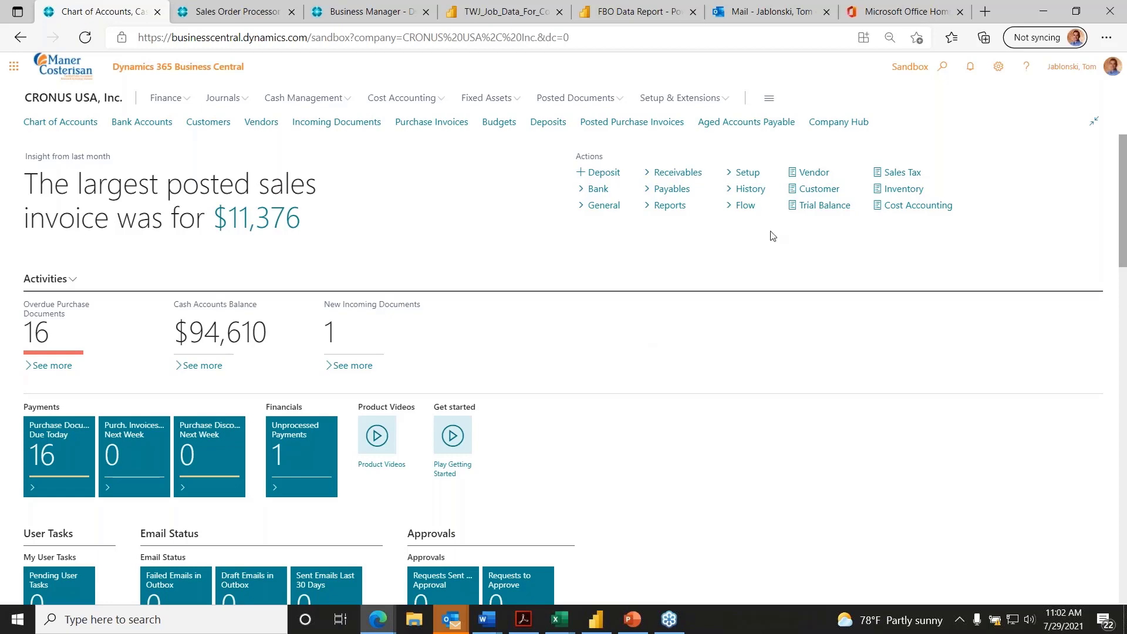
Step: Open the full Office 365 app list from the Office home page and examine the Office 365, Business Apps and All apps sections
click(907, 15)
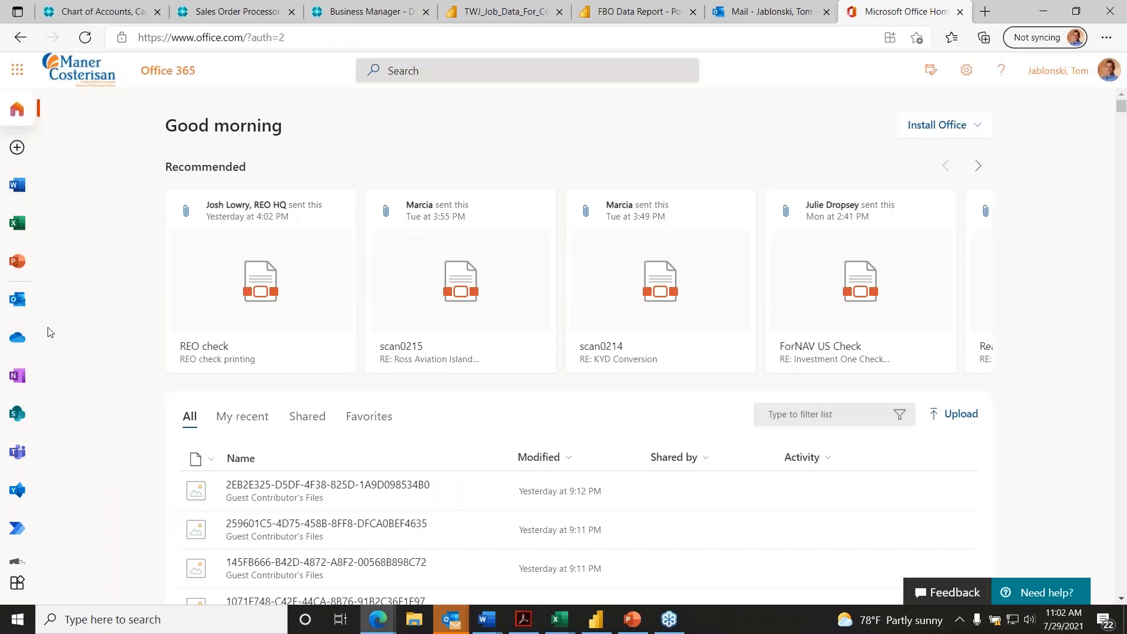
scroll(117, 237, down, 1)
scroll(117, 237, down, 5)
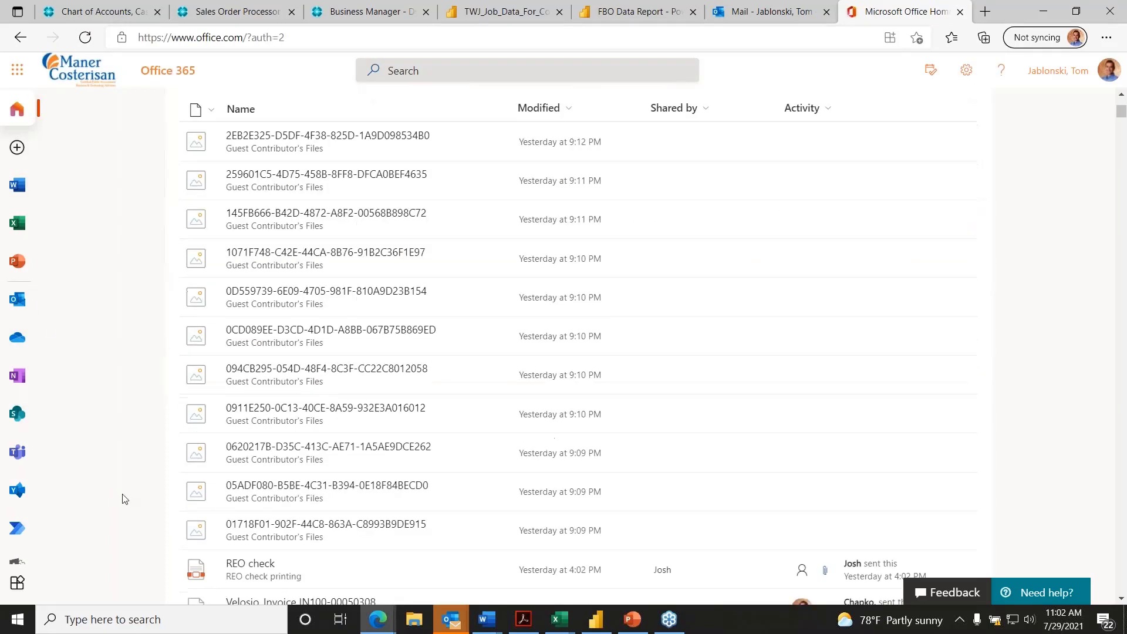
click(17, 581)
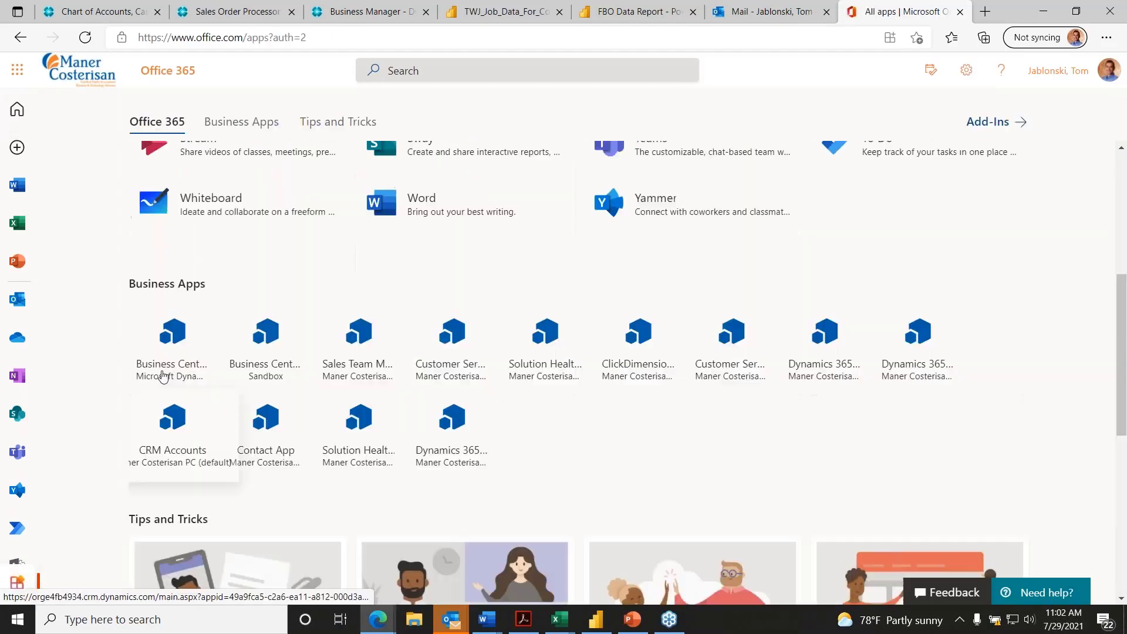
scroll(632, 241, up, 6)
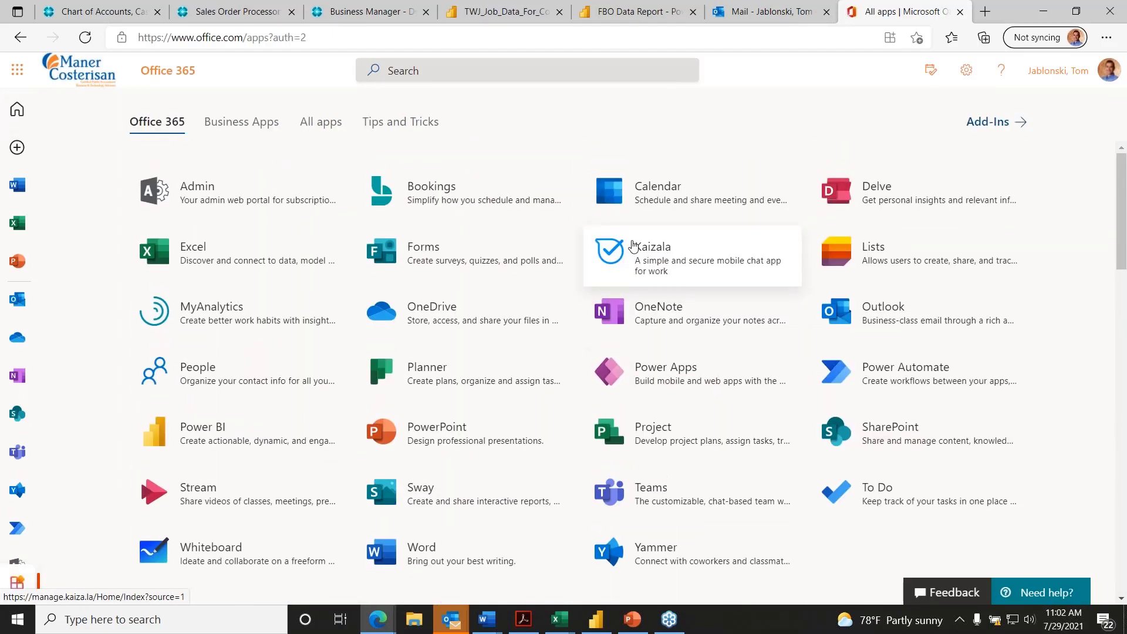
scroll(632, 245, down, 7)
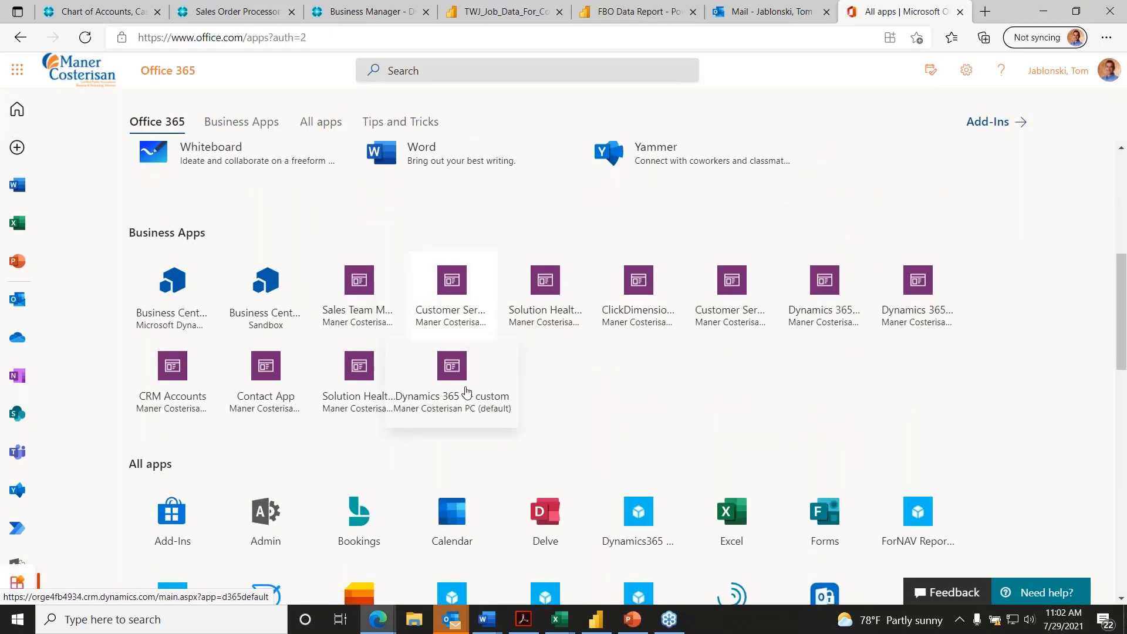
scroll(644, 352, down, 4)
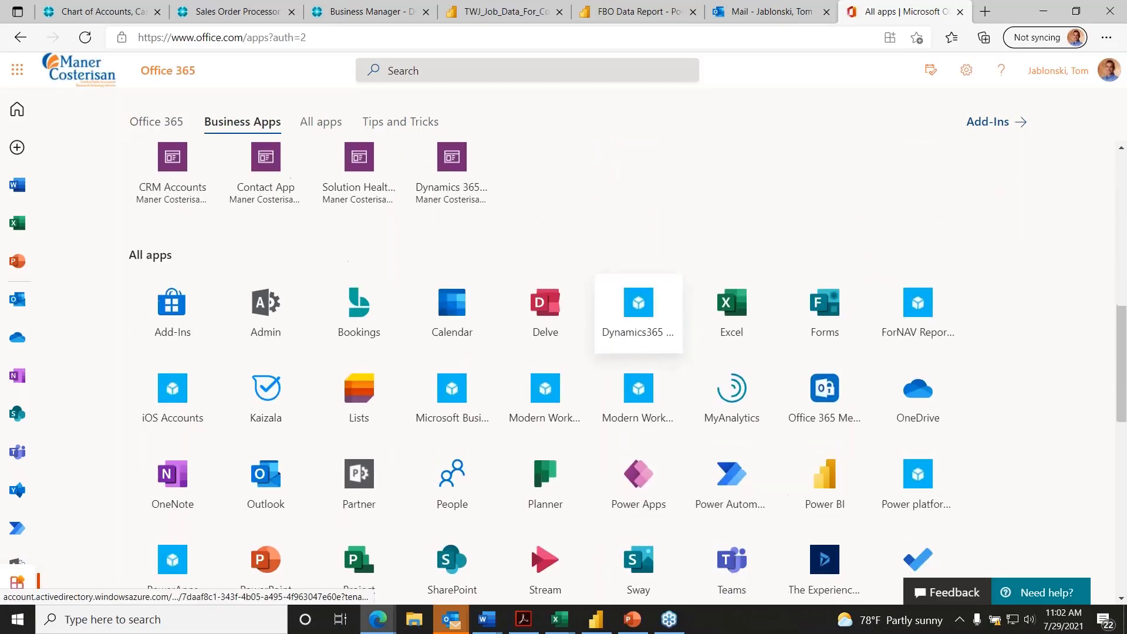
scroll(645, 352, down, 3)
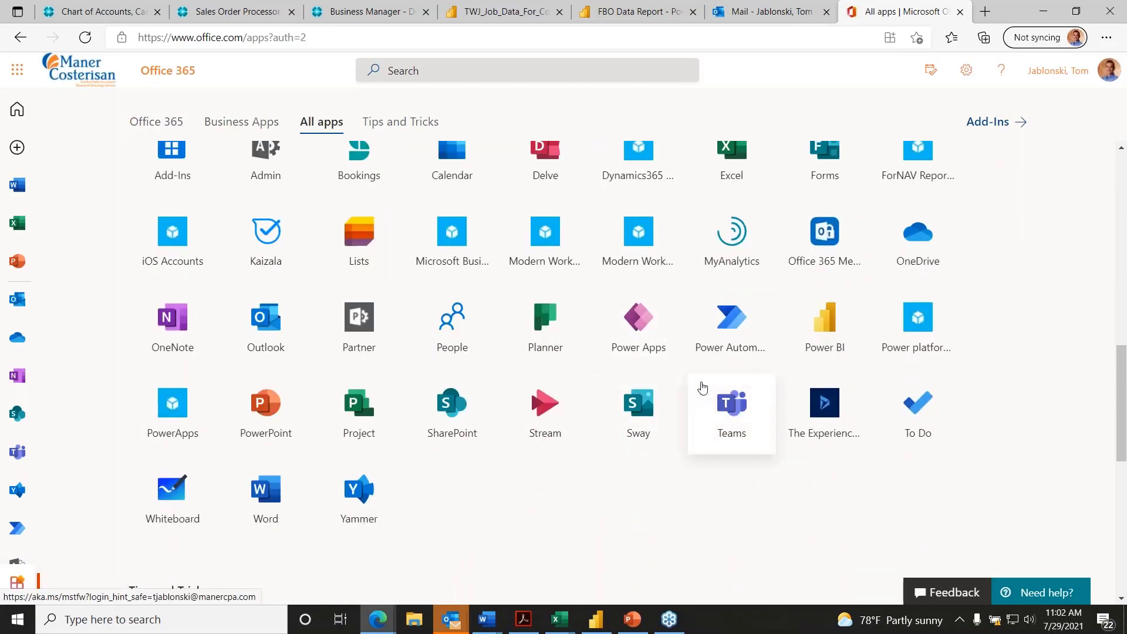
scroll(702, 384, up, 6)
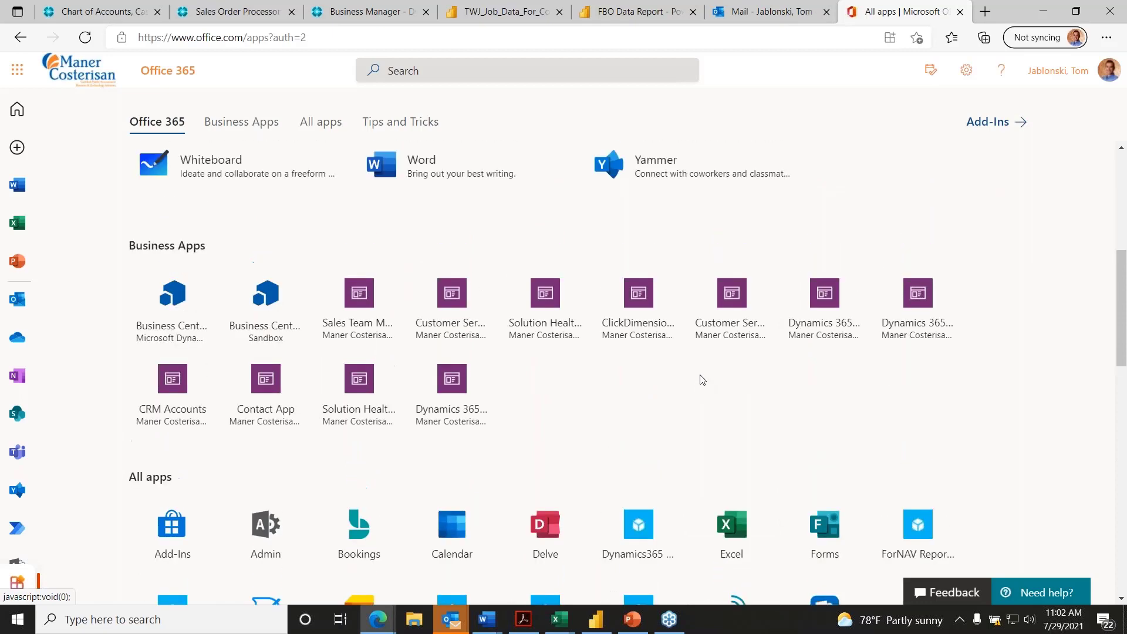
scroll(596, 329, up, 6)
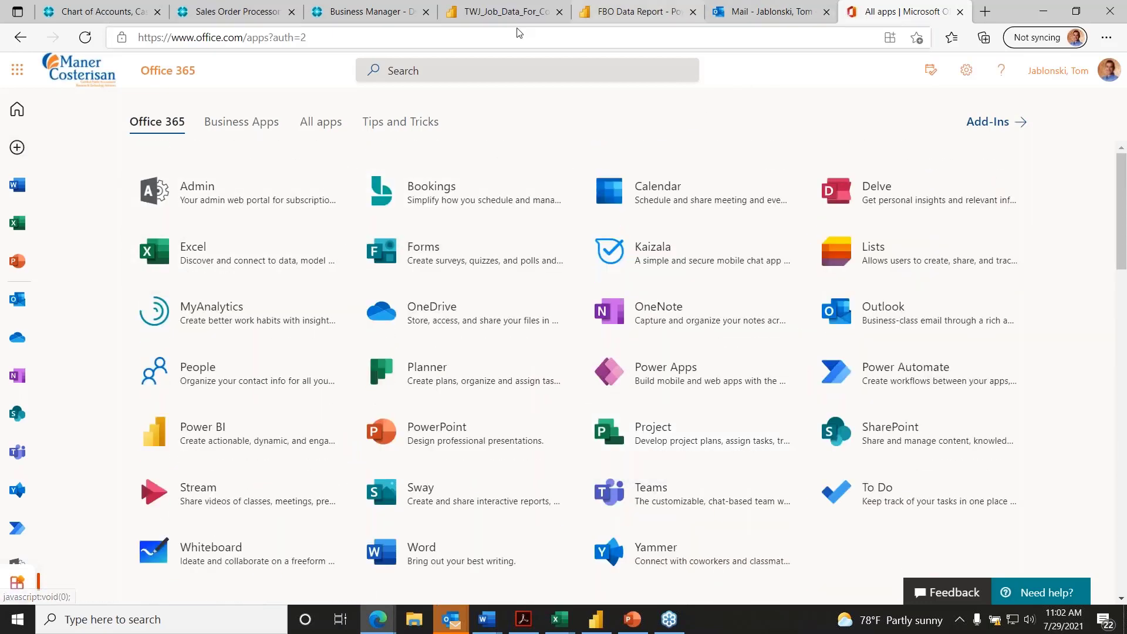
Step: Load businesscentral.dynamics.com in the current browser tab
click(503, 37)
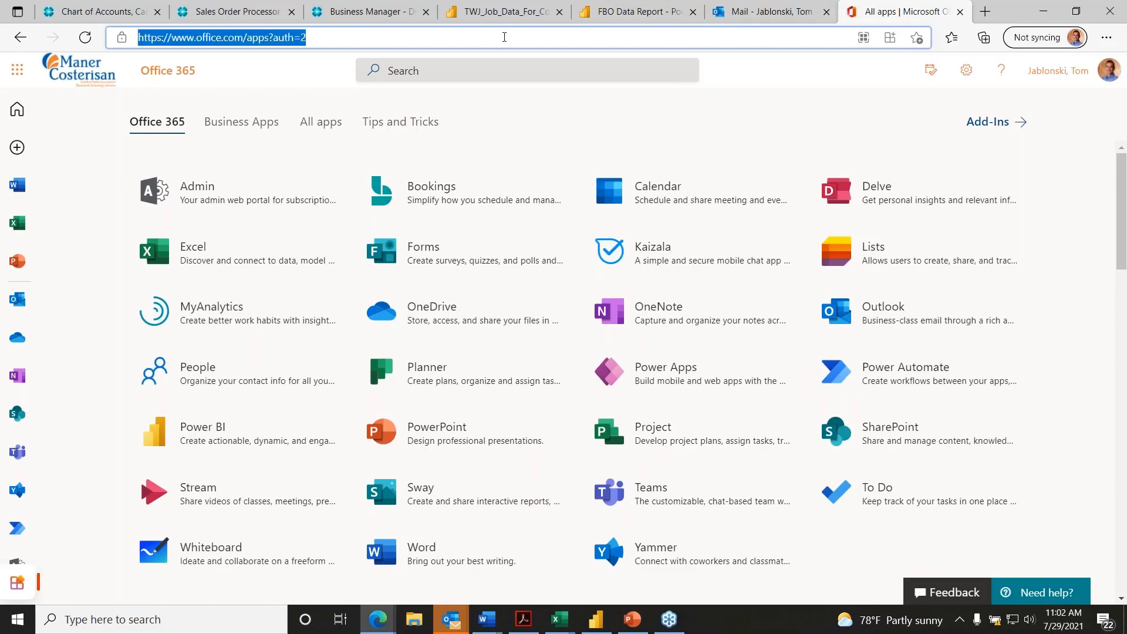
text(busine)
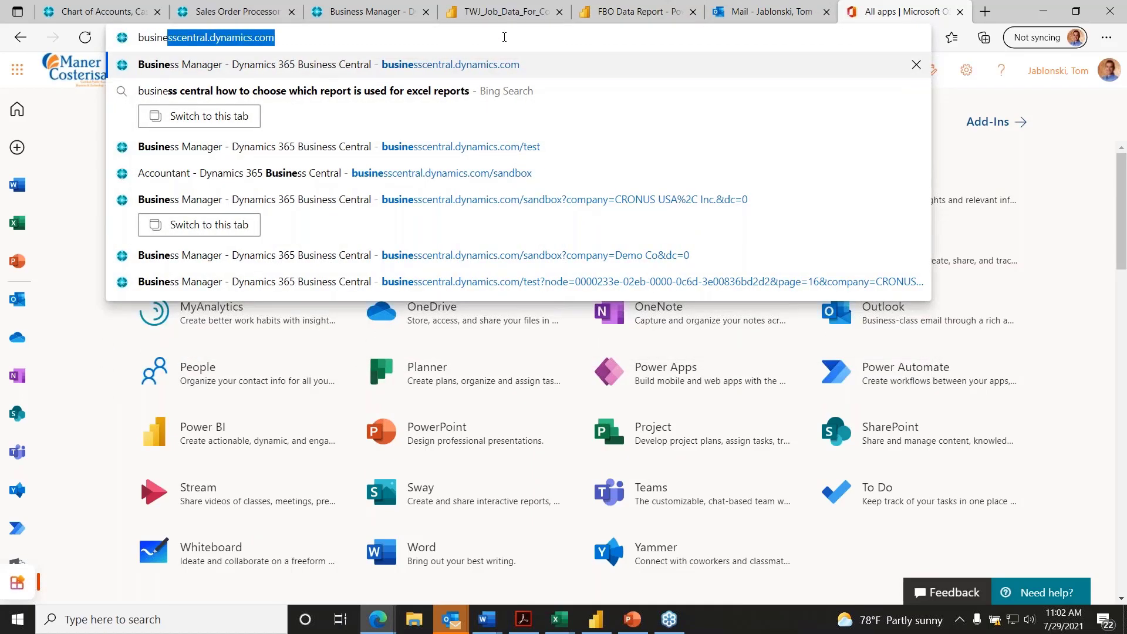
text(sscentral)
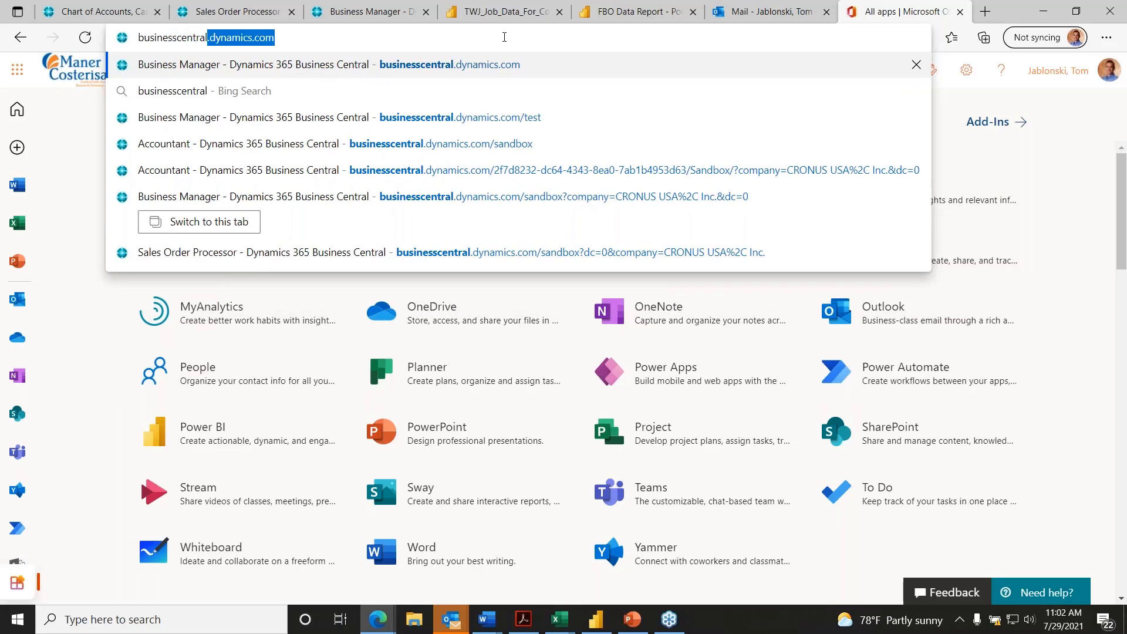
key(Return)
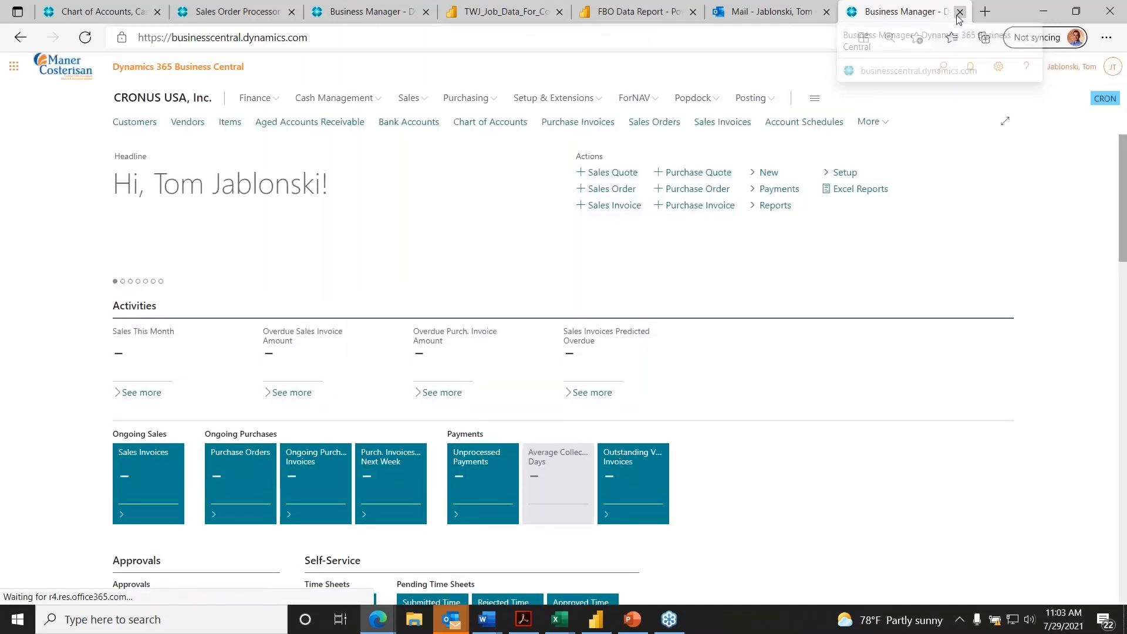
Step: Close the newly loaded Business Central page, return to the sandbox accounting role center, and look at its Microsoft 365 app launcher
click(959, 12)
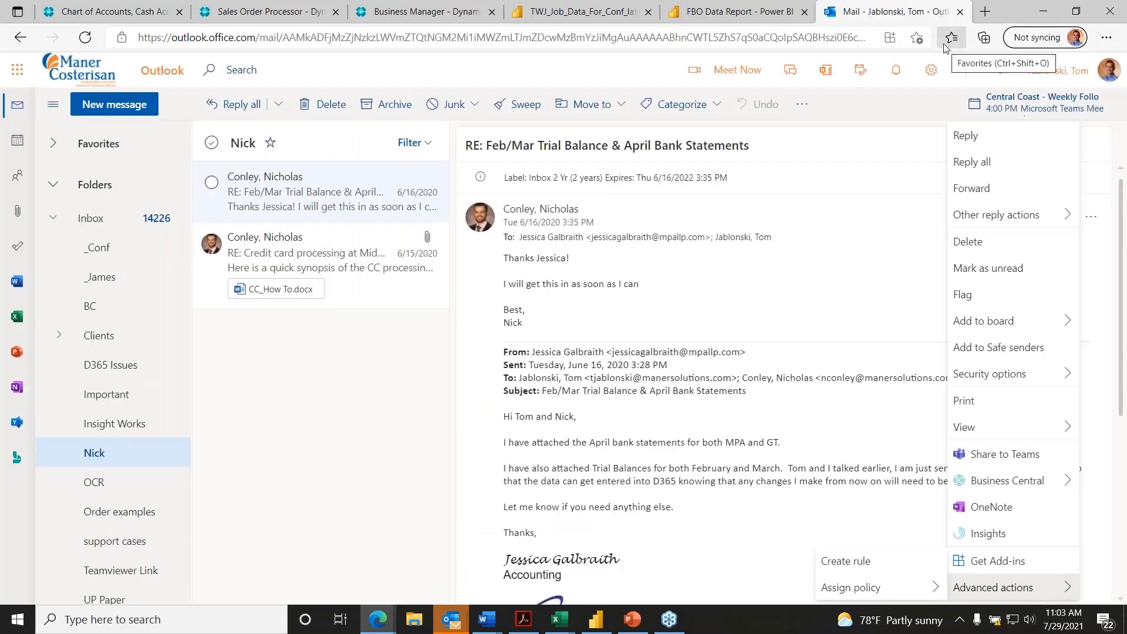
click(120, 17)
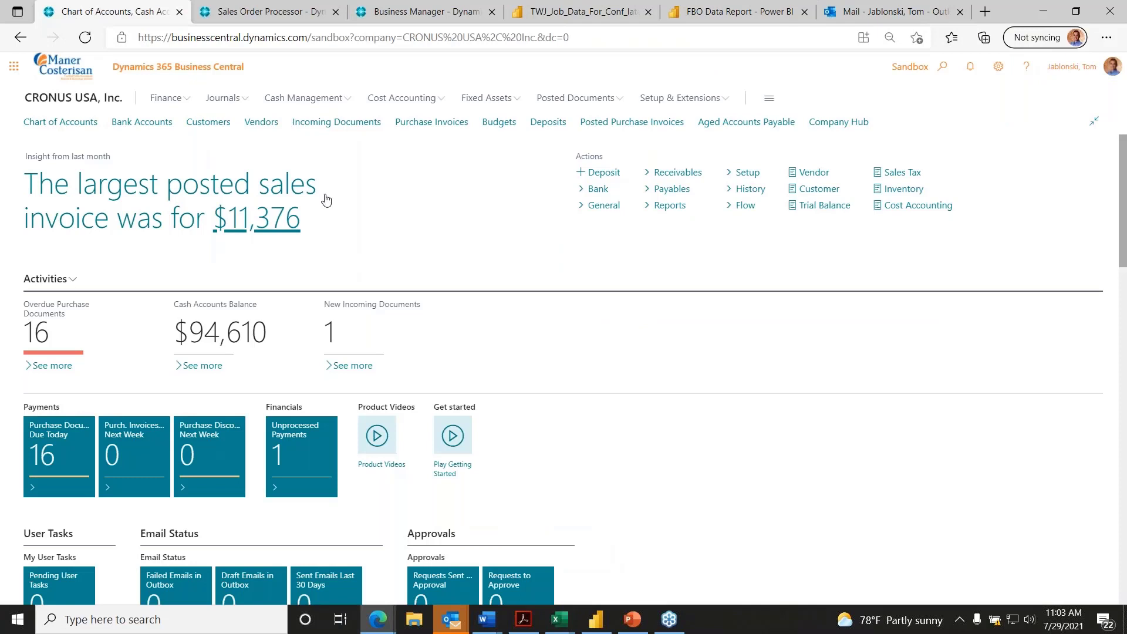
click(13, 65)
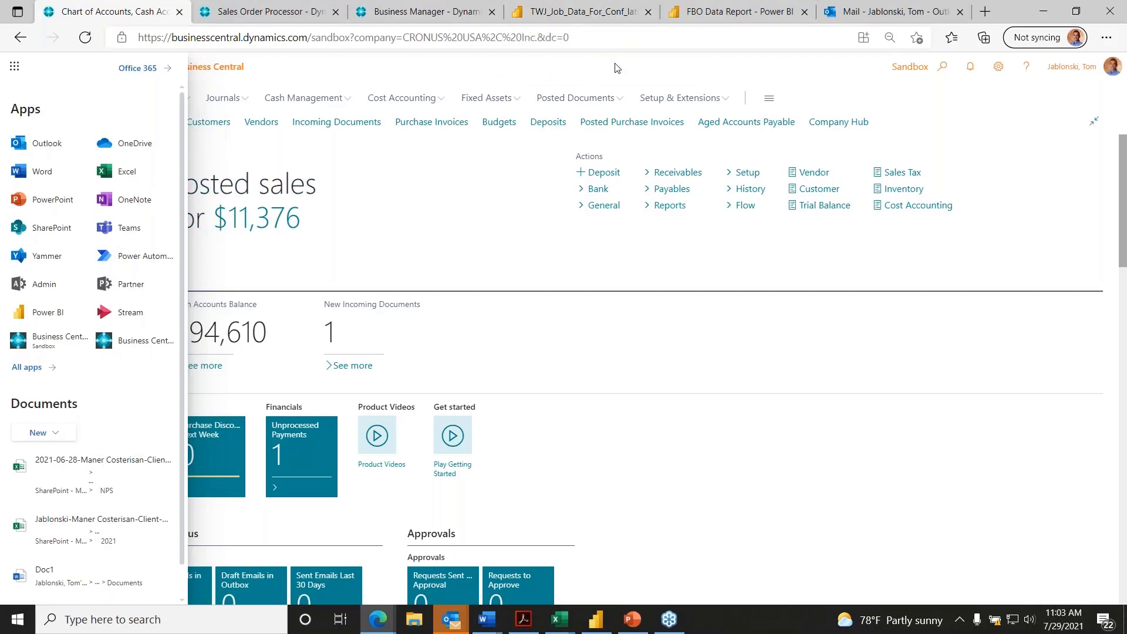
click(15, 65)
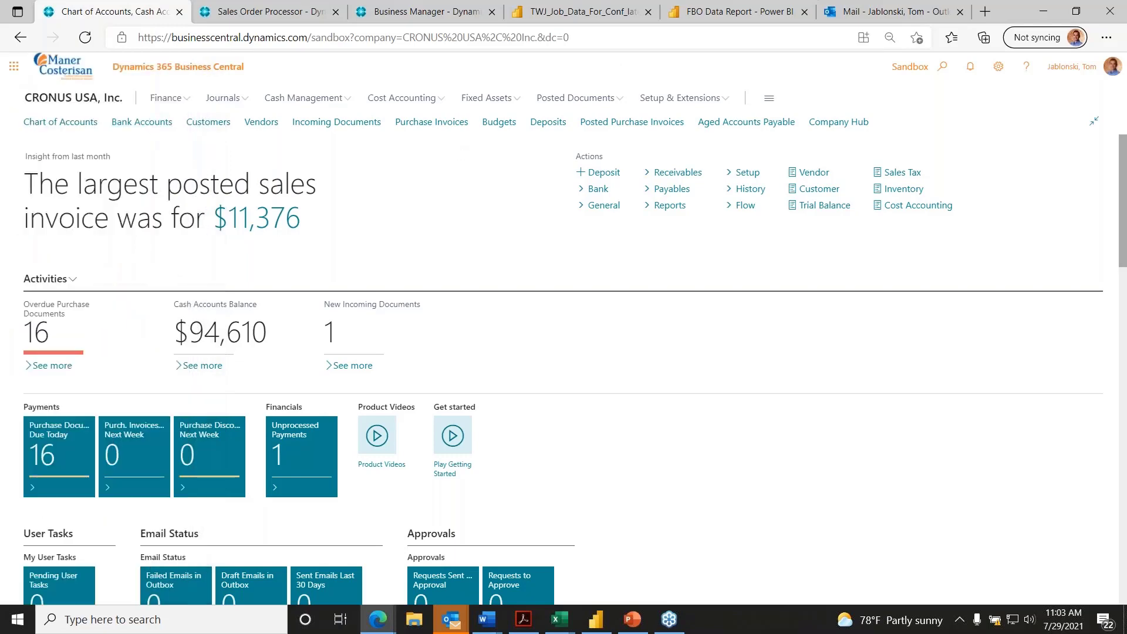
Step: Open the TWJ_Job_Data_For_Conf_latest Power BI report and filter its Summary page by the JOBS job type, followed by SERVICE
click(585, 14)
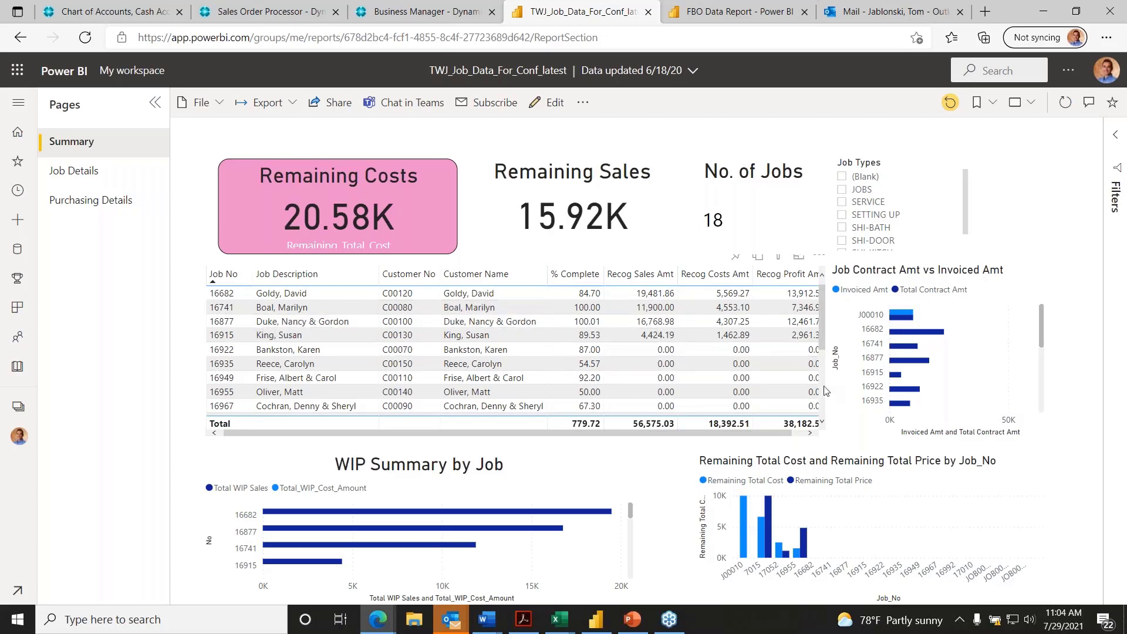
click(842, 190)
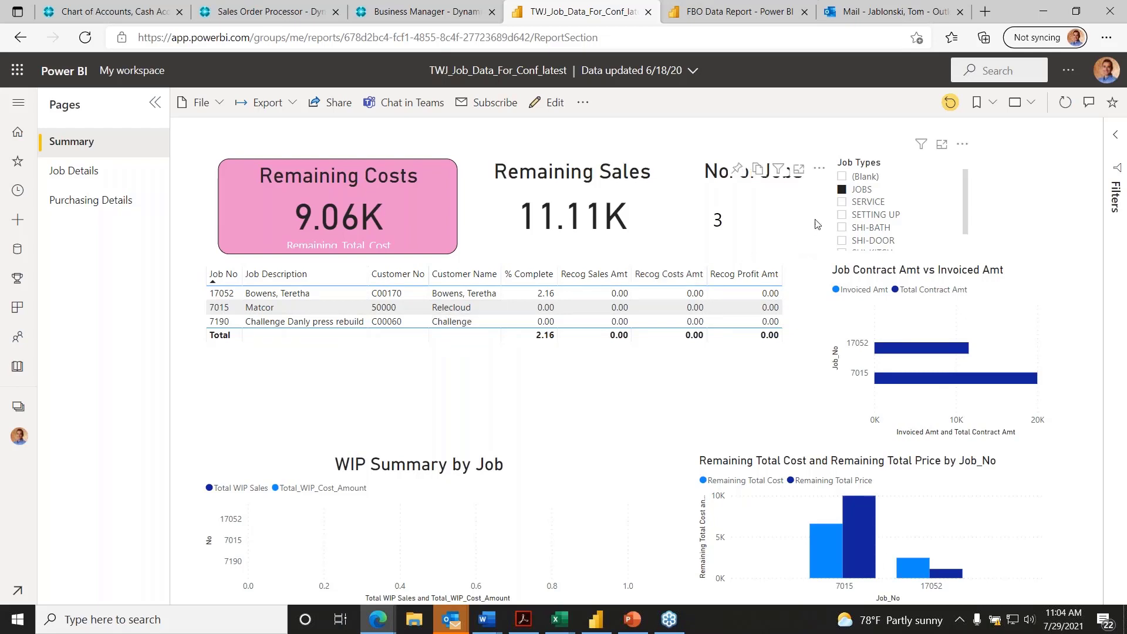
click(843, 203)
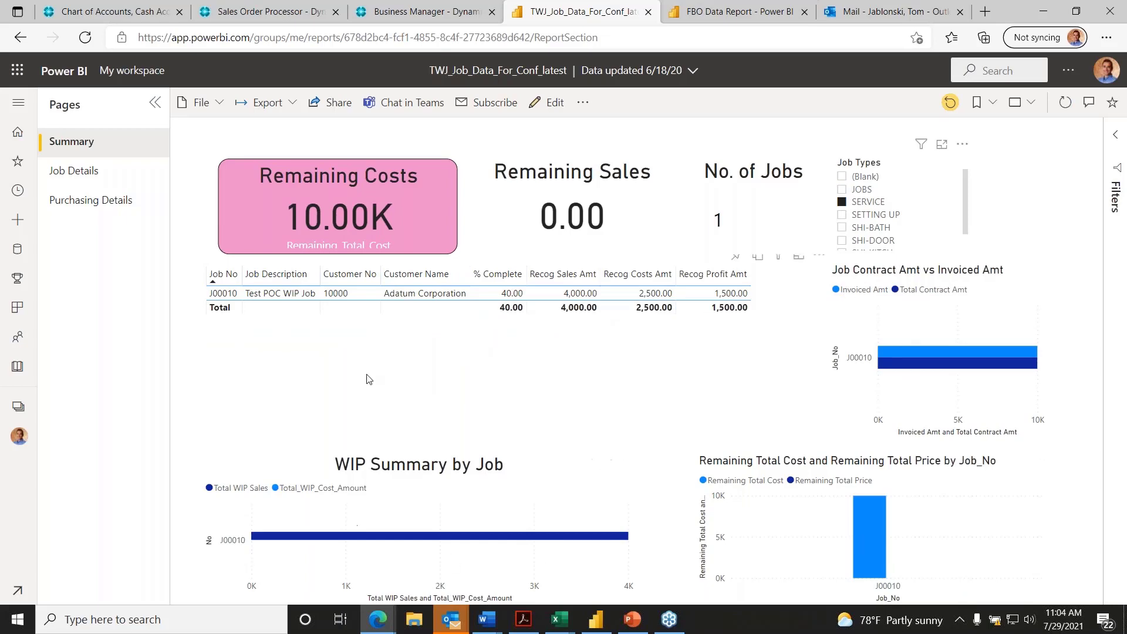
Step: Look through the Job Details table, and filter the Purchasing Details page to No 16922
click(100, 174)
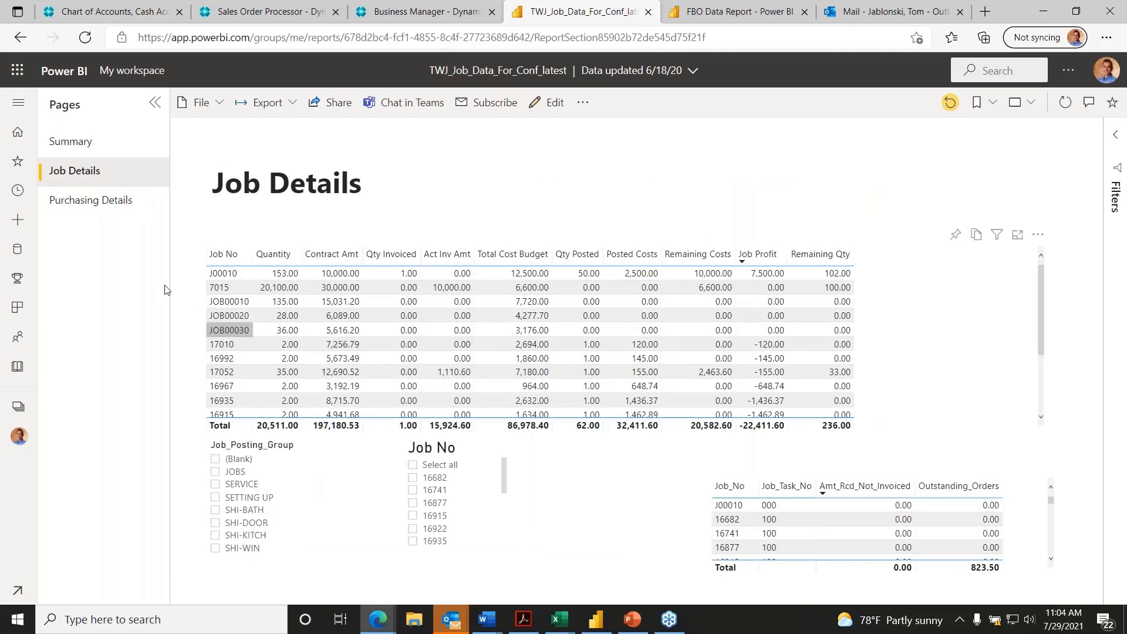
scroll(684, 311, down, 3)
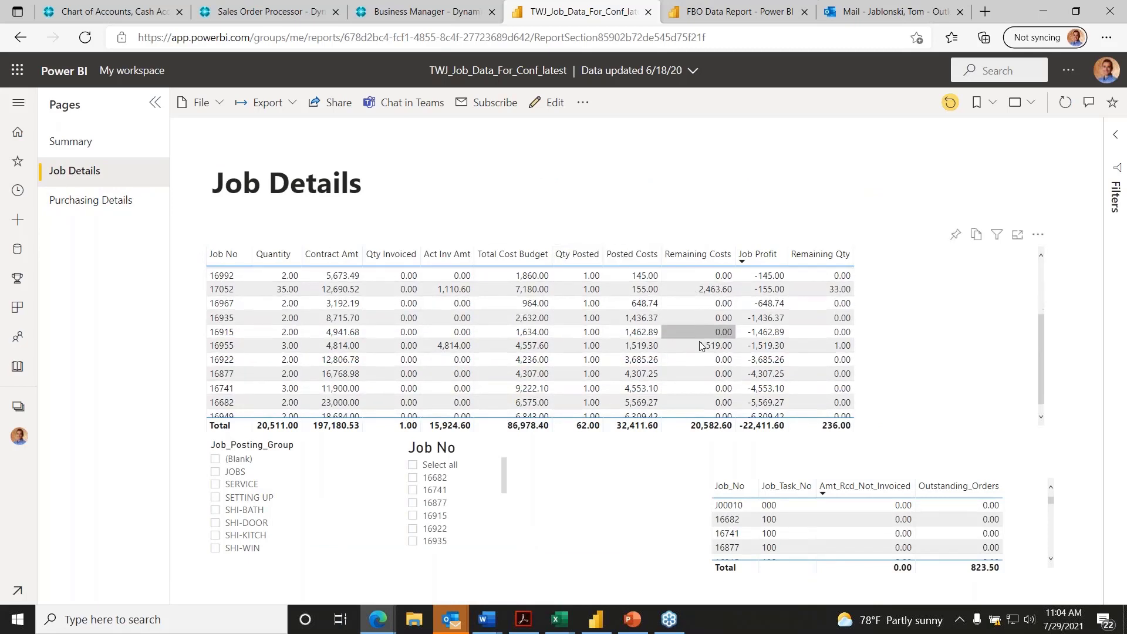
scroll(392, 326, up, 3)
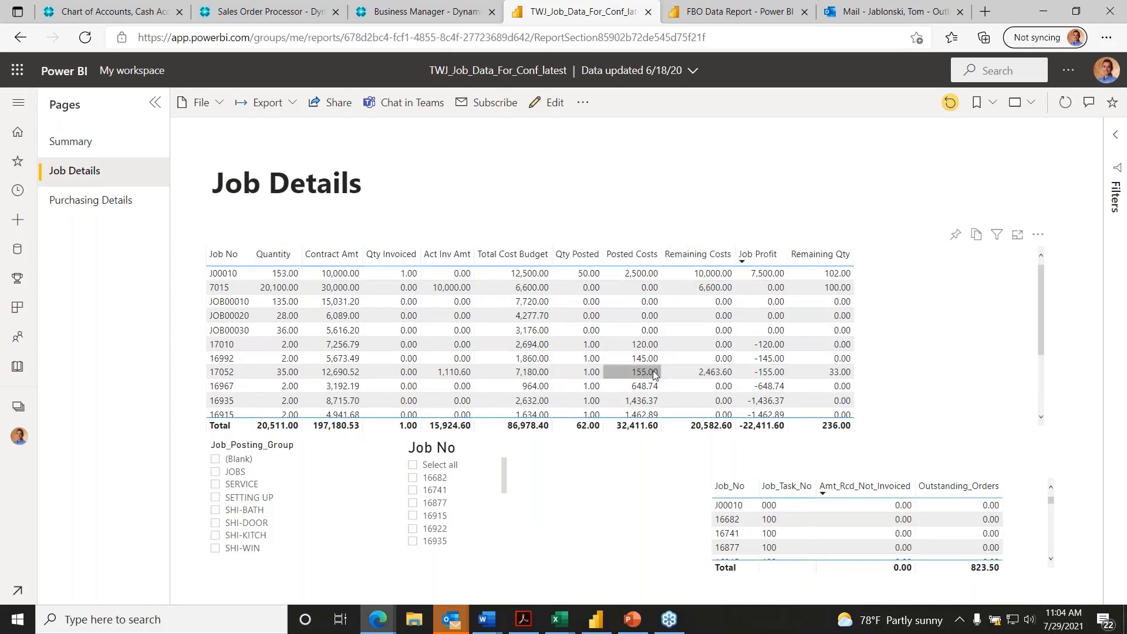
click(122, 201)
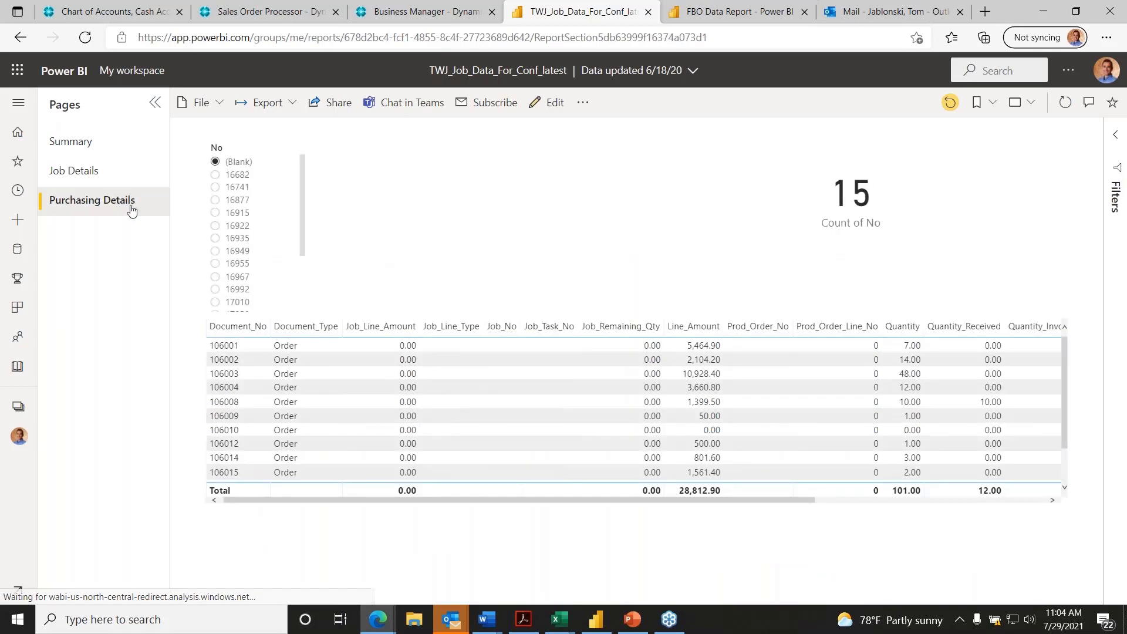
click(216, 226)
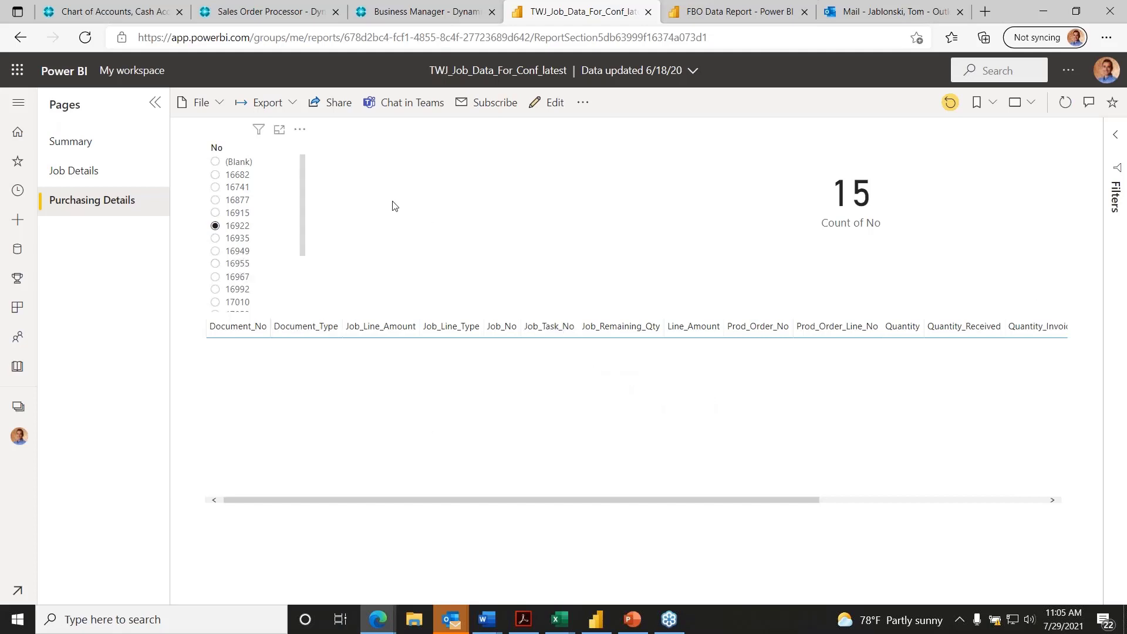
Step: View the Arrivals/Departures and Monthly Gross Profit pages of the FBO Data Report, and close both Power BI reports
click(755, 16)
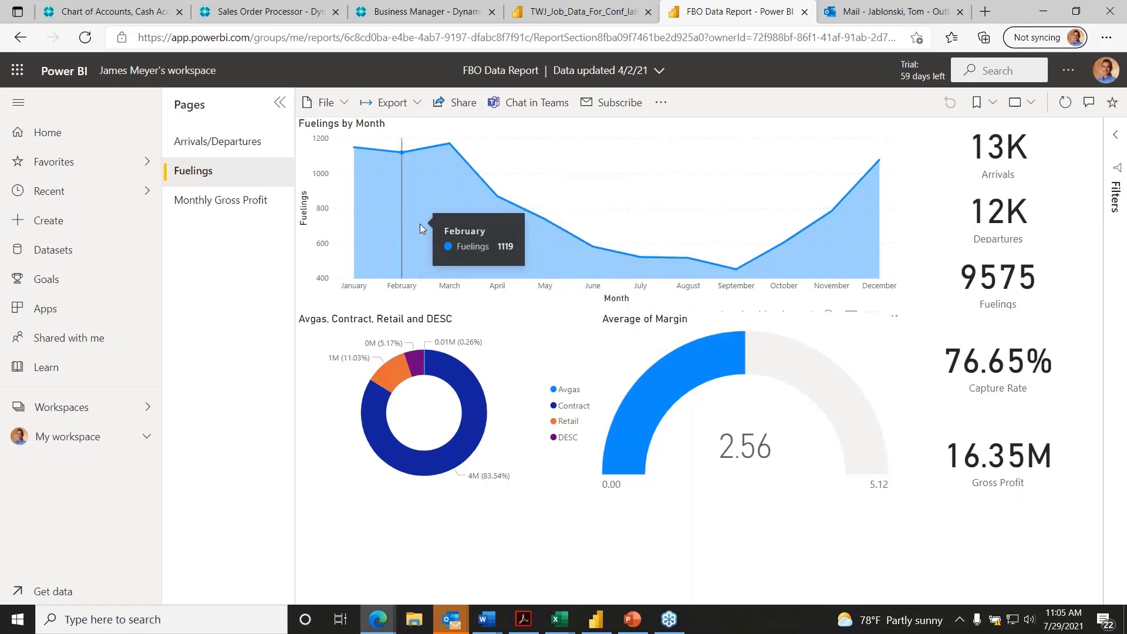
click(211, 147)
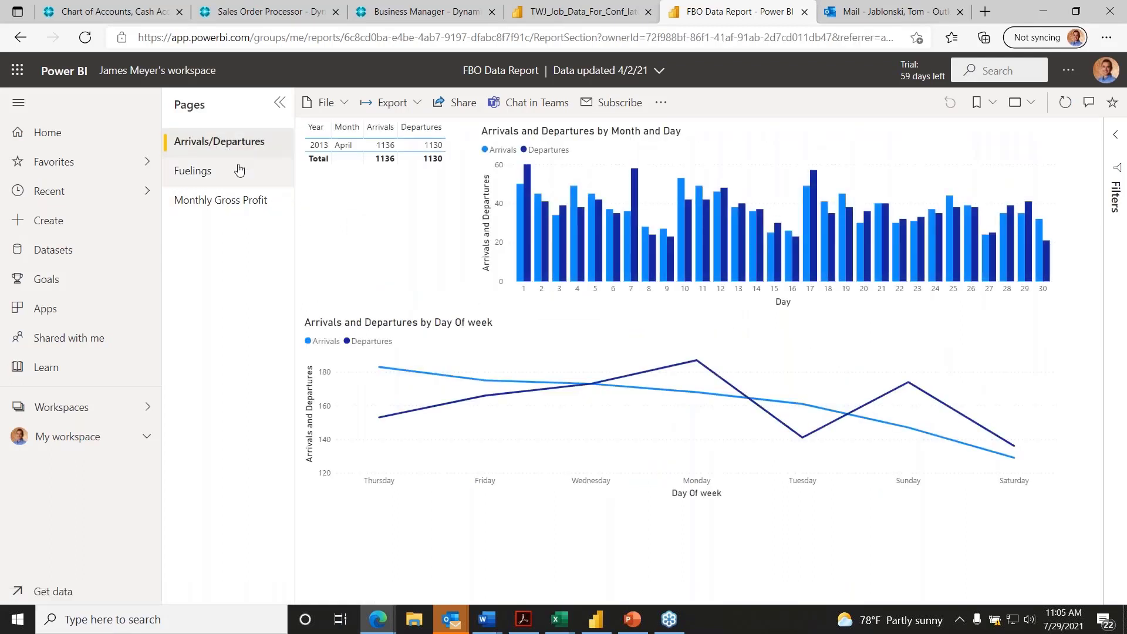
click(217, 203)
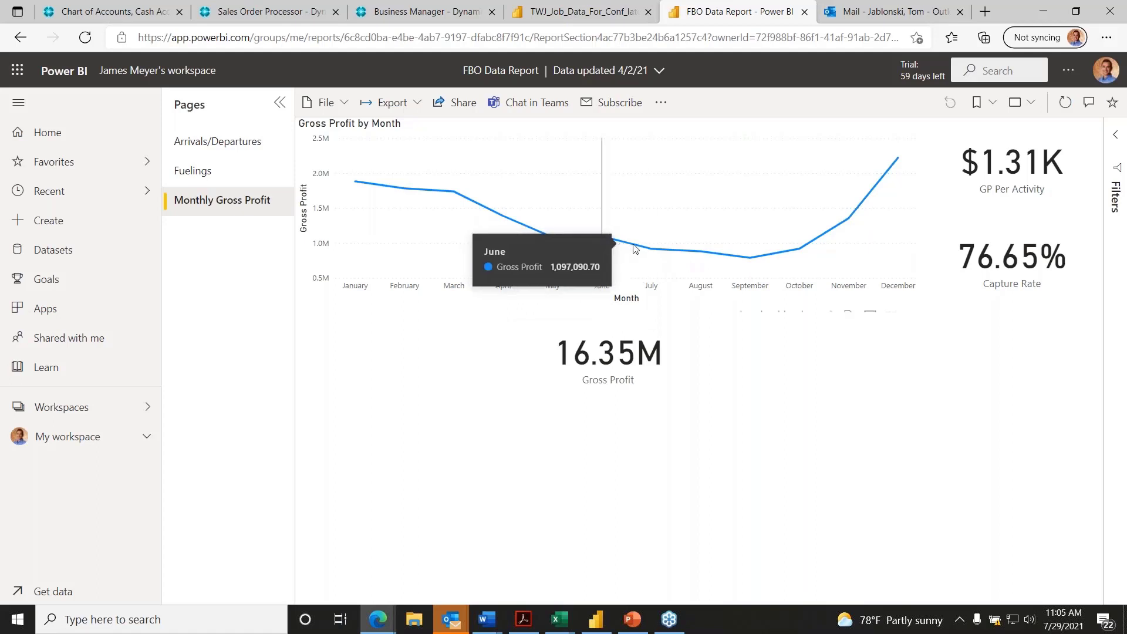
click(804, 11)
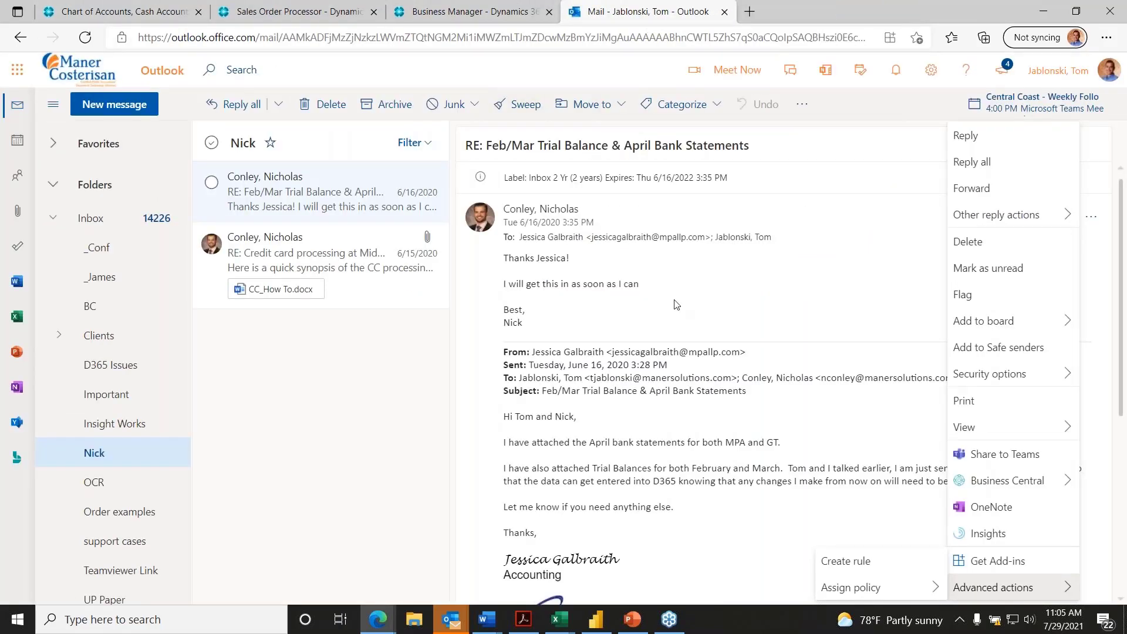
Step: Compare the accounting, Business Manager and Sales Order Processor role centers, examining the Business Manager's activities, performance chart, favorite accounts, trial balance and Power BI report
click(150, 11)
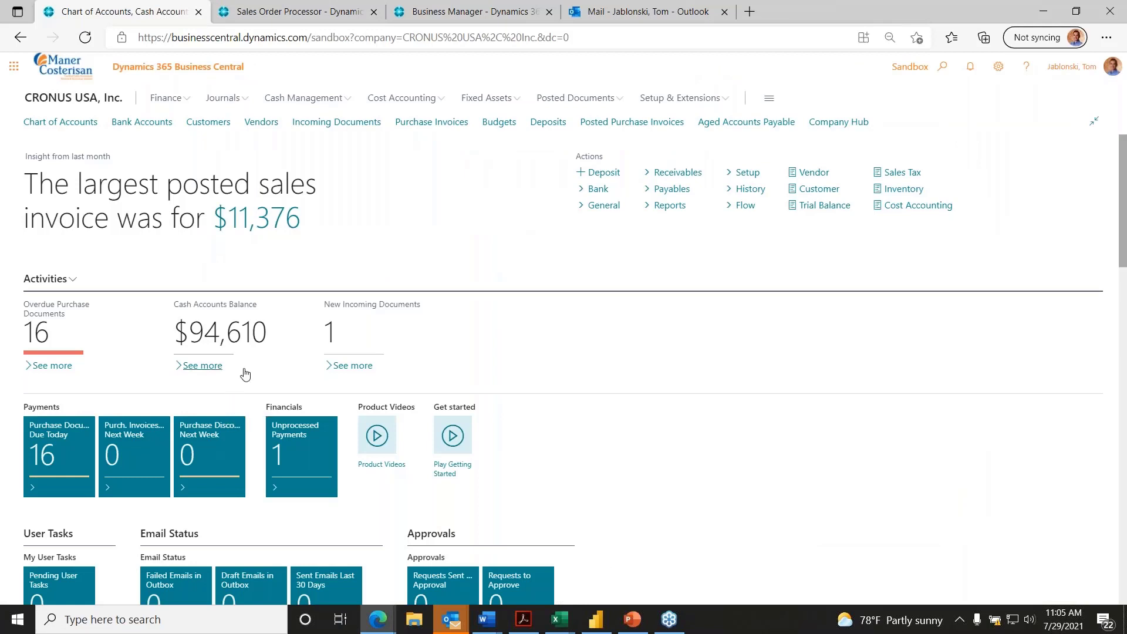
click(300, 13)
click(528, 10)
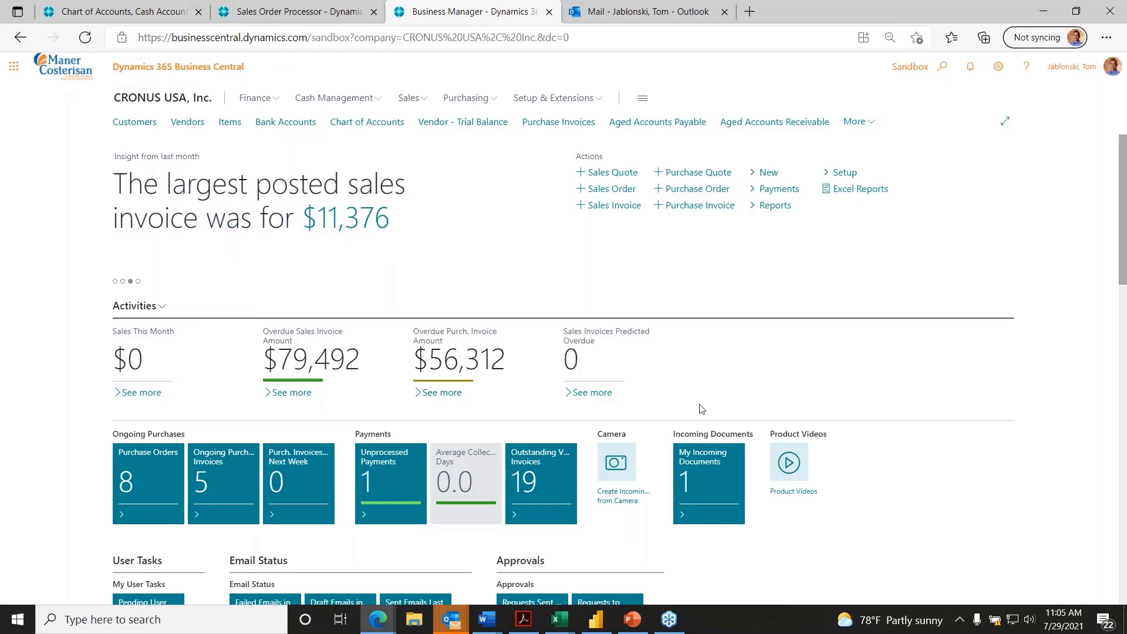
scroll(715, 404, down, 7)
scroll(720, 408, down, 10)
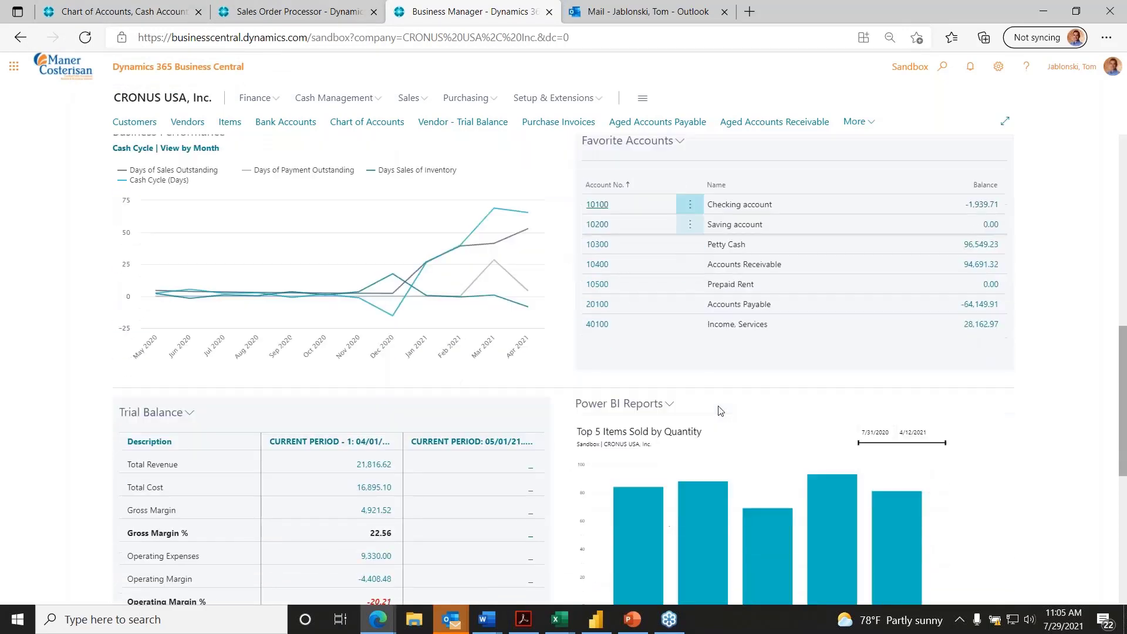
scroll(723, 415, up, 15)
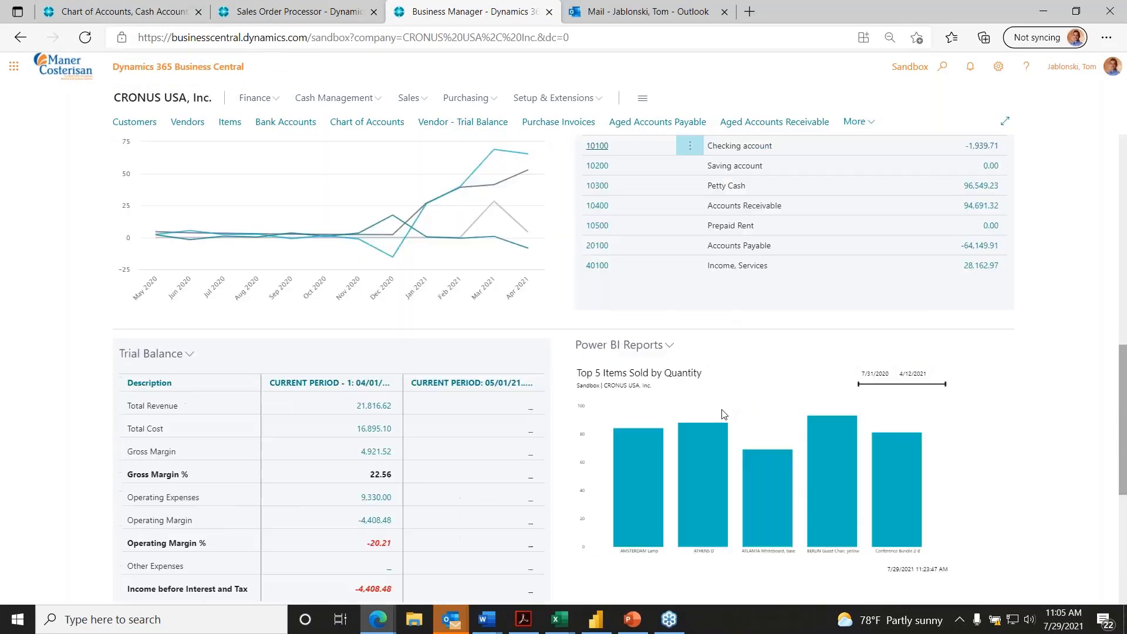
scroll(724, 414, up, 3)
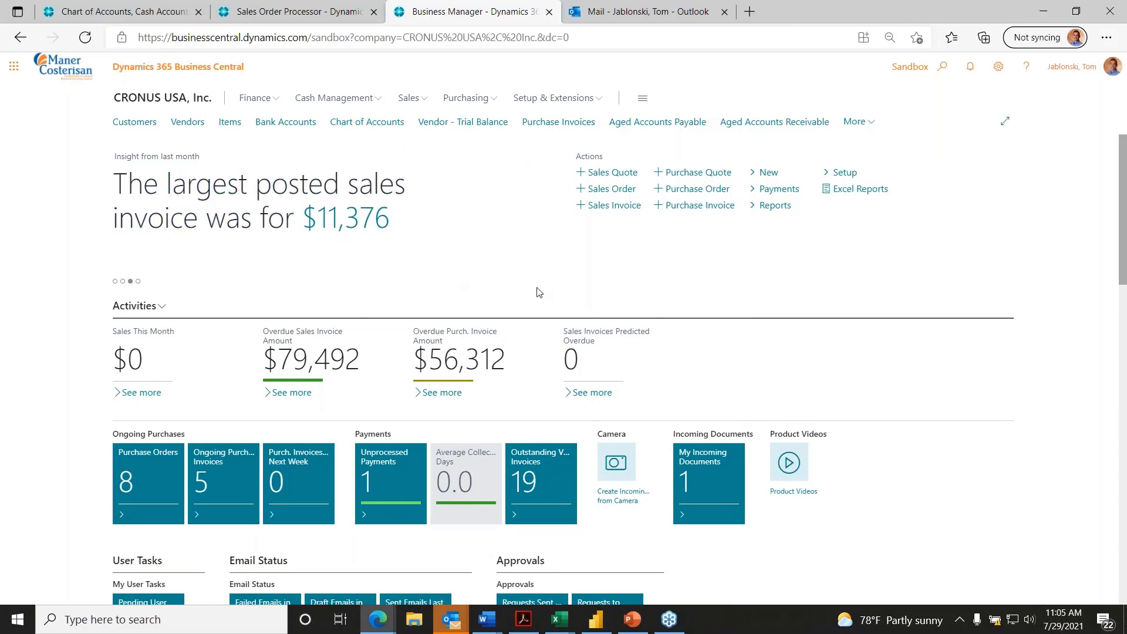
scroll(548, 290, down, 4)
scroll(559, 306, up, 4)
click(299, 12)
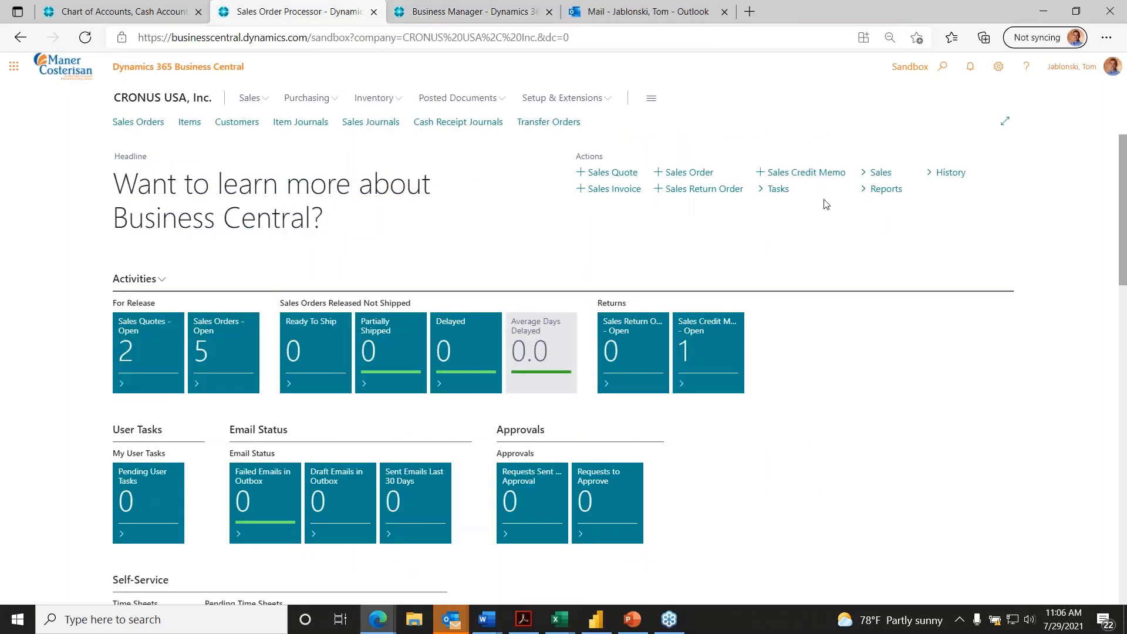
Step: Revisit the Business Manager role center, and examine the Sales Order Processor's activities, favorite customers and items, sales order chart, Power BI report and report inbox
click(484, 16)
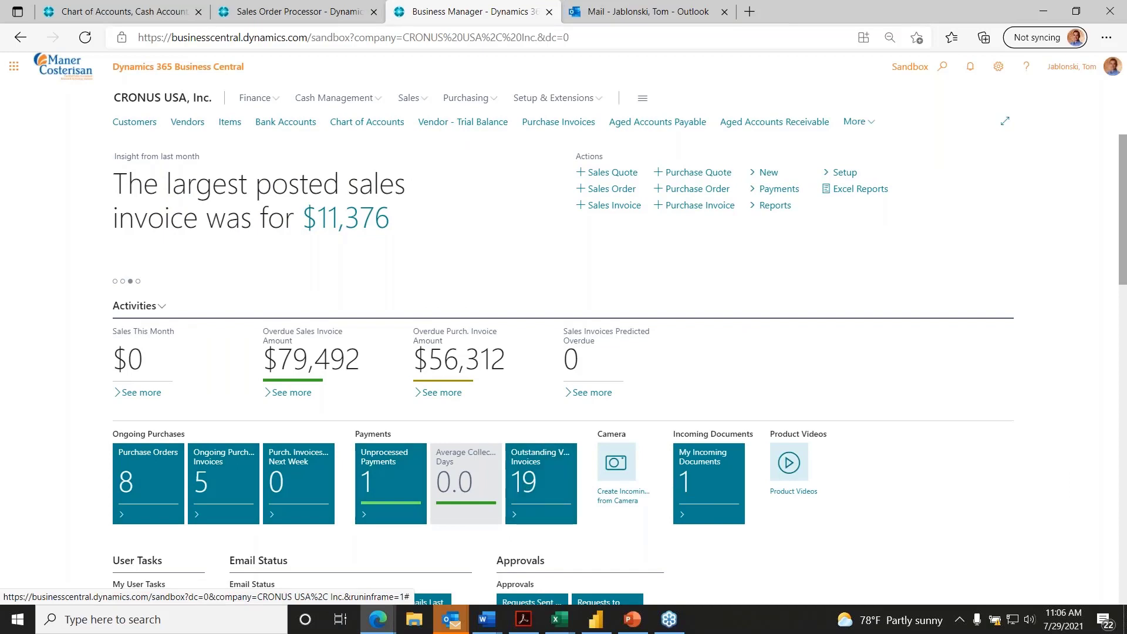
scroll(632, 405, down, 3)
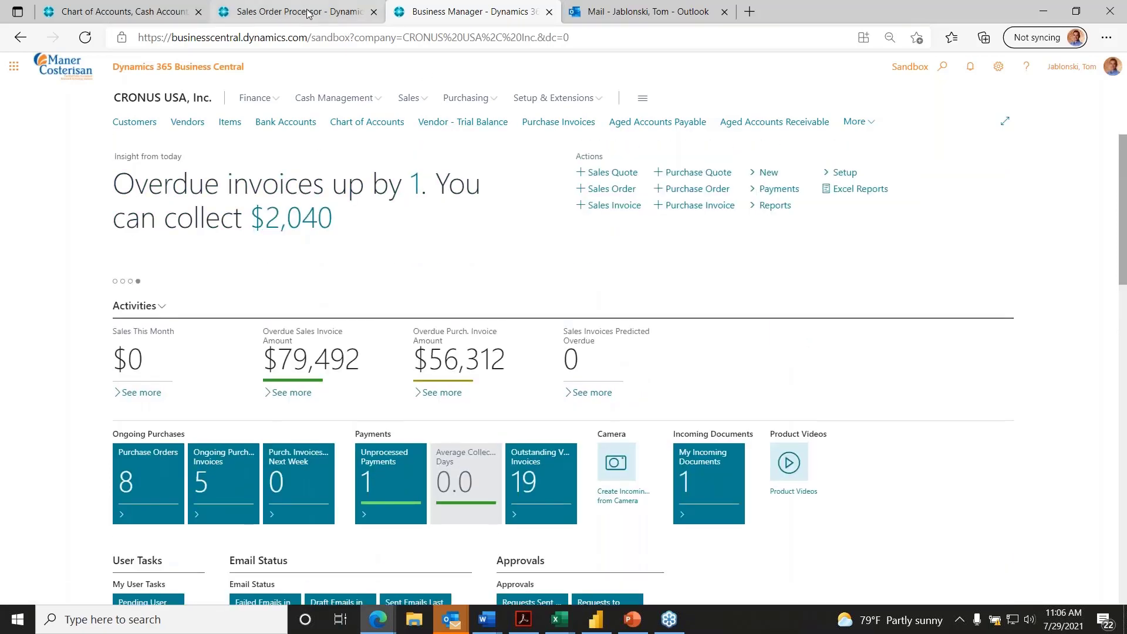
click(311, 12)
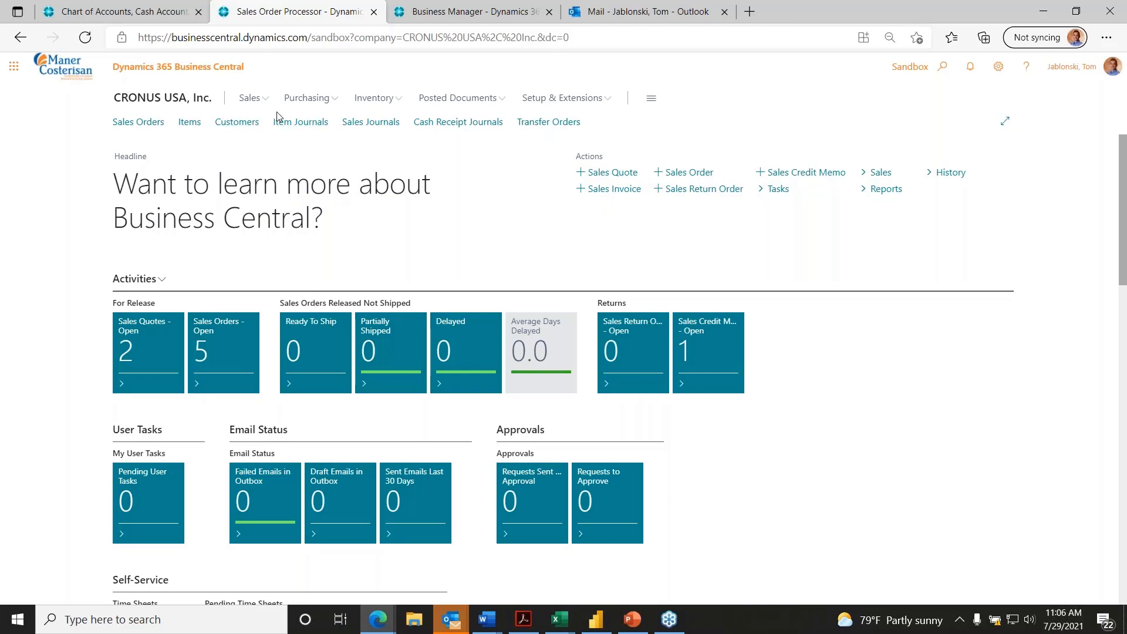
scroll(485, 265, down, 1)
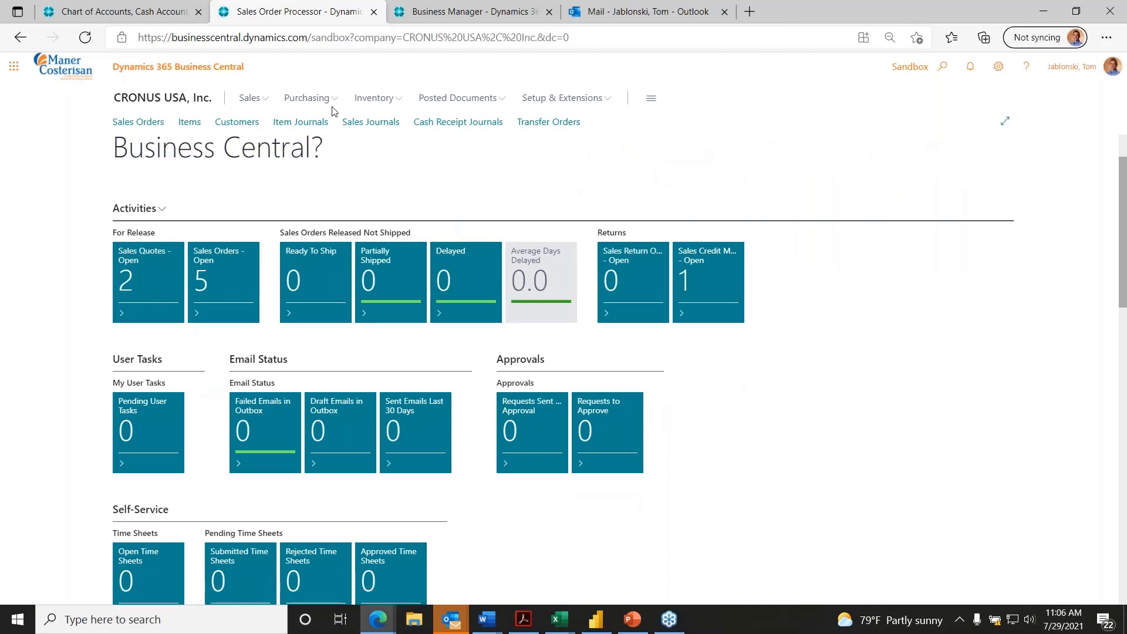
scroll(659, 392, down, 4)
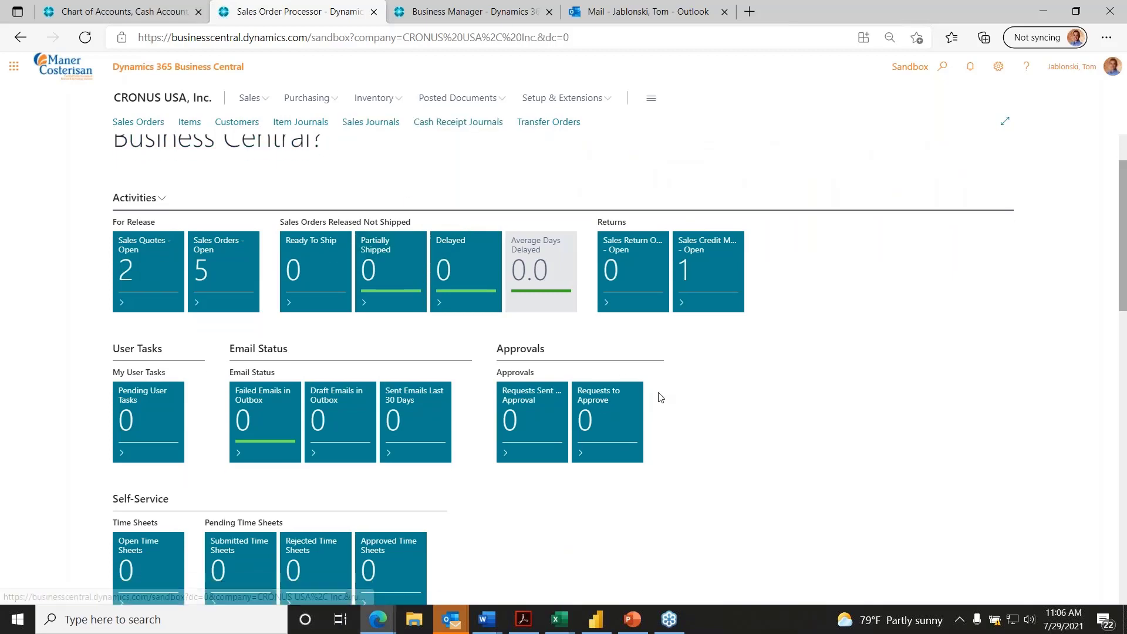
scroll(659, 398, down, 3)
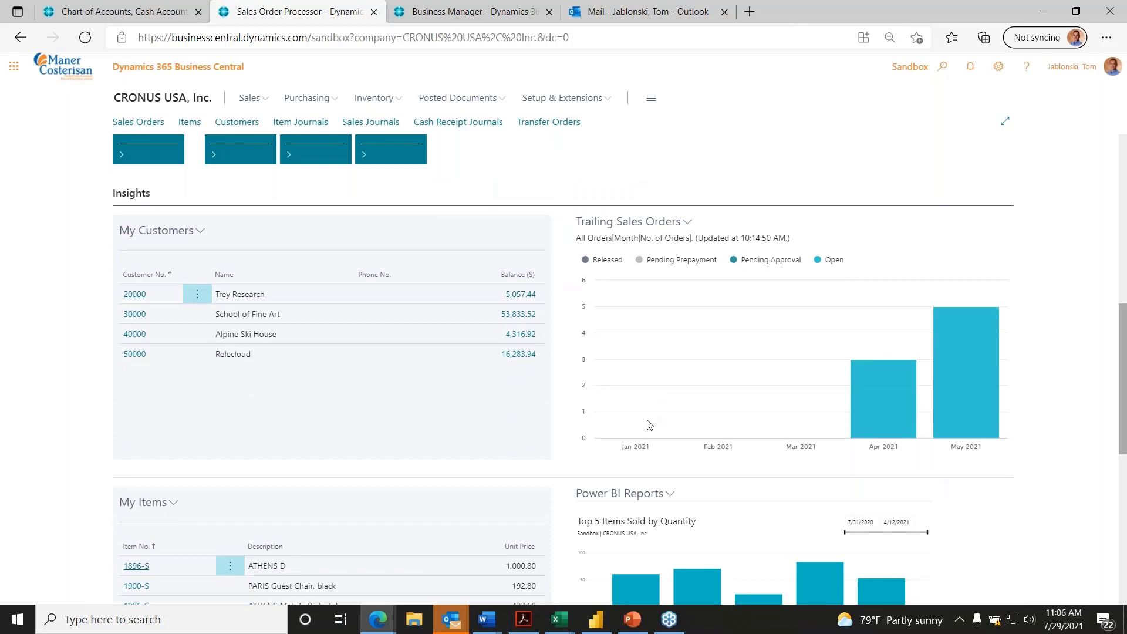
scroll(648, 423, down, 5)
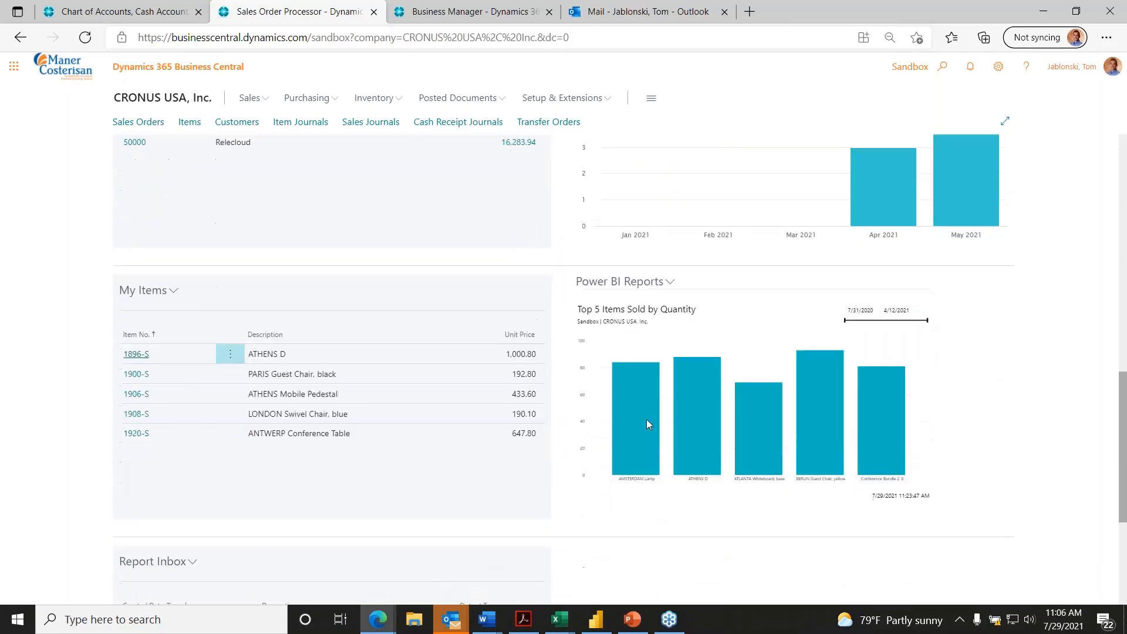
scroll(648, 424, down, 2)
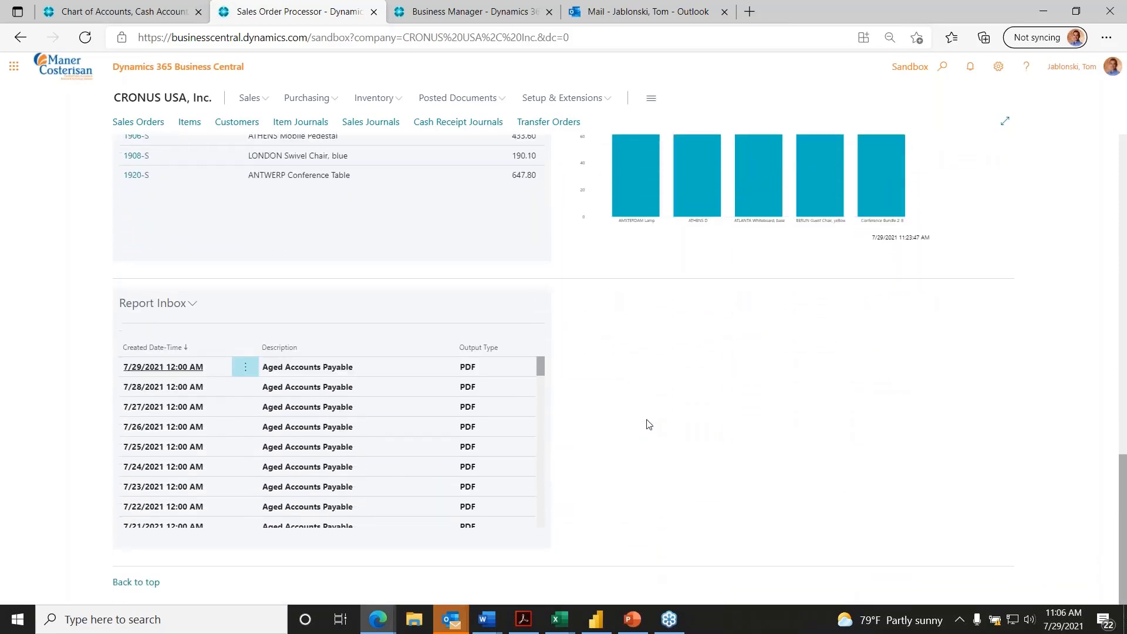
scroll(648, 426, up, 15)
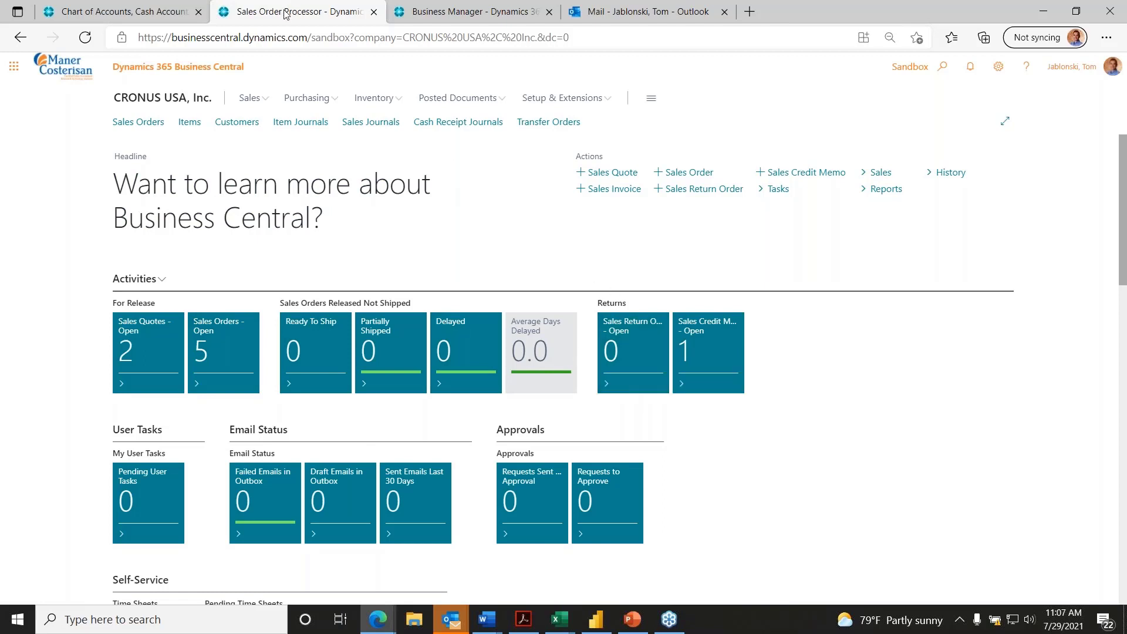
Step: Examine the accounting role center's activities, My Accounts, Company Hub, My Vendors and Finance Performance chart
click(117, 12)
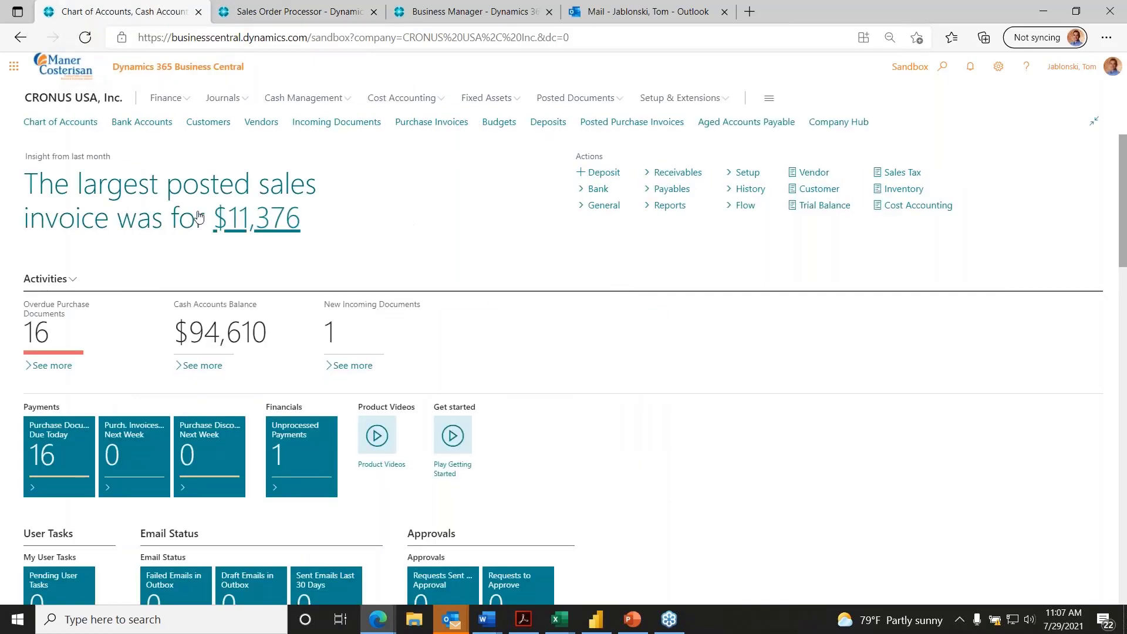
scroll(820, 290, down, 8)
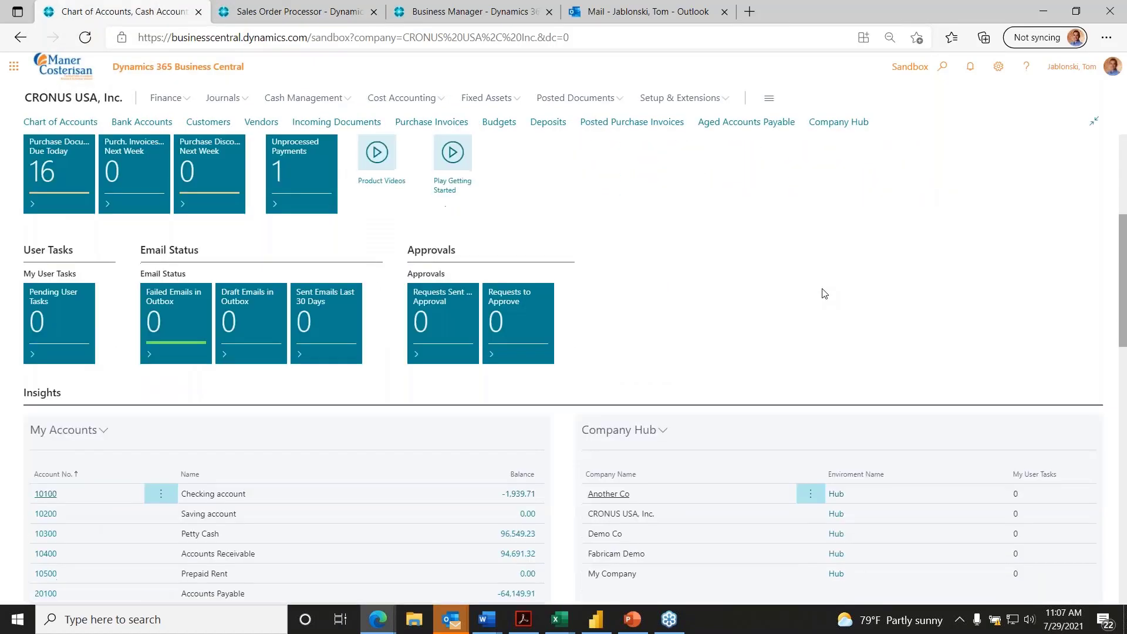
scroll(818, 298, down, 2)
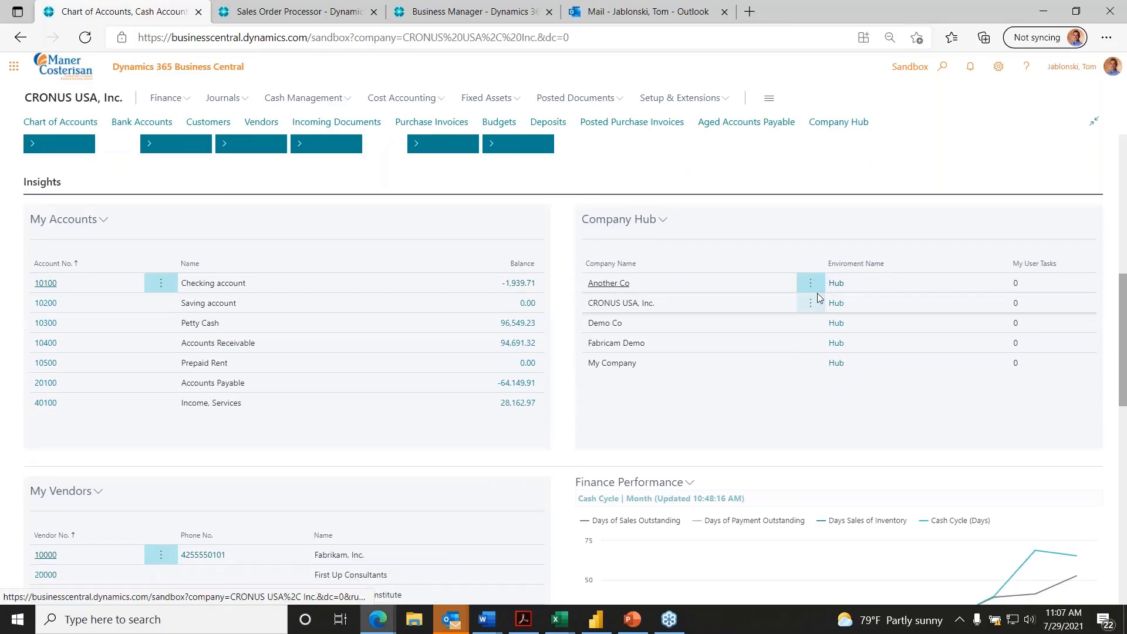
scroll(452, 389, down, 15)
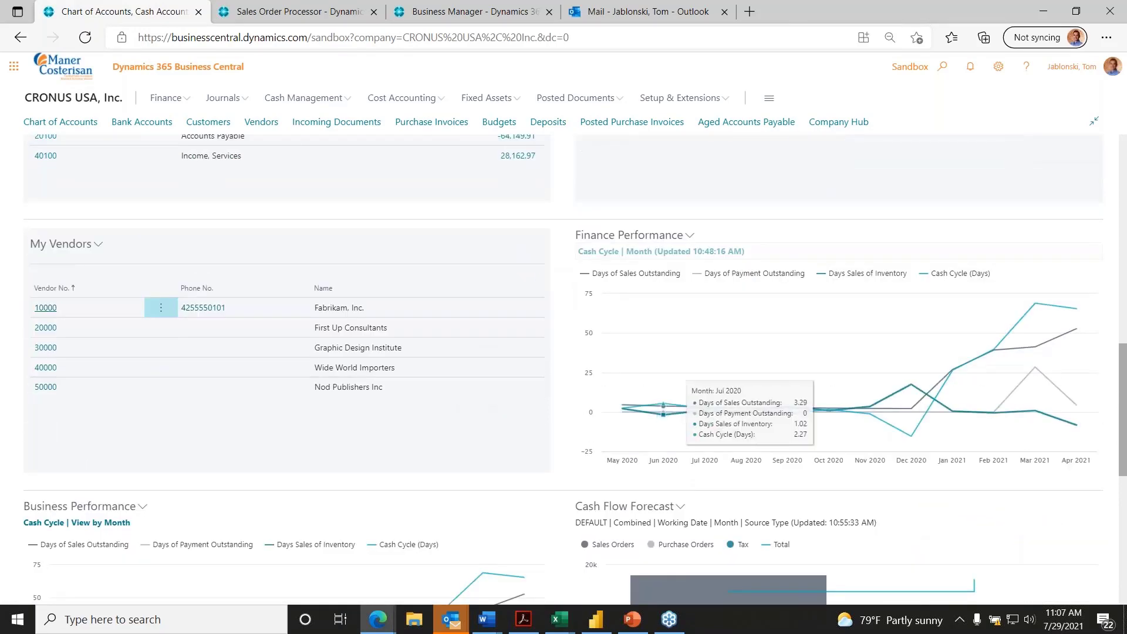
scroll(775, 420, up, 20)
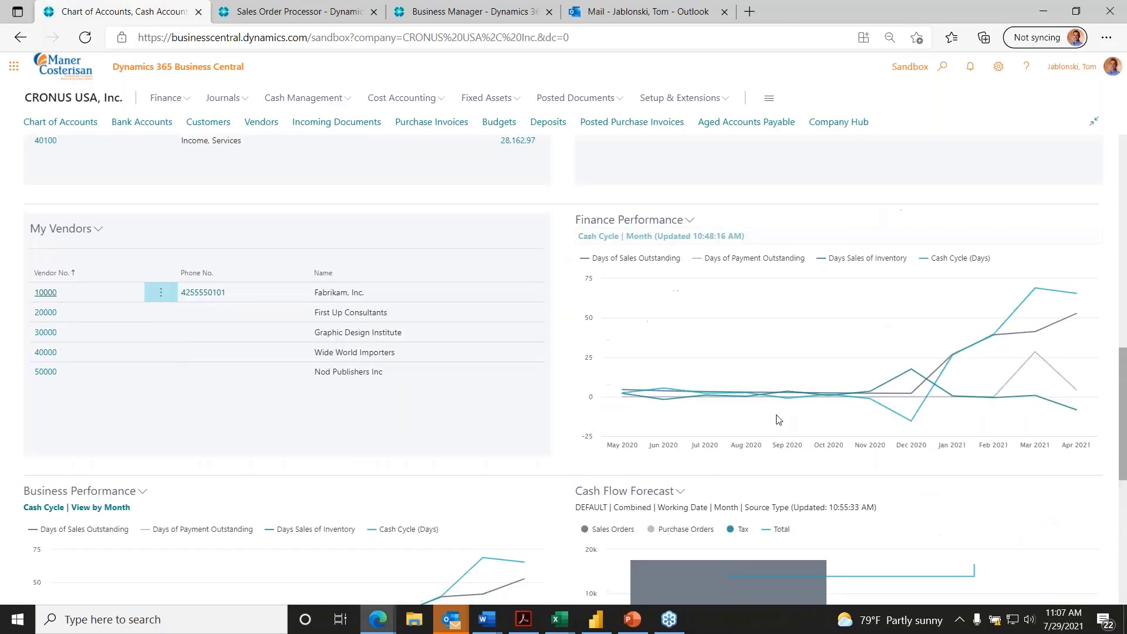
scroll(771, 423, up, 2)
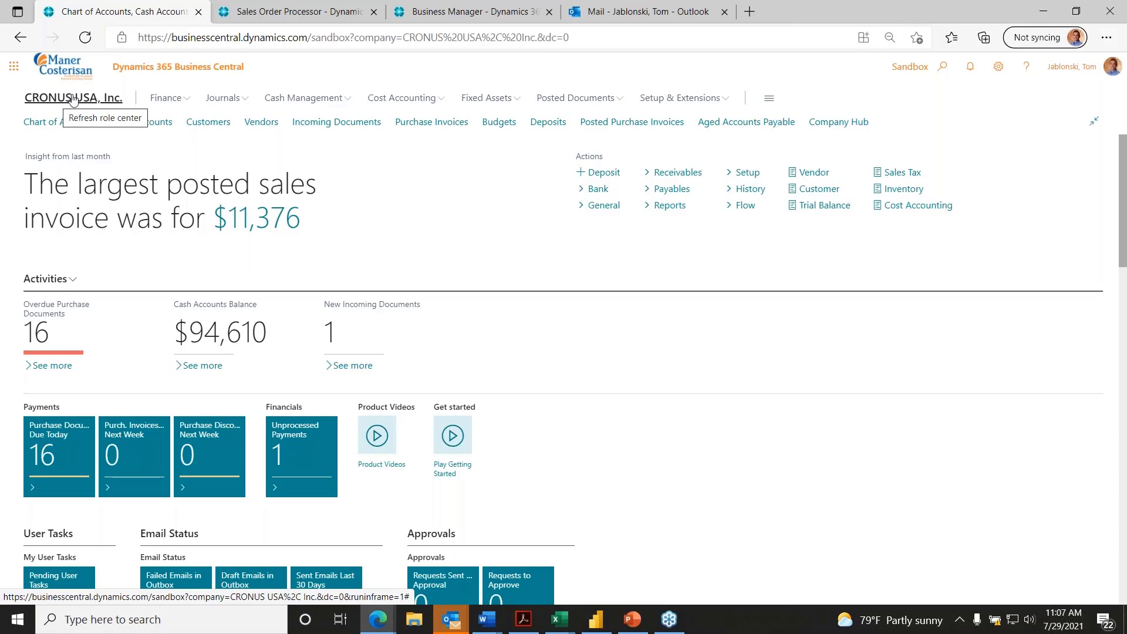
Step: View the allowed companies, available roles and work date in My Settings, and close the settings without saving
click(998, 70)
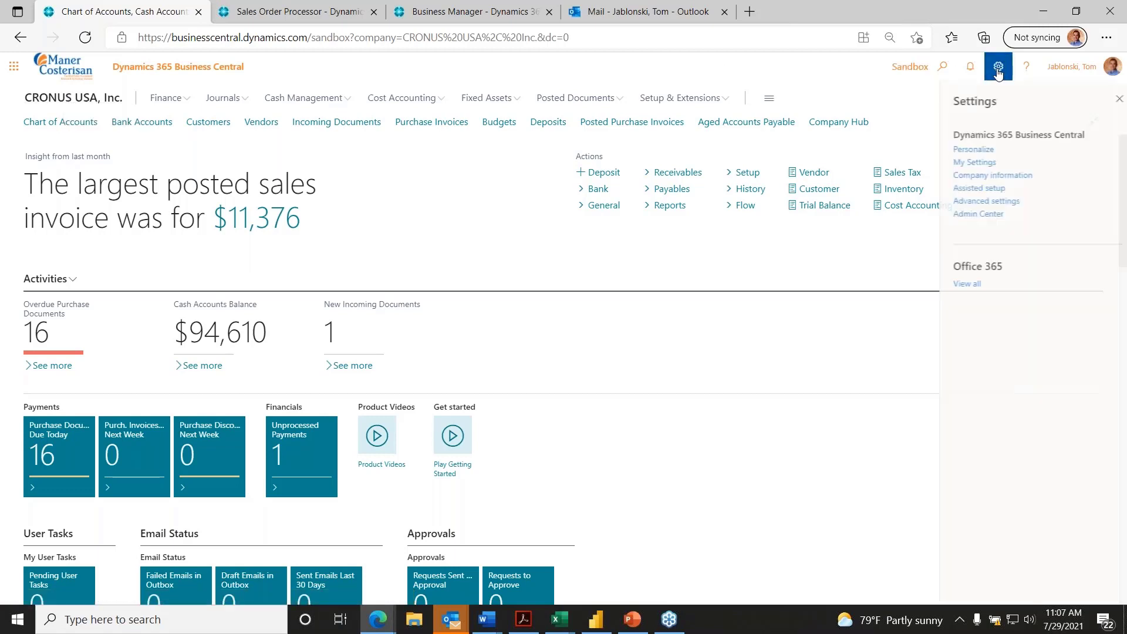
click(978, 166)
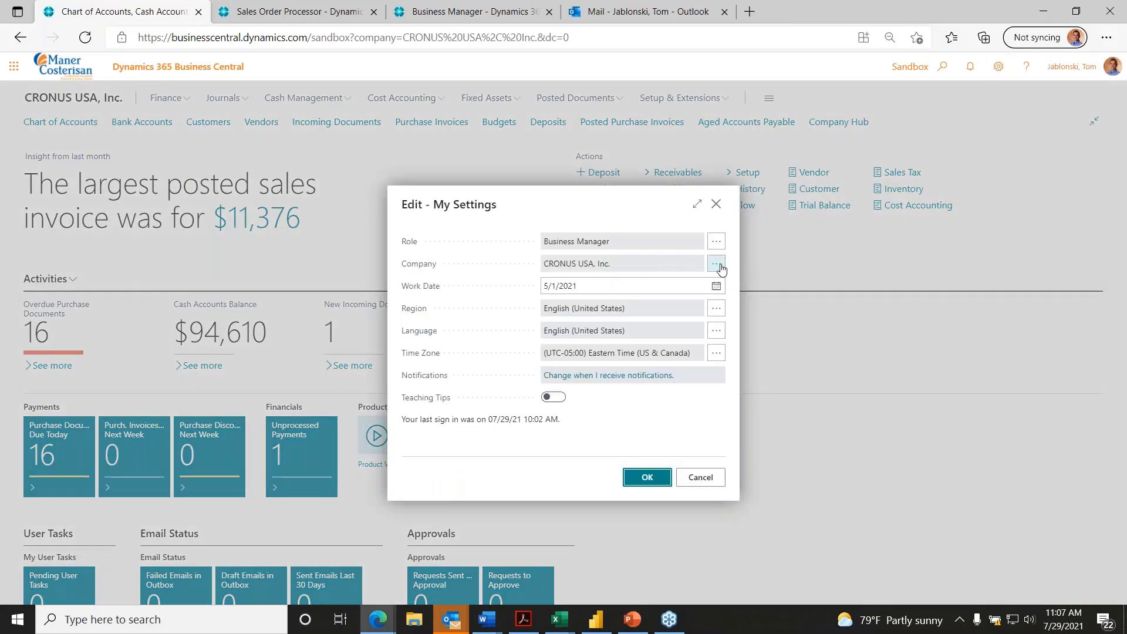
click(716, 265)
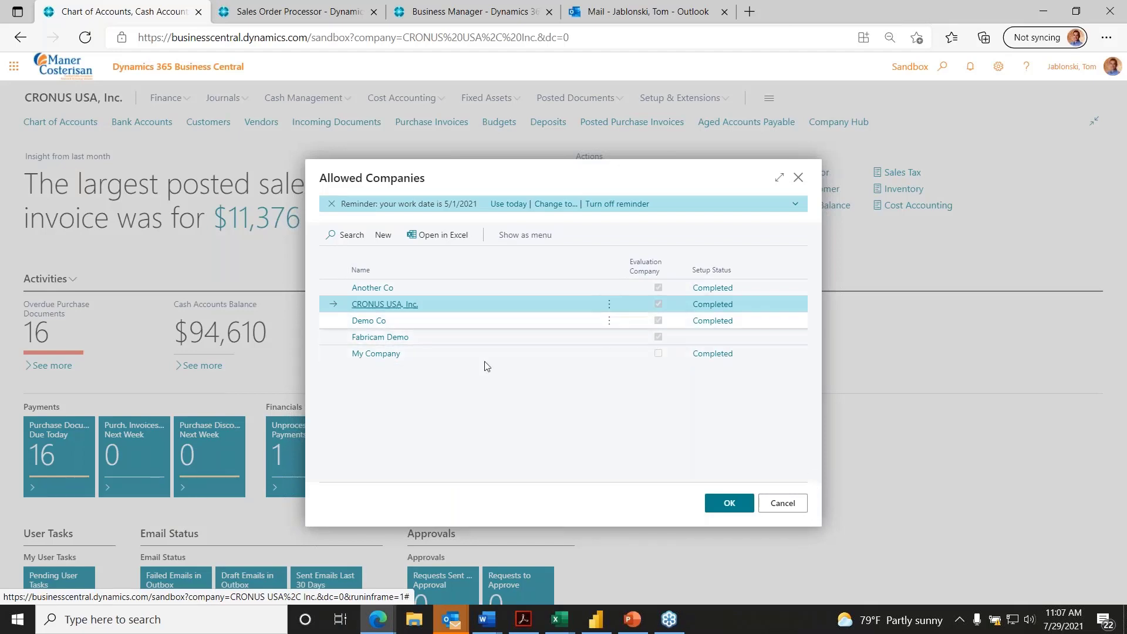
click(785, 506)
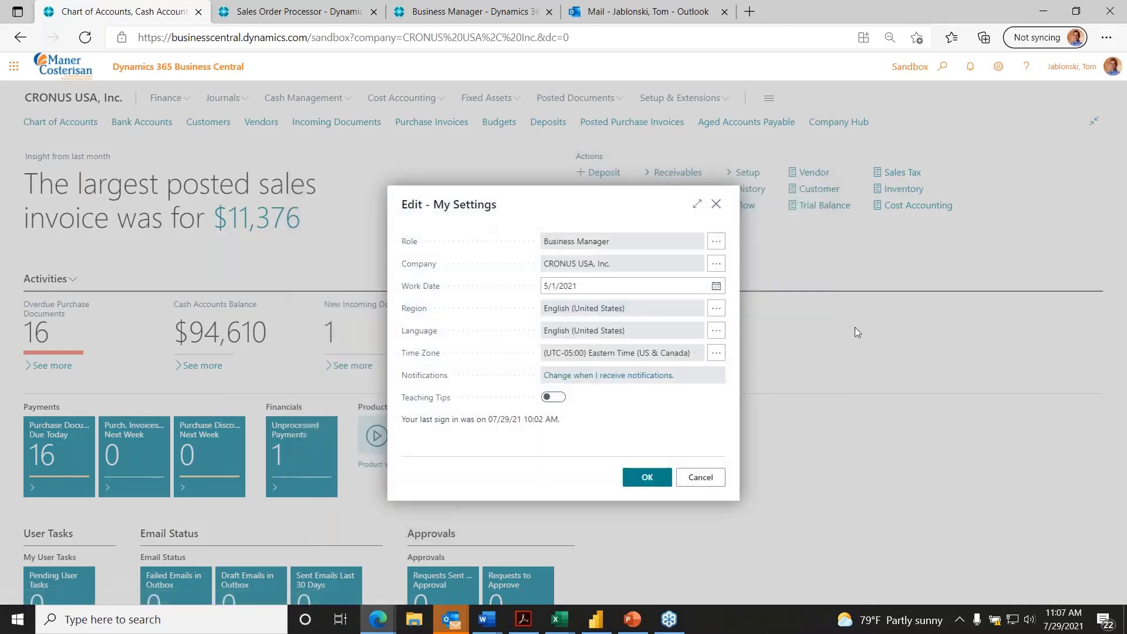
click(716, 242)
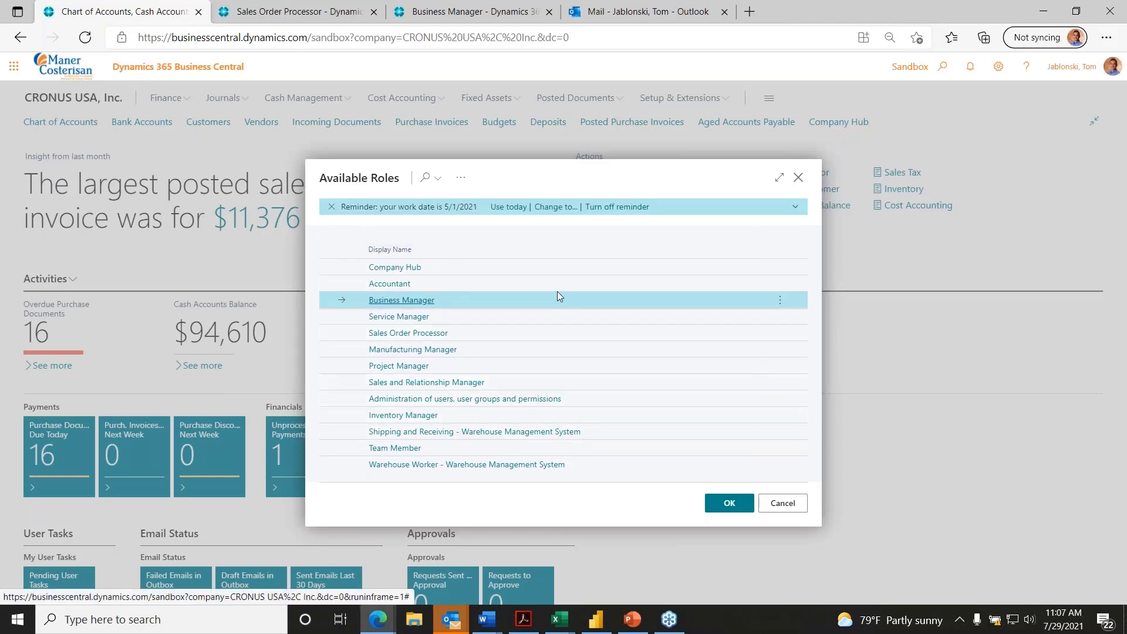
click(790, 507)
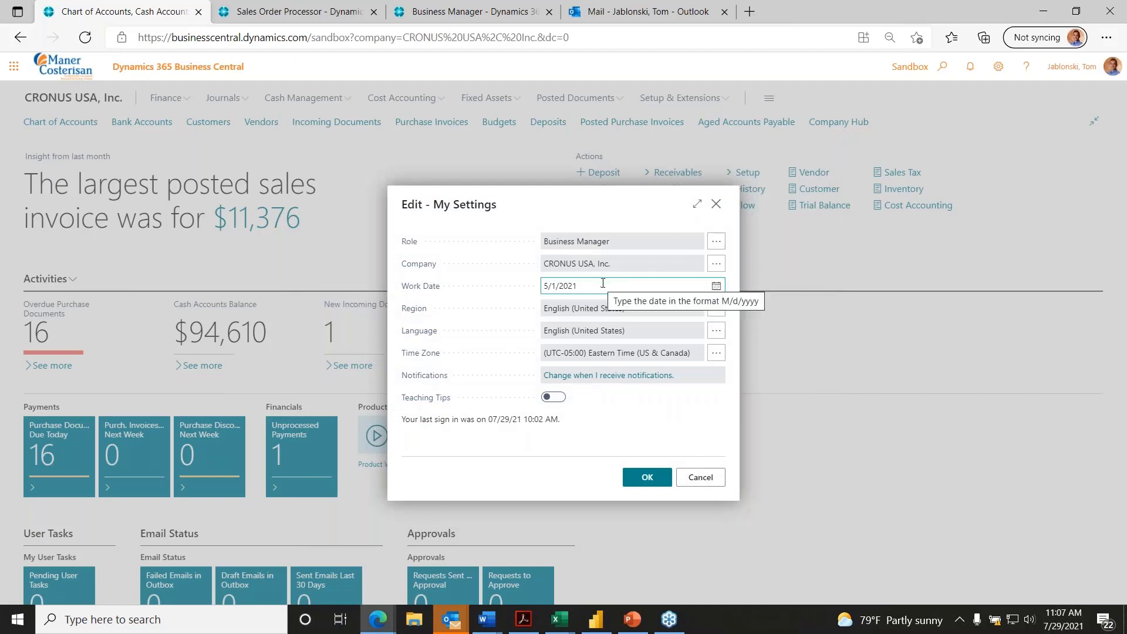
click(624, 282)
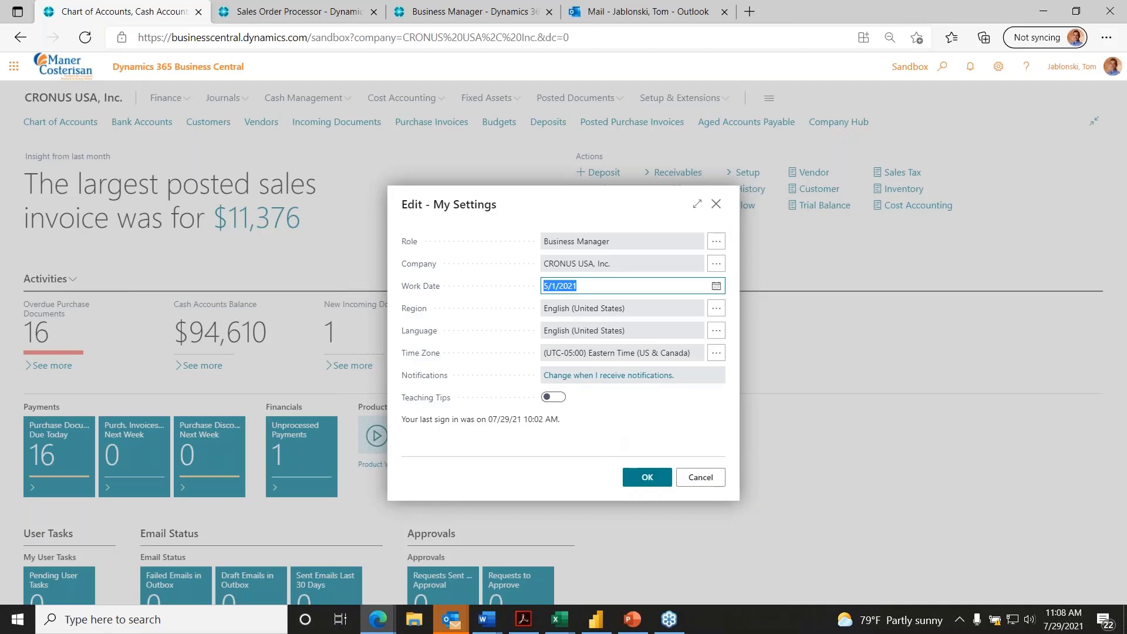
click(699, 478)
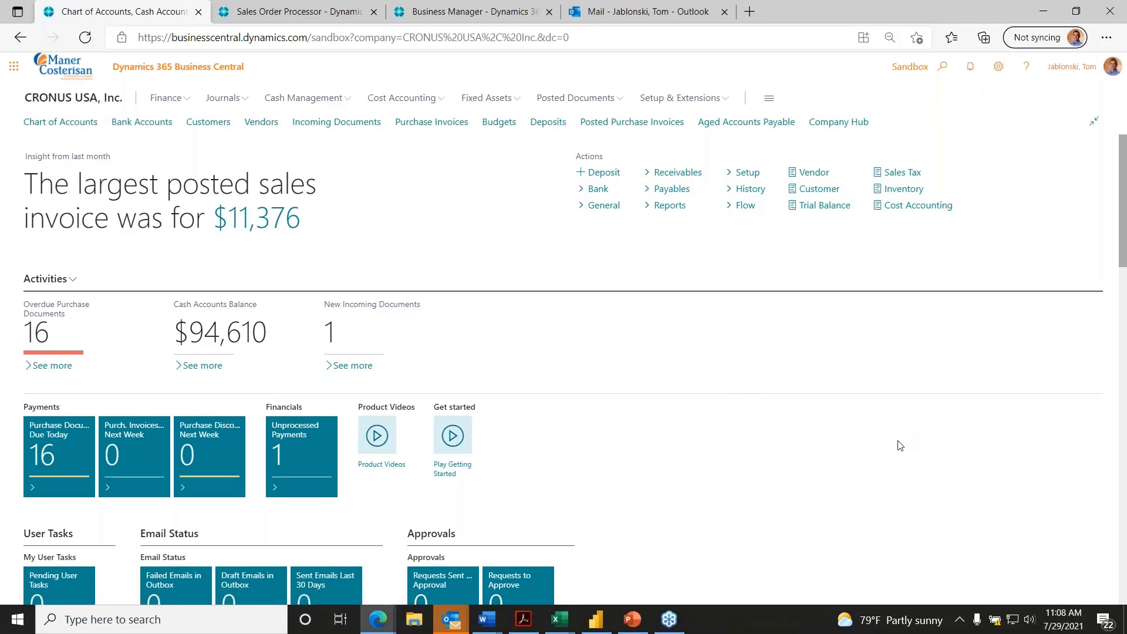
Step: Examine the list of companies in the accounting role center's Company Hub, and return to the headline
scroll(902, 444, down, 7)
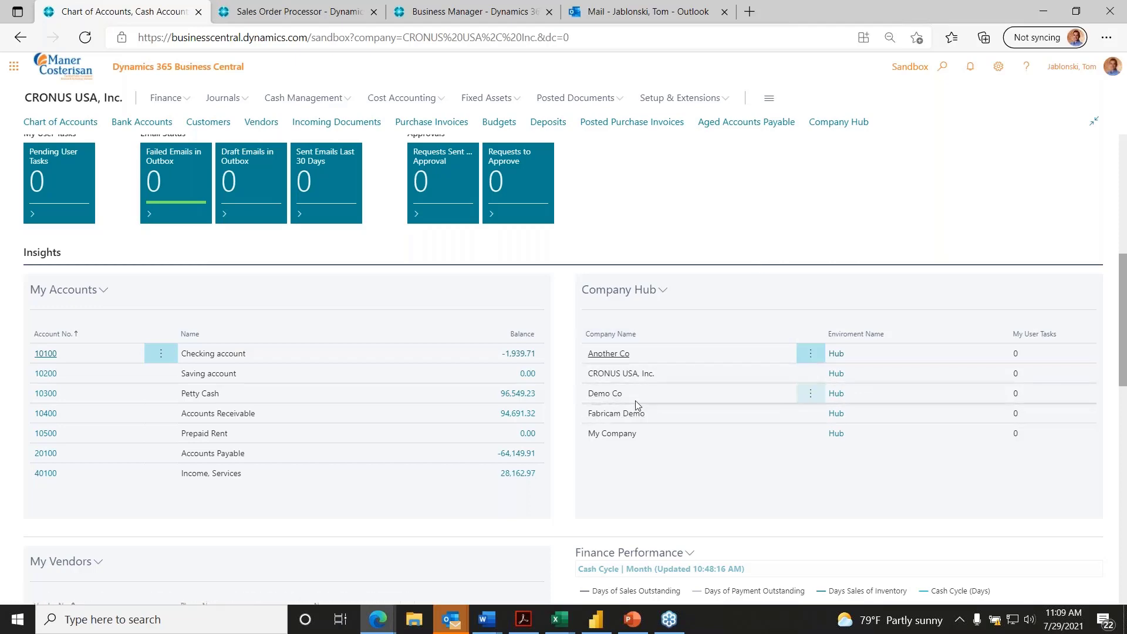
scroll(675, 376, up, 7)
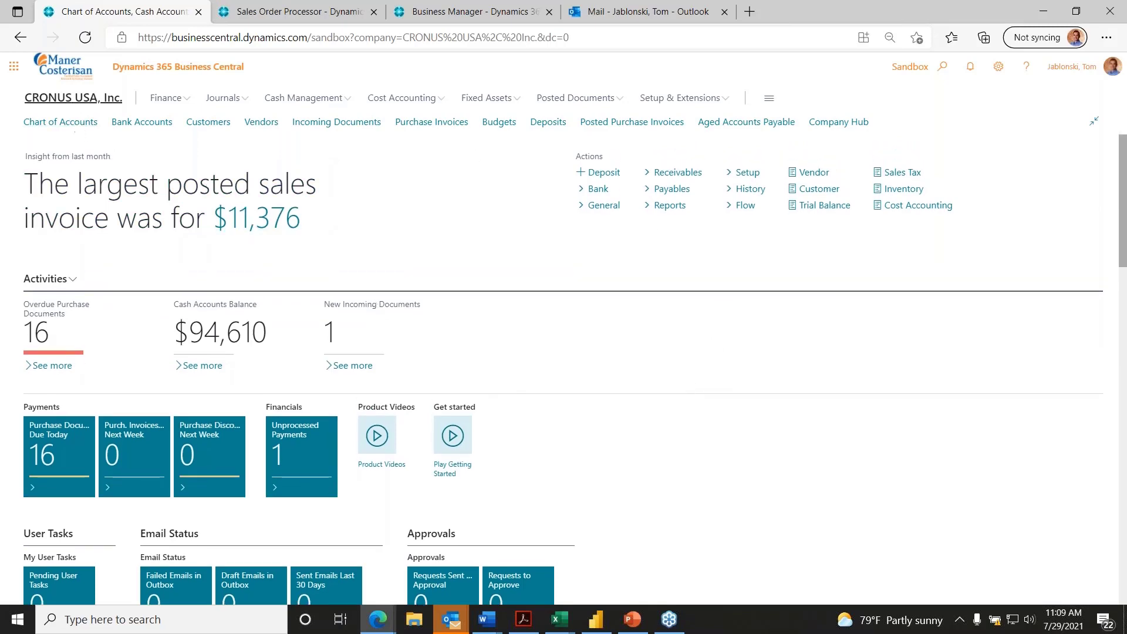
scroll(795, 487, down, 3)
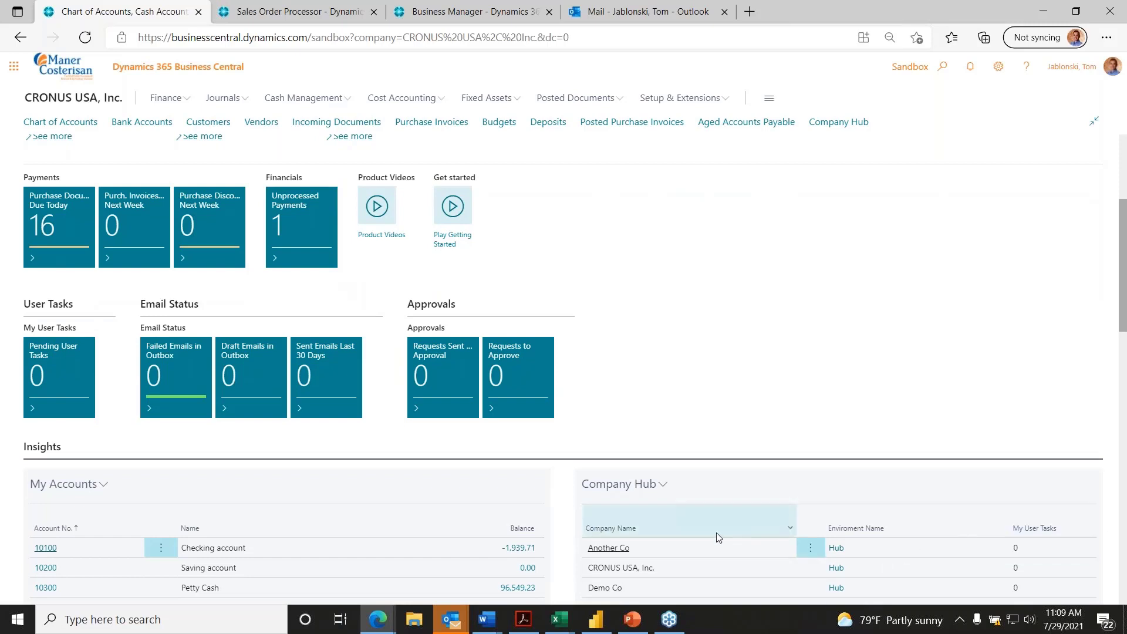
scroll(1027, 516, down, 2)
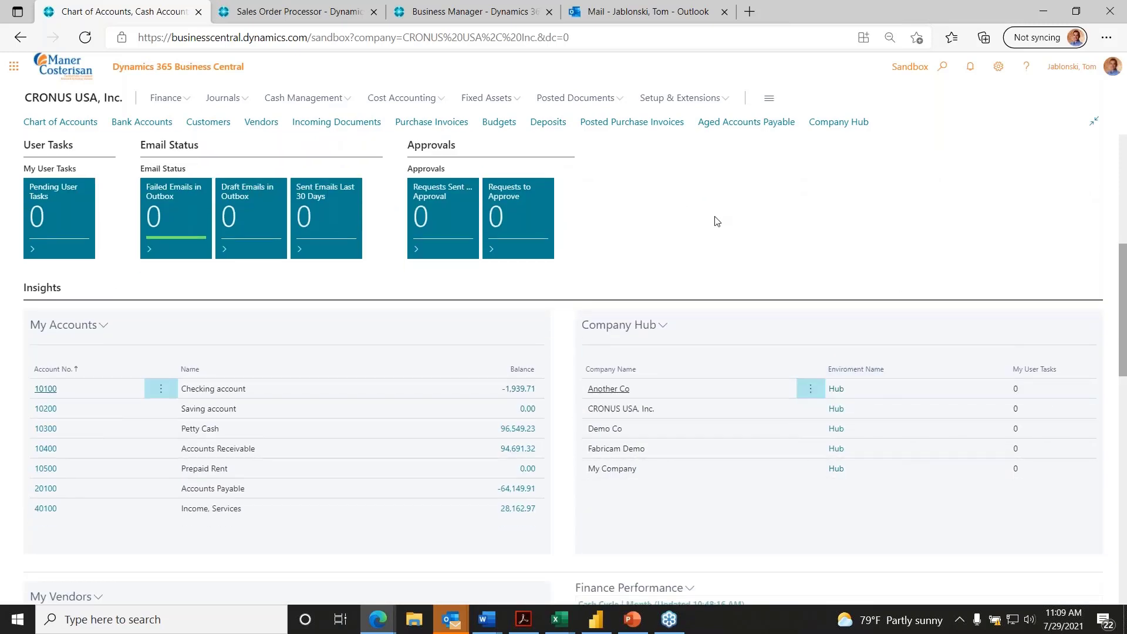
scroll(716, 282, up, 5)
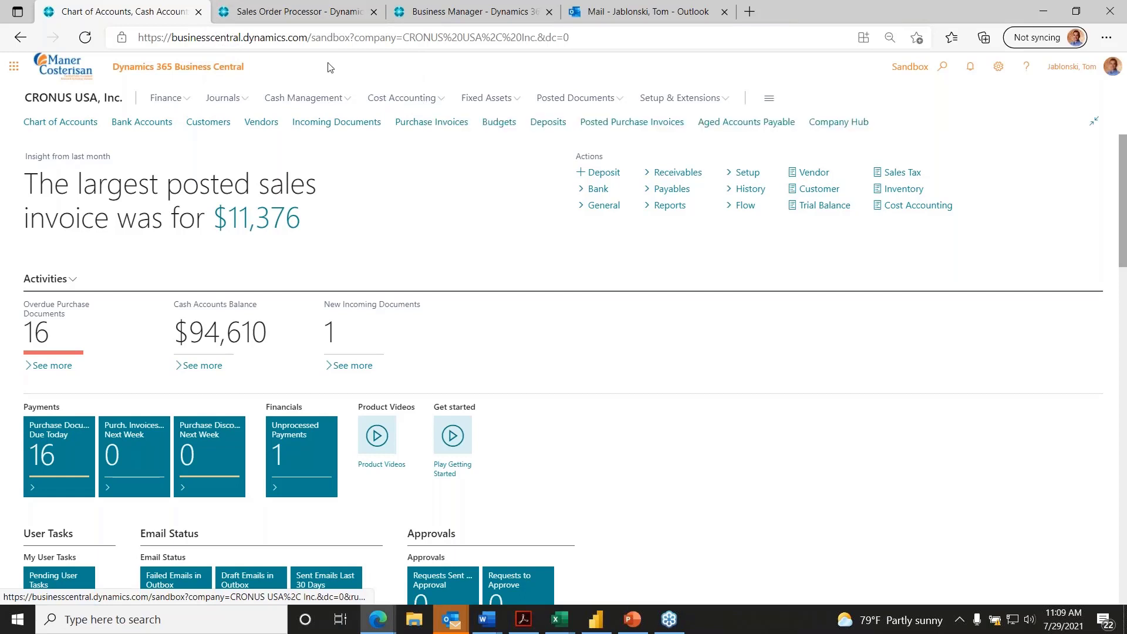
Step: Compare the Sales Order Processor and accounting role centers, and look through the accounting pages grouped under Finance, Journals and Cash Management
click(309, 17)
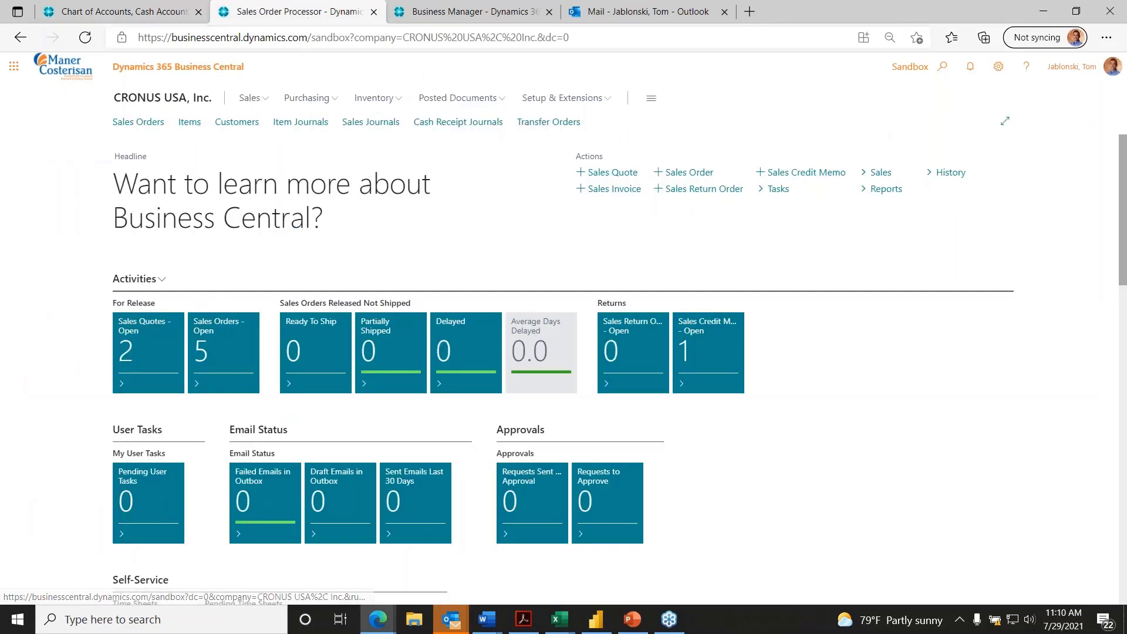
click(168, 13)
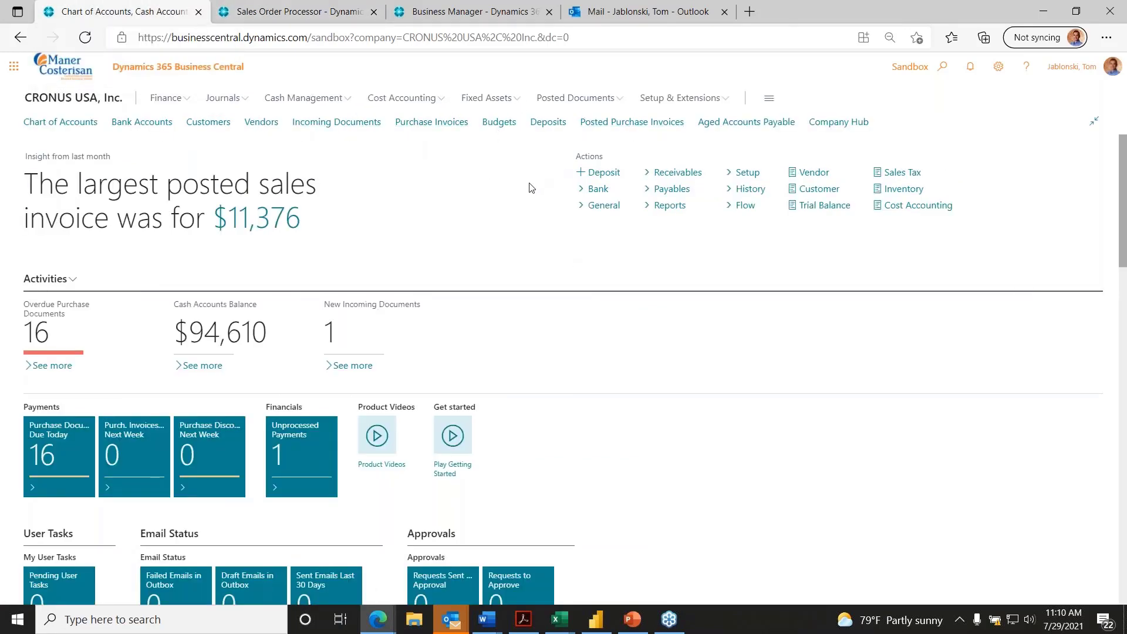
click(188, 102)
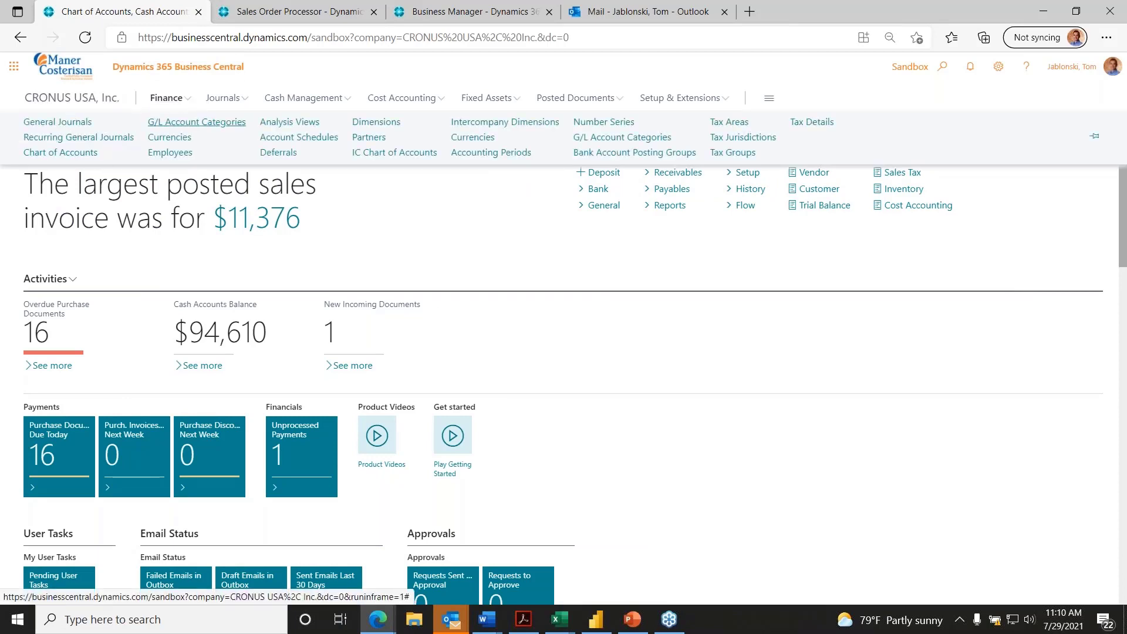
click(249, 100)
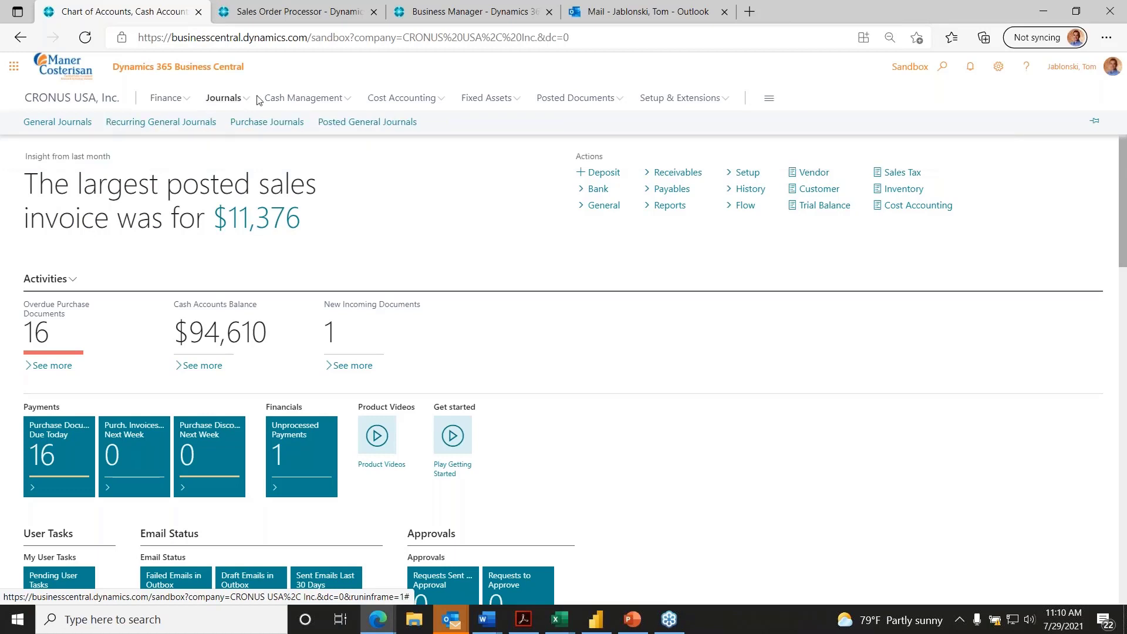
click(348, 101)
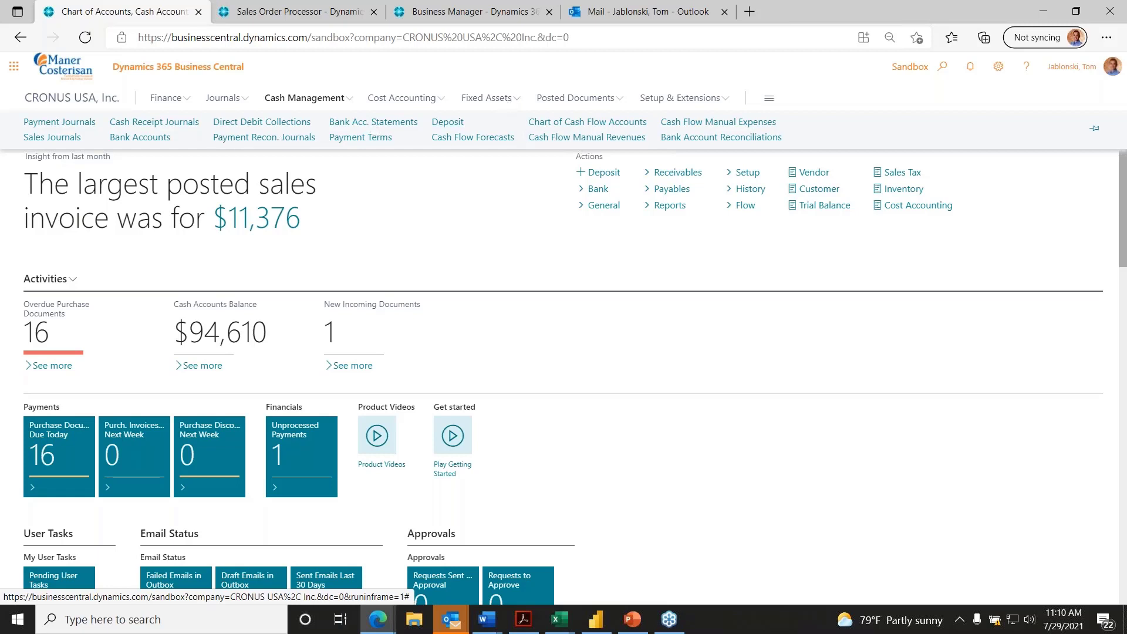
click(185, 99)
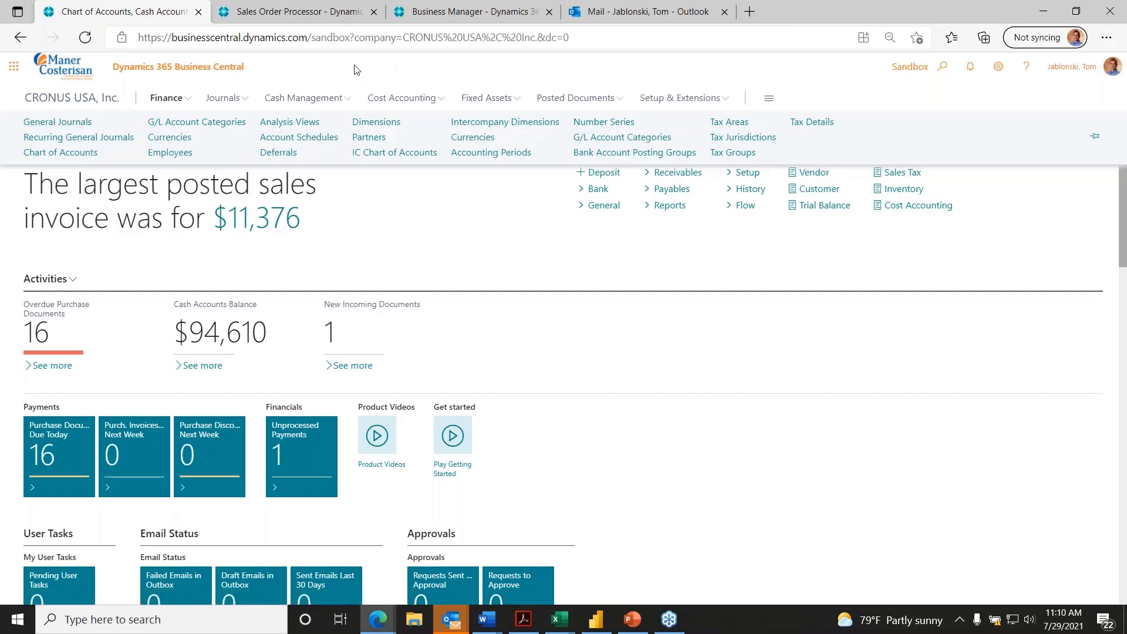
click(167, 98)
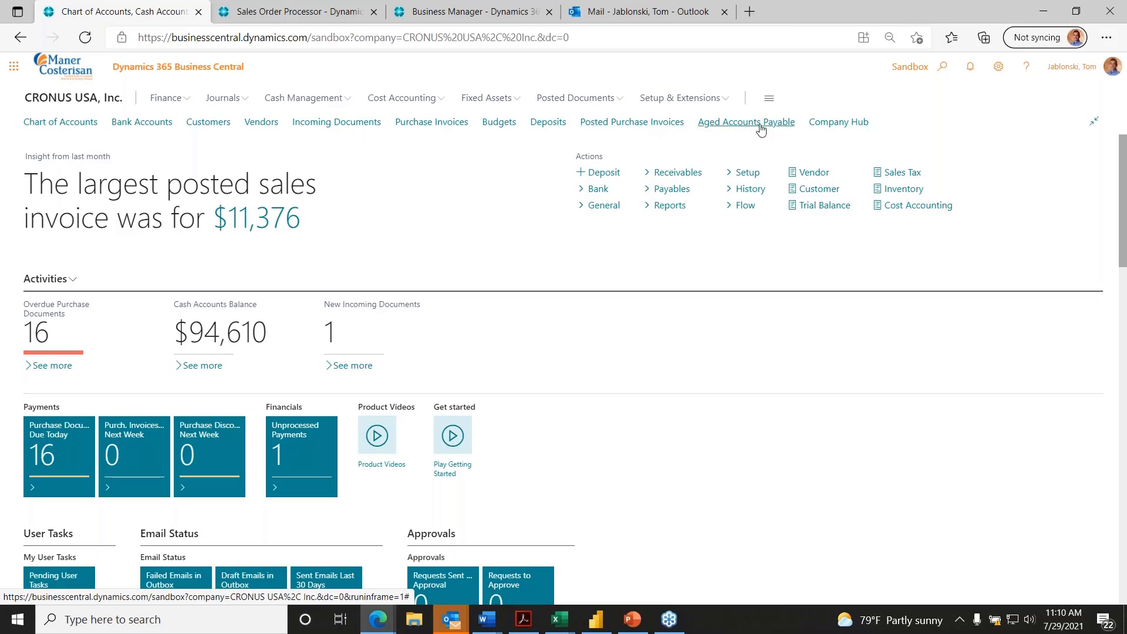
Step: Search for "Aged acc" and bookmark the Aged Accounts Receivable report in the role center's navigation
click(936, 68)
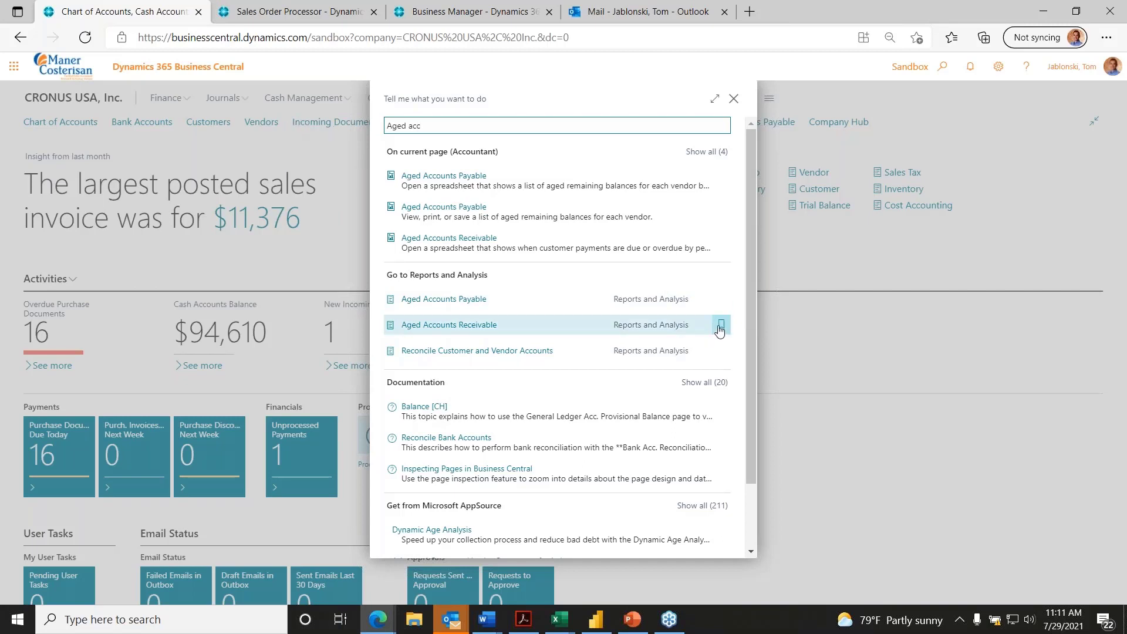
click(721, 327)
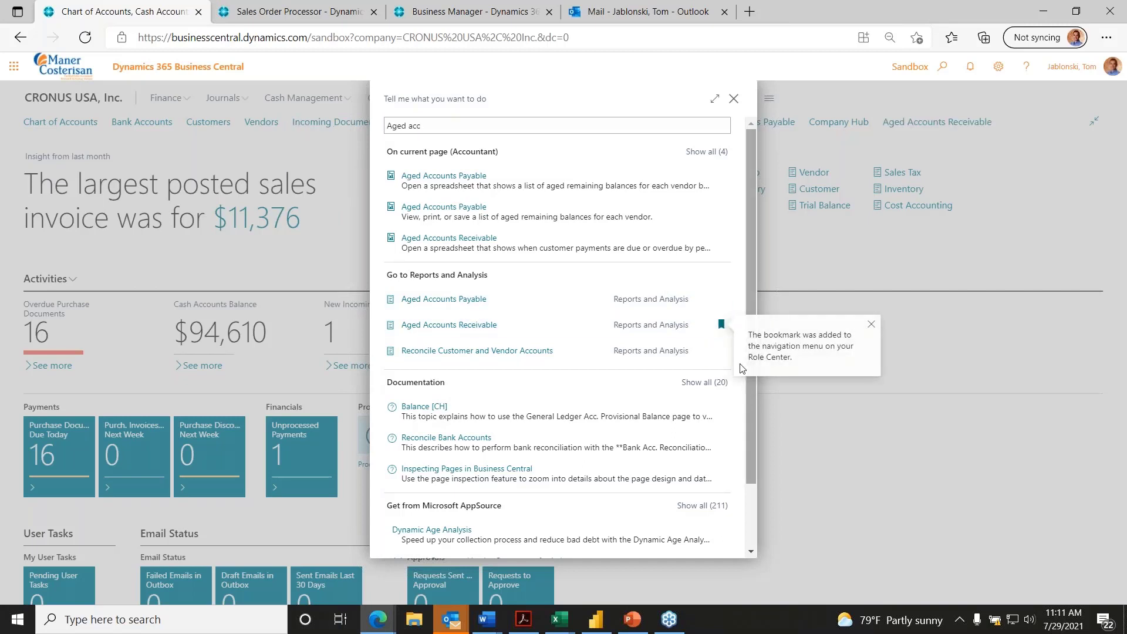
click(735, 97)
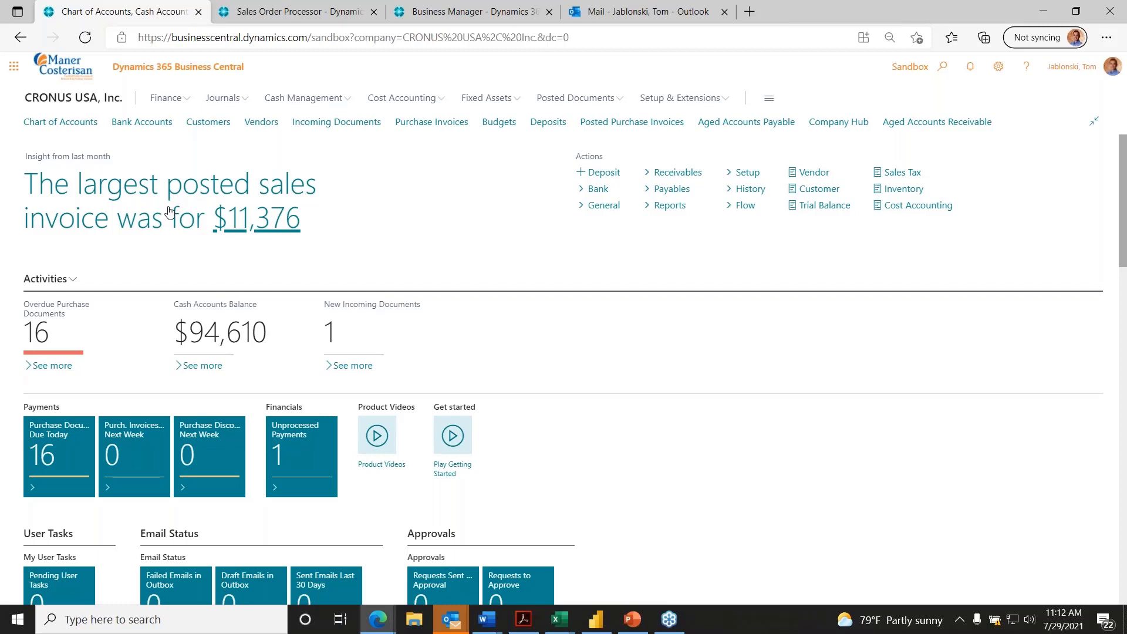
Step: View the customer ledger entries behind the largest-sales-invoice headline and Adatum Corporation's 4/4/2021 posted invoice, and return to the role center
click(278, 217)
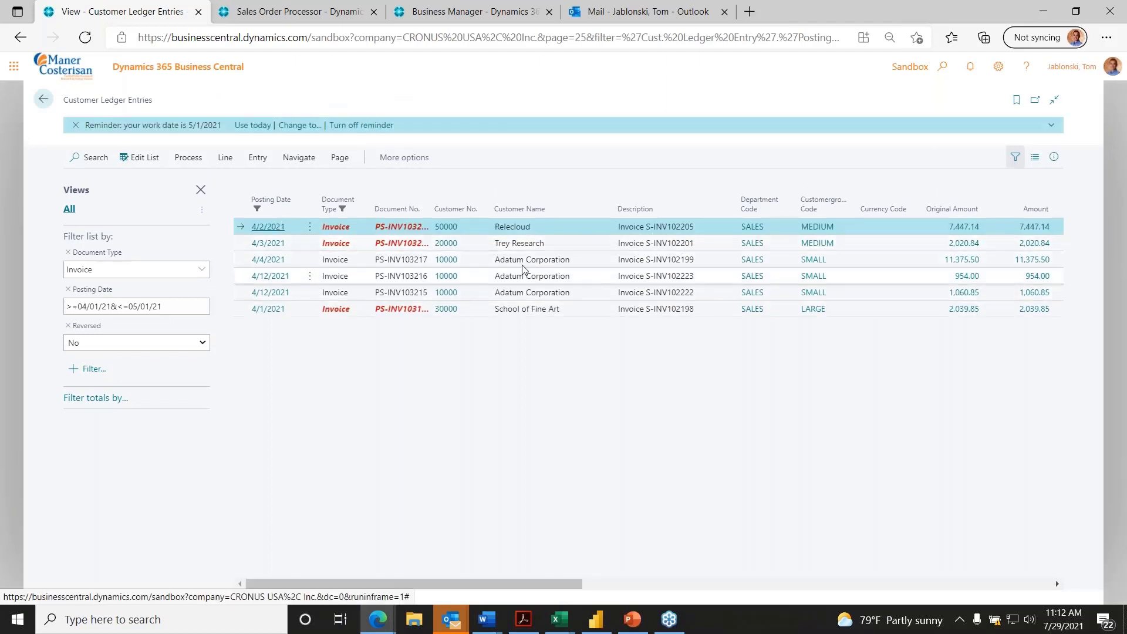
click(412, 260)
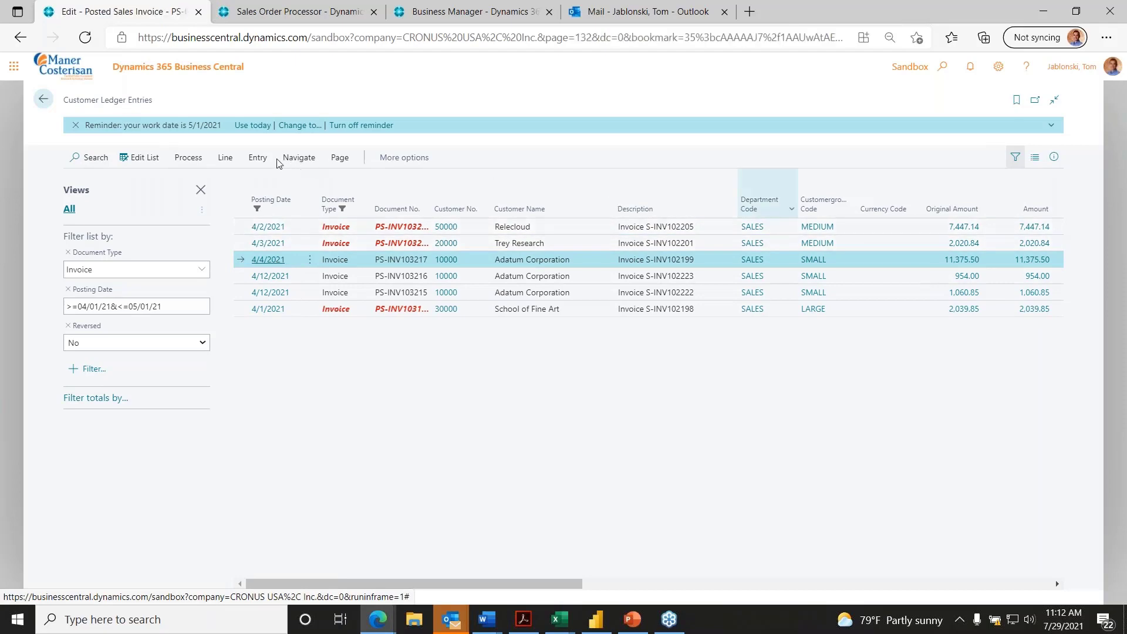
click(44, 100)
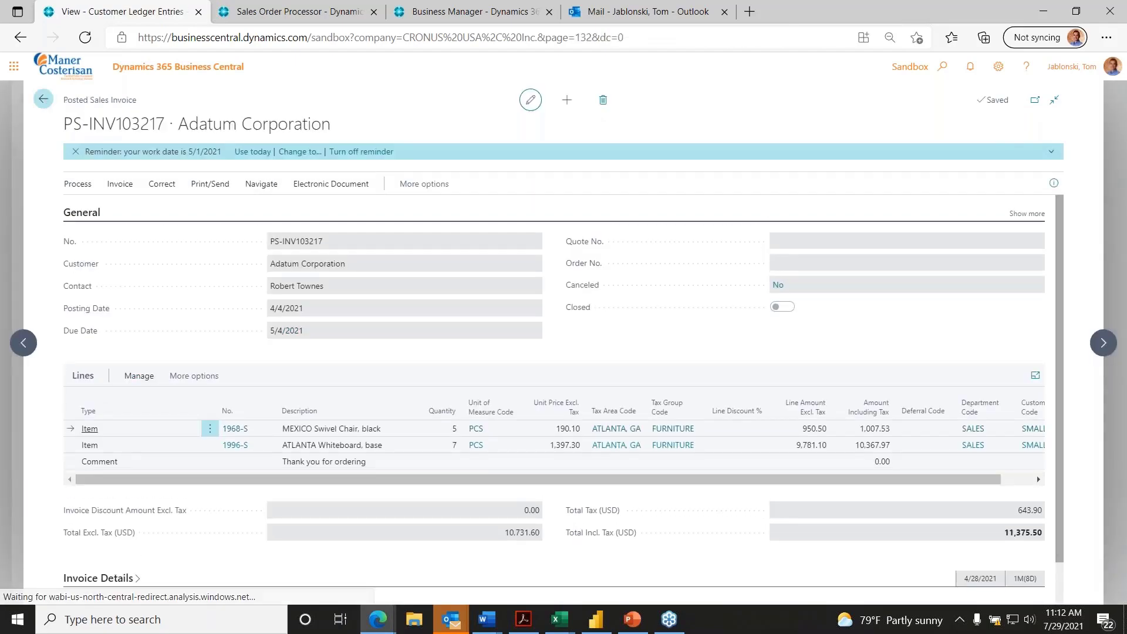
click(43, 100)
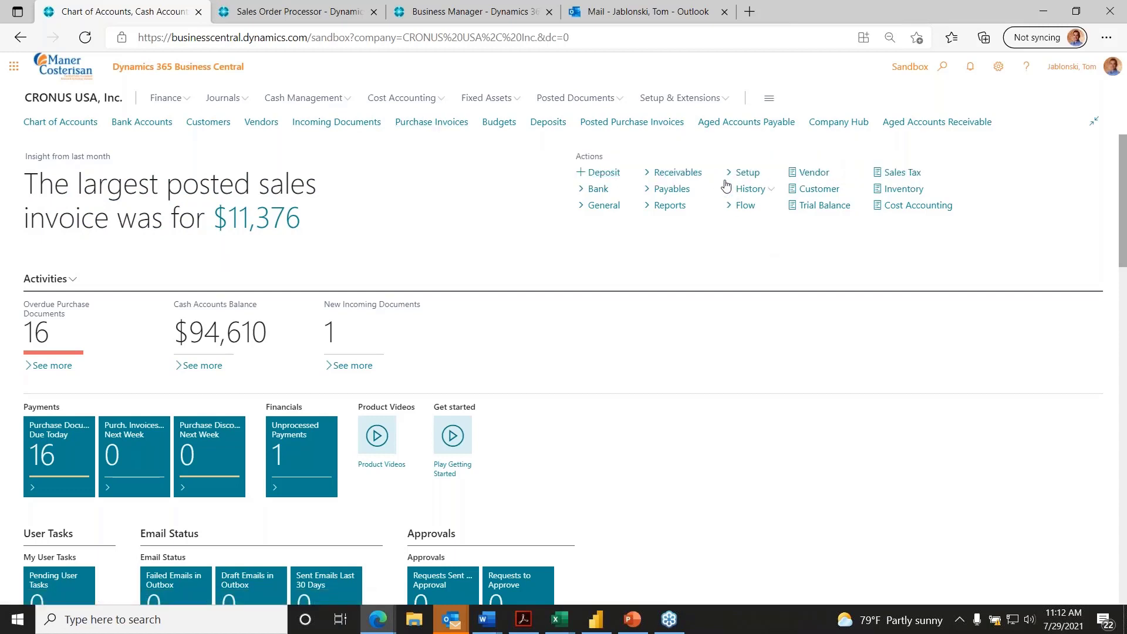
Step: Look through the role center's quick actions for Payables, Receivables, General and Reports without running any
click(690, 191)
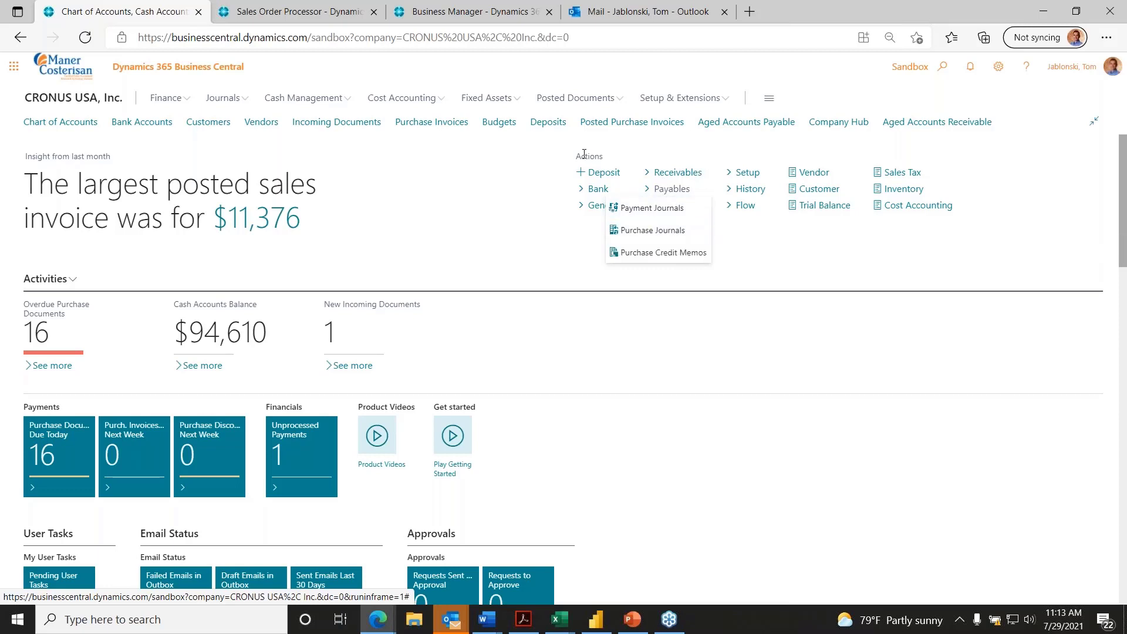
click(481, 174)
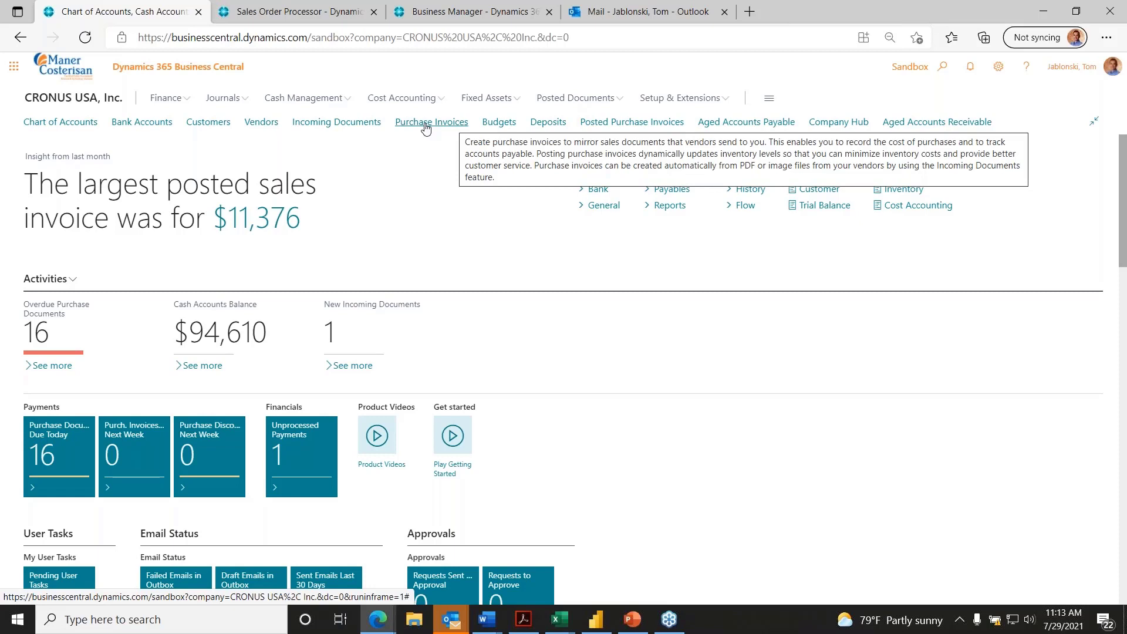
click(687, 173)
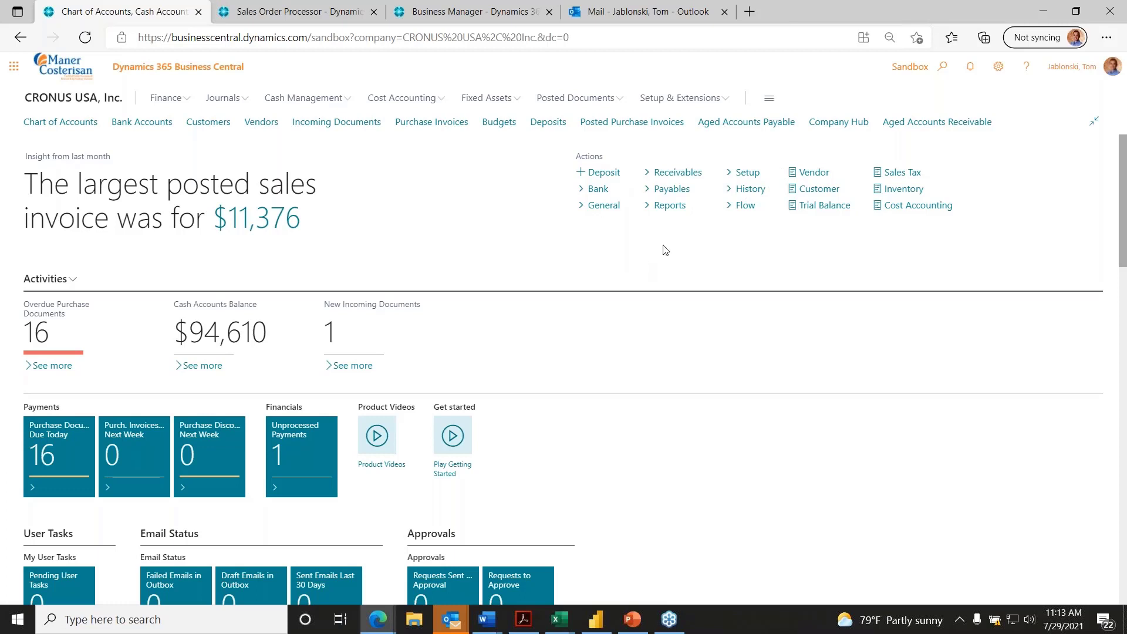
click(625, 205)
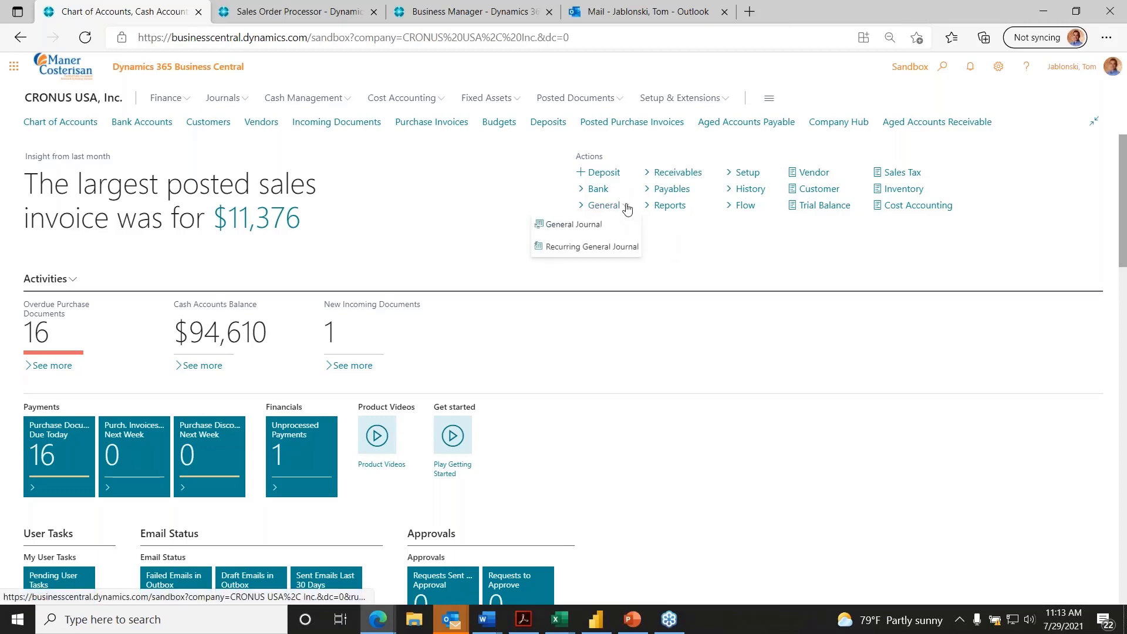
click(692, 207)
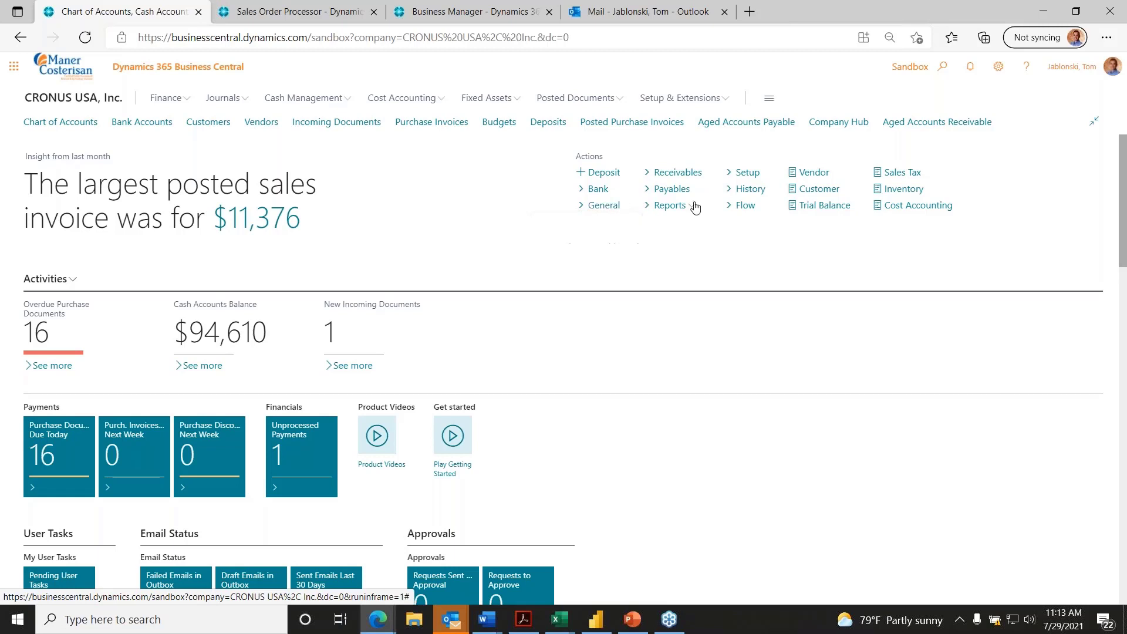
click(790, 259)
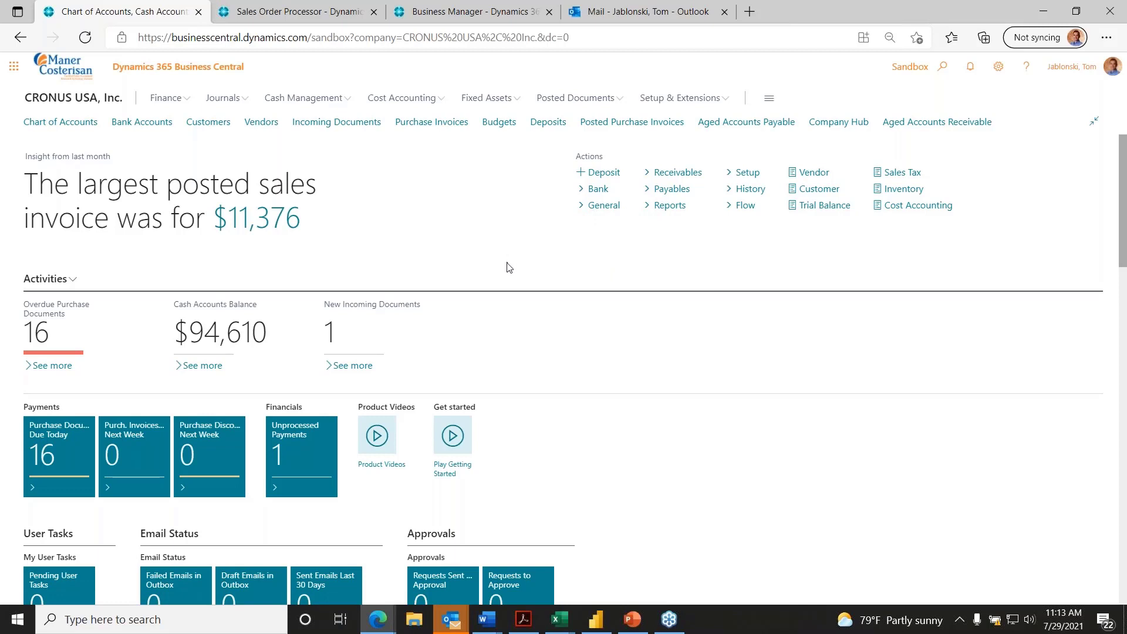
Step: View the overdue purchase documents and the accounts behind the Cash Accounts Balance, returning to the role center from each
scroll(509, 267, down, 2)
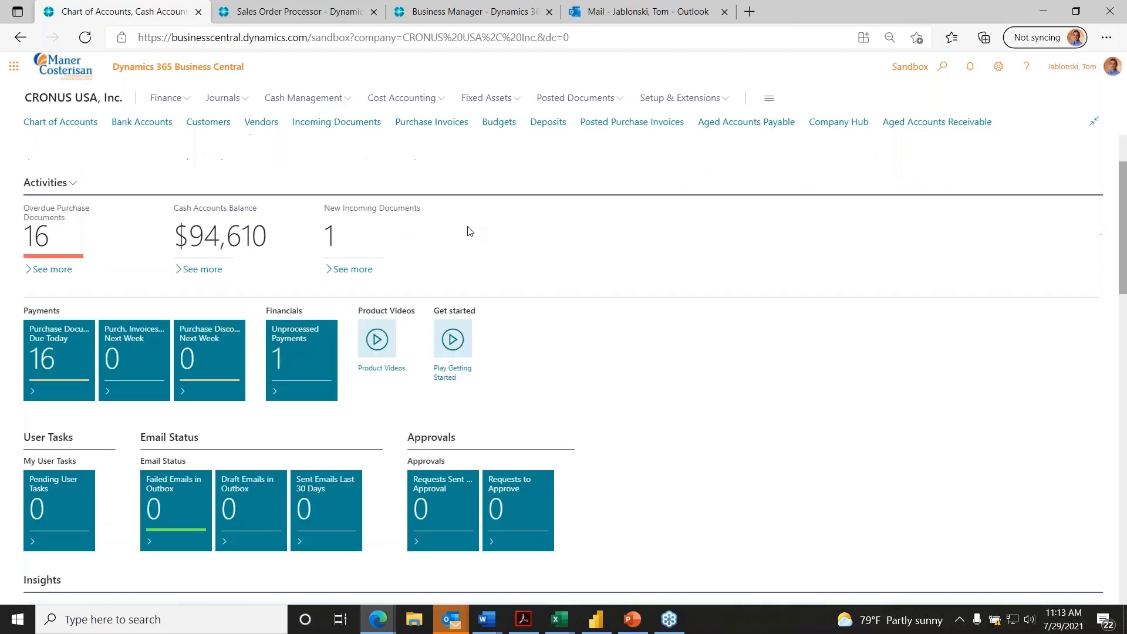
scroll(470, 230, up, 1)
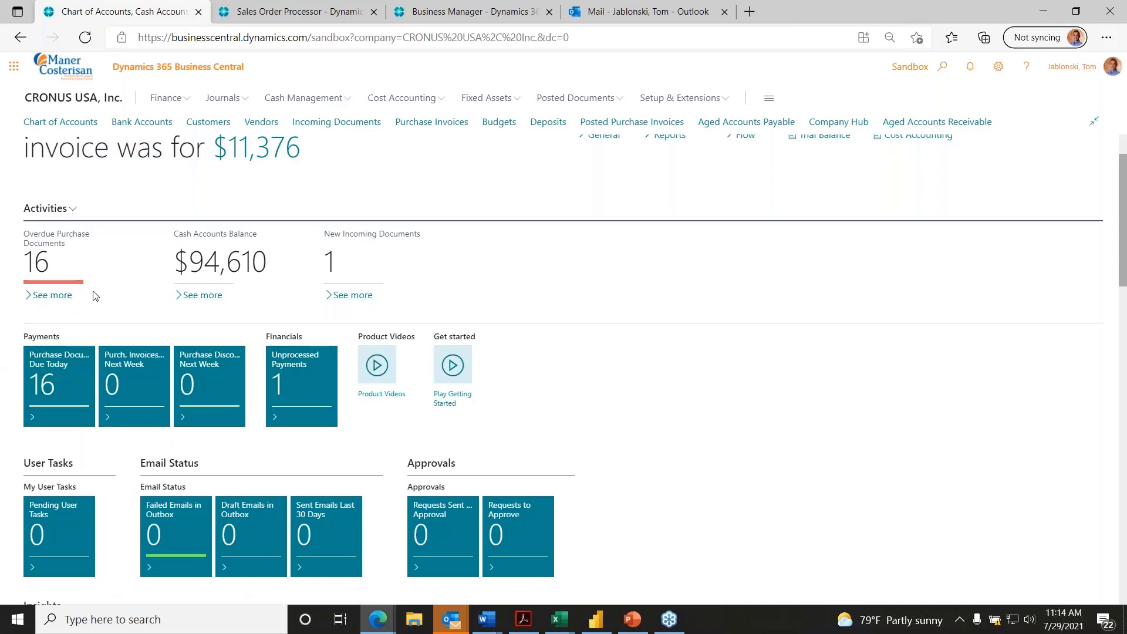
click(42, 270)
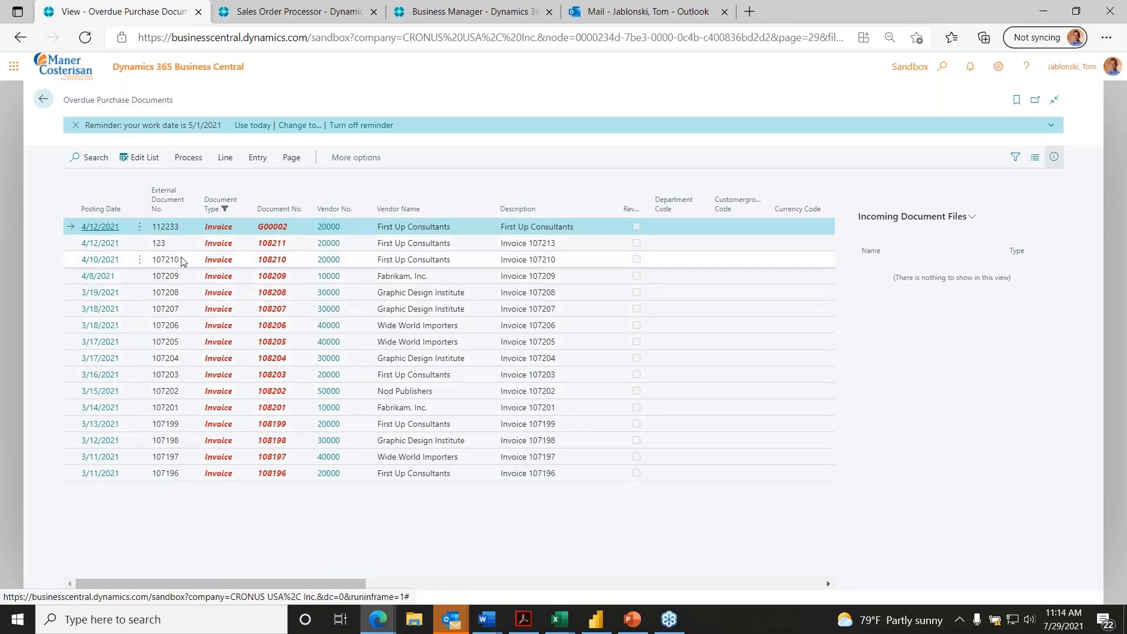
click(43, 99)
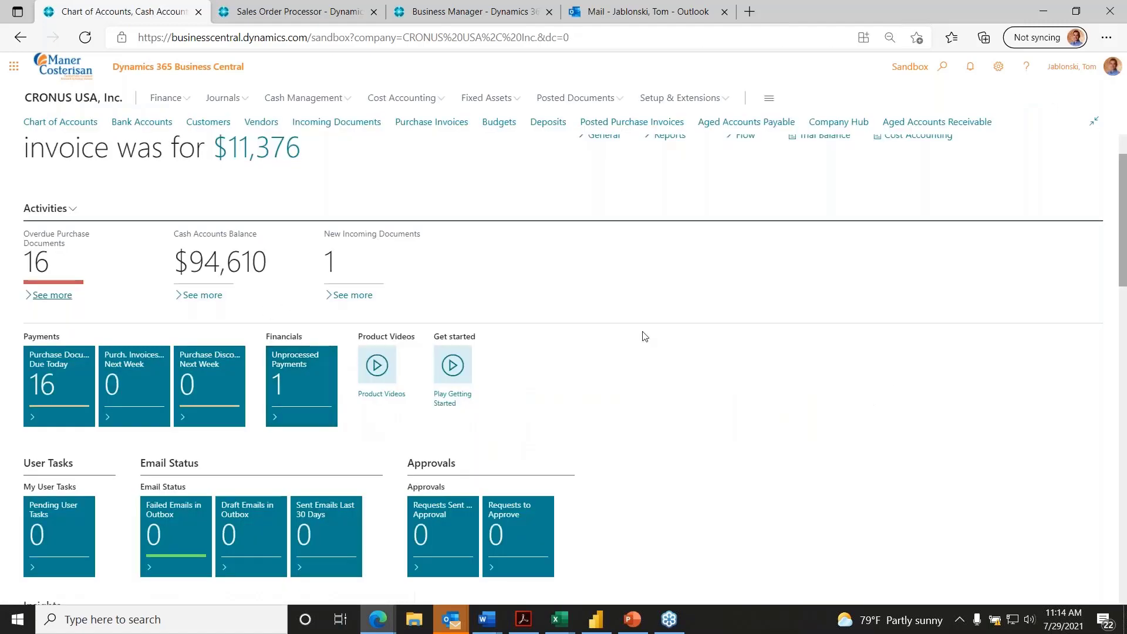
click(218, 265)
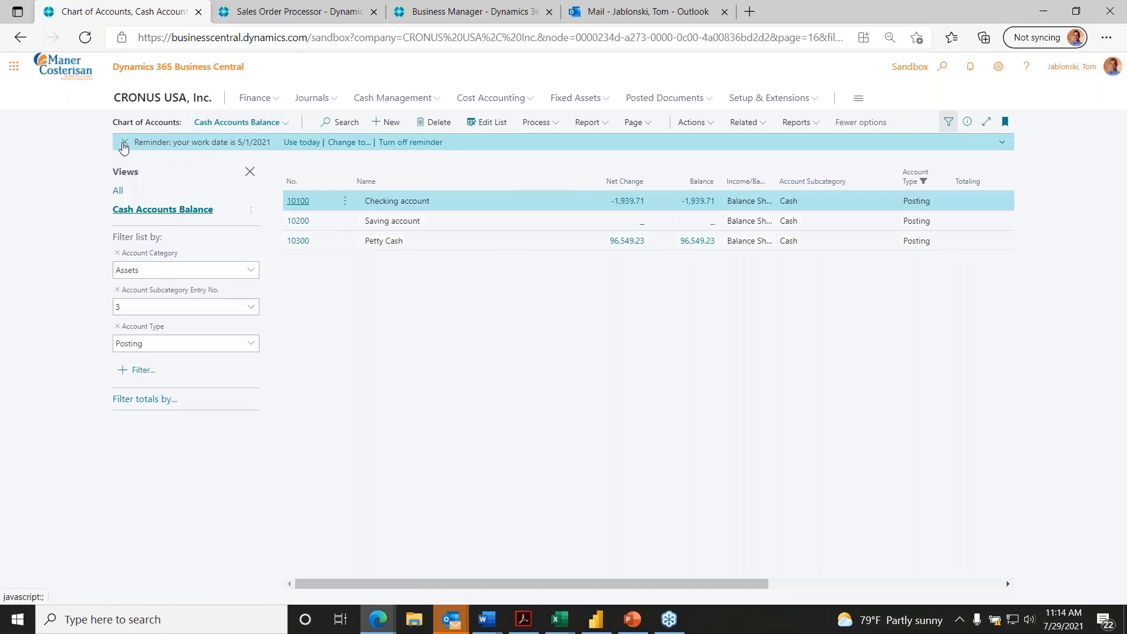
click(163, 98)
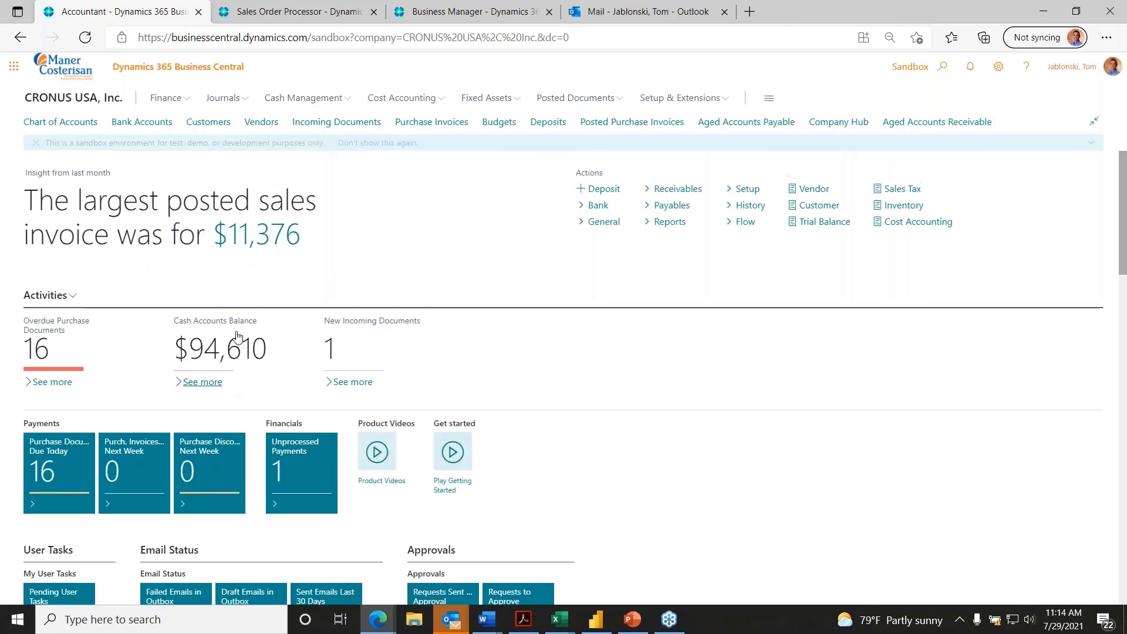
Step: Examine the email status and approvals tiles, My Accounts, Company Hub, My Vendors and the Finance Performance chart
scroll(290, 421, down, 3)
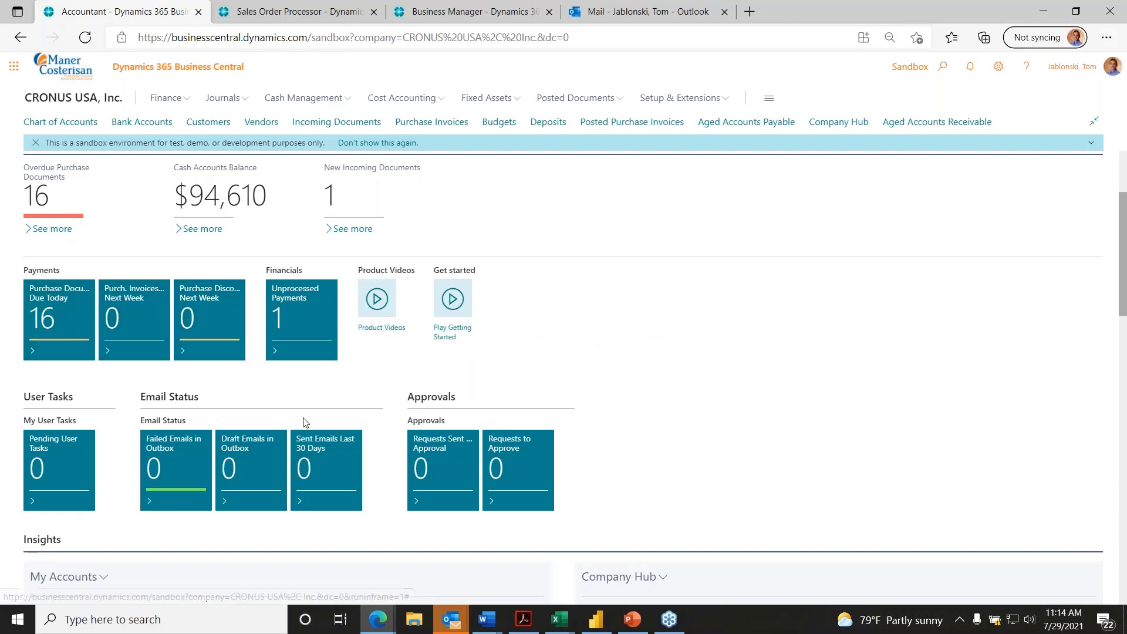
scroll(321, 447, down, 1)
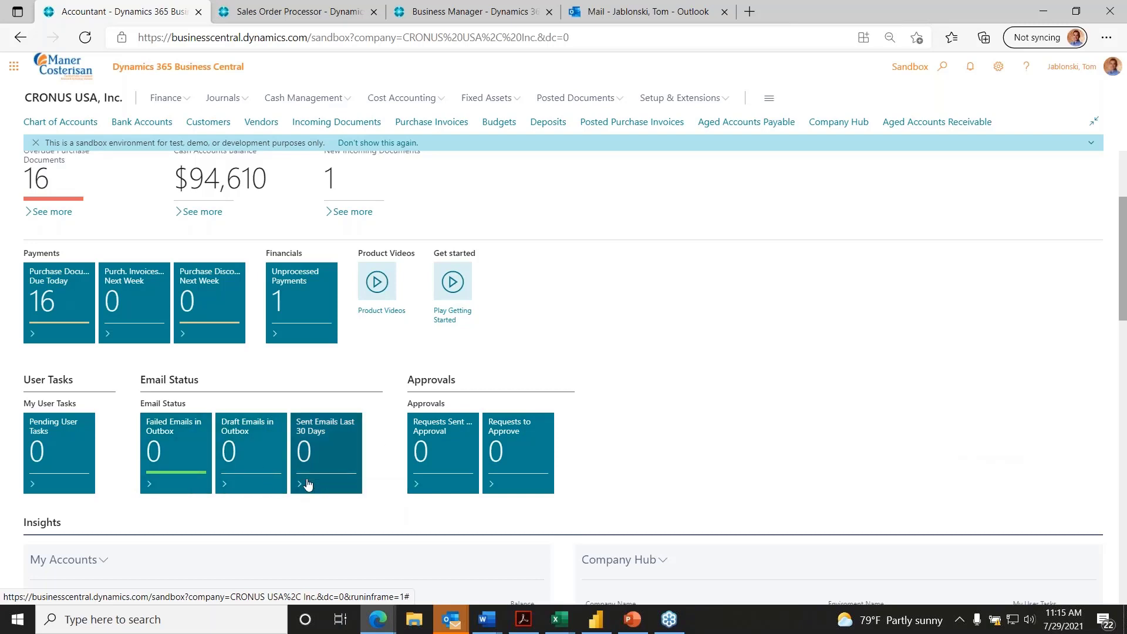
scroll(307, 484, down, 5)
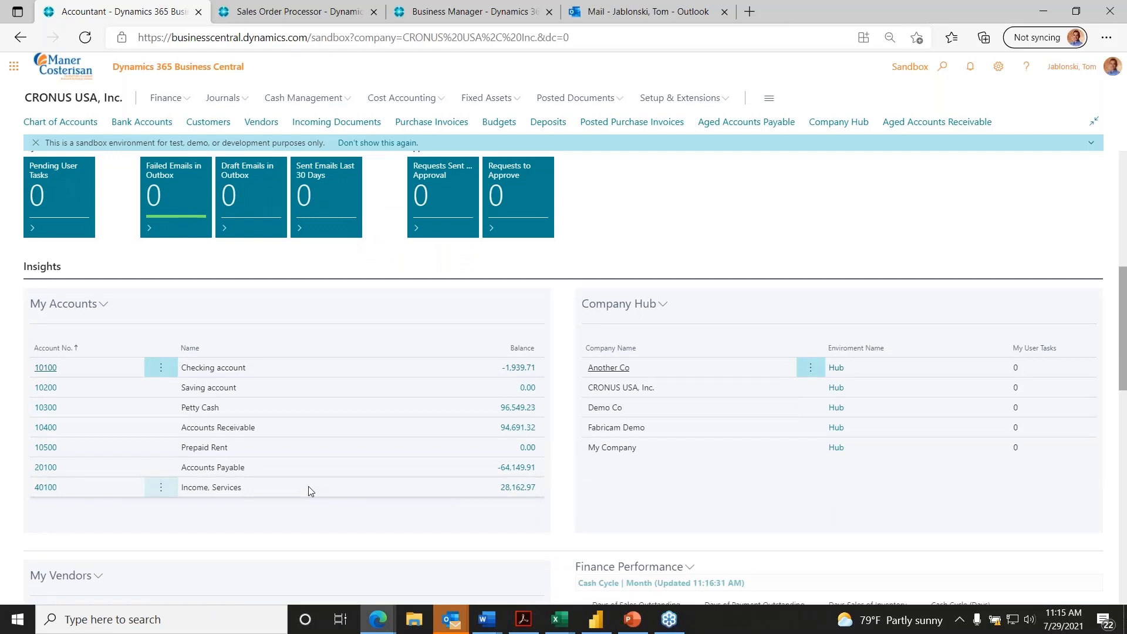
scroll(309, 487, down, 1)
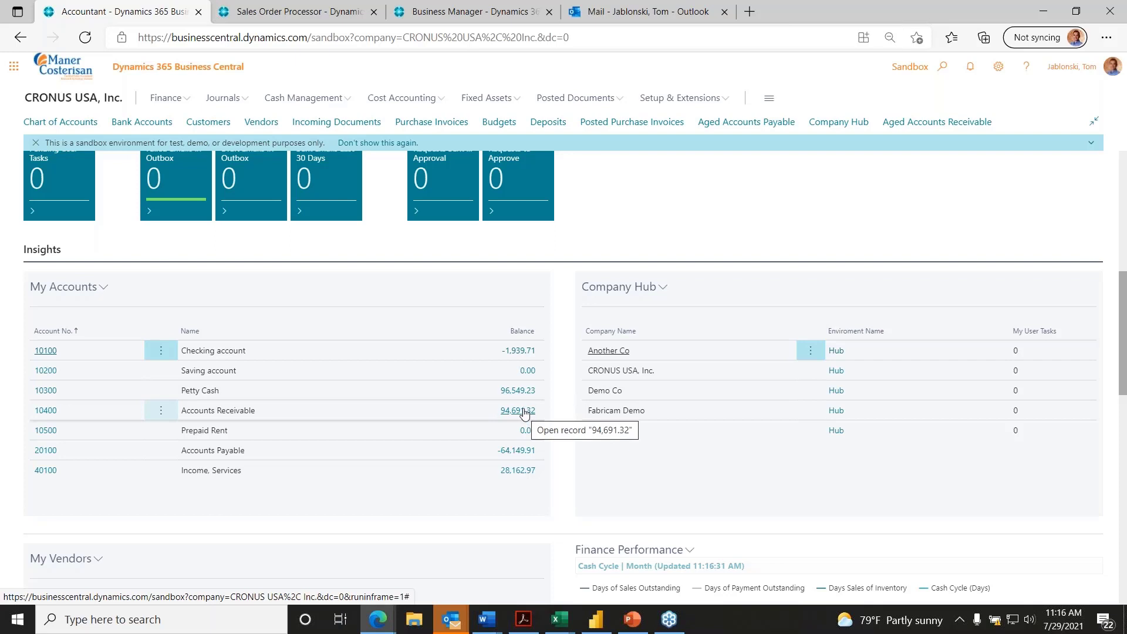
scroll(528, 411, down, 3)
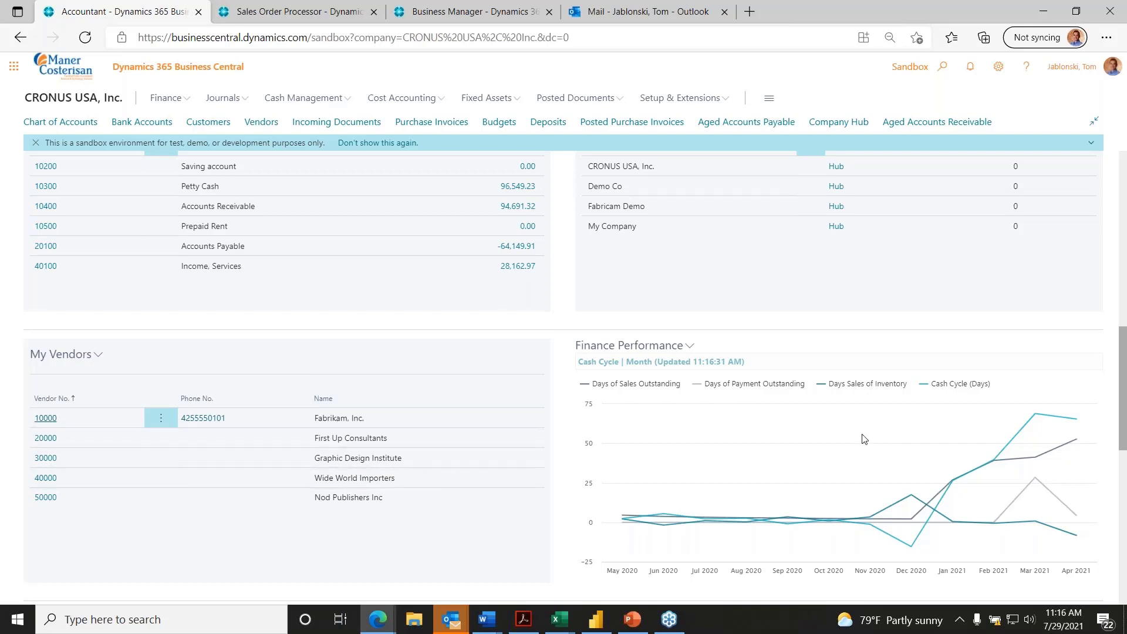
scroll(864, 439, down, 1)
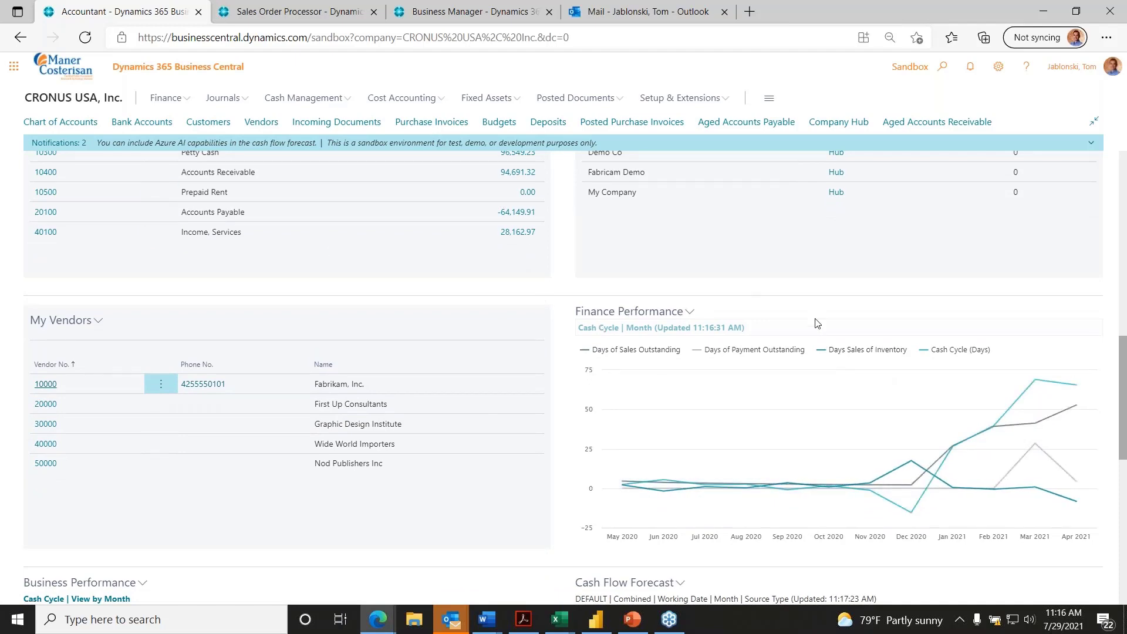
Step: View the charts and period lengths available for the Business Performance chart, and leave its Cash Cycle selection unchanged
scroll(824, 328, down, 3)
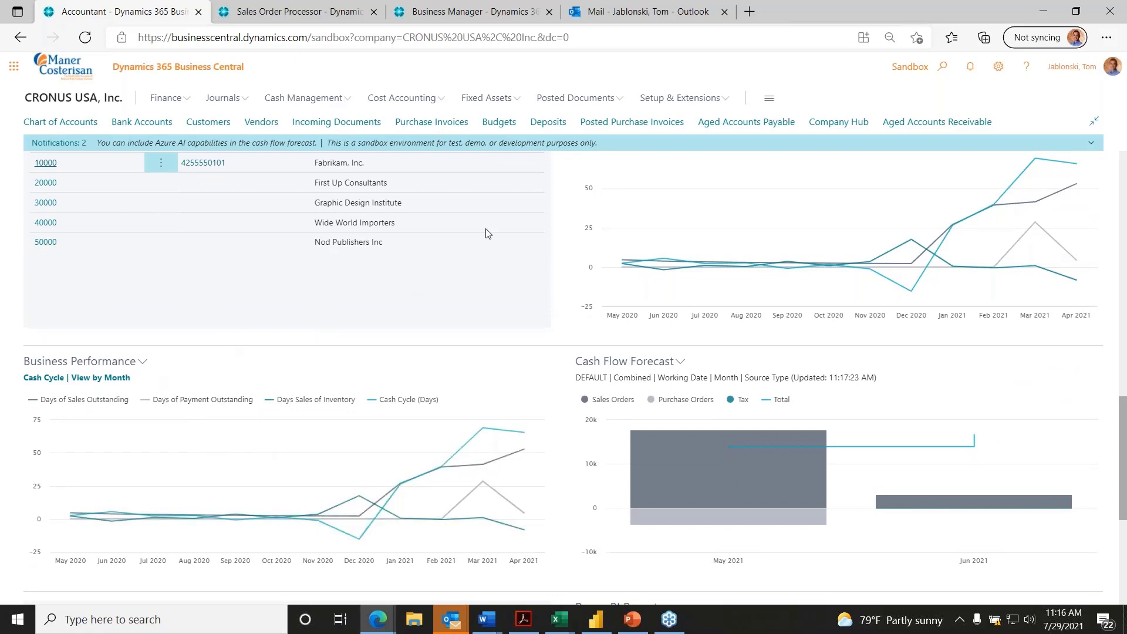
click(142, 362)
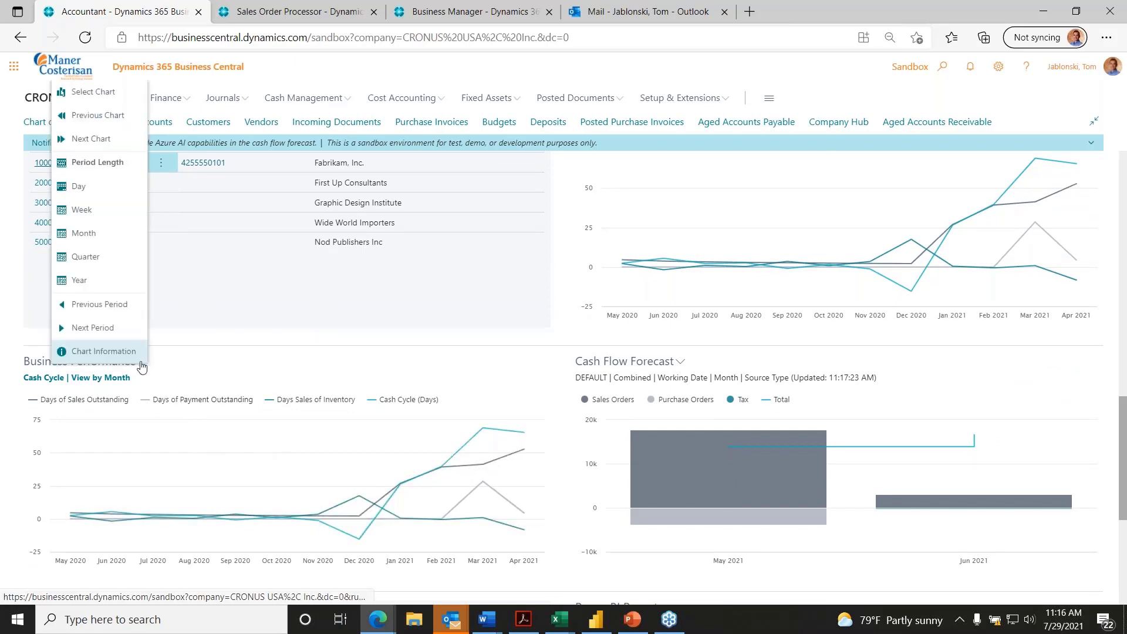
click(101, 93)
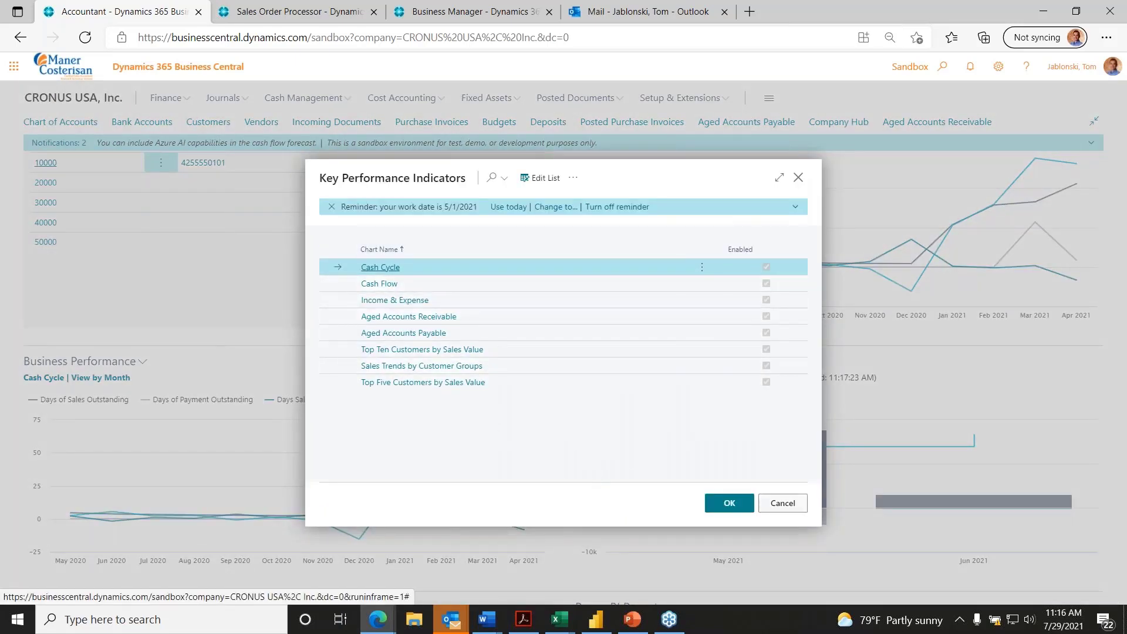
click(783, 503)
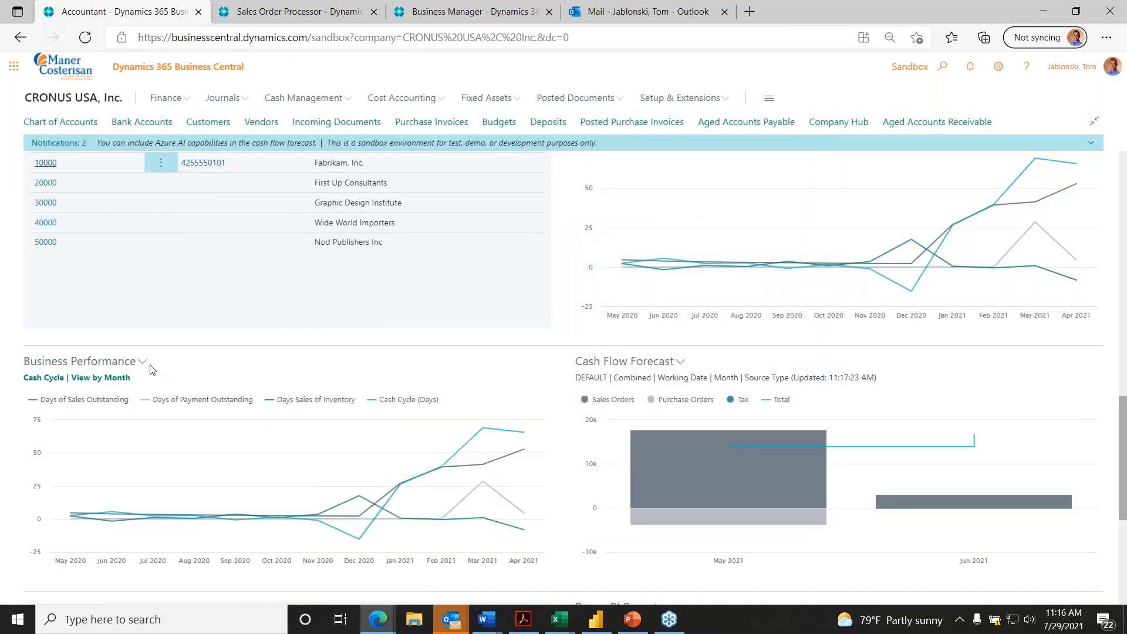
click(142, 363)
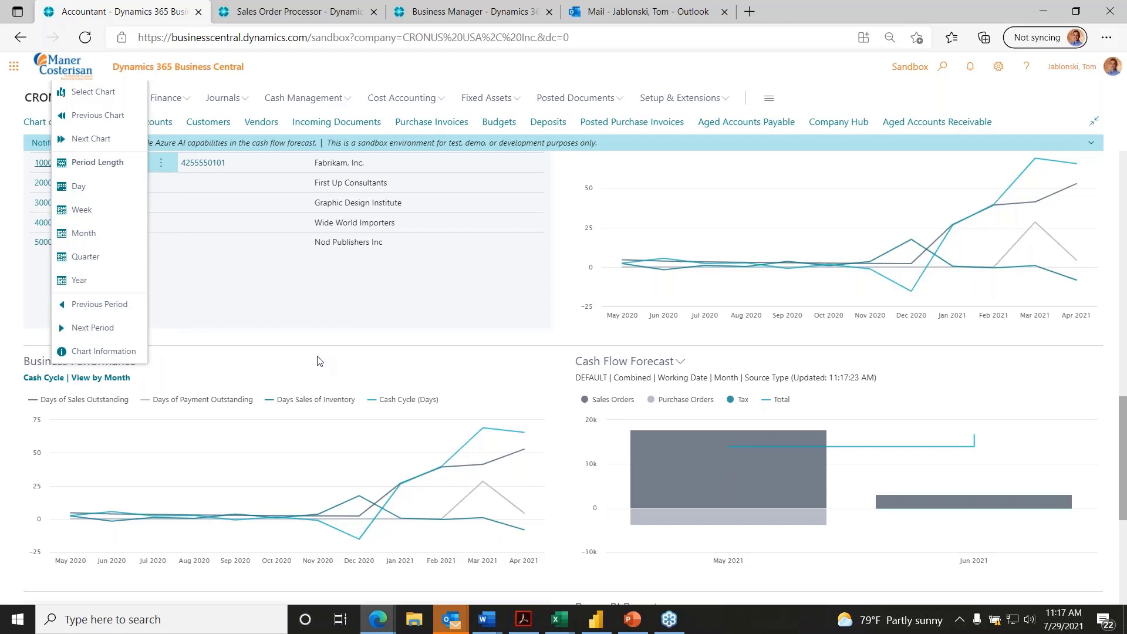
click(342, 359)
Step: Examine the May and June 2021 figures in the Cash Flow Forecast chart
mouse_move(707, 440)
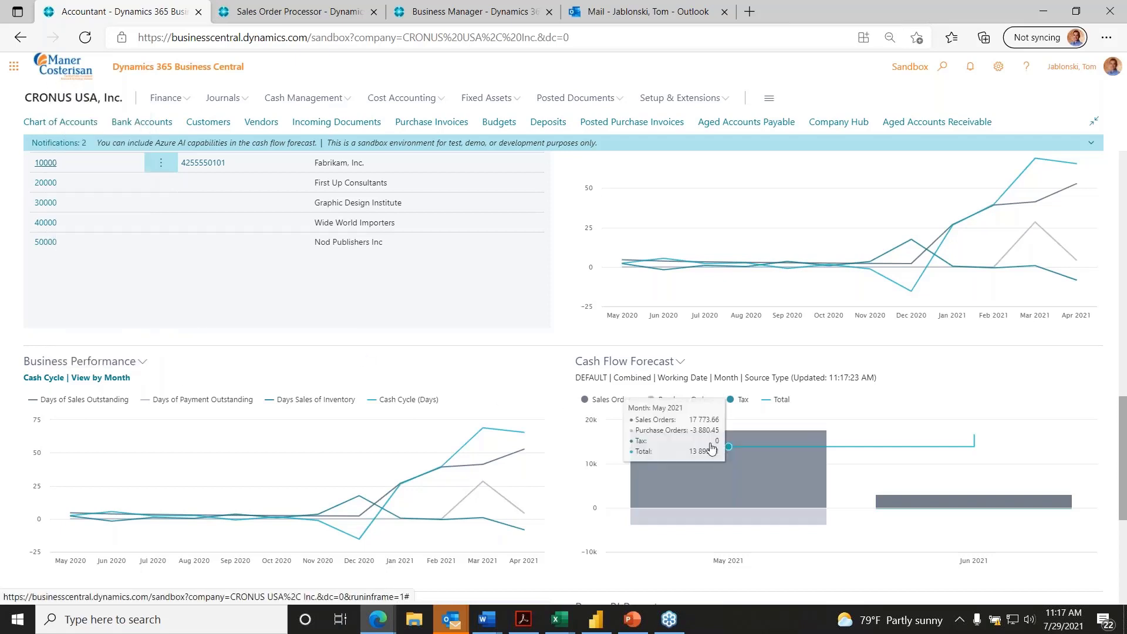
mouse_move(867, 467)
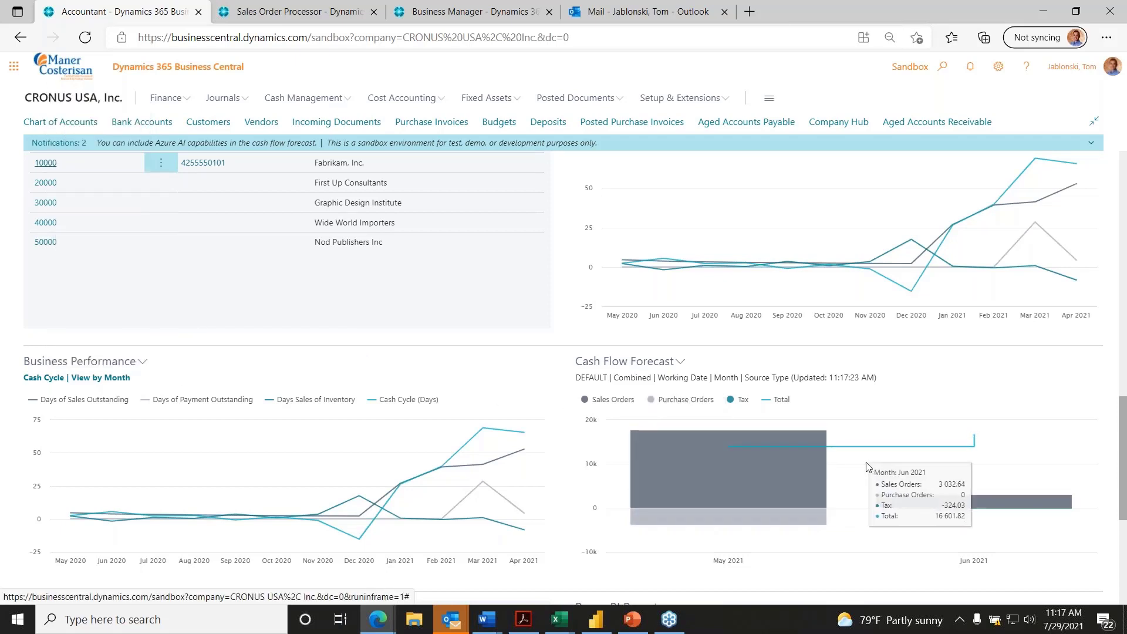
mouse_move(734, 470)
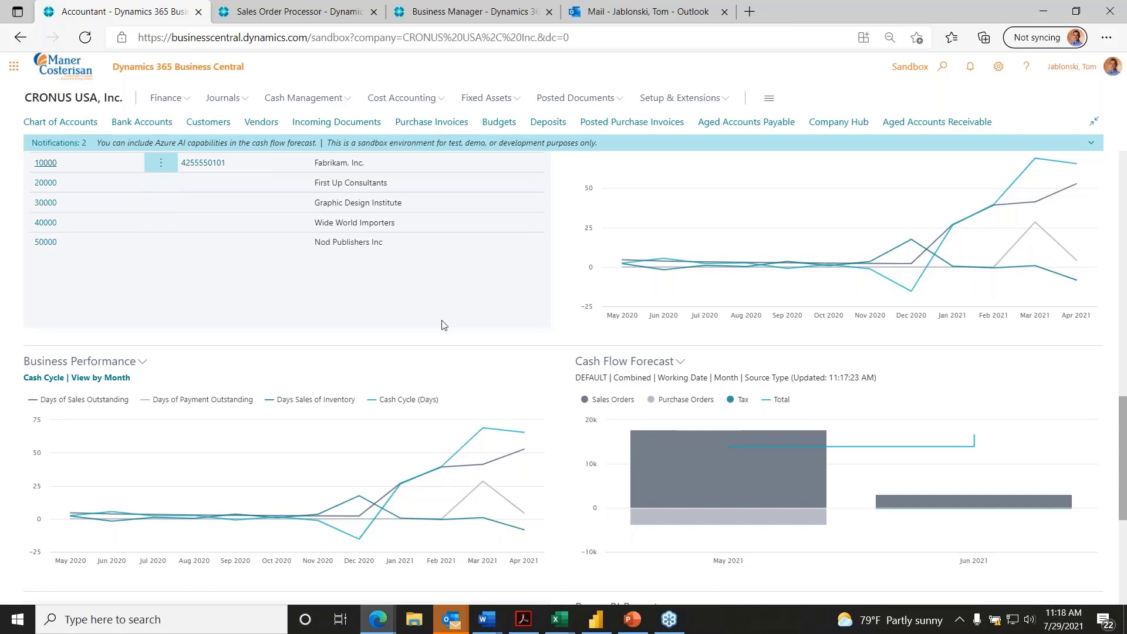
mouse_move(664, 451)
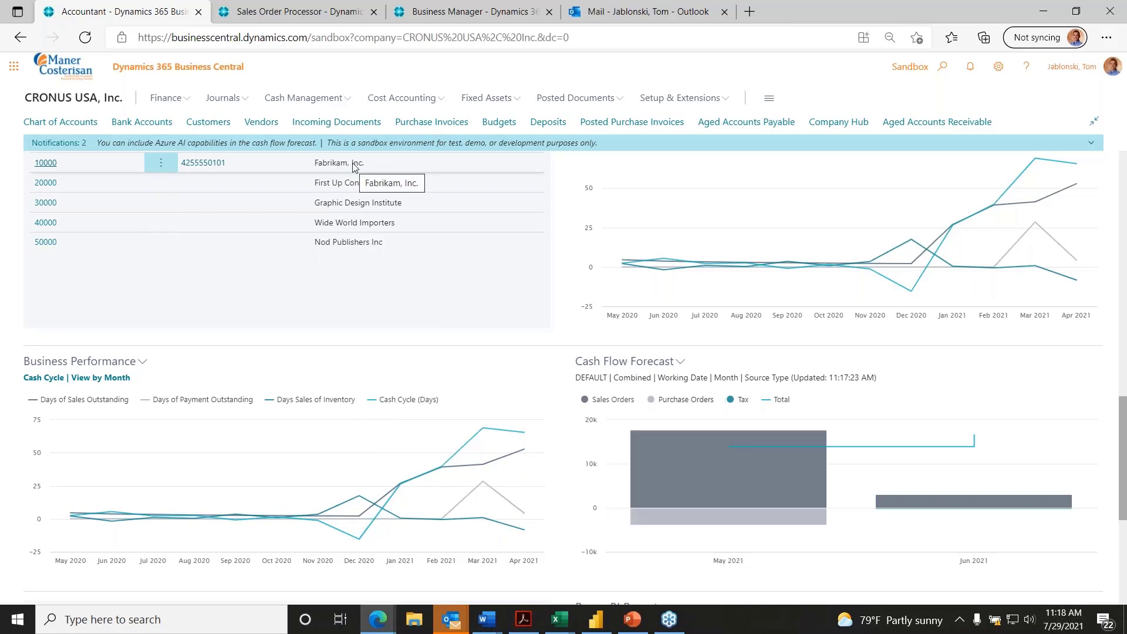
mouse_move(712, 473)
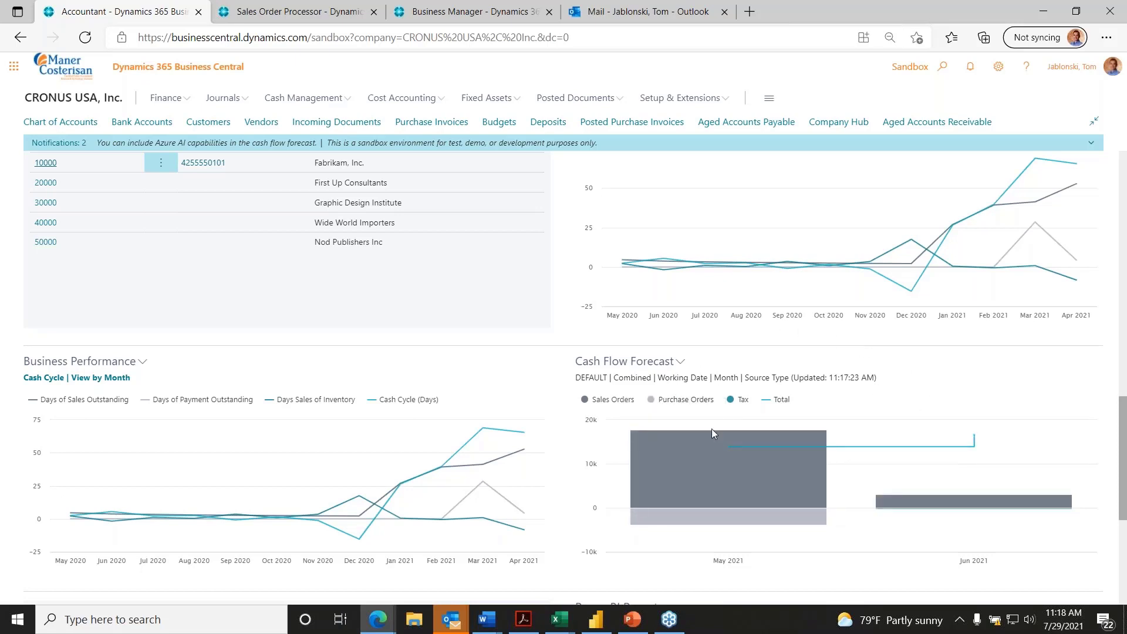
Step: Open the Aged Accounts Payable report of 7/29/2021 from the Report Inbox, review the PDF and close it
mouse_move(703, 452)
scroll(656, 407, down, 2)
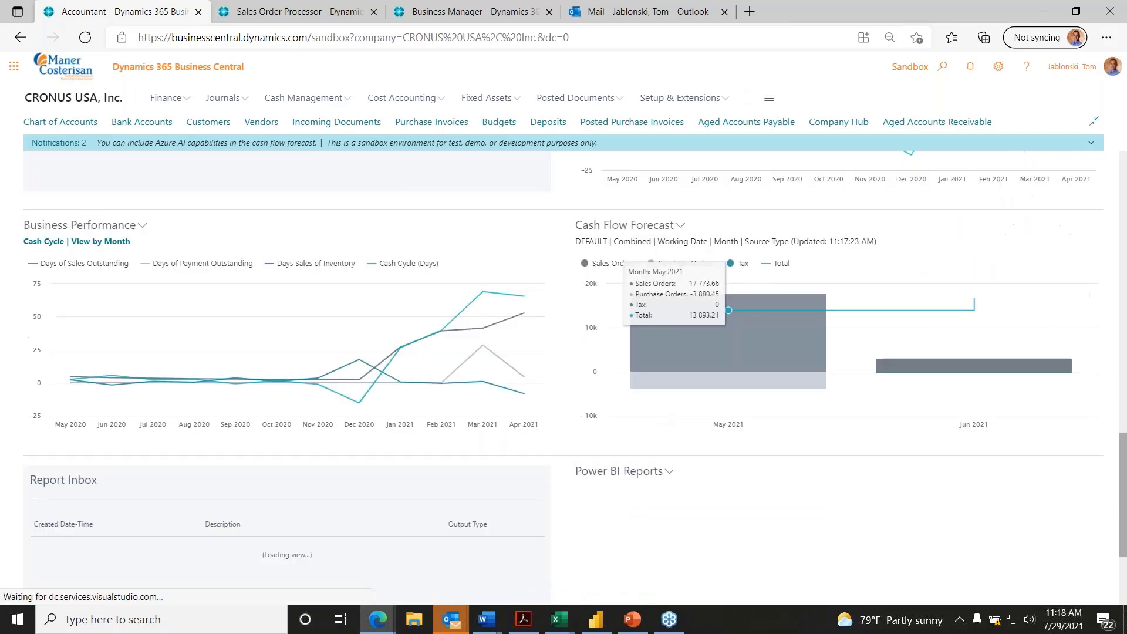
scroll(664, 419, down, 2)
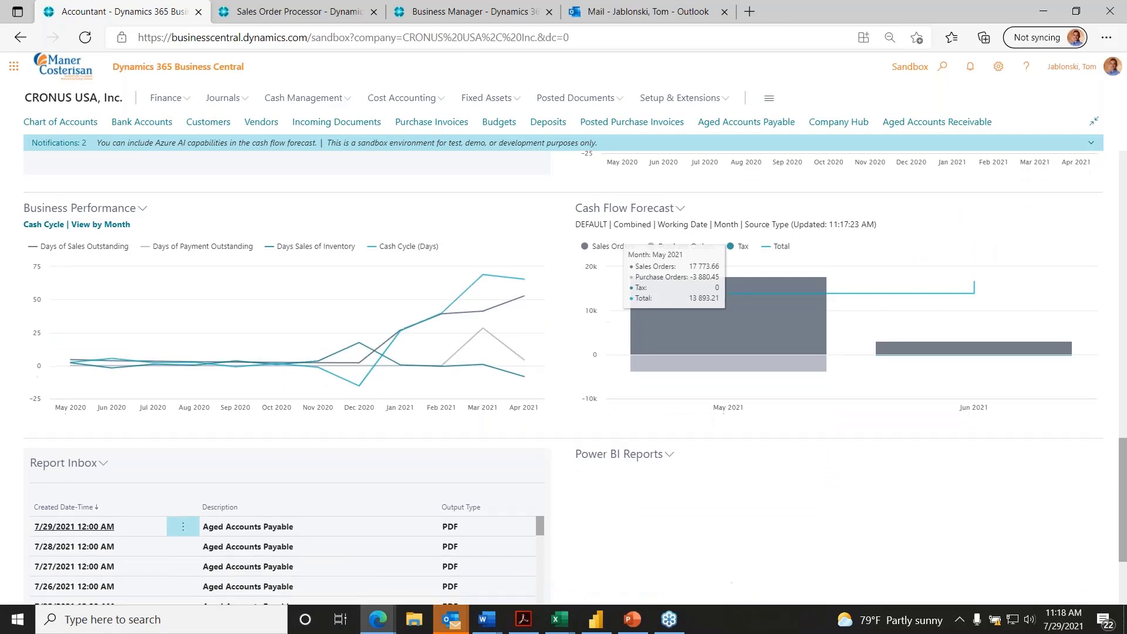
scroll(664, 419, down, 1)
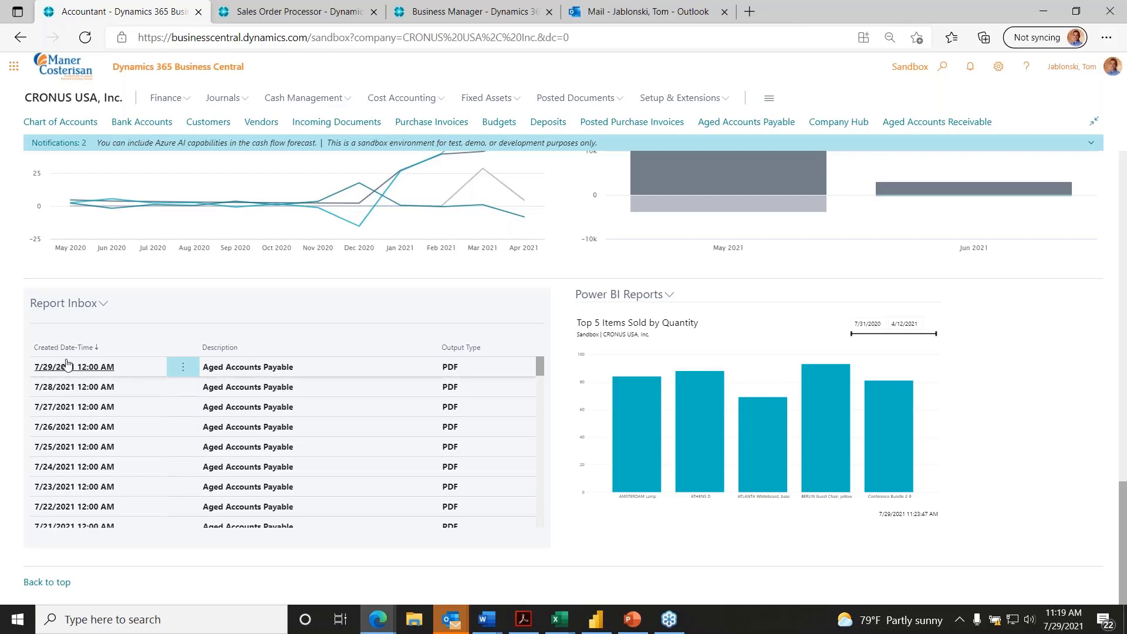
click(260, 369)
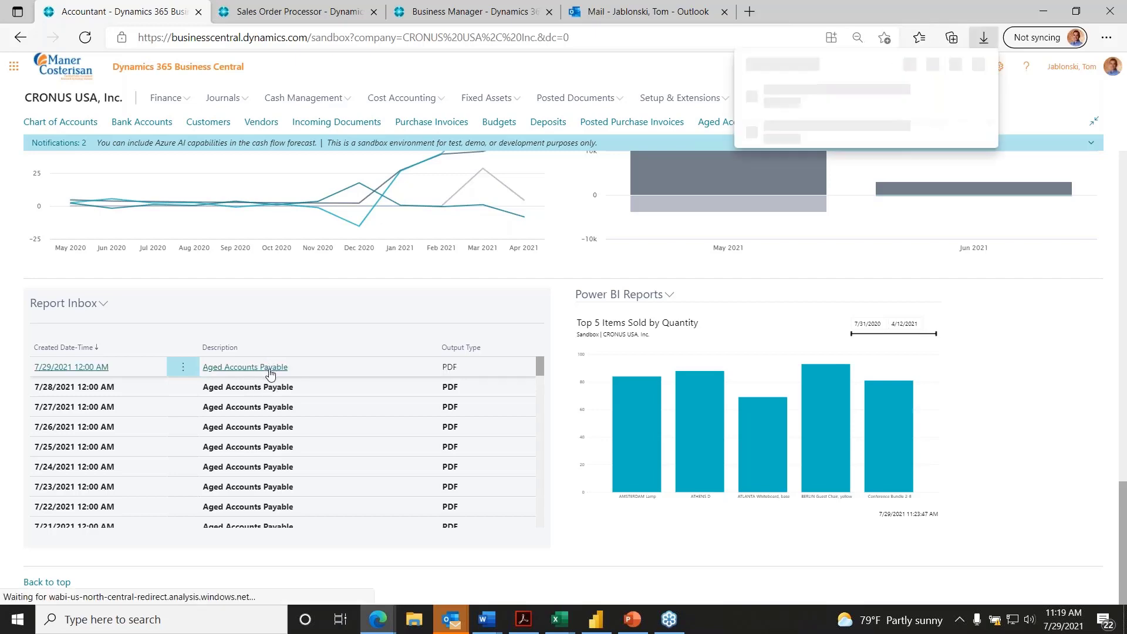
click(784, 105)
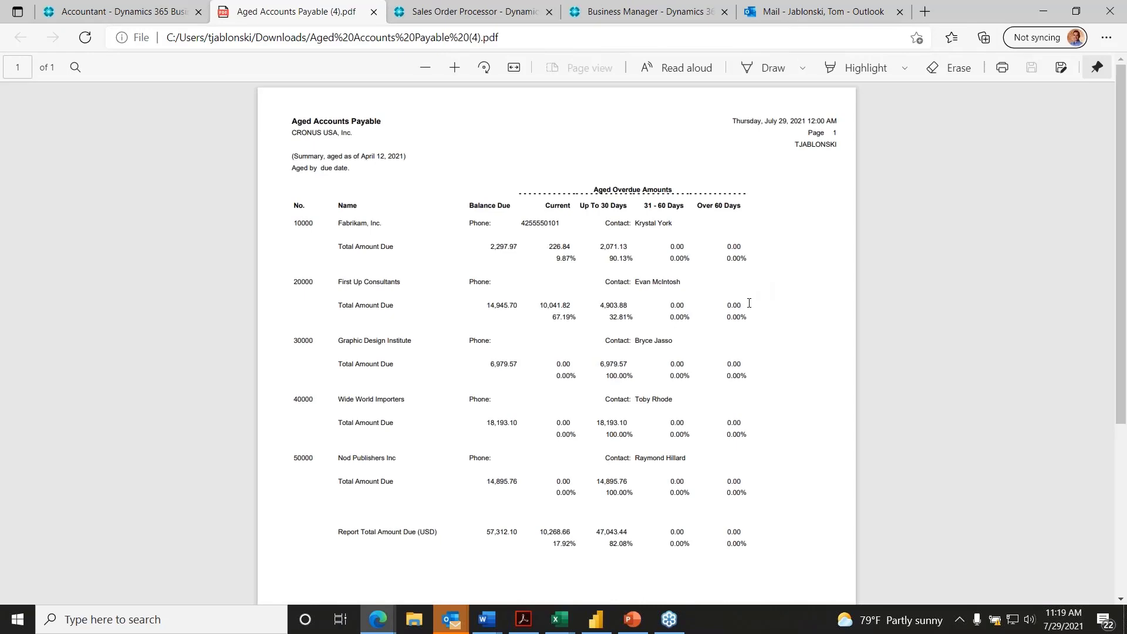
click(378, 13)
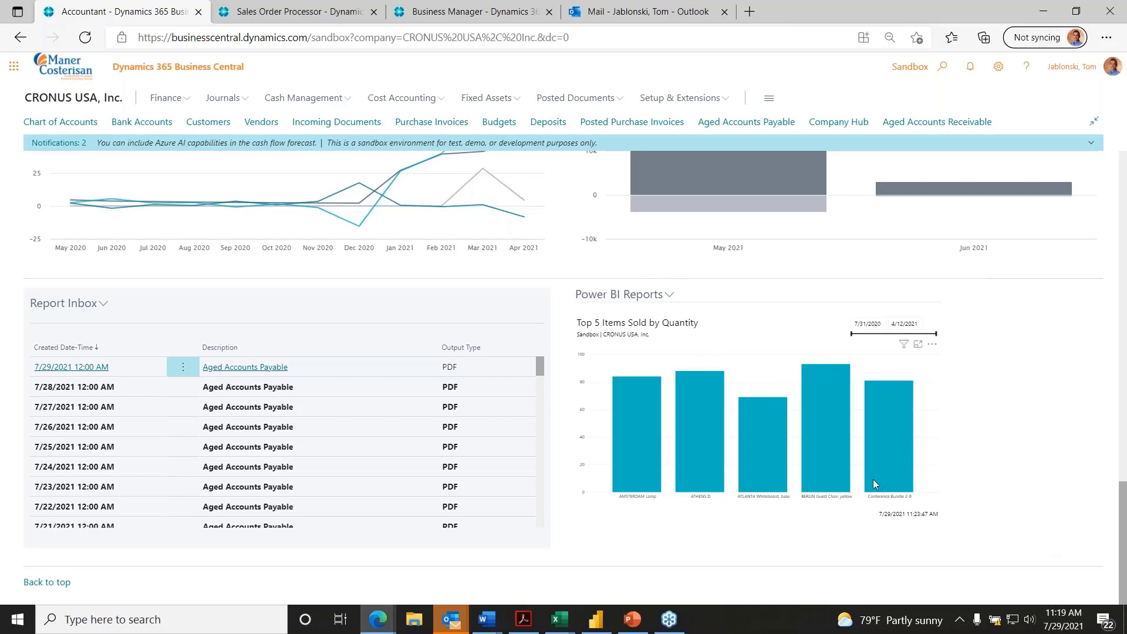
Step: Open the Customers list, view the ledger entries behind Adatum Corporation's balance, and return to the list
mouse_move(870, 480)
scroll(799, 378, up, 10)
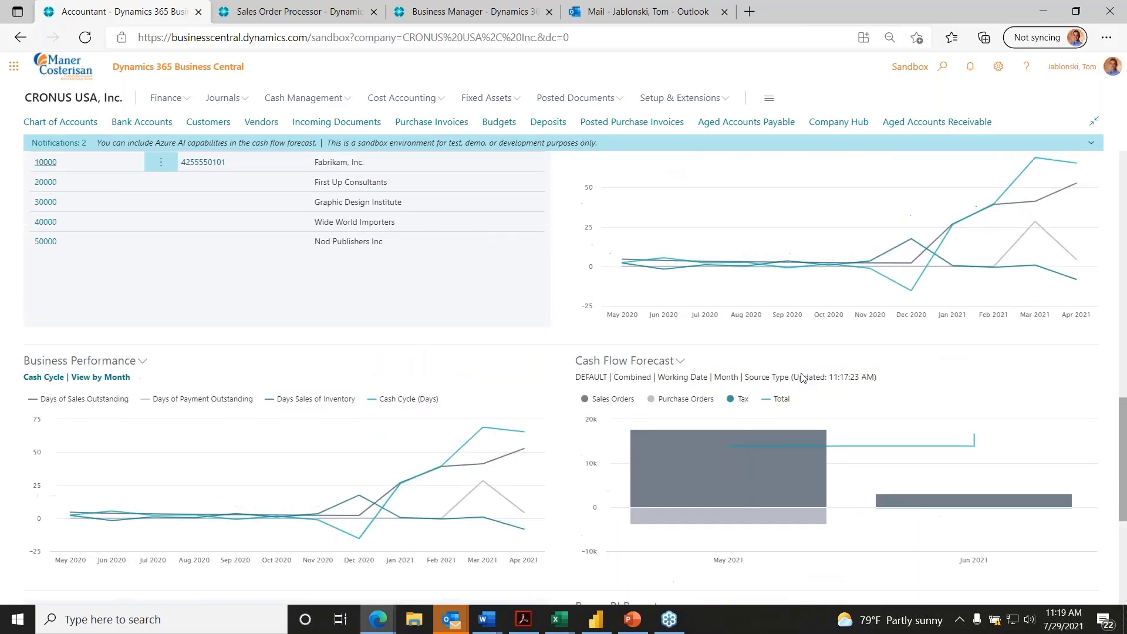
scroll(806, 382, up, 10)
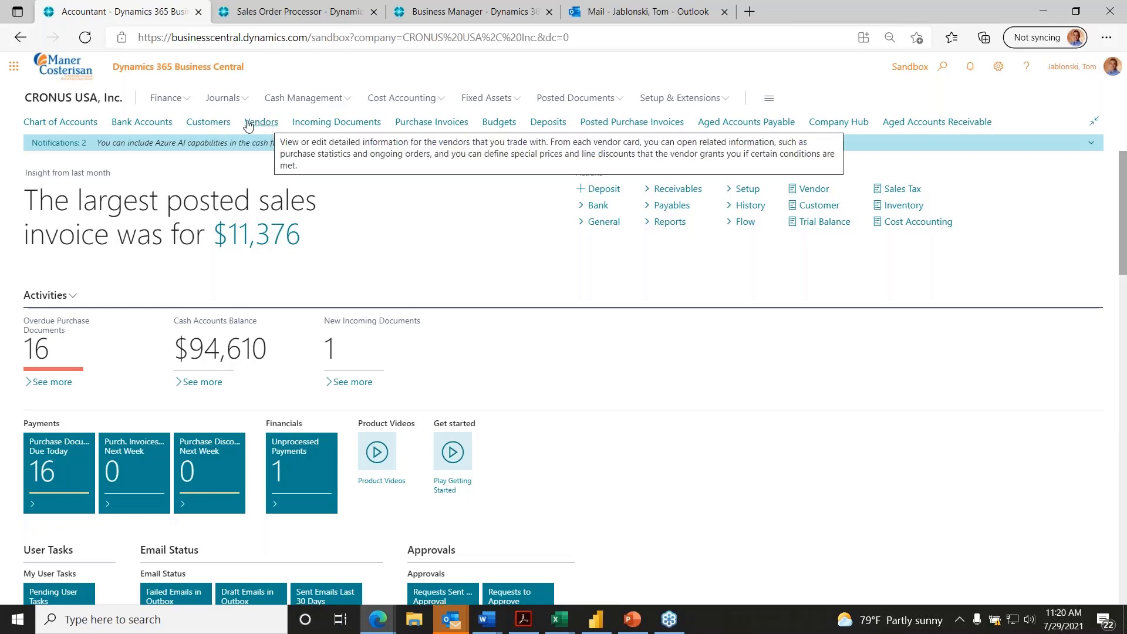
click(210, 123)
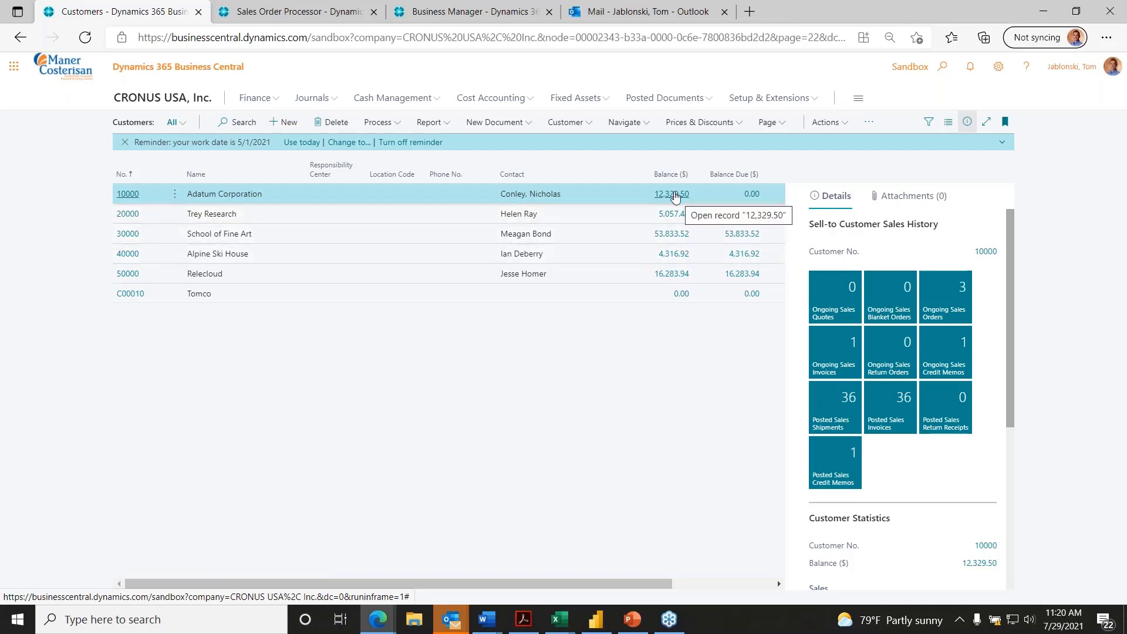
click(675, 196)
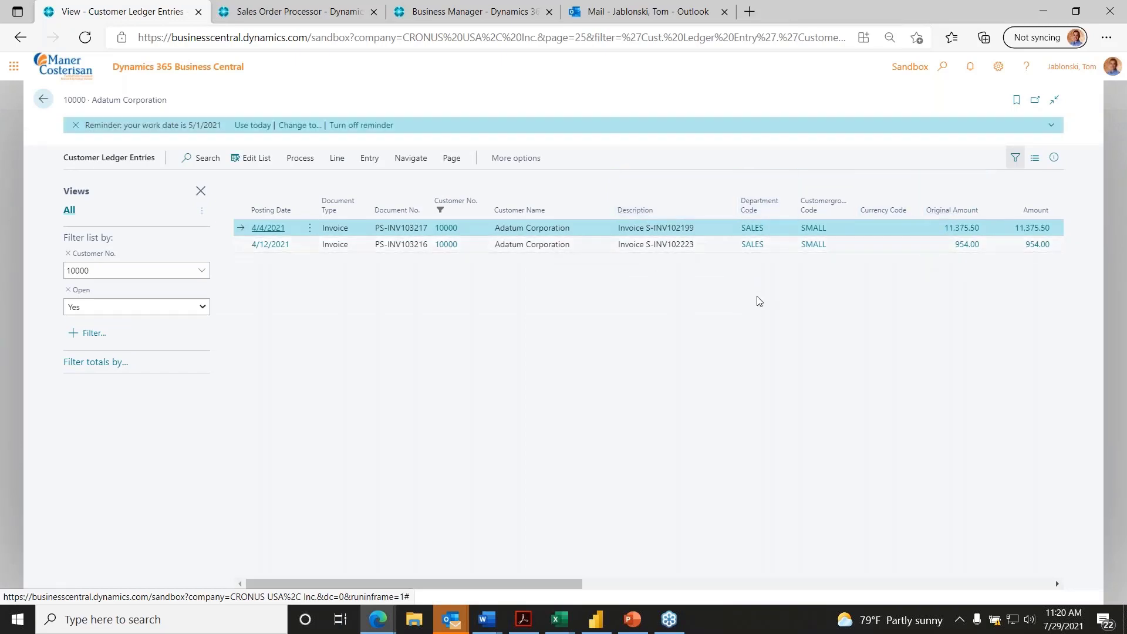
click(43, 99)
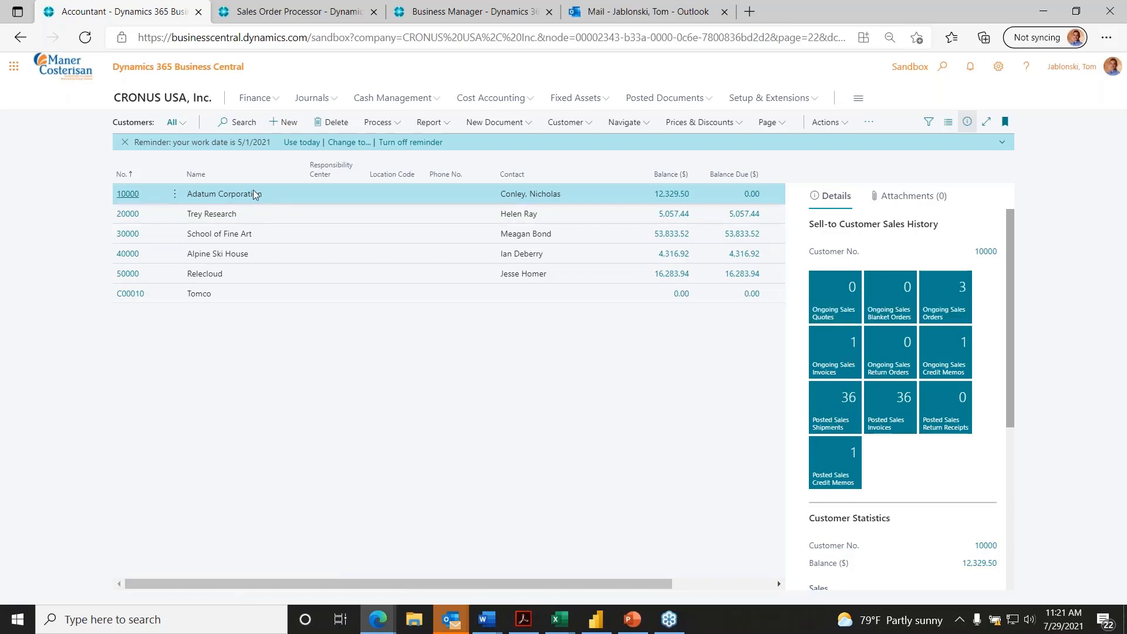
Step: Compare the sales history of Trey Research and Adatum Corporation, and view Adatum's payment entries before returning to the Customers list
click(215, 219)
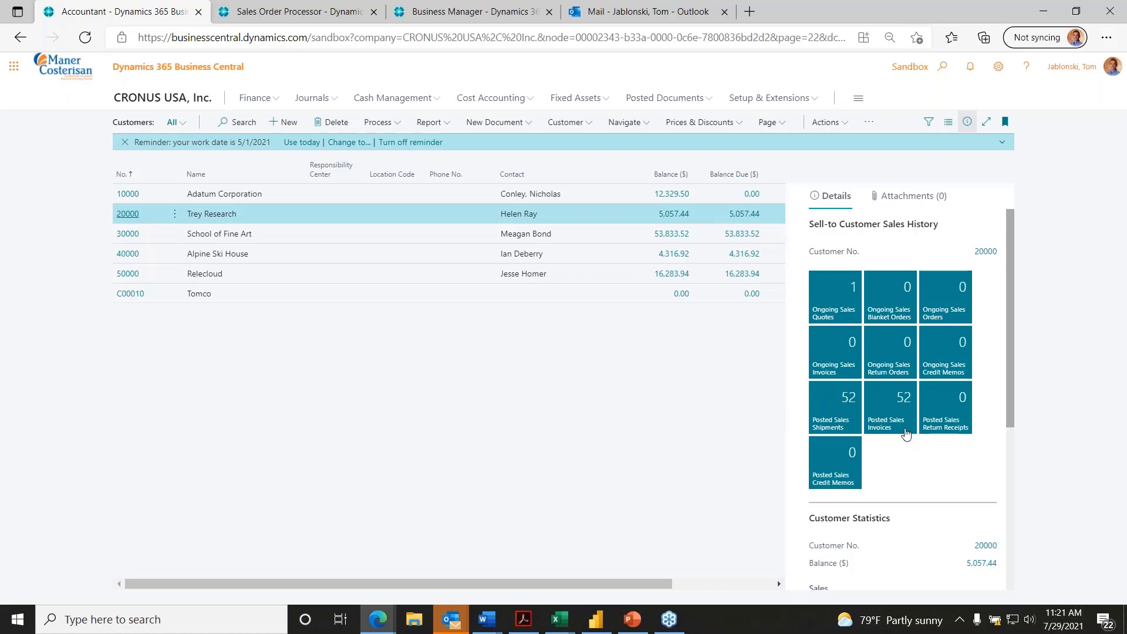
click(277, 194)
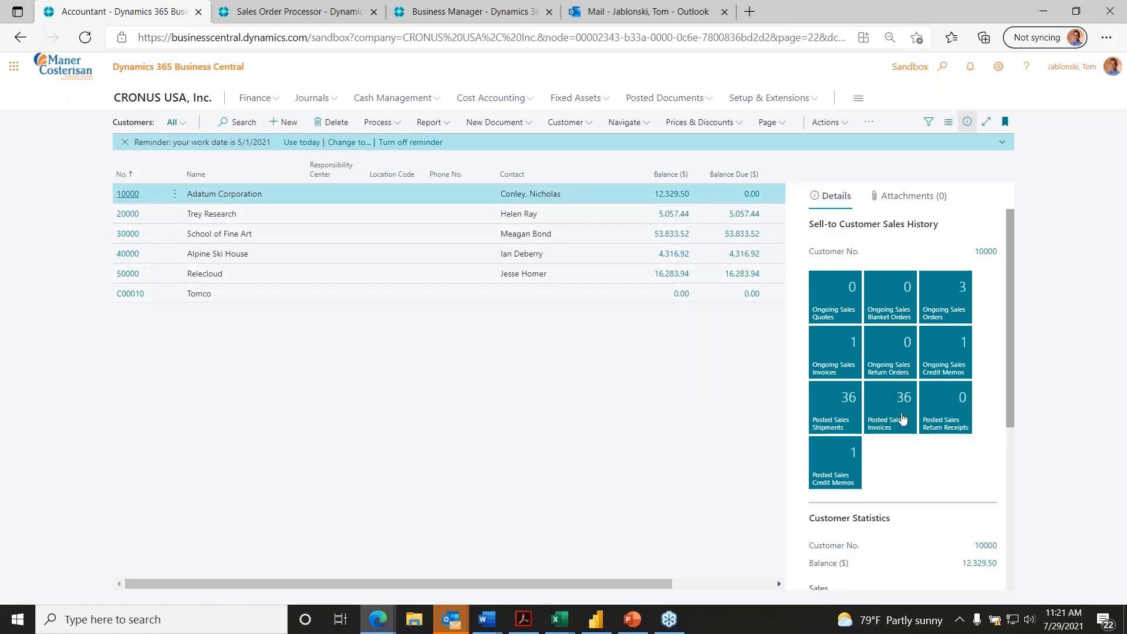
scroll(908, 416, down, 4)
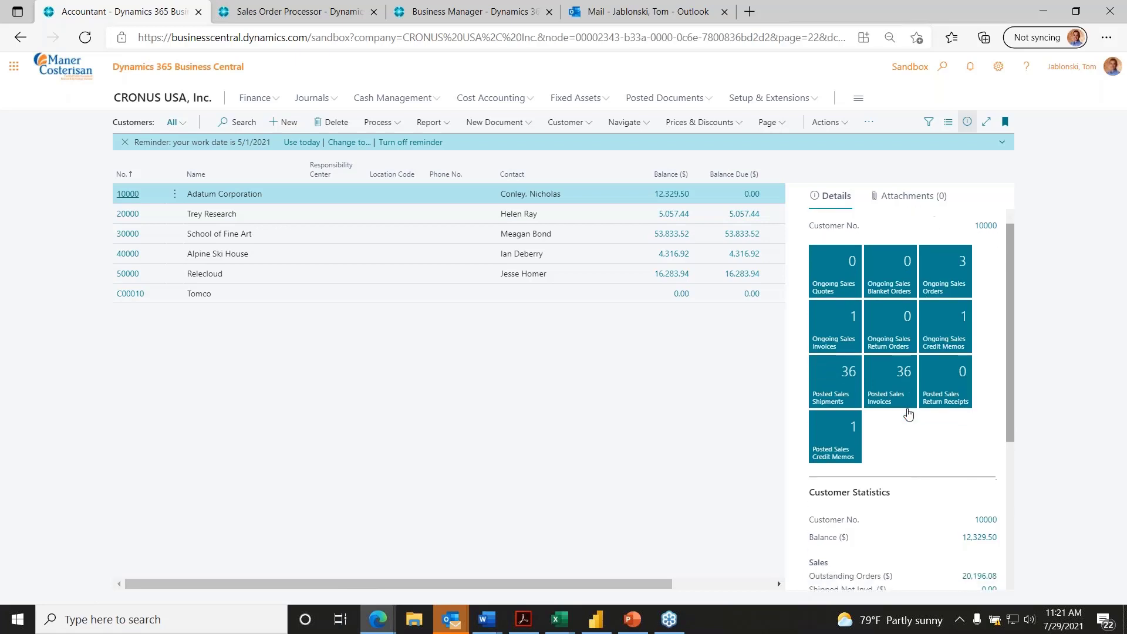
scroll(909, 414, down, 2)
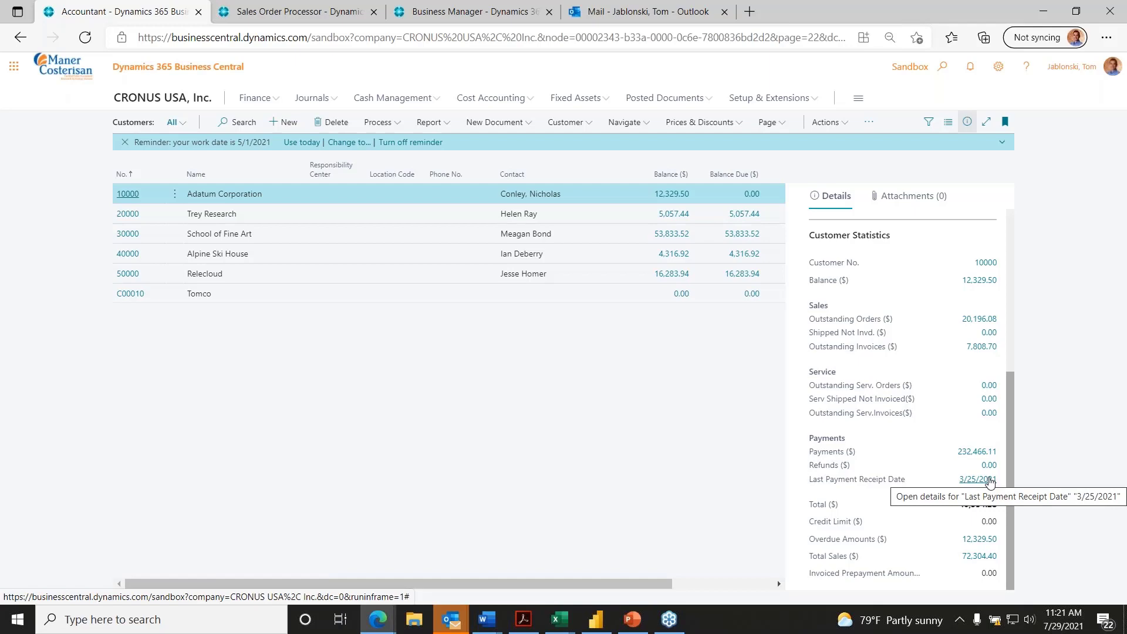
click(985, 452)
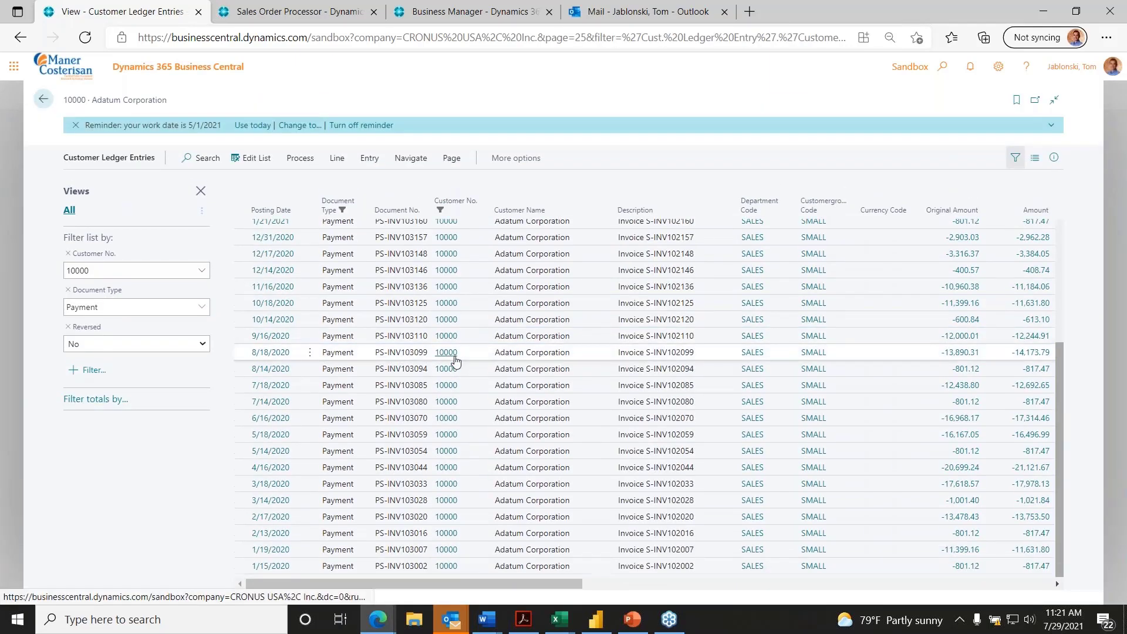
click(39, 105)
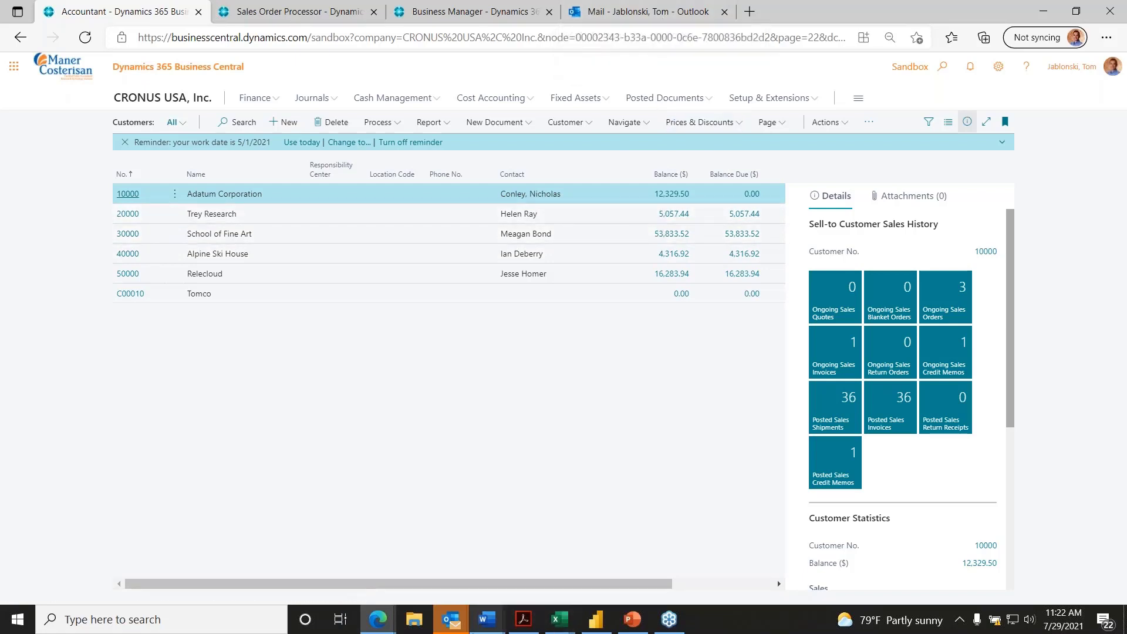
Step: Switch to Outlook on the web and open Business Central's Contact Insights for the Feb/Mar Trial Balance email
mouse_move(451, 619)
click(661, 11)
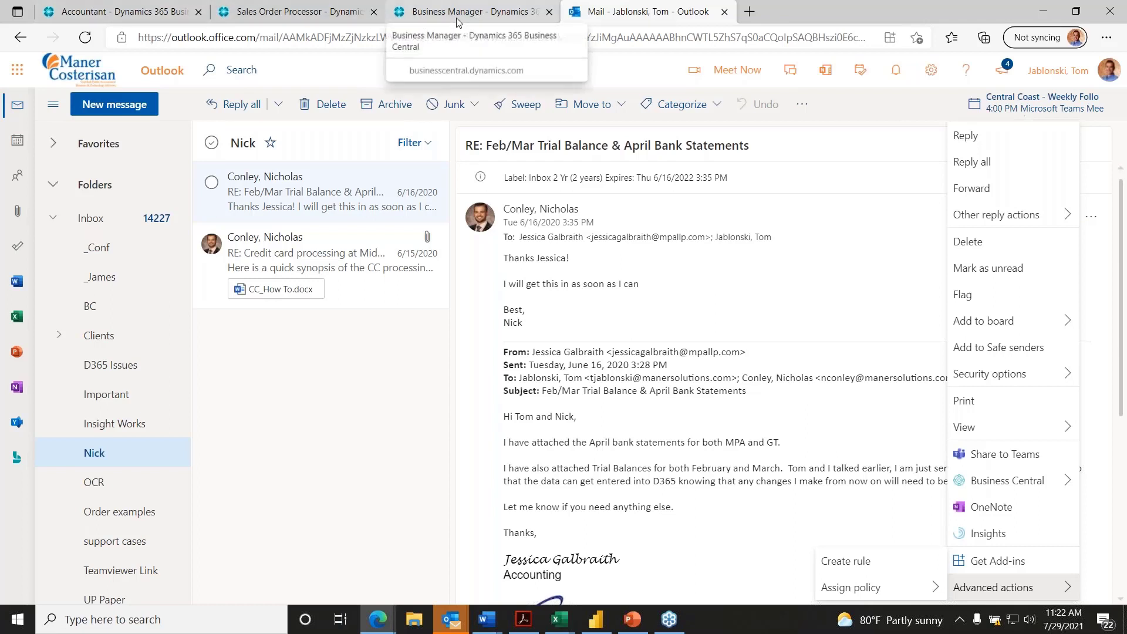
mouse_move(1020, 491)
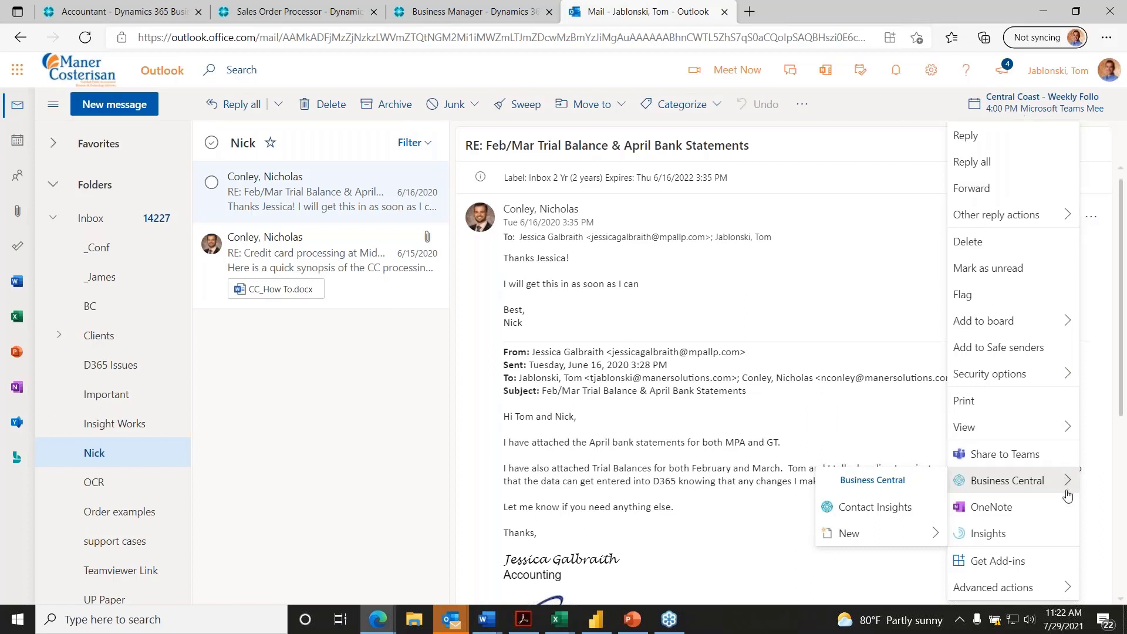
click(906, 510)
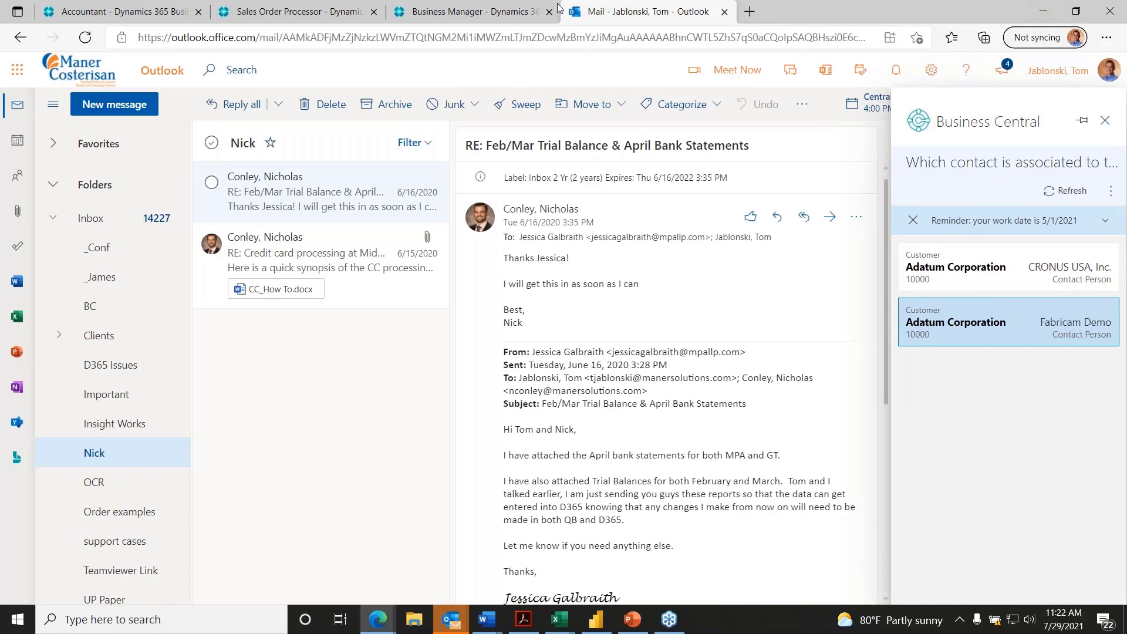
Step: Switch to desktop Outlook and examine Adatum Corporation's details and statistics beside the email, narrowing the Business Central pane and widening it again
click(492, 13)
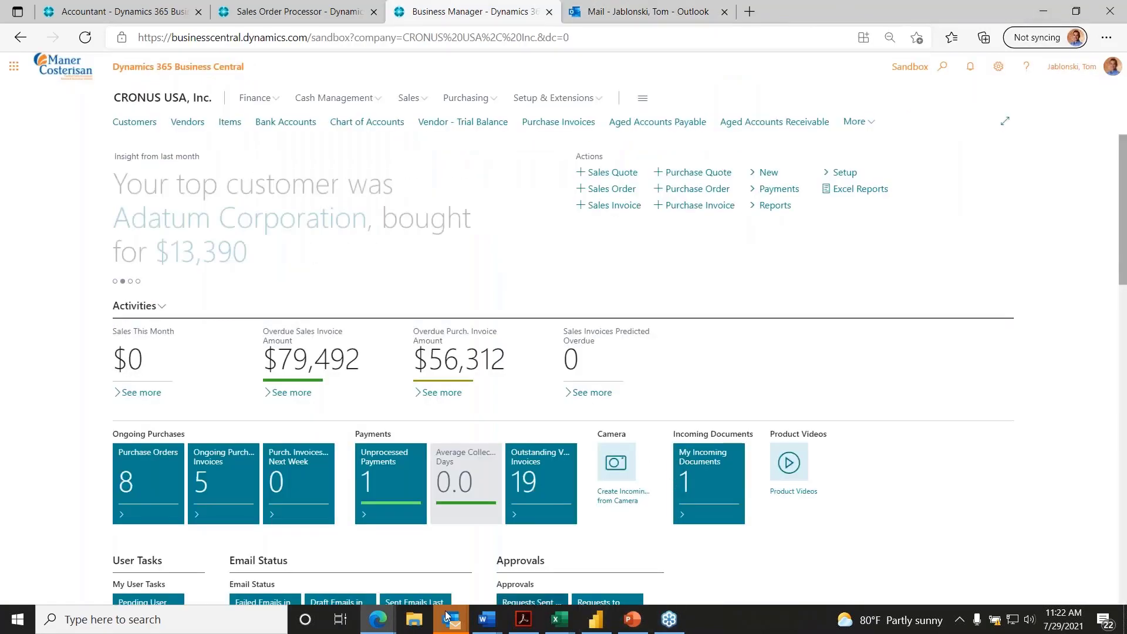
mouse_move(453, 630)
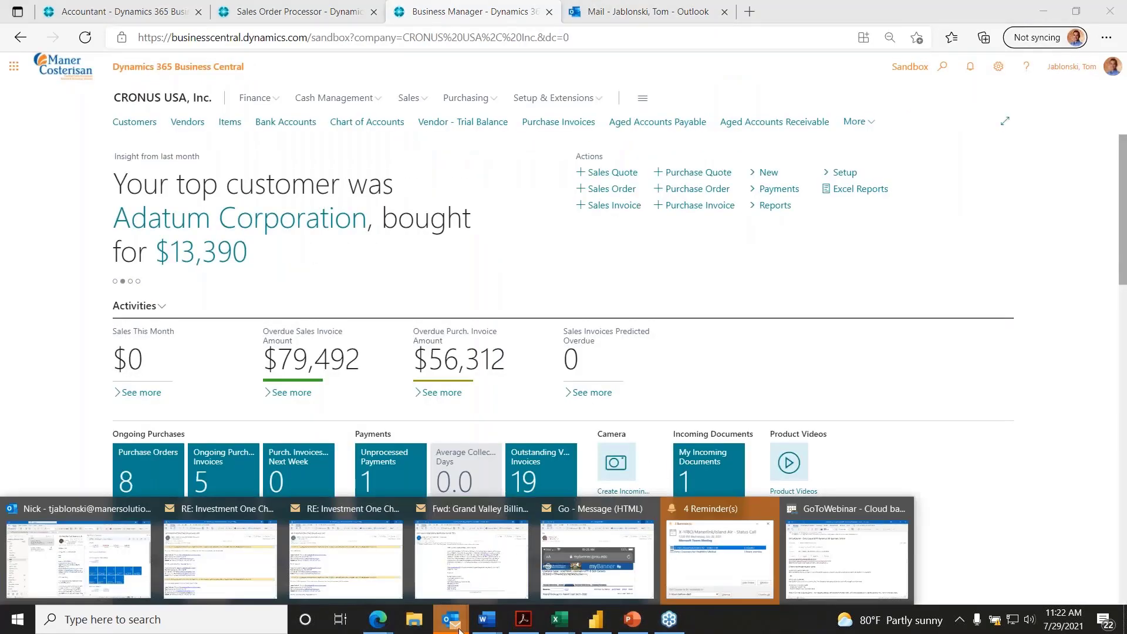
click(113, 585)
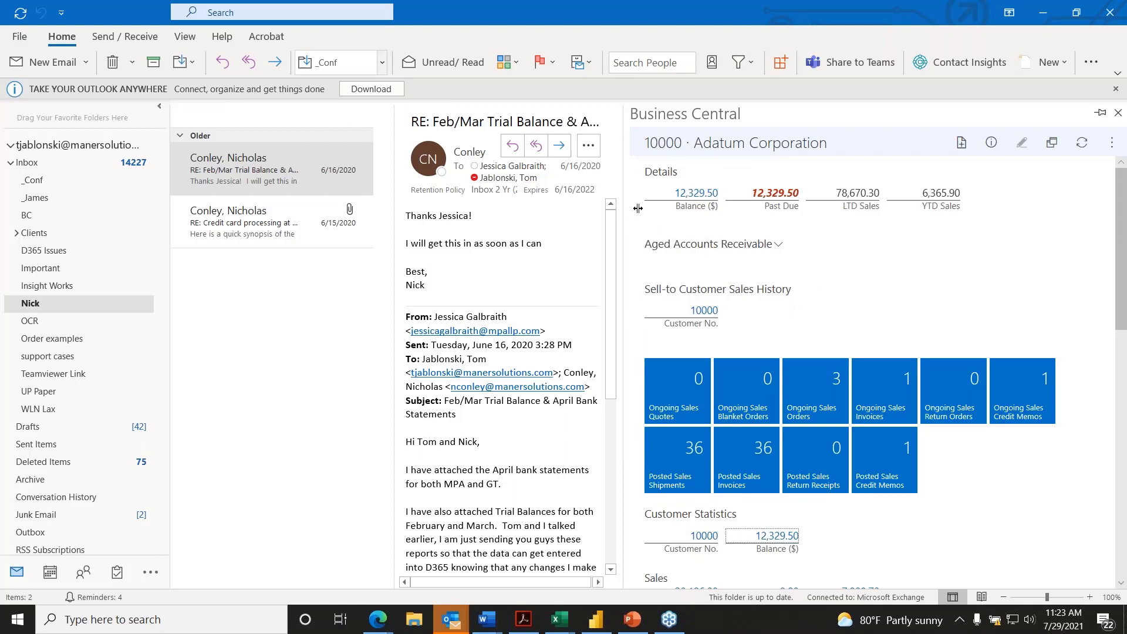
drag(623, 206, 950, 202)
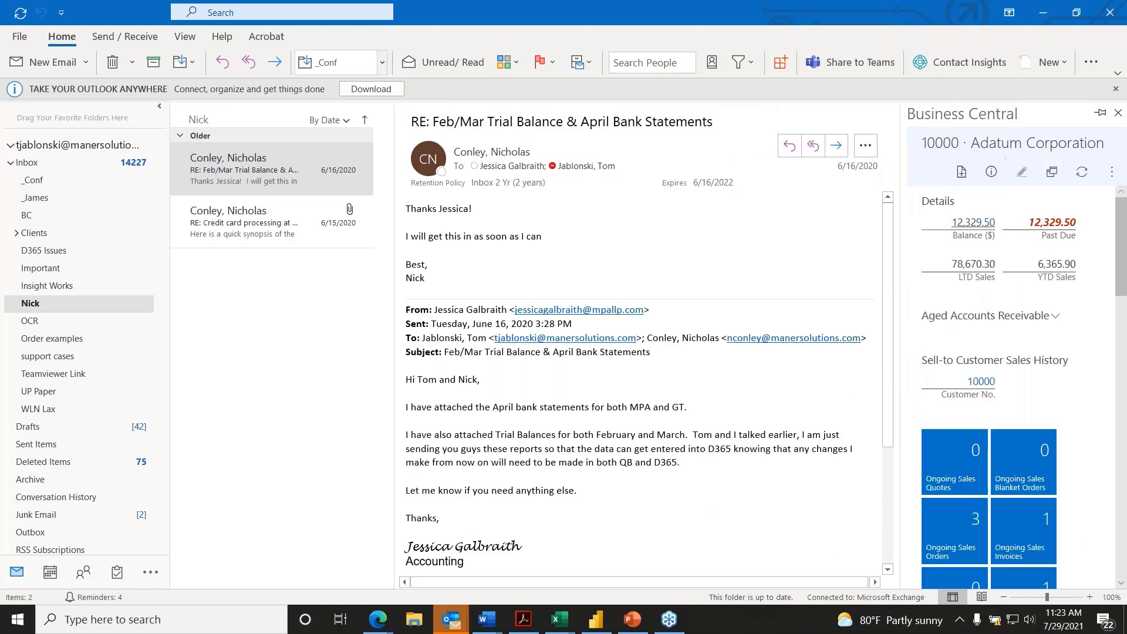
scroll(1048, 418, down, 10)
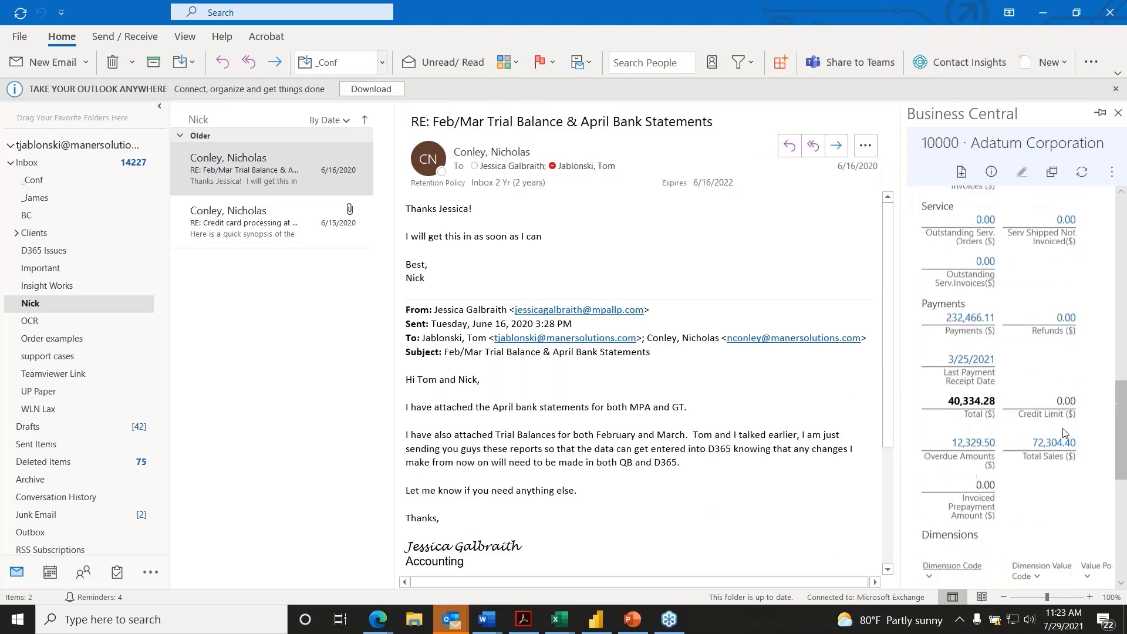
scroll(1048, 418, up, 10)
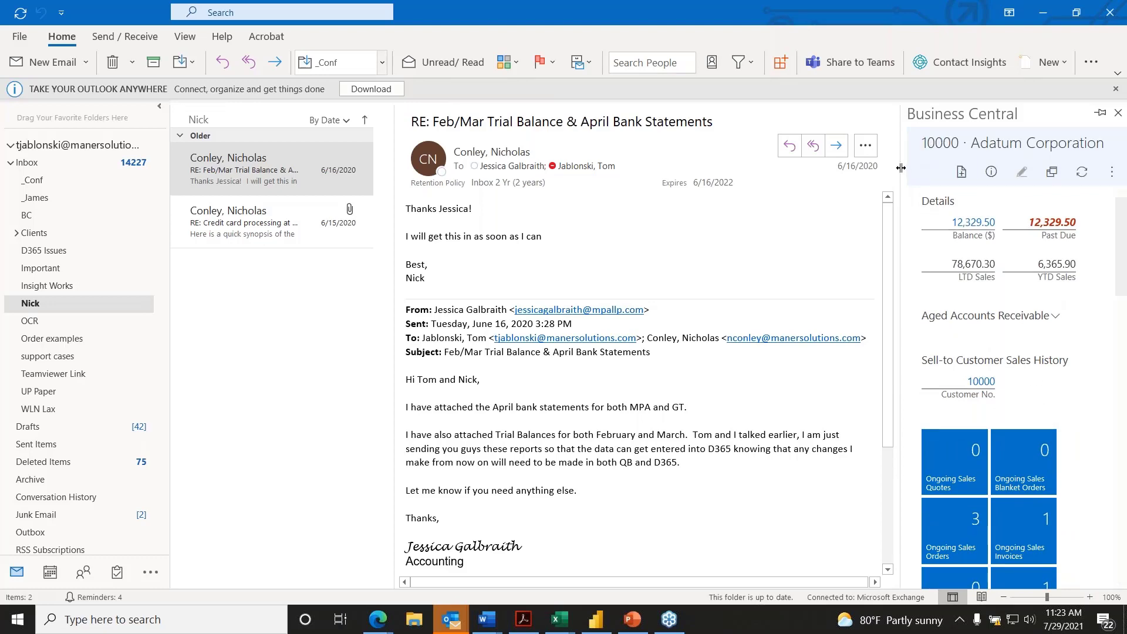
drag(900, 168, 624, 188)
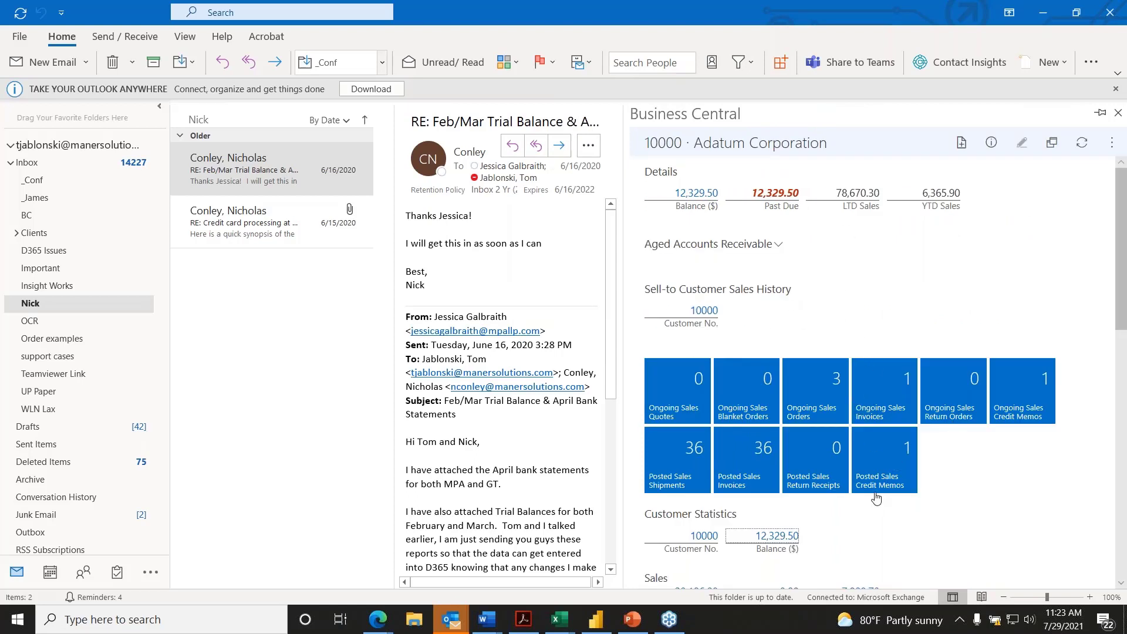
Step: View Adatum Corporation's posted sales invoices, open the one due 5/4/2021, and examine the unit prices on its lines
click(751, 460)
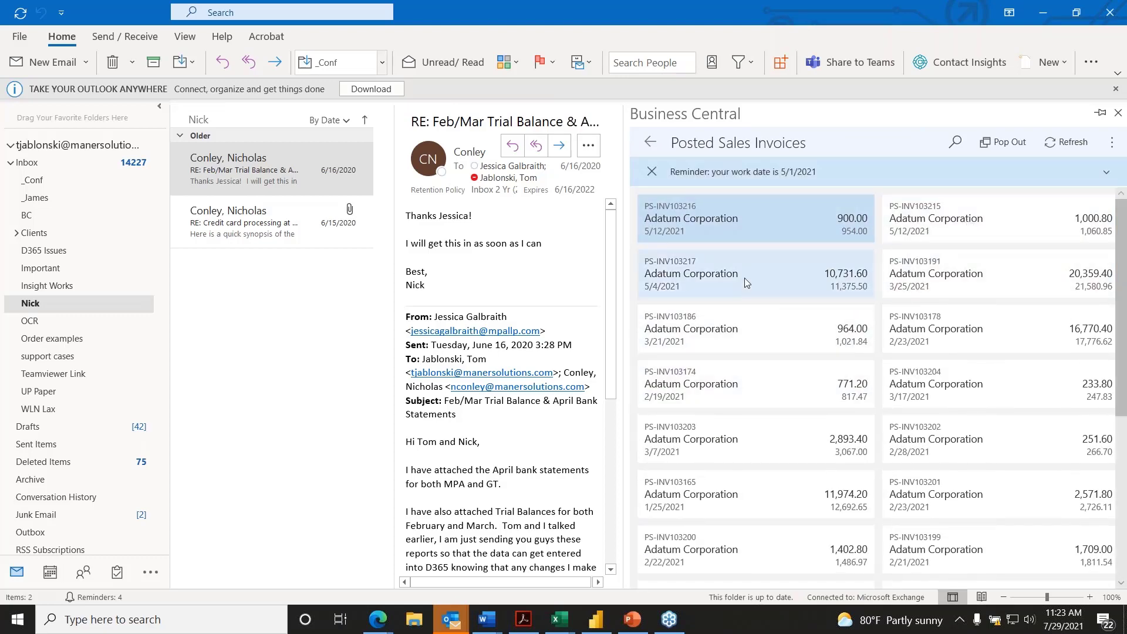
click(744, 278)
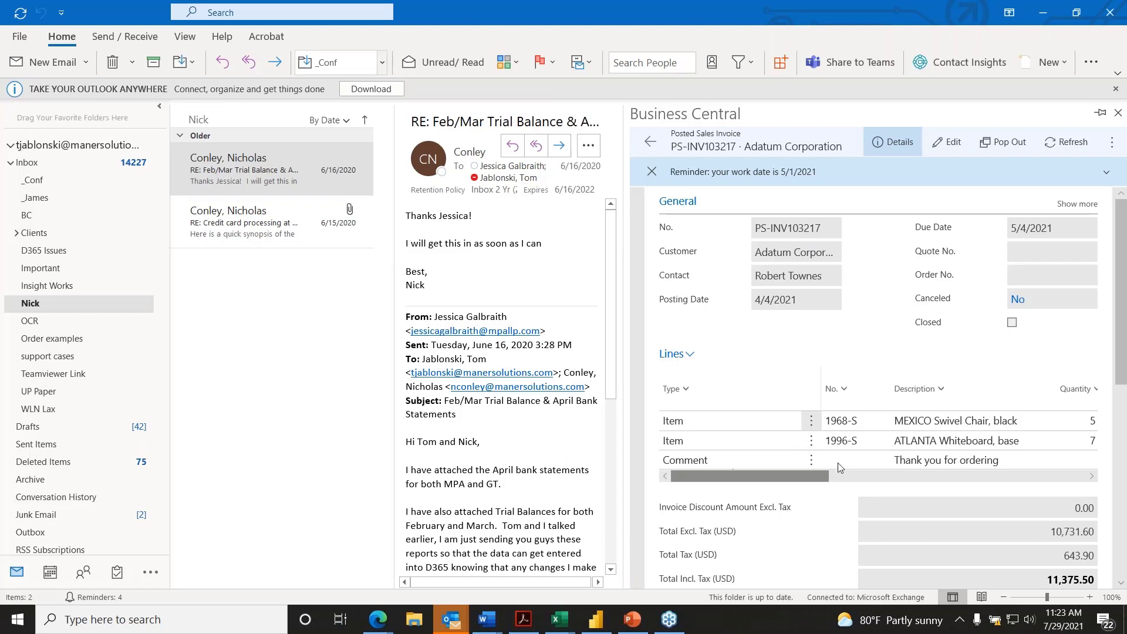
click(871, 478)
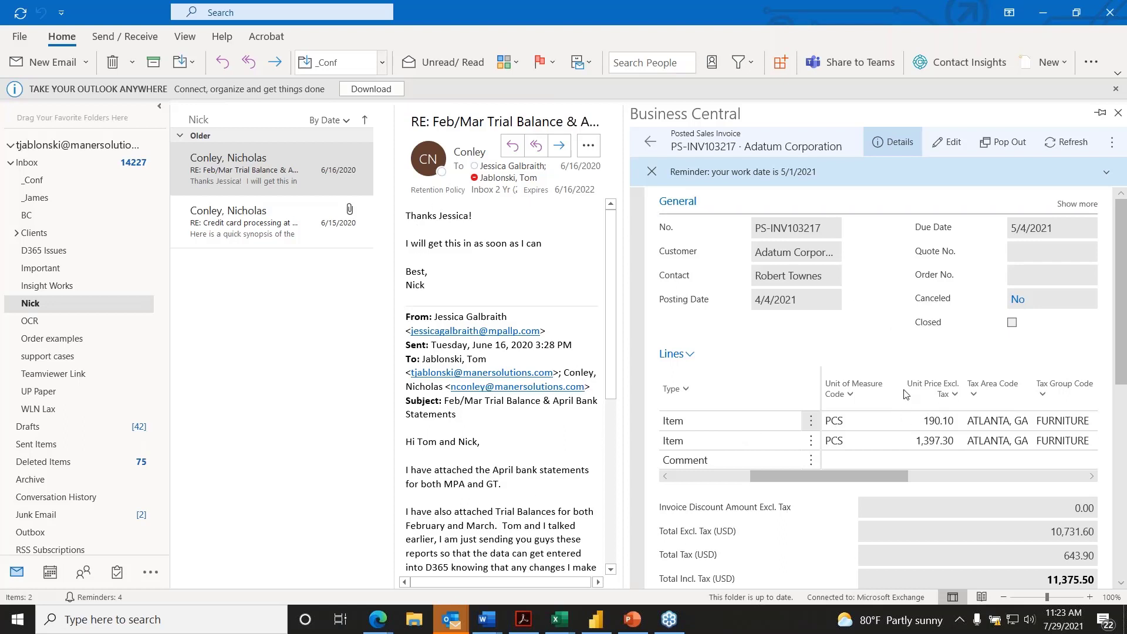
Step: Check the Business Manager role center, return to desktop Outlook, and go back from the posted invoice to Adatum Corporation's customer overview
click(1047, 16)
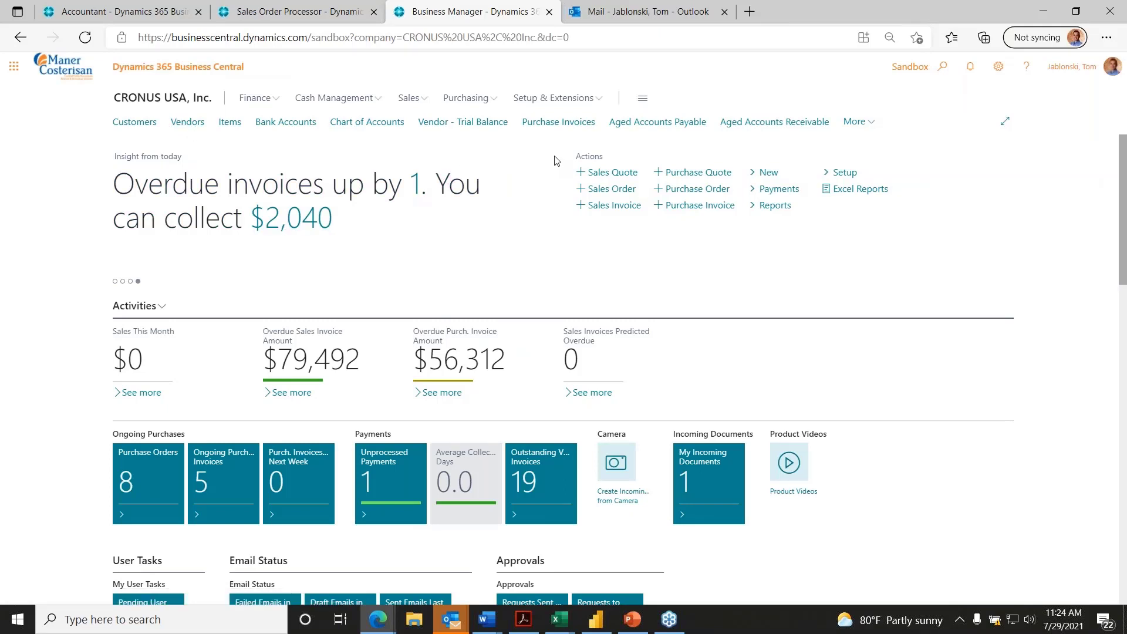
click(451, 621)
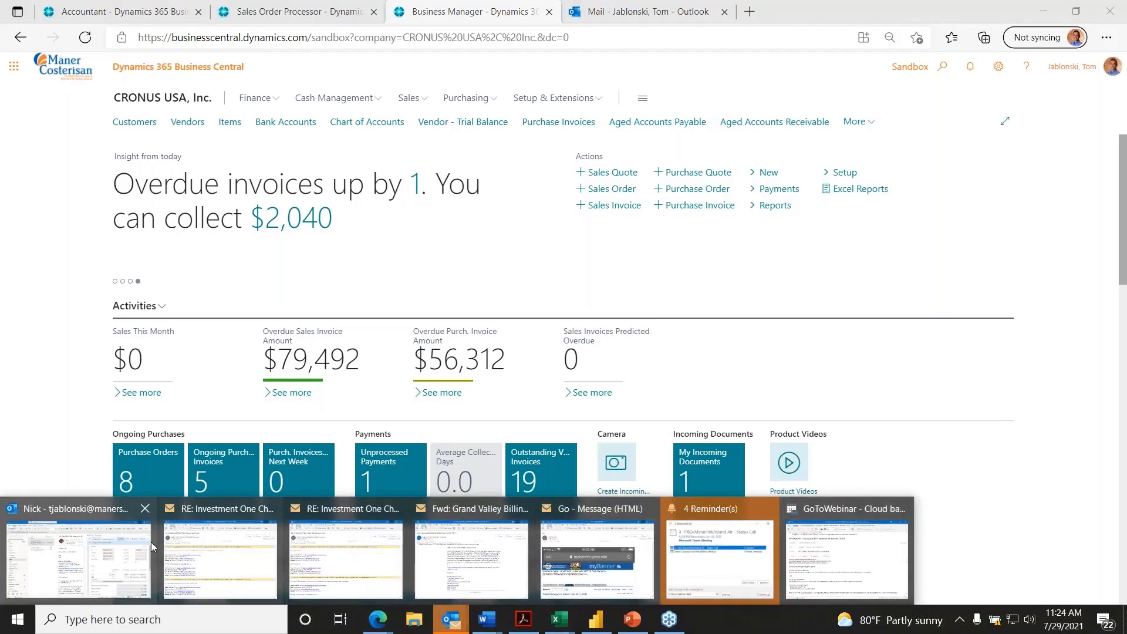
click(115, 573)
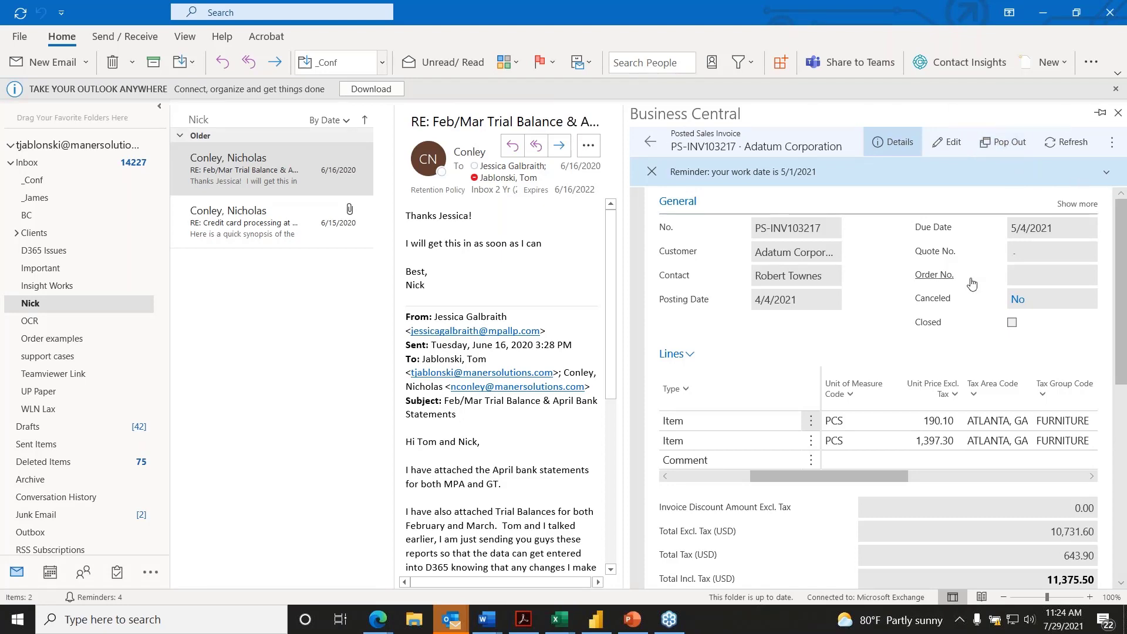
click(650, 144)
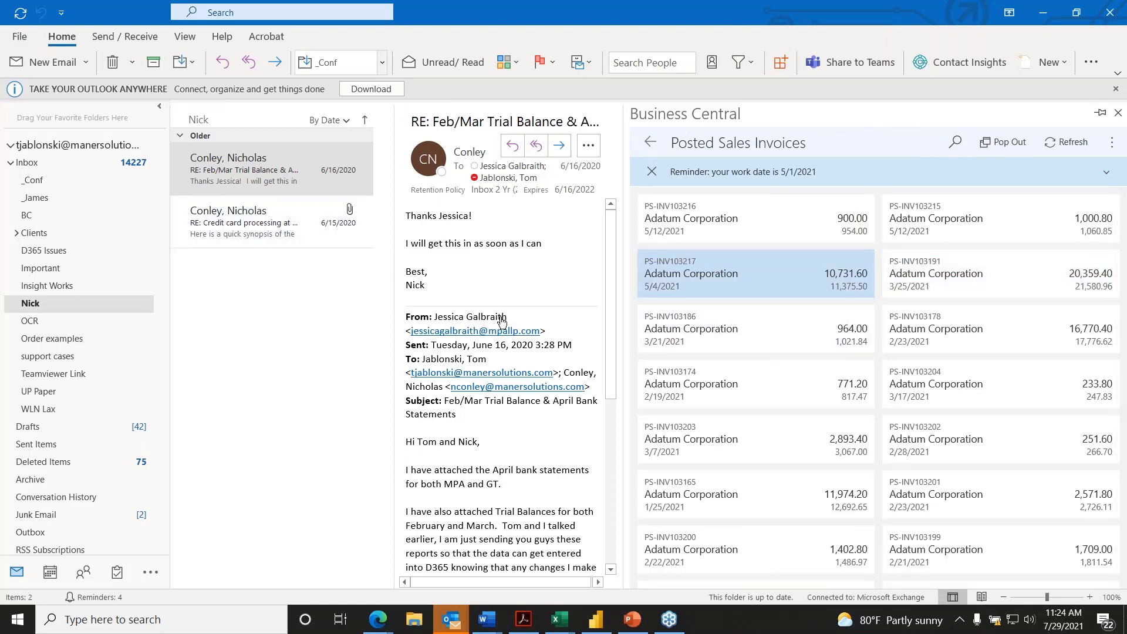
click(650, 142)
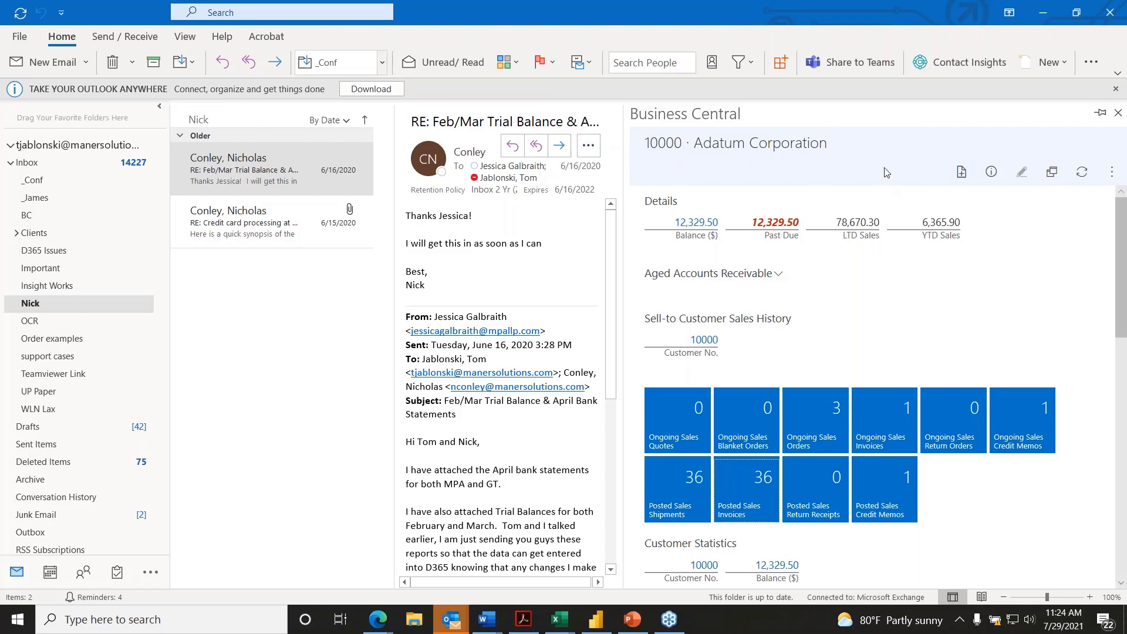
Step: Check Adatum Corporation's new-document options, examine the unit prices on the posted invoice behind its balance, and start a reply to the email
click(961, 171)
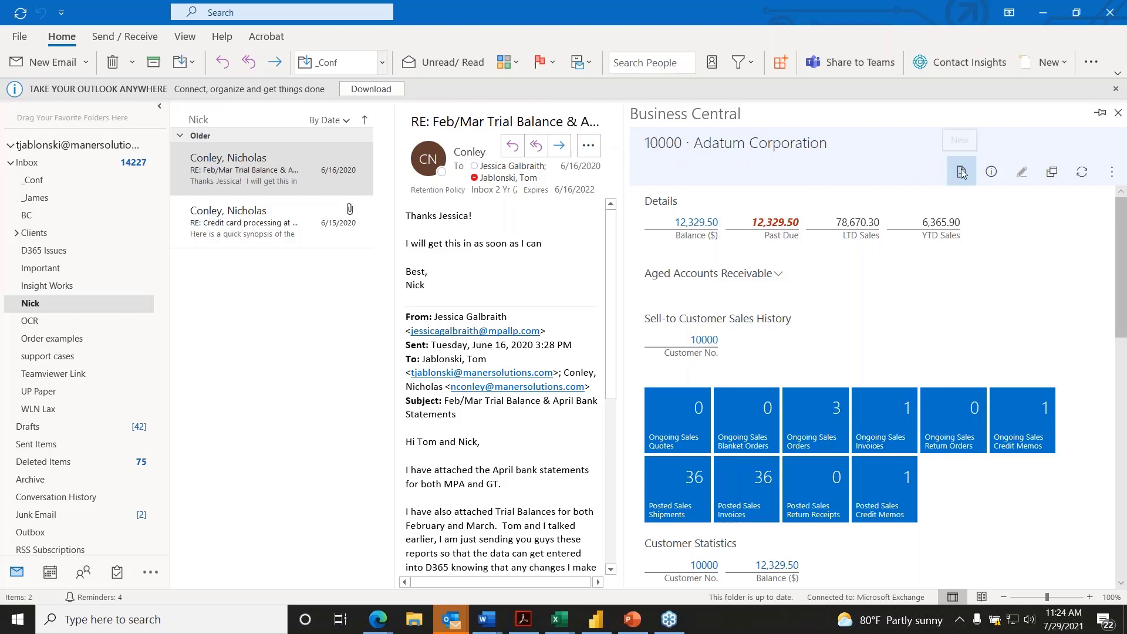
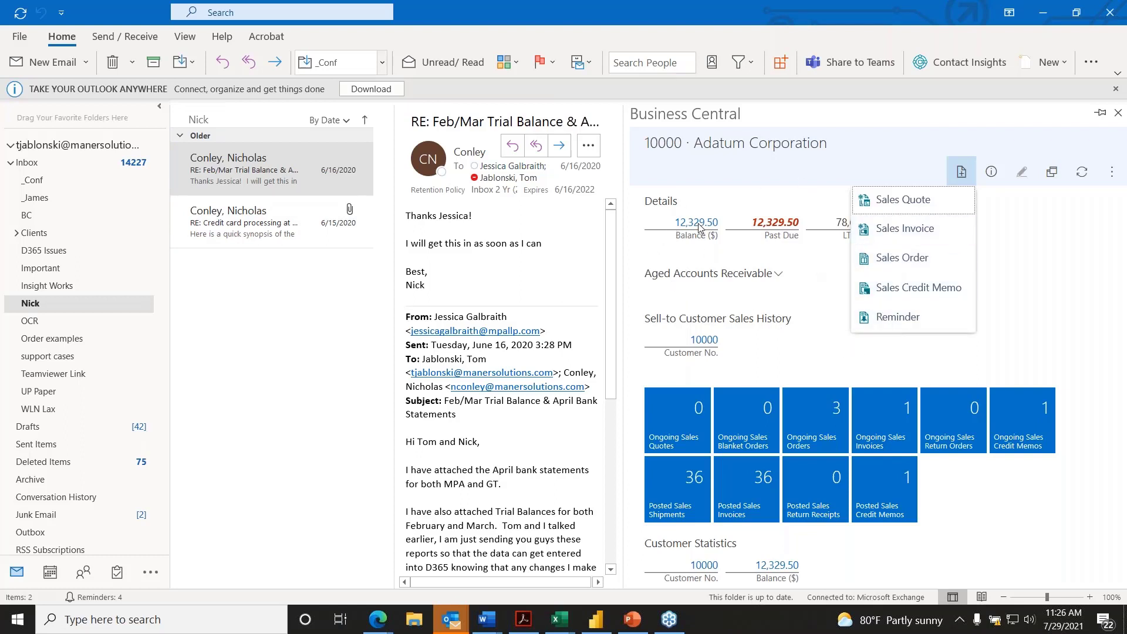
key(Escape)
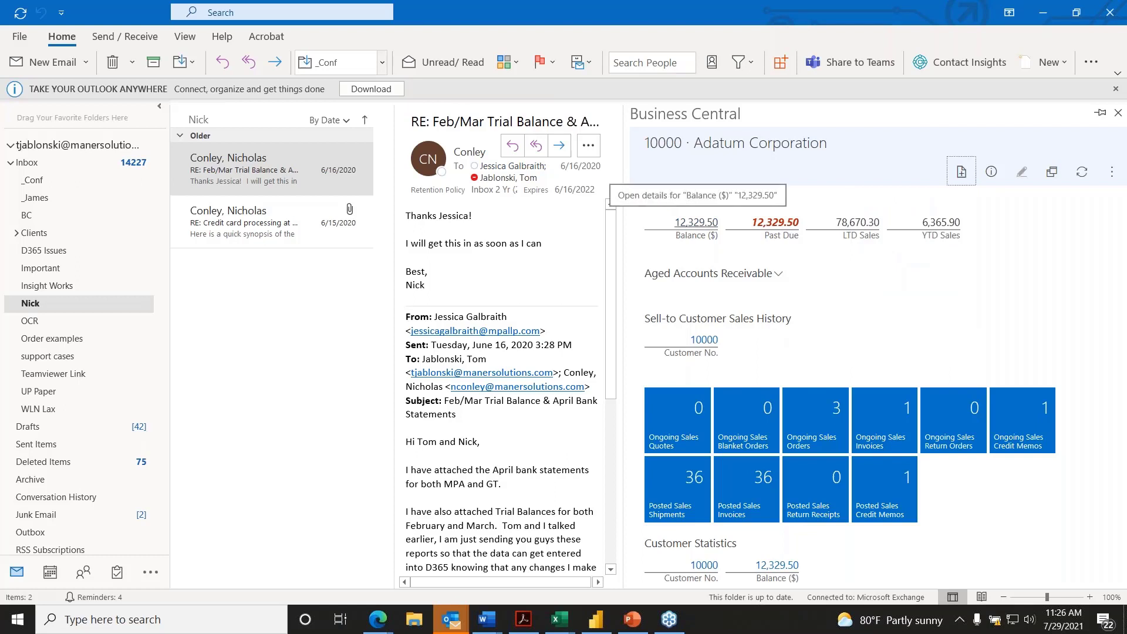
click(690, 222)
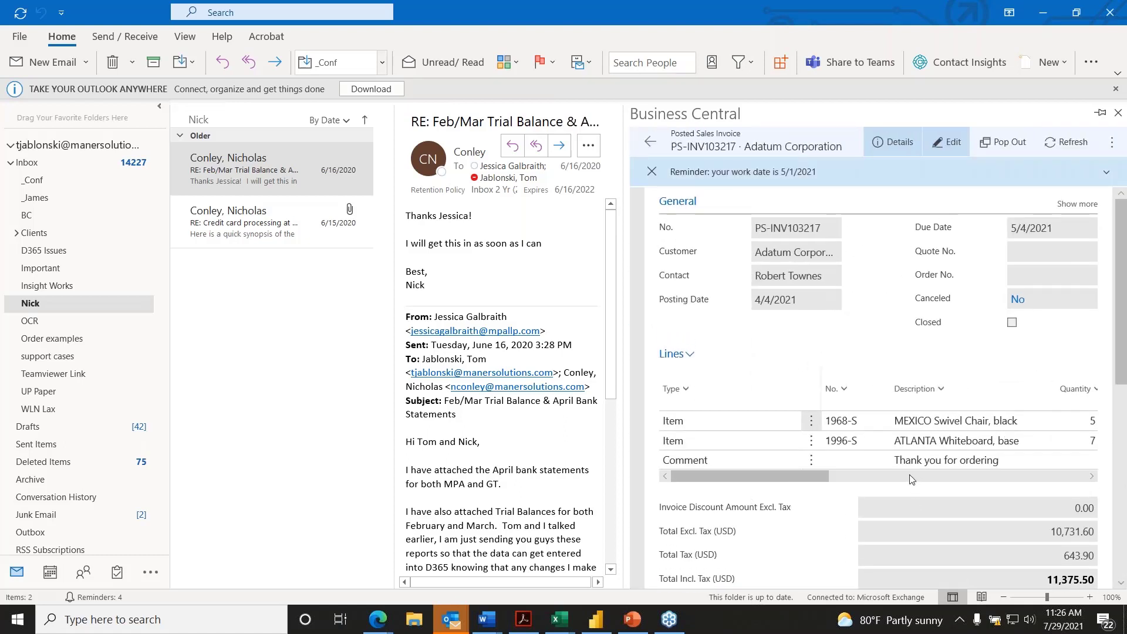
drag(710, 476, 834, 480)
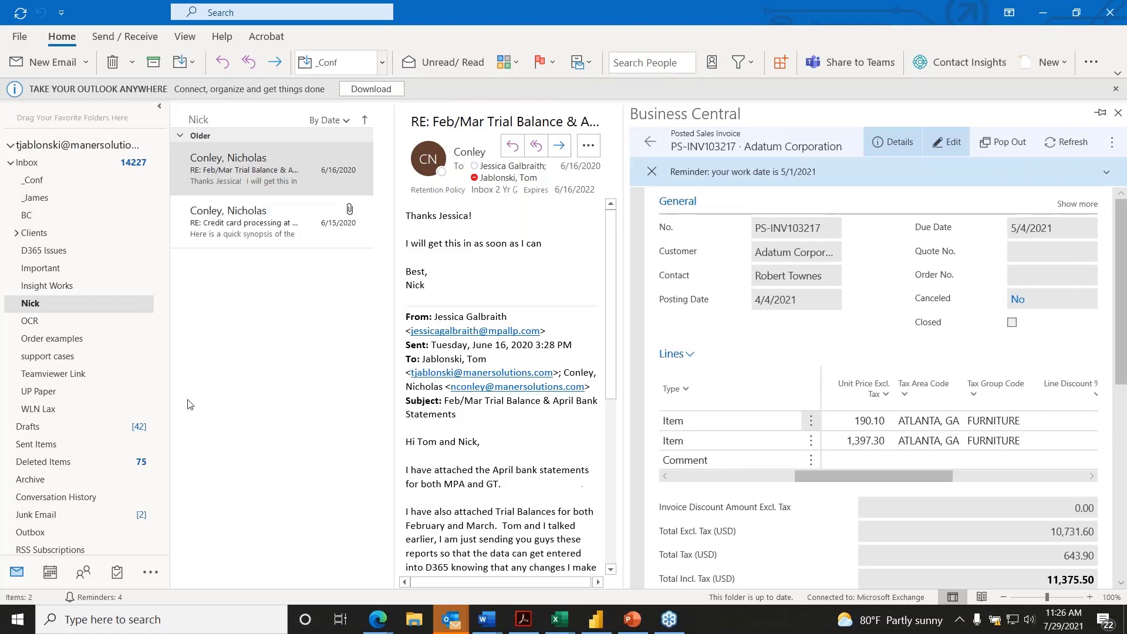
click(225, 63)
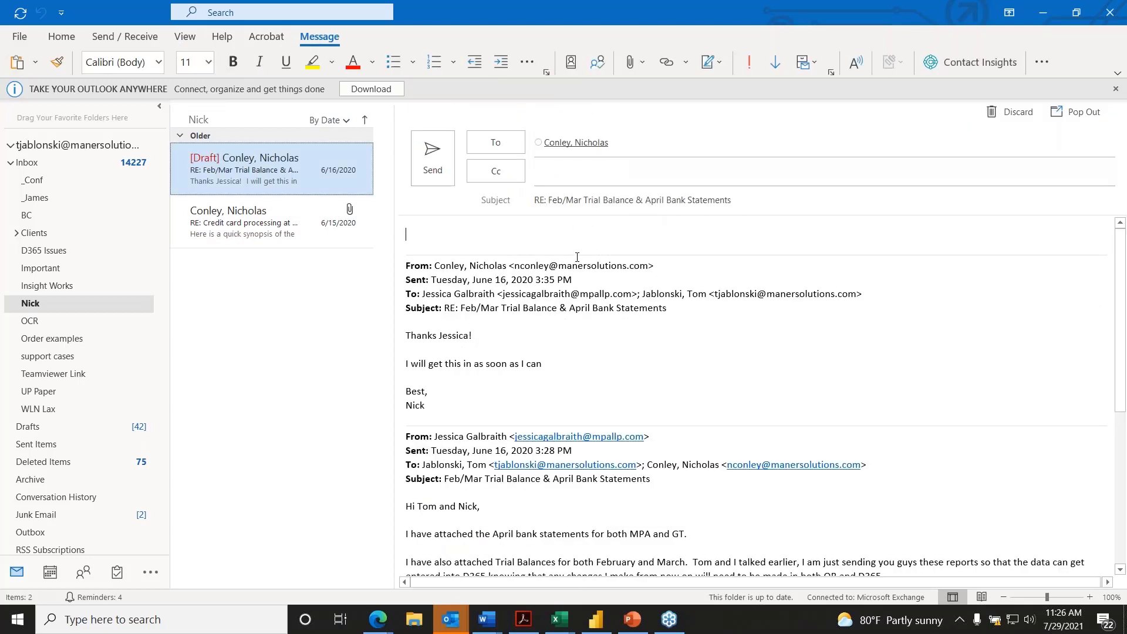
Step: Switch to the Edge browser, close the Outlook on the web page, and compare the Sales Order Processor and Business Manager role centers
click(1043, 14)
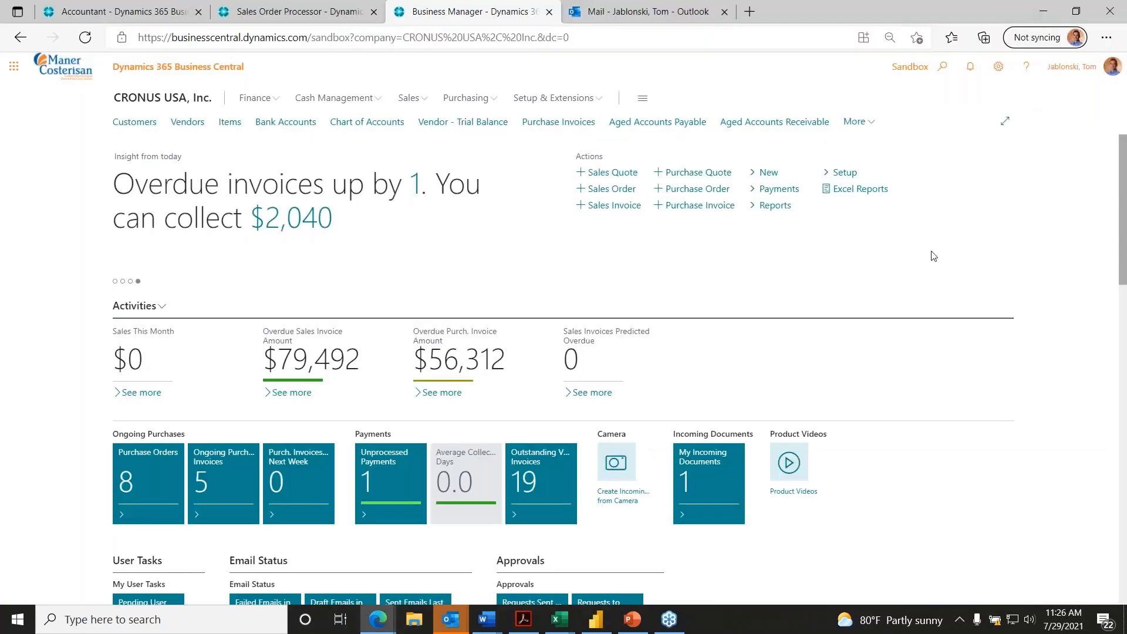
click(725, 12)
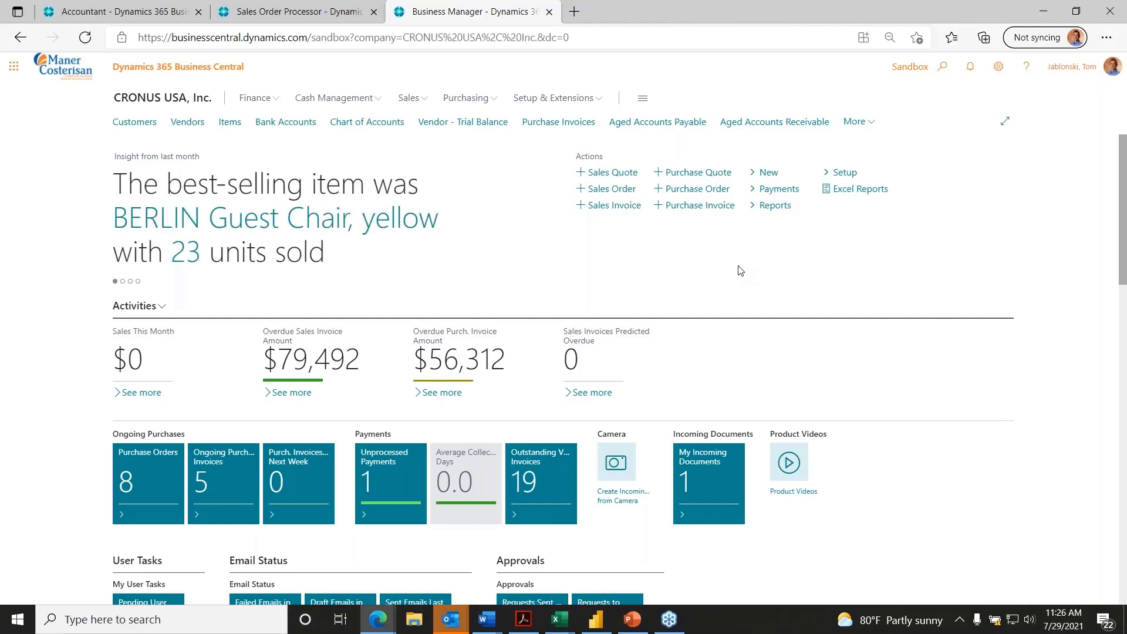
click(111, 16)
click(291, 12)
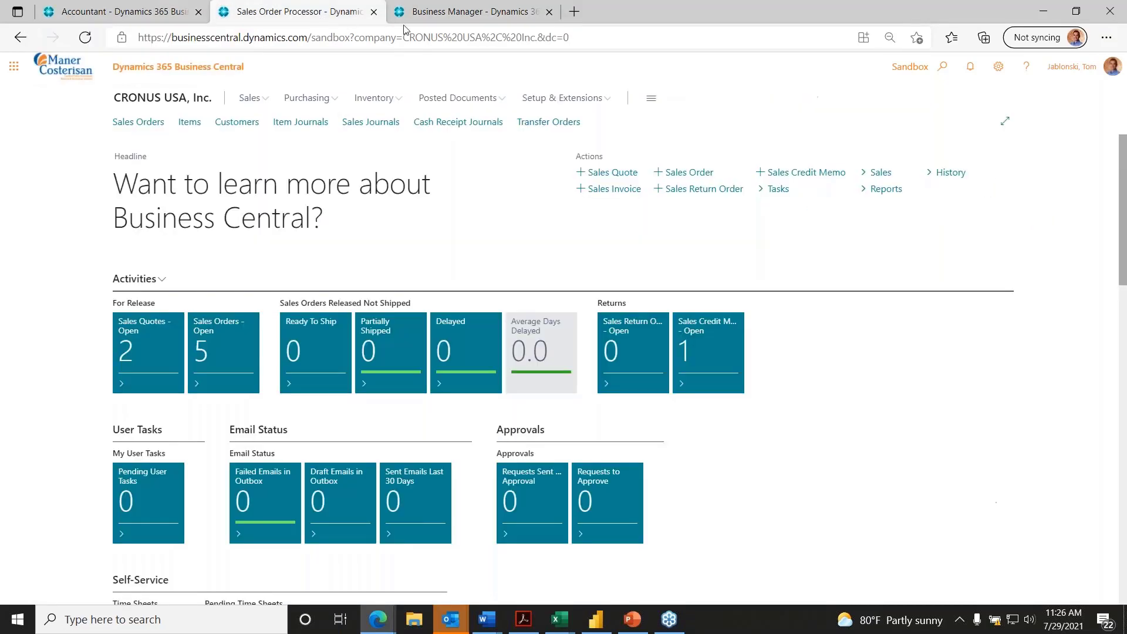
click(479, 18)
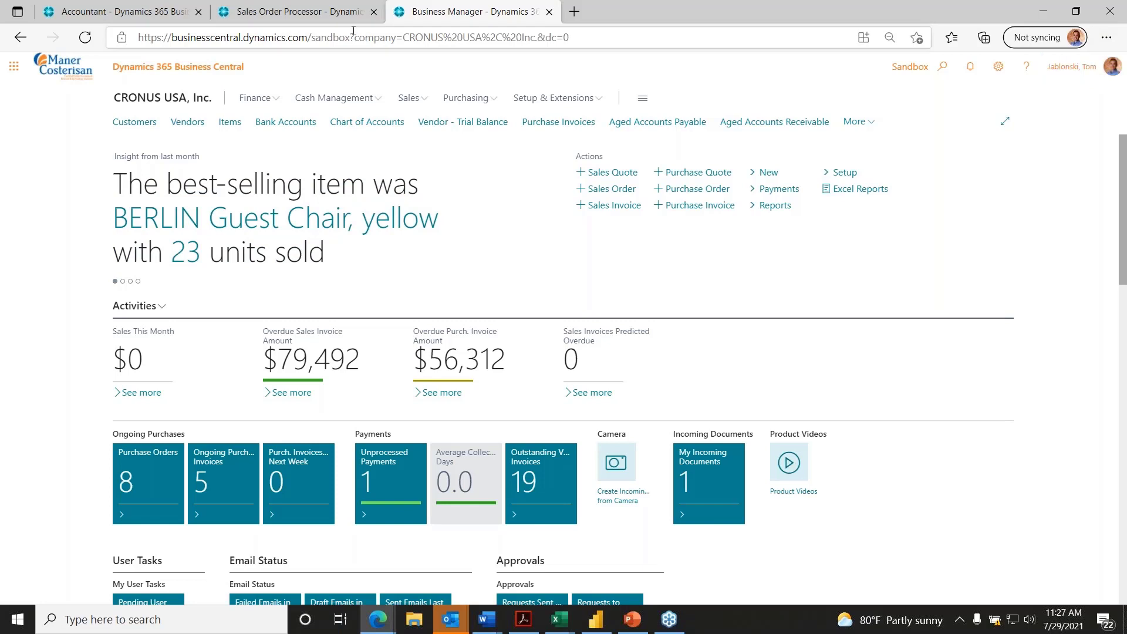
click(325, 13)
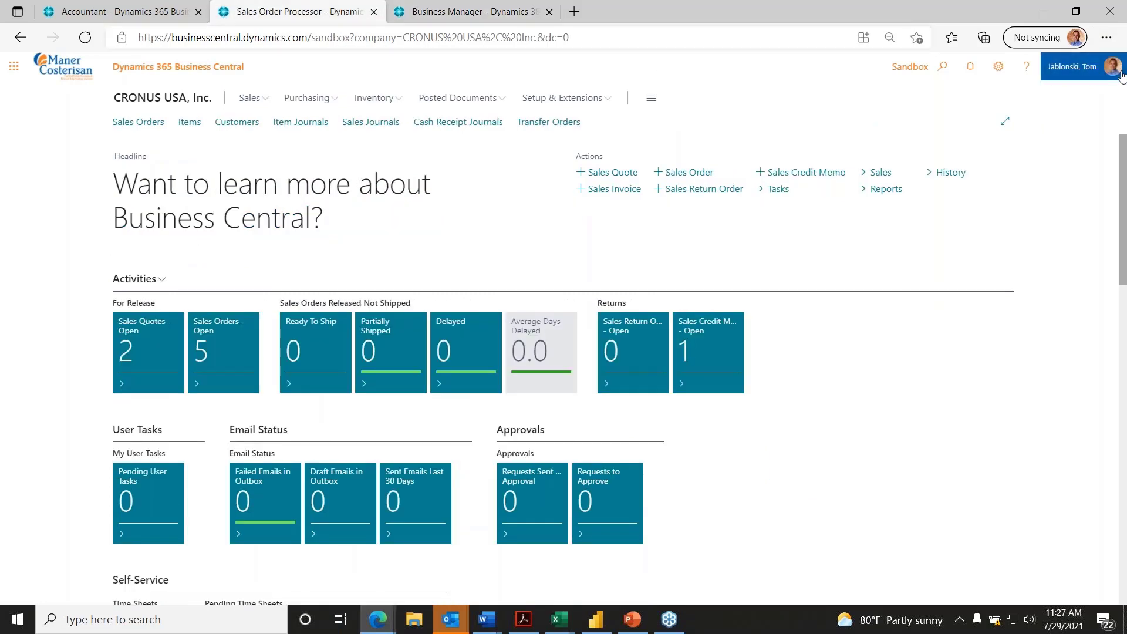
Step: Duplicate the Business Manager page, sign in with the account connected to Windows, and close the surplus sign-in page
right_click(499, 15)
click(592, 80)
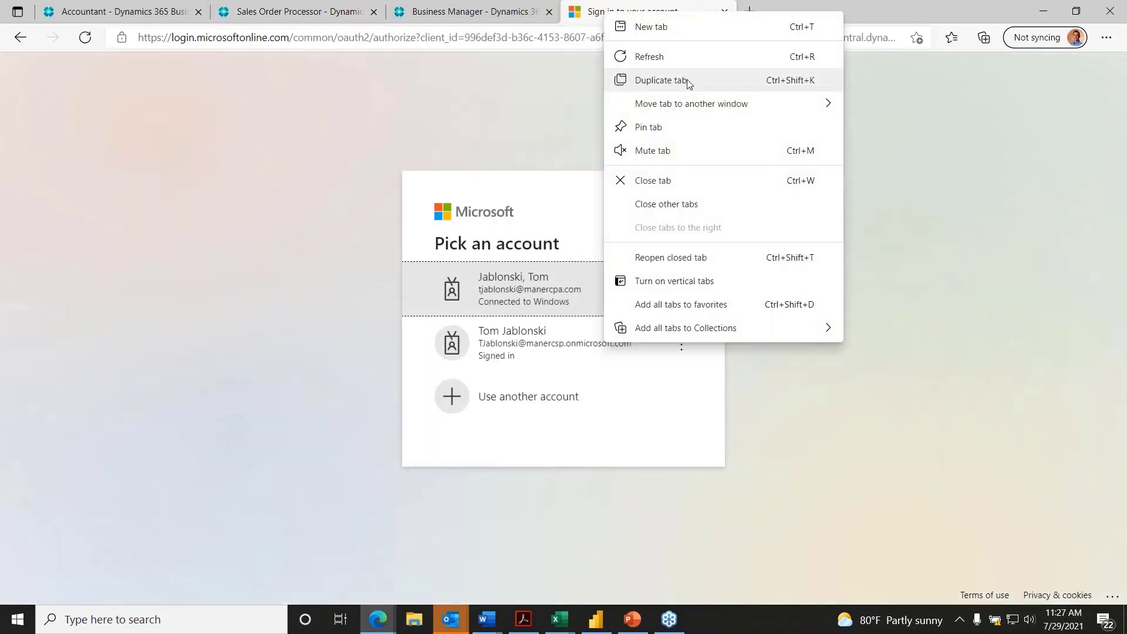
click(686, 80)
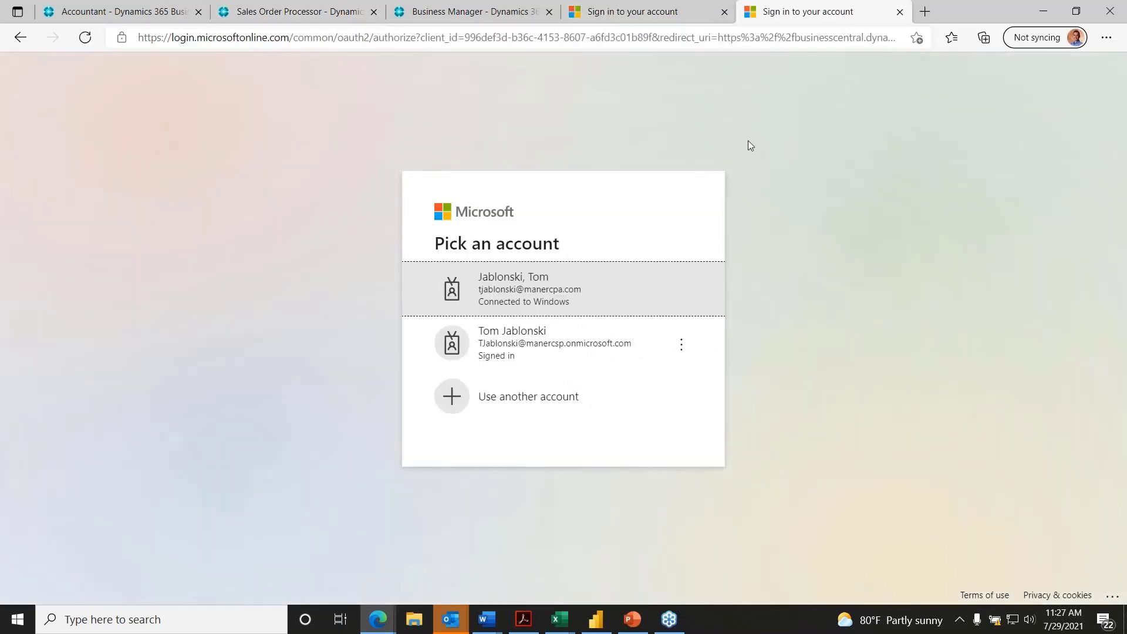
click(513, 291)
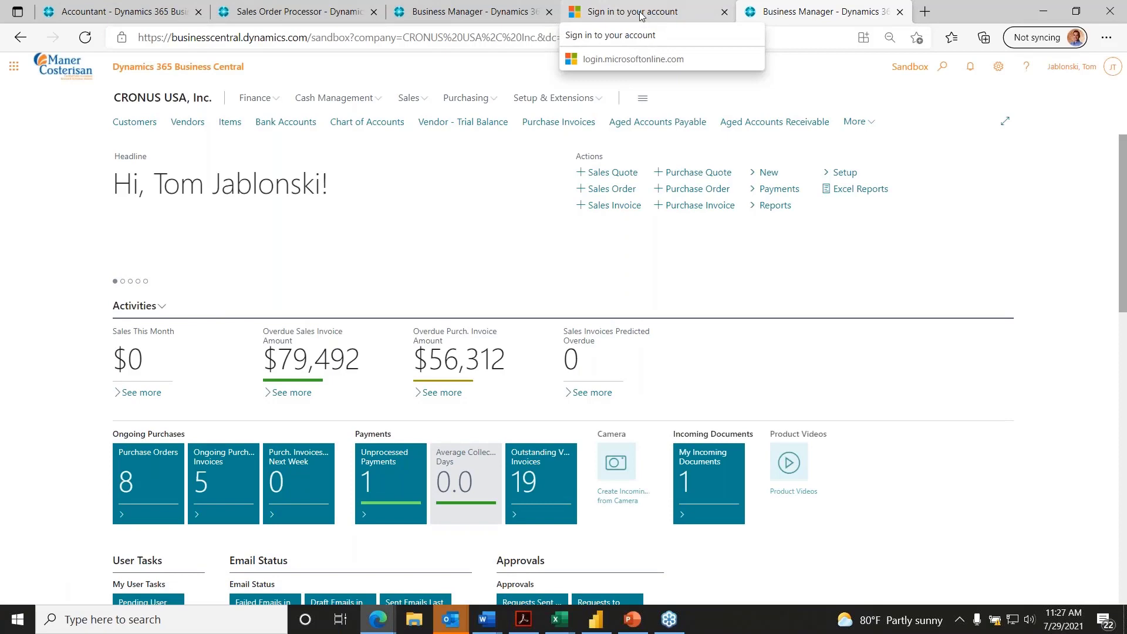
click(641, 13)
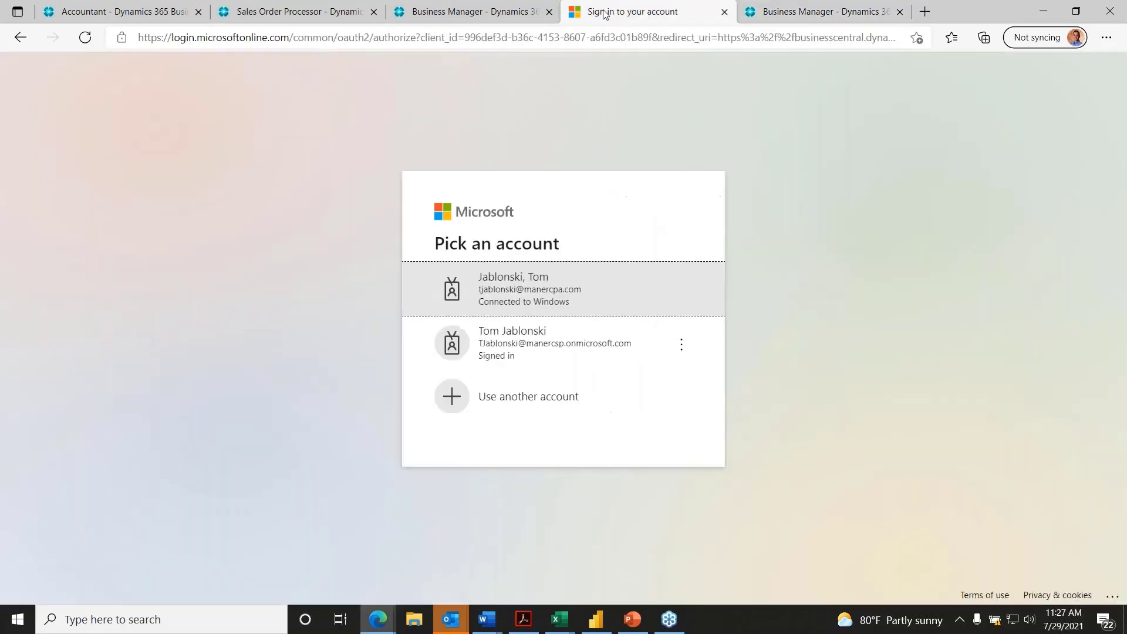
click(582, 294)
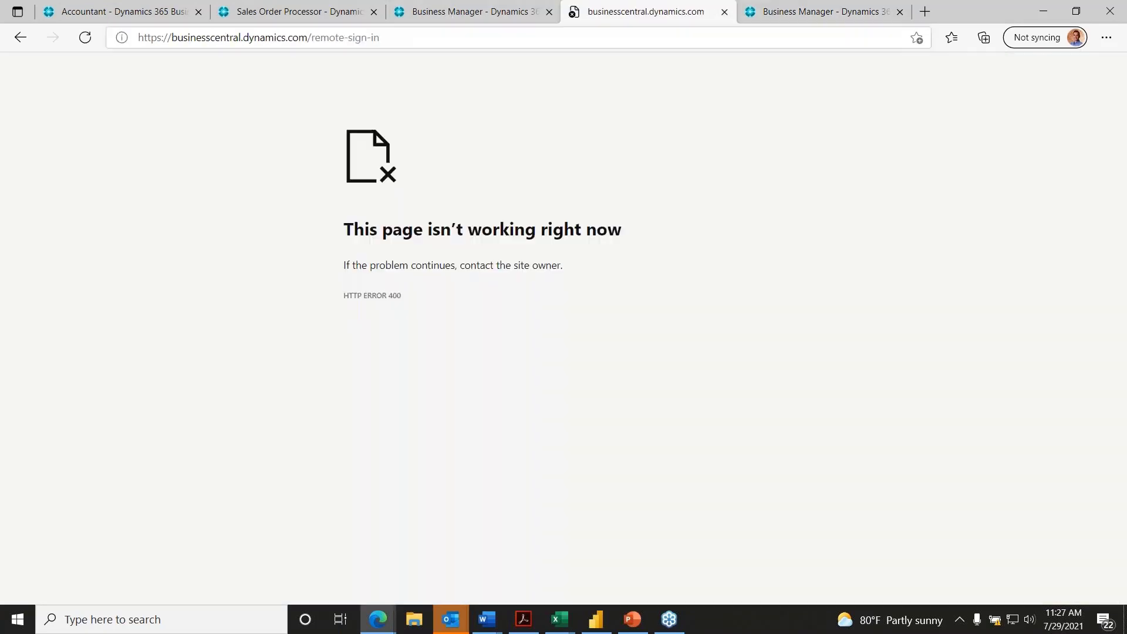
click(724, 11)
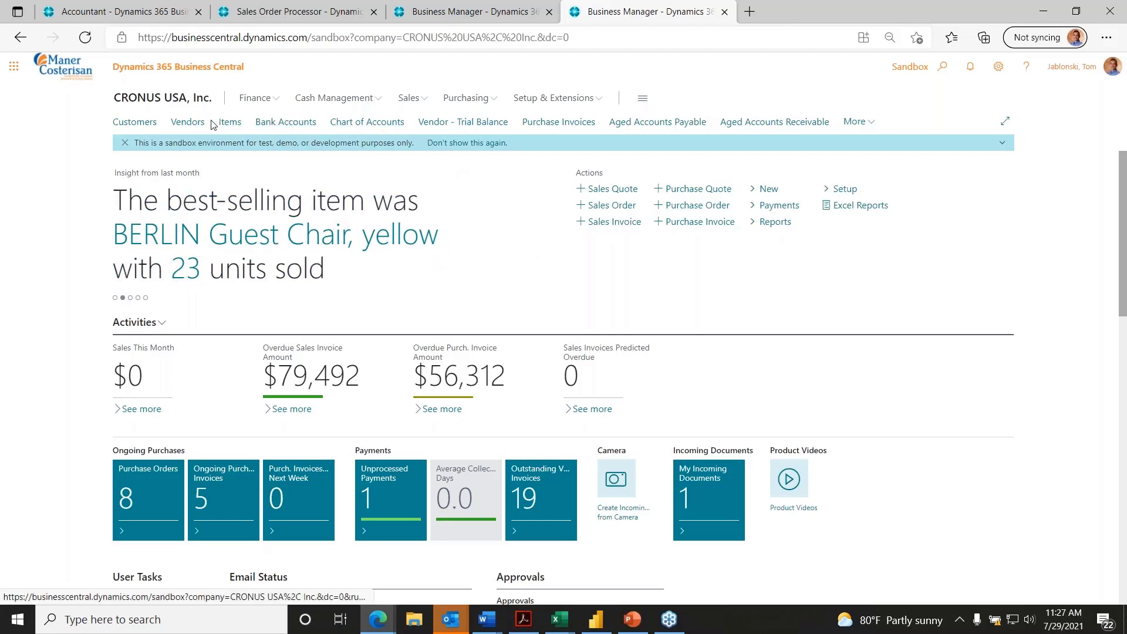
Step: Look over the Vendors list and the Customers list from the Business Manager role center, and return to the Vendors list
click(189, 122)
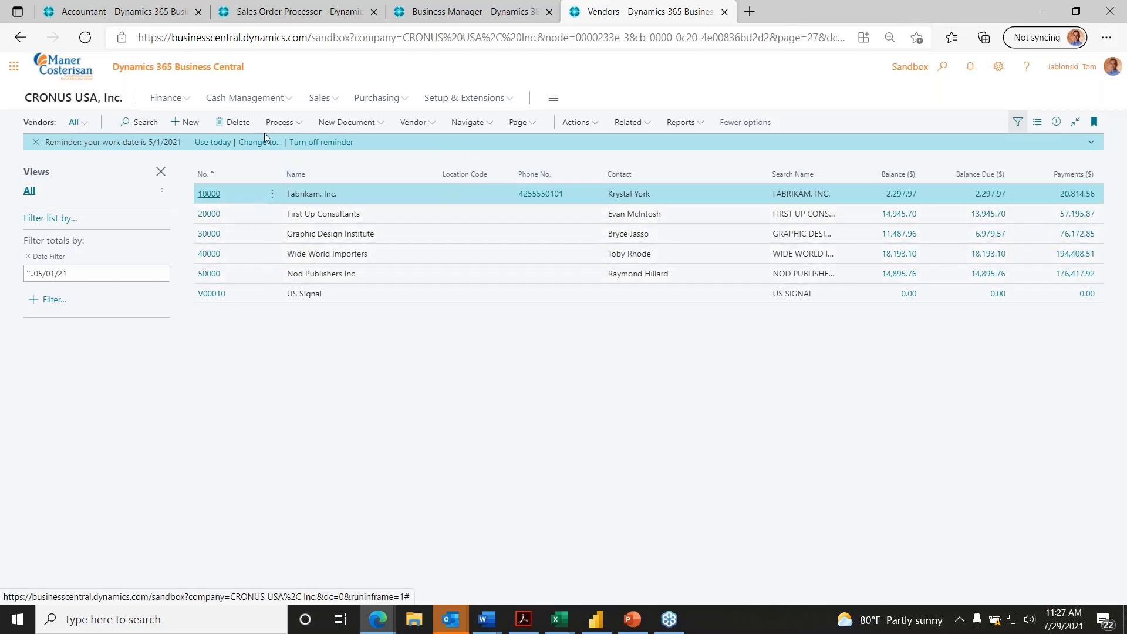
click(59, 101)
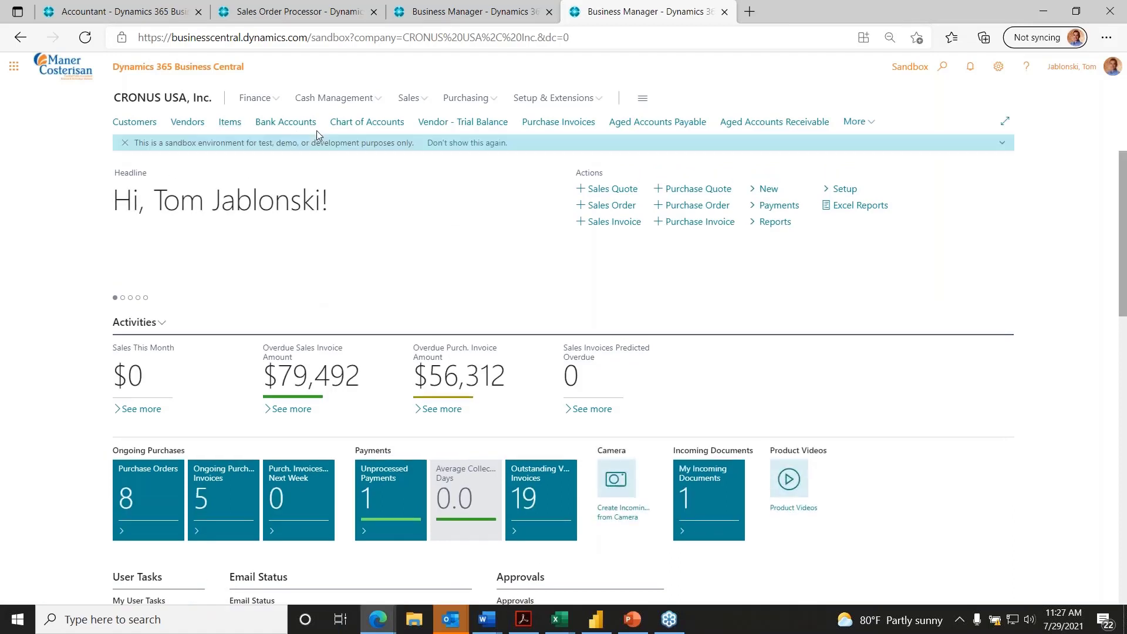
click(135, 122)
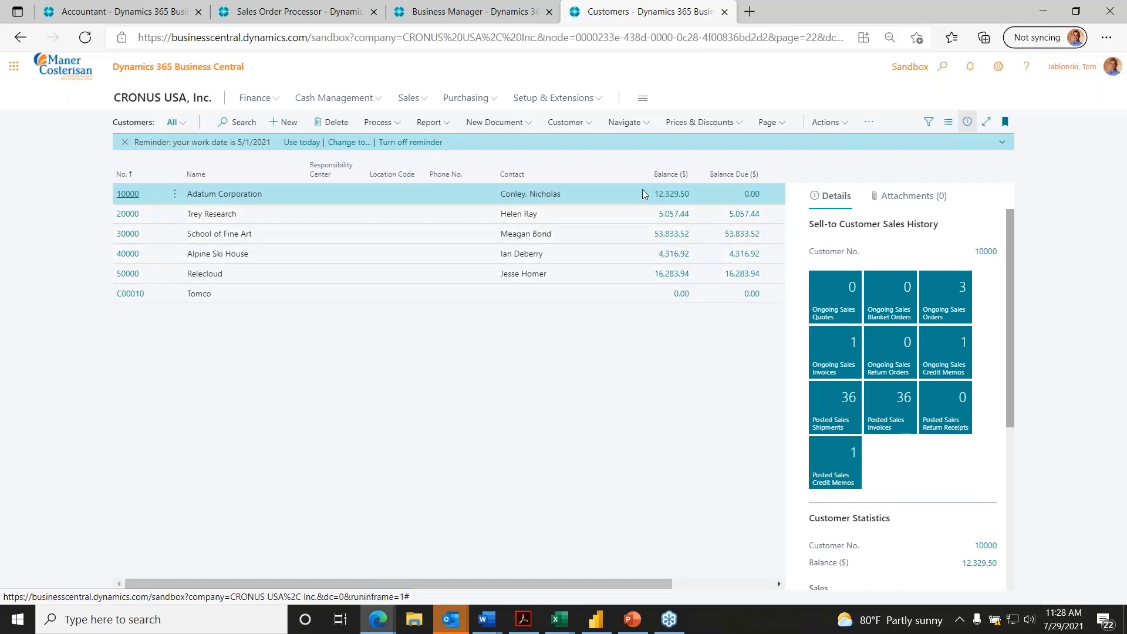
click(928, 122)
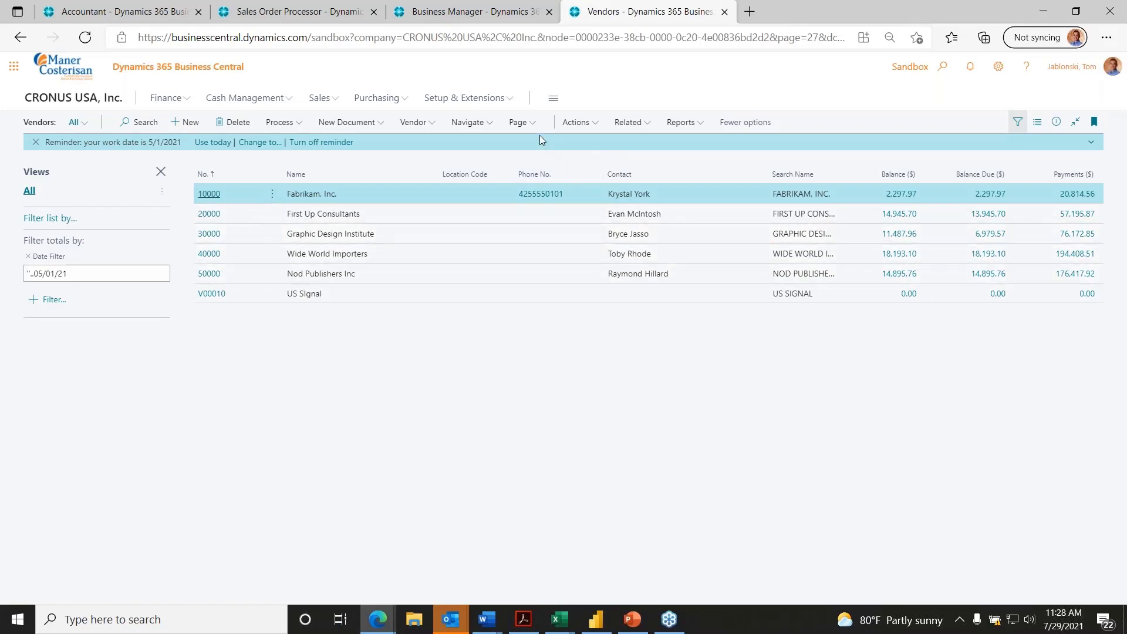
Step: Export the Vendors list to Excel, open the downloaded workbook, and enable editing in it
click(525, 127)
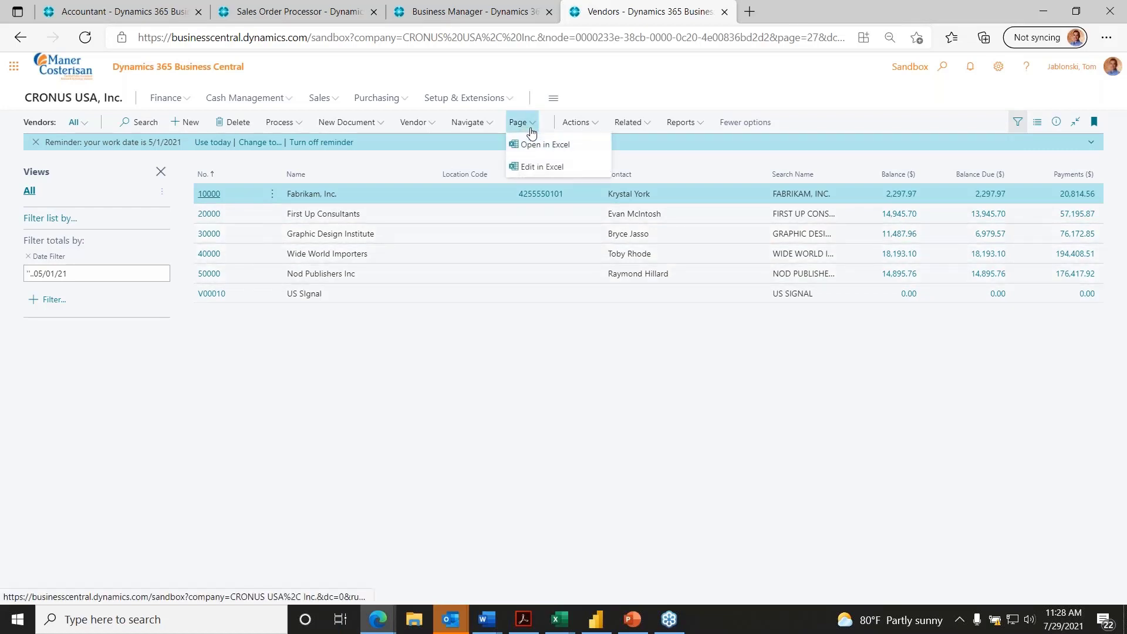
click(534, 143)
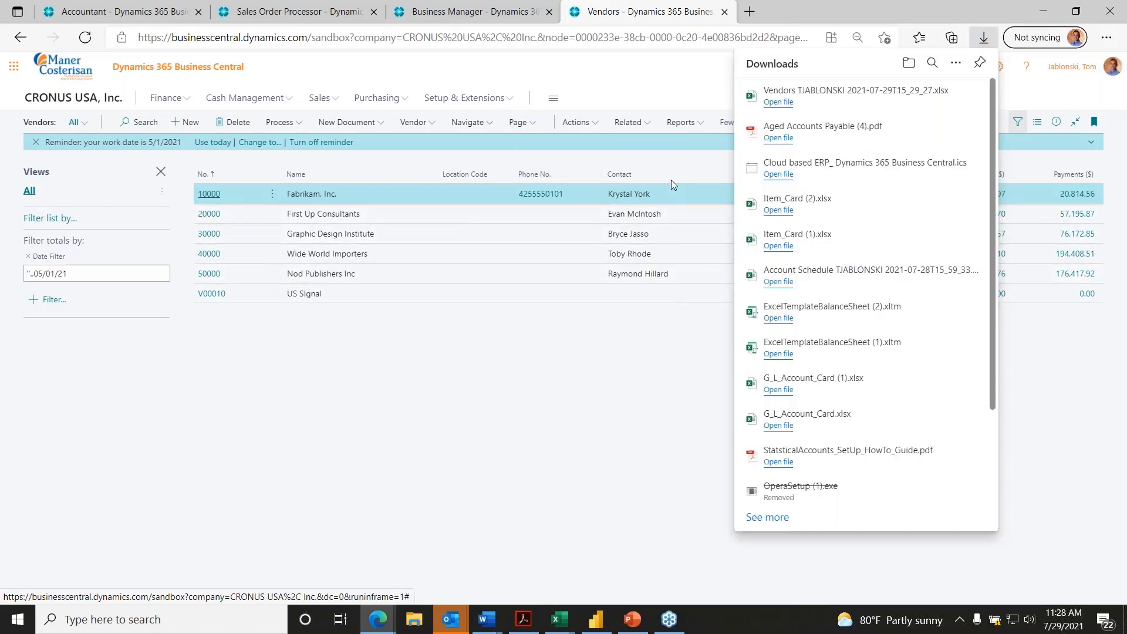
click(779, 102)
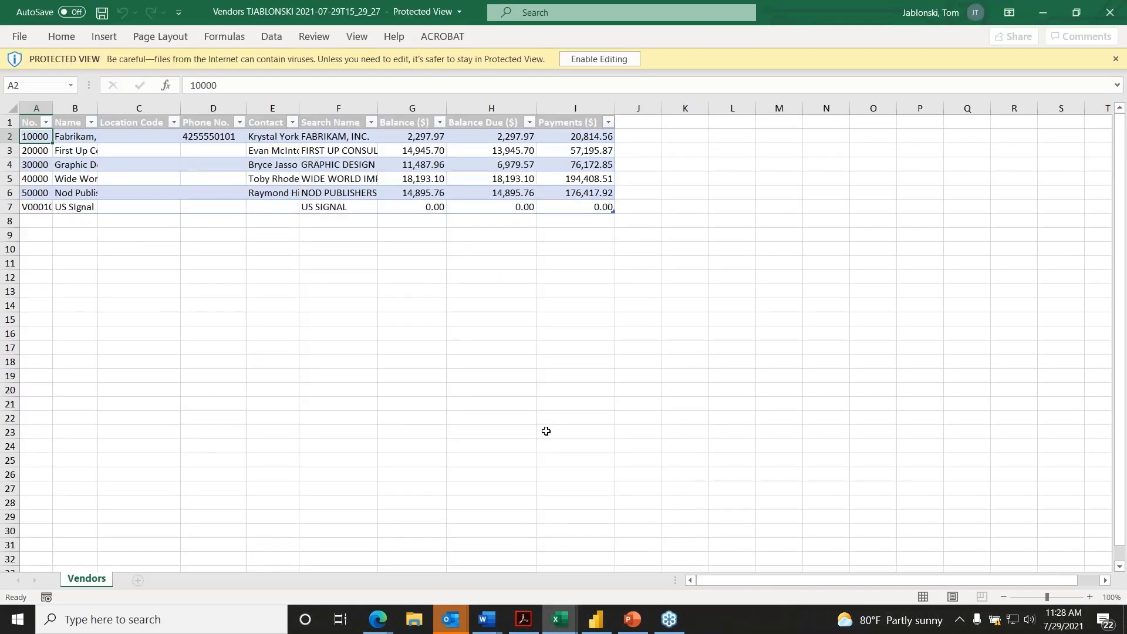
click(605, 61)
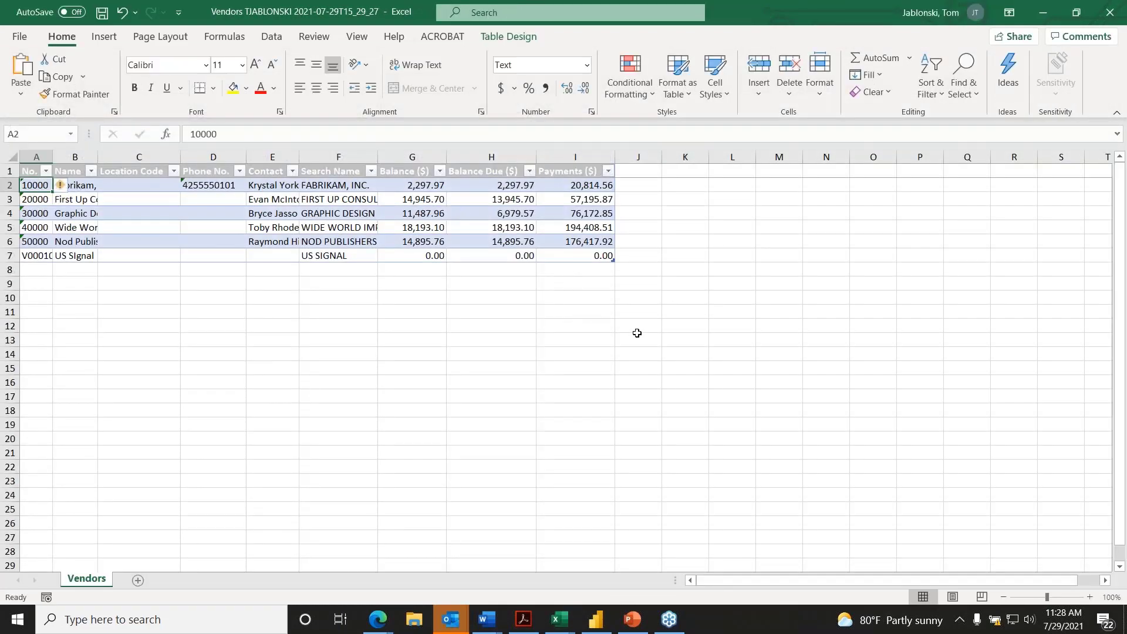
Step: View the sharing options for the exported Vendors workbook and return to the Vendors list in Business Central
click(19, 36)
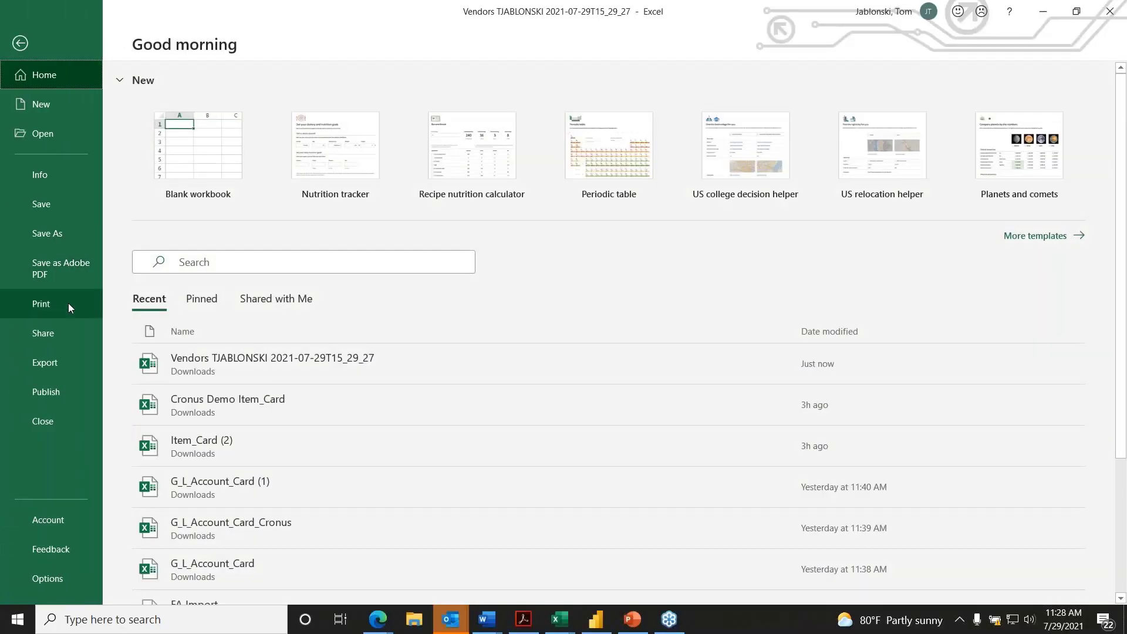
click(63, 334)
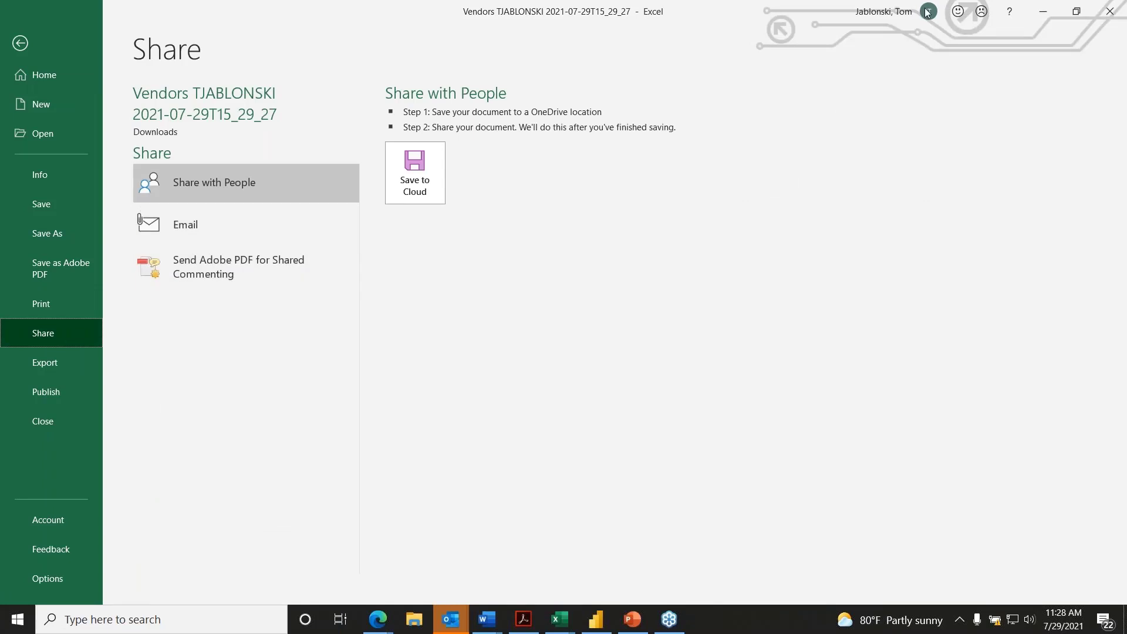
click(22, 45)
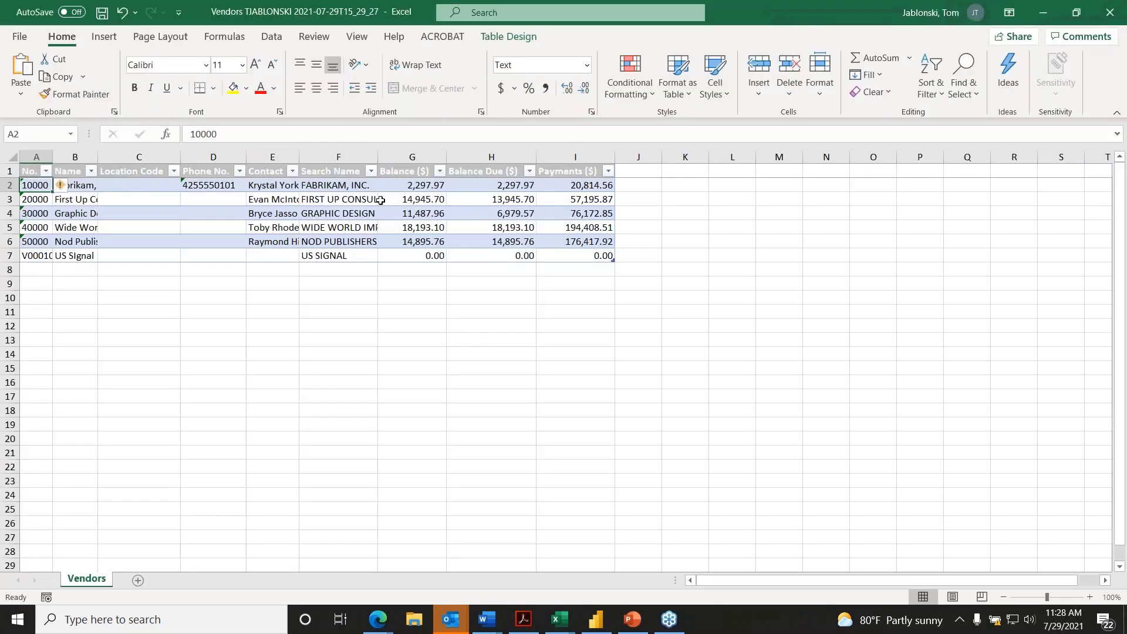
click(1043, 13)
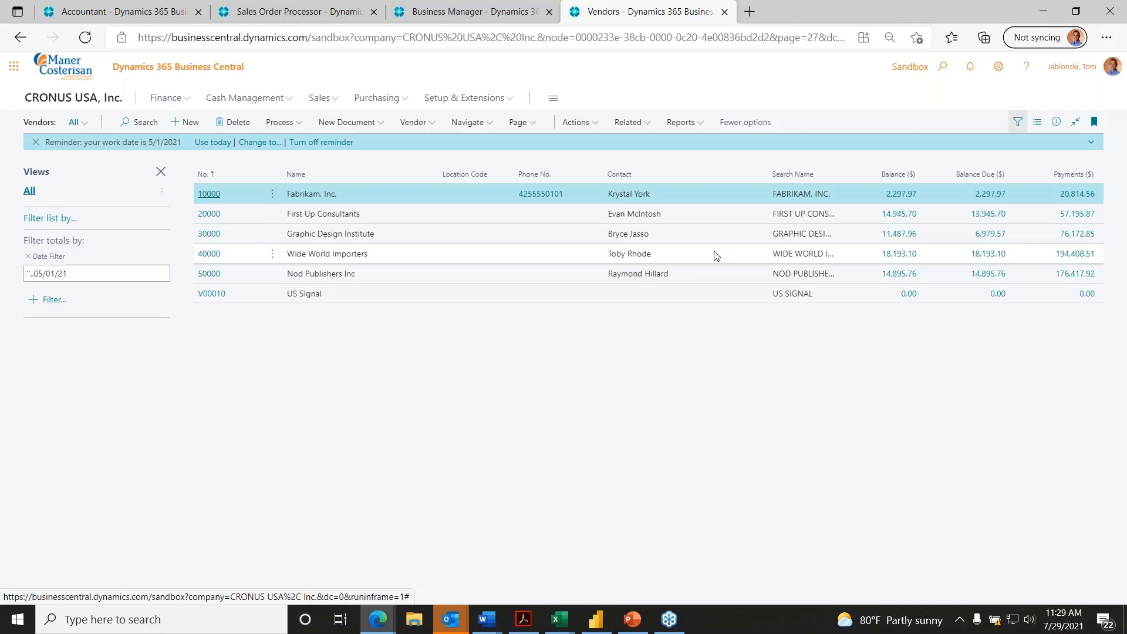
Step: Start personalizing the Vendors list and add the Currency Code field between the Search Name and Balance ($) columns
click(998, 68)
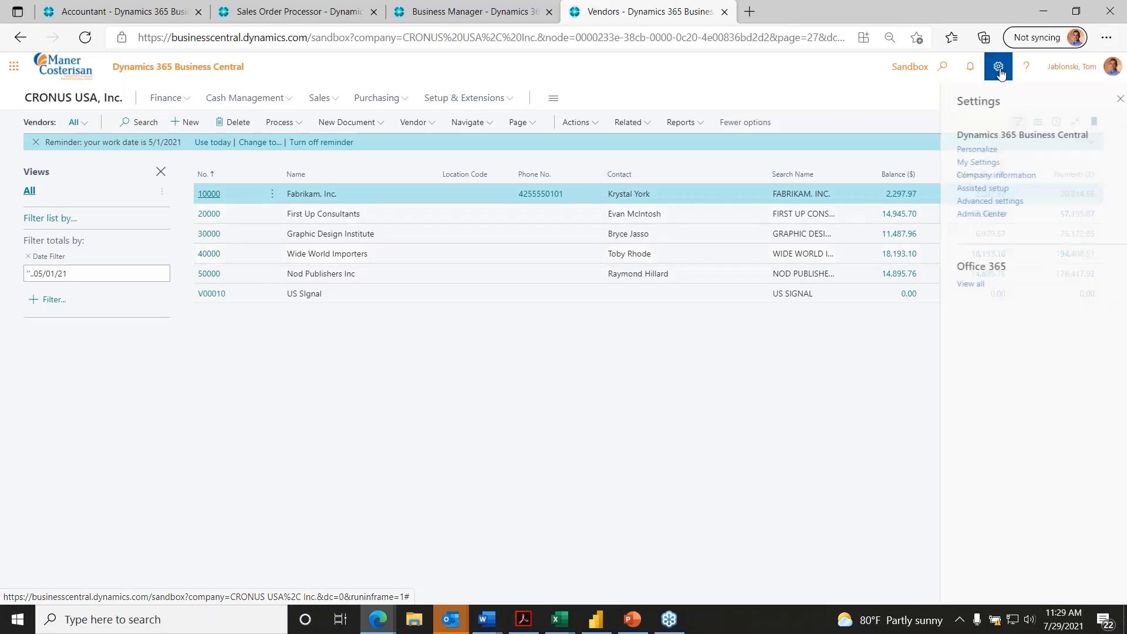
click(977, 151)
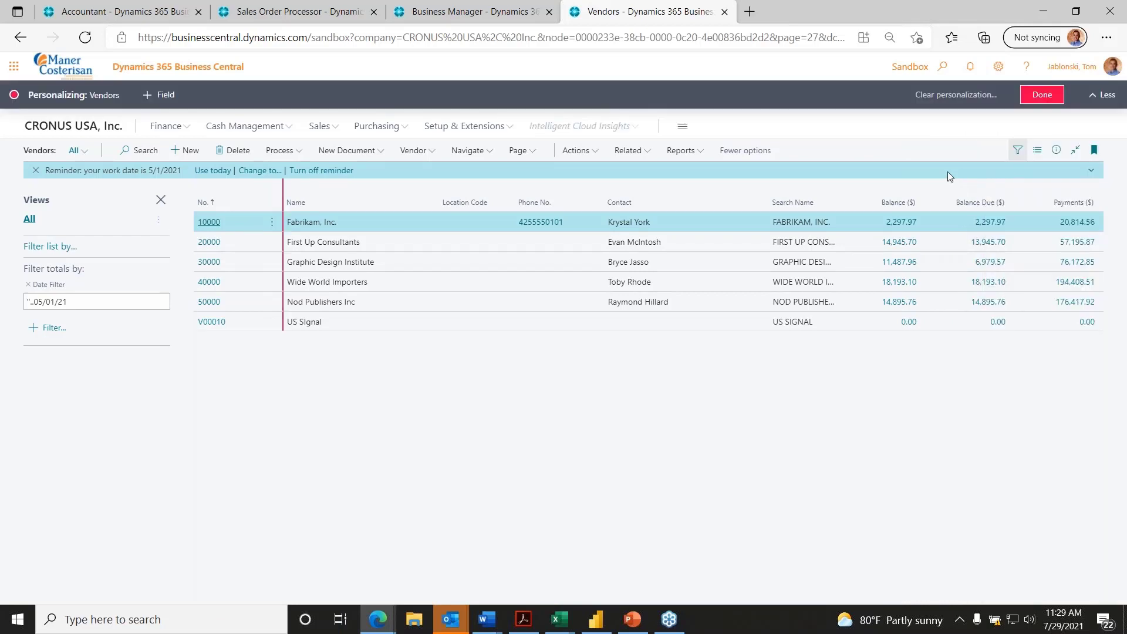
click(163, 95)
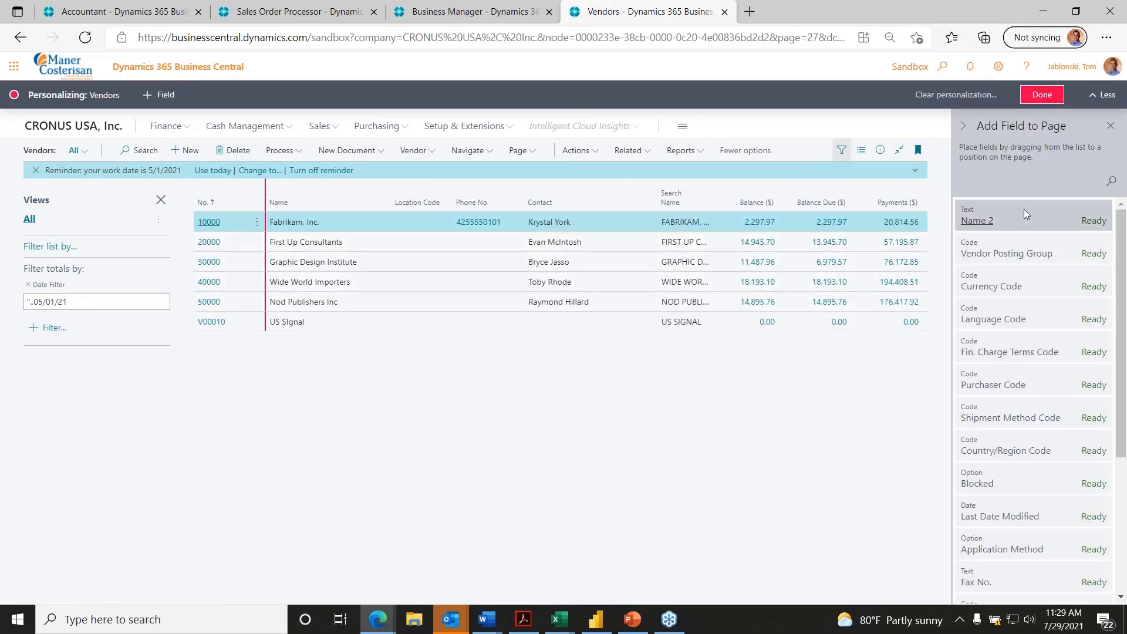
scroll(1074, 398, down, 3)
mouse_move(1065, 427)
mouse_down()
mouse_move(1056, 458)
mouse_move(1042, 461)
mouse_move(446, 262)
mouse_move(593, 223)
mouse_up()
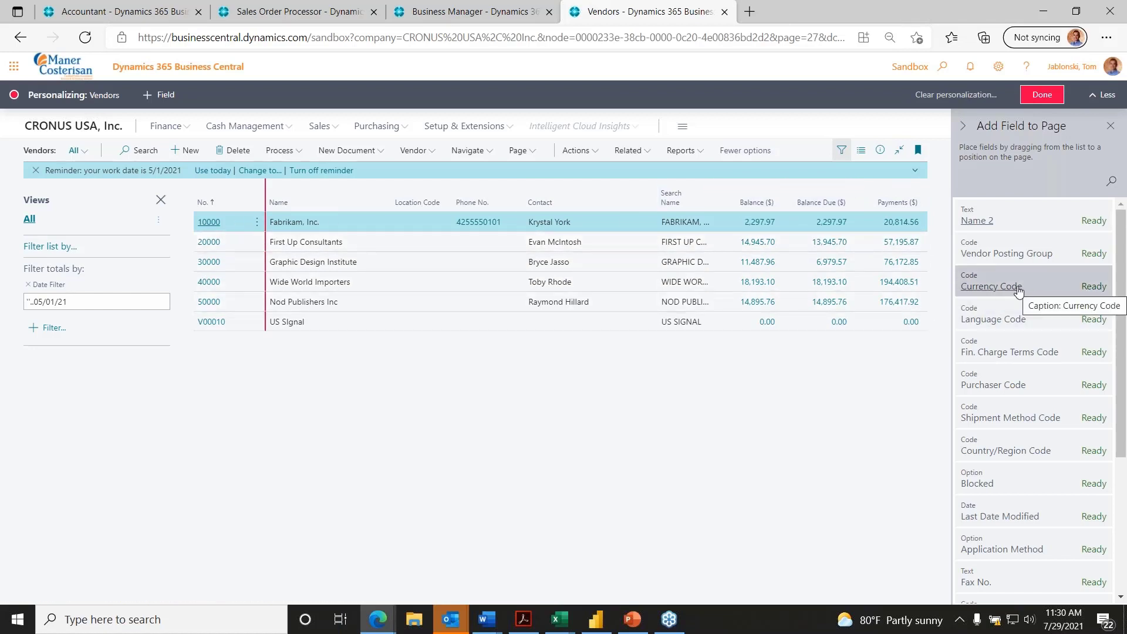
drag(1018, 290, 724, 203)
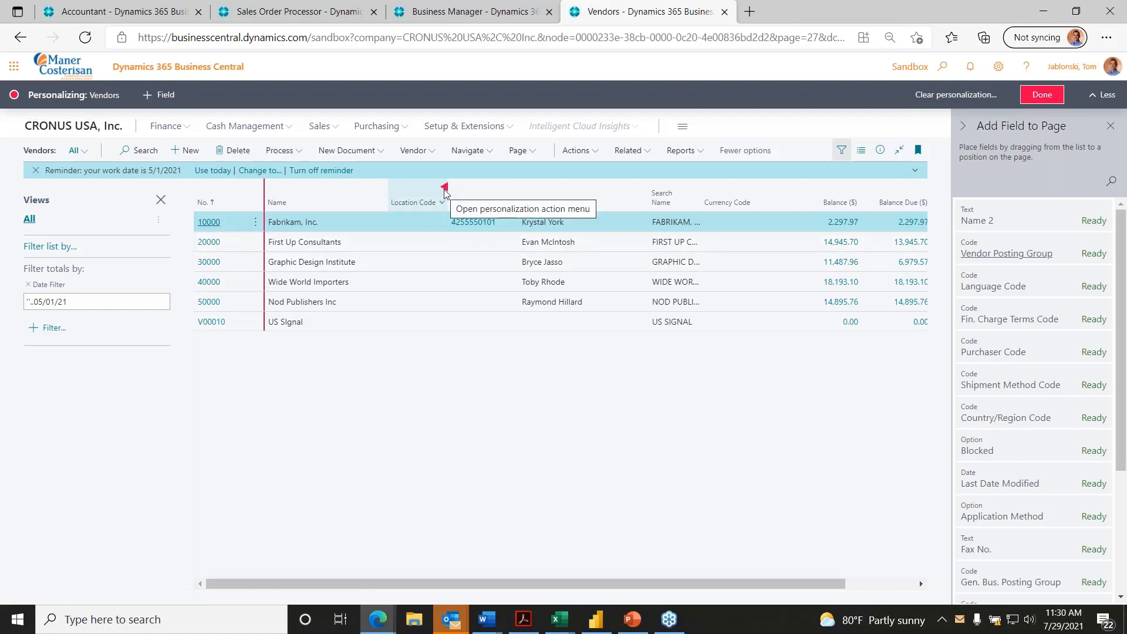
Step: Hide the Location Code and Currency Code columns in the Vendors list
click(444, 189)
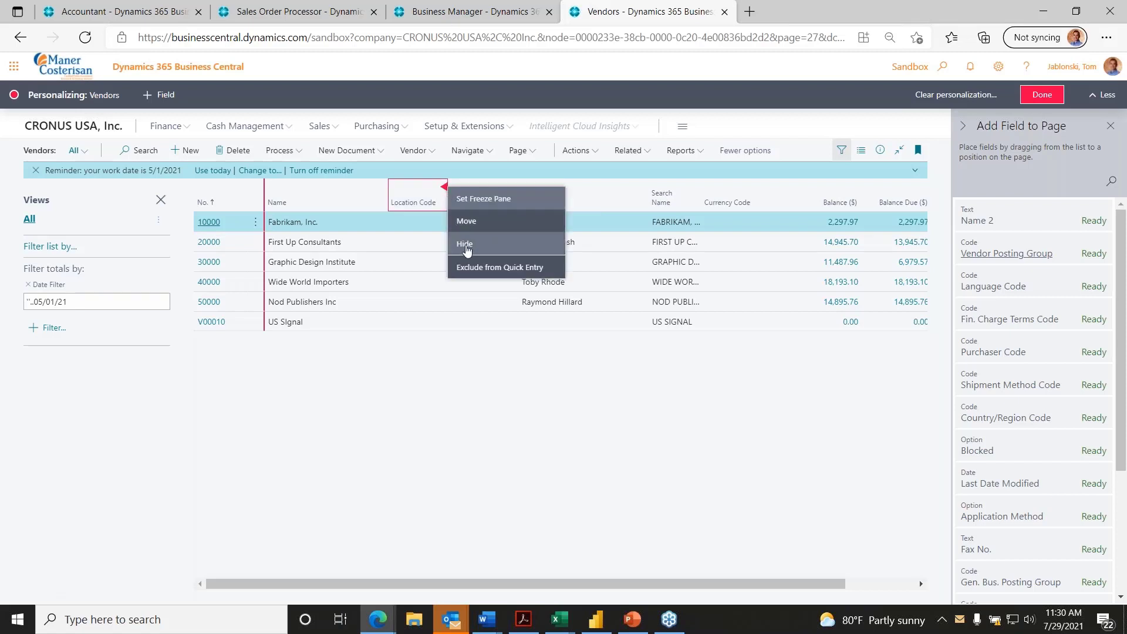
click(465, 244)
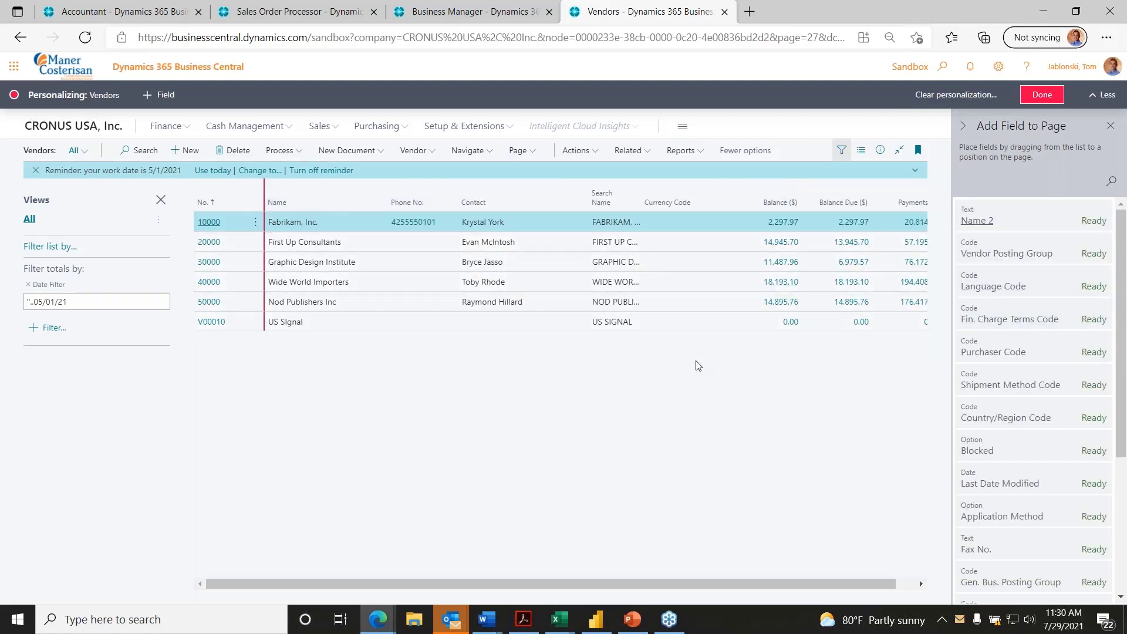
click(734, 192)
click(752, 247)
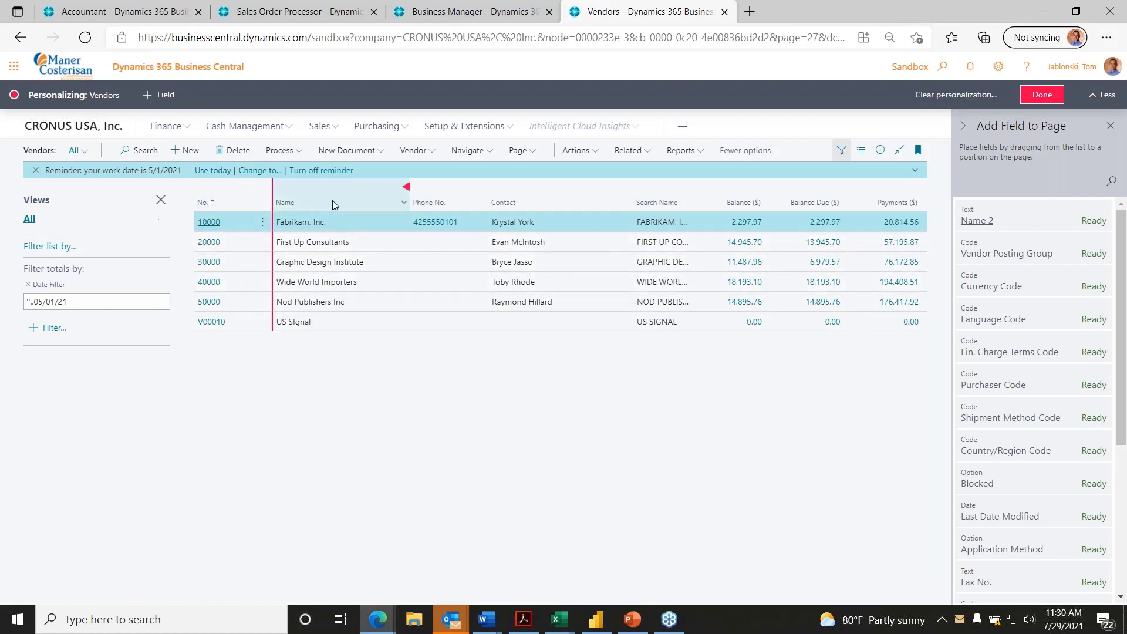
Step: Move the Name column ahead of the No. column, and narrow it slightly once personalization of the Vendors list is finished
drag(377, 186, 251, 189)
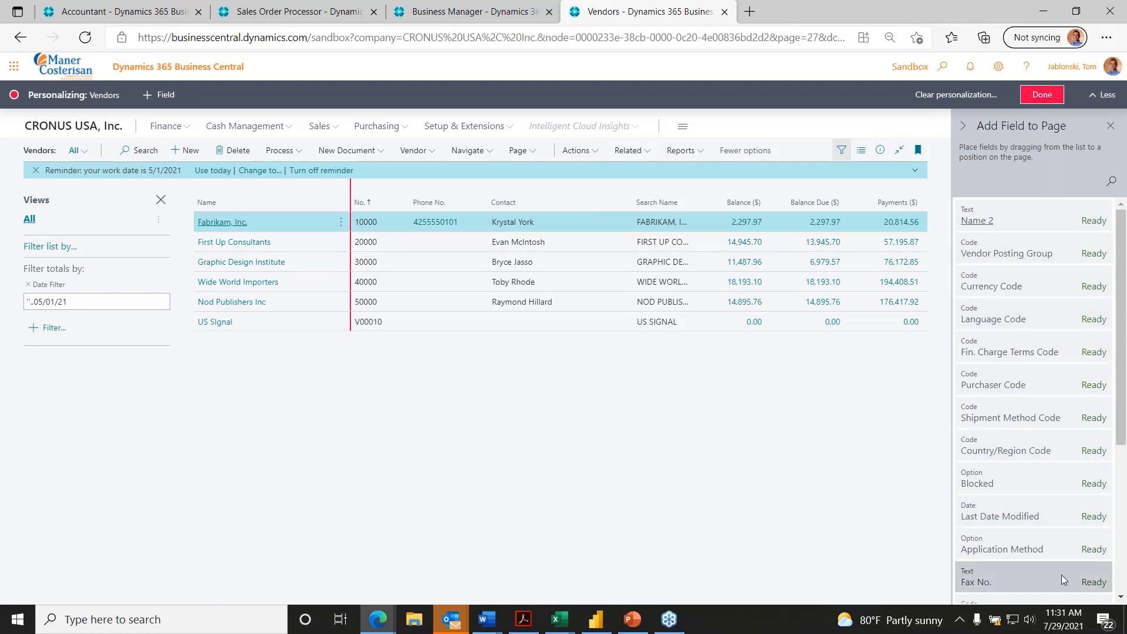
scroll(1042, 414, down, 5)
scroll(1057, 458, up, 5)
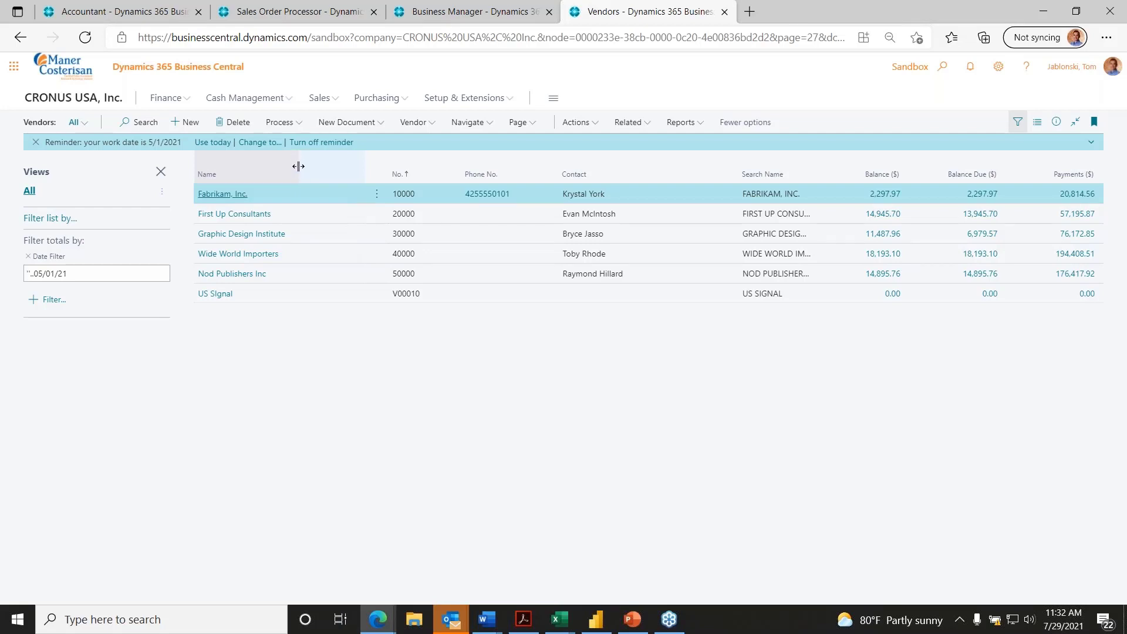
drag(298, 166, 301, 168)
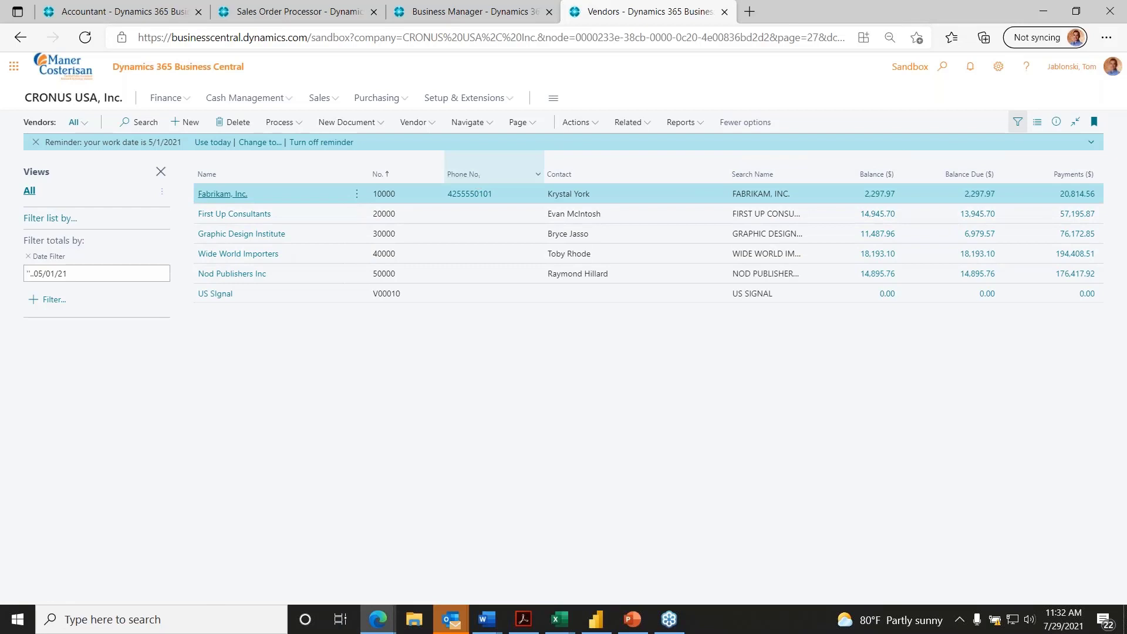
mouse_move(481, 181)
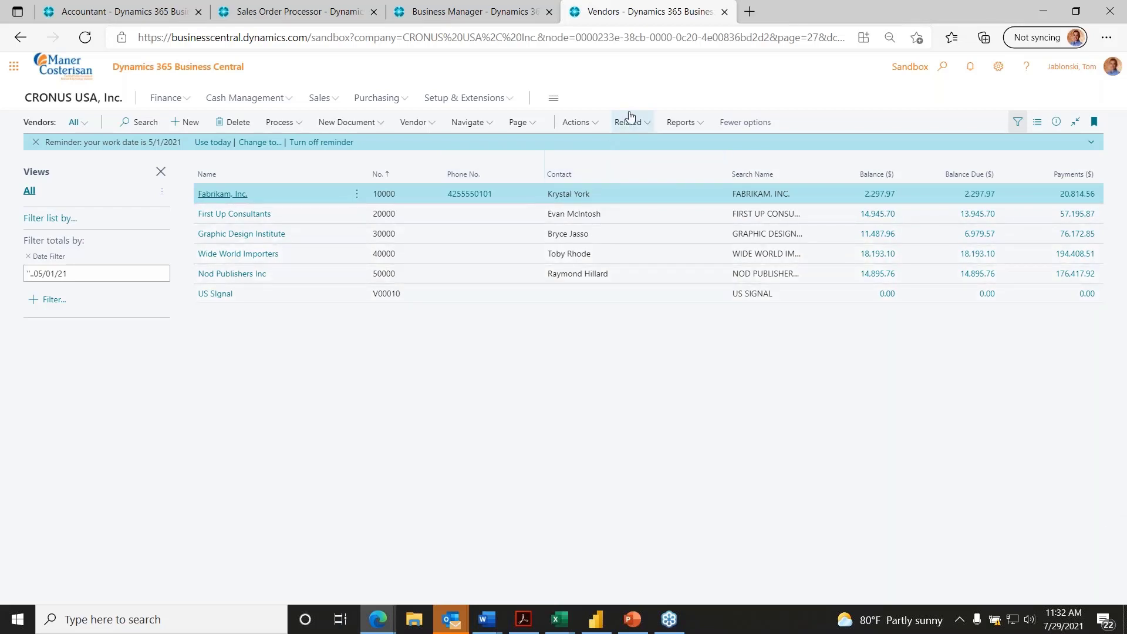
Step: Open the Posted Sales Invoices list from the role center and switch its filter pane off and back on
click(94, 100)
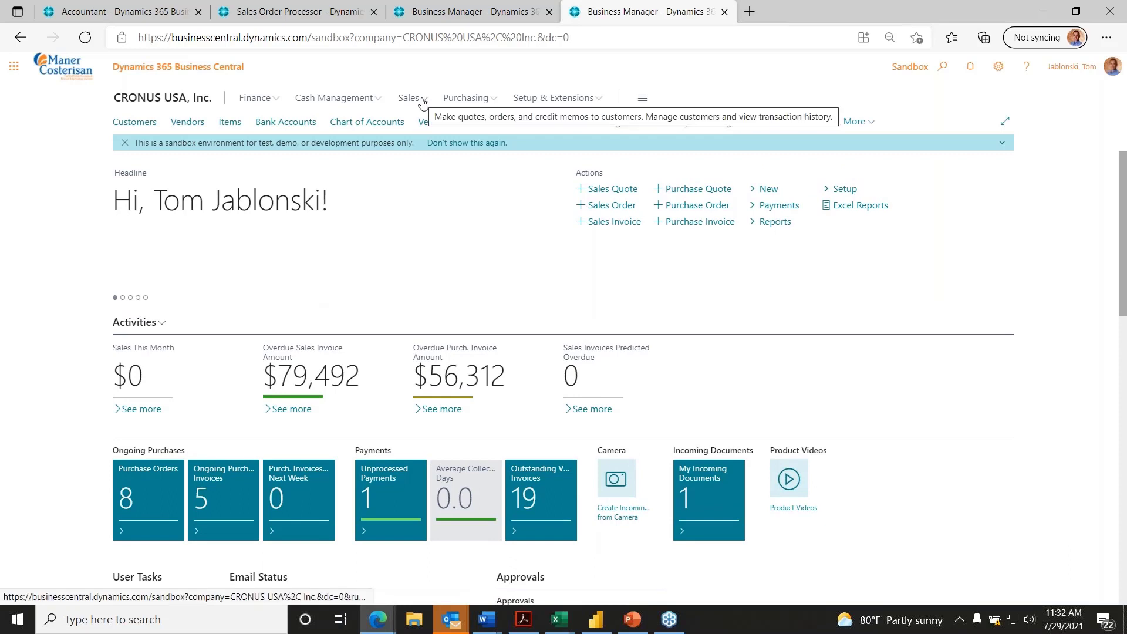
click(410, 98)
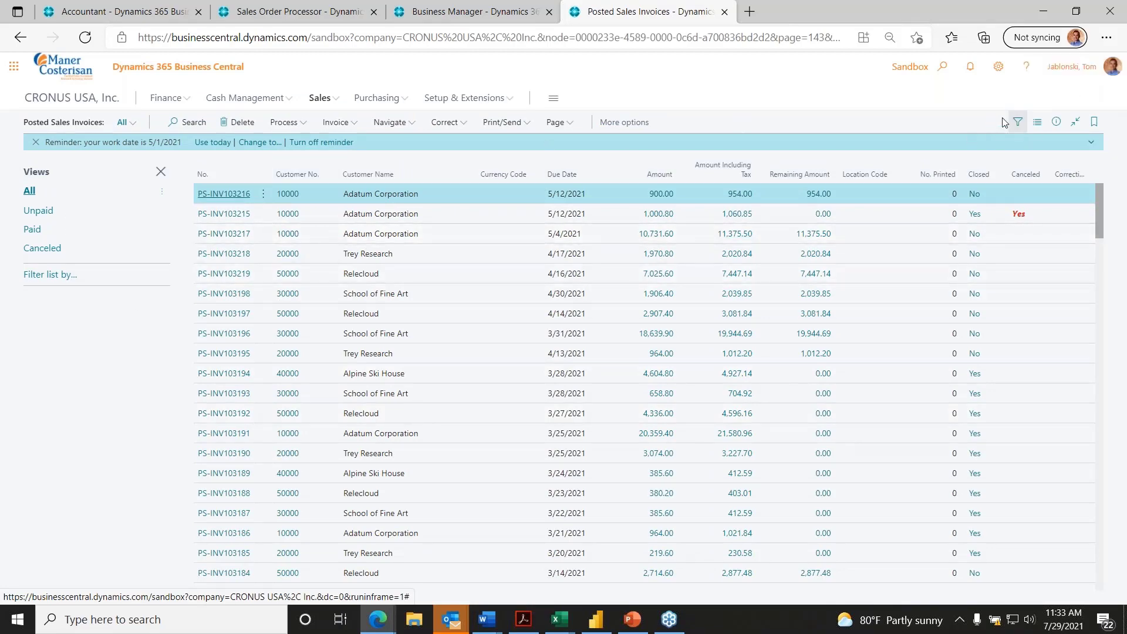
click(1017, 122)
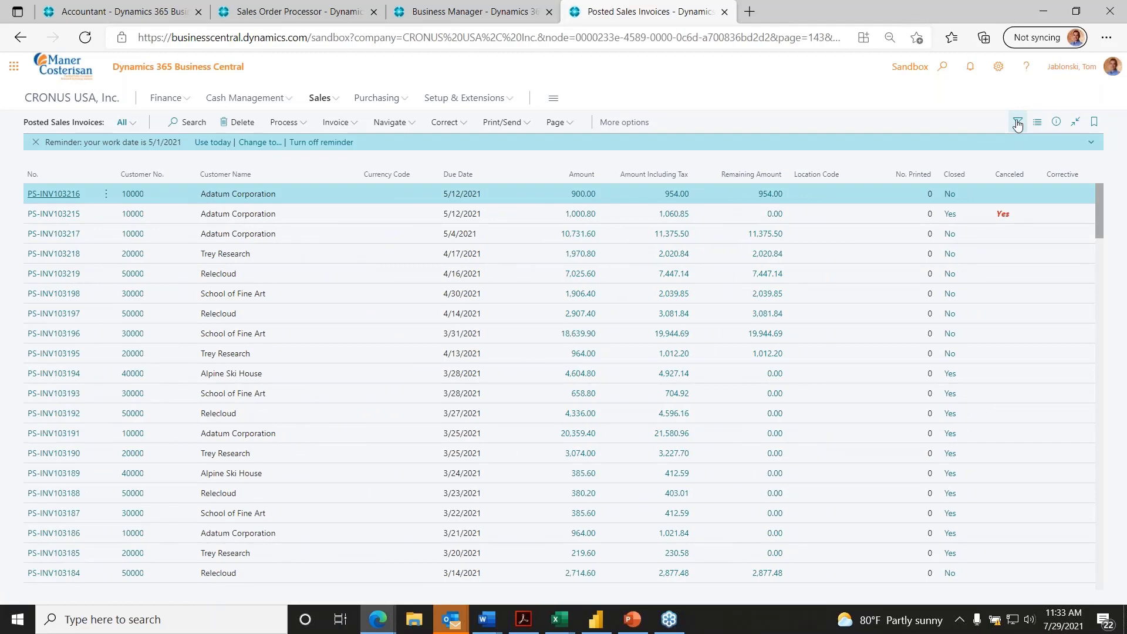
click(1018, 123)
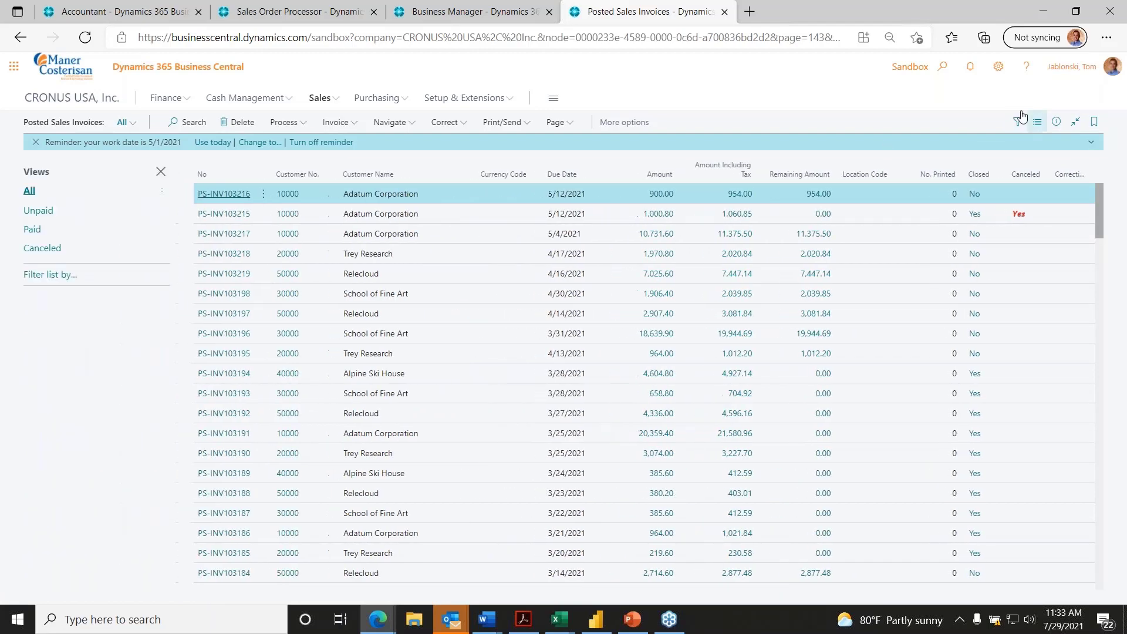
click(1017, 122)
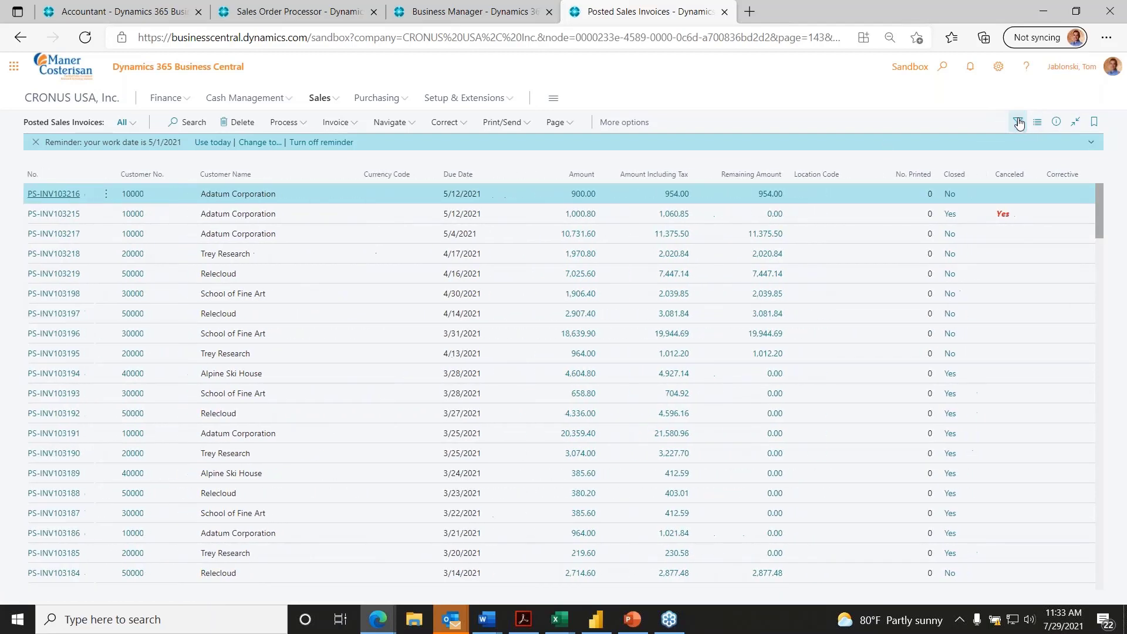
click(1018, 122)
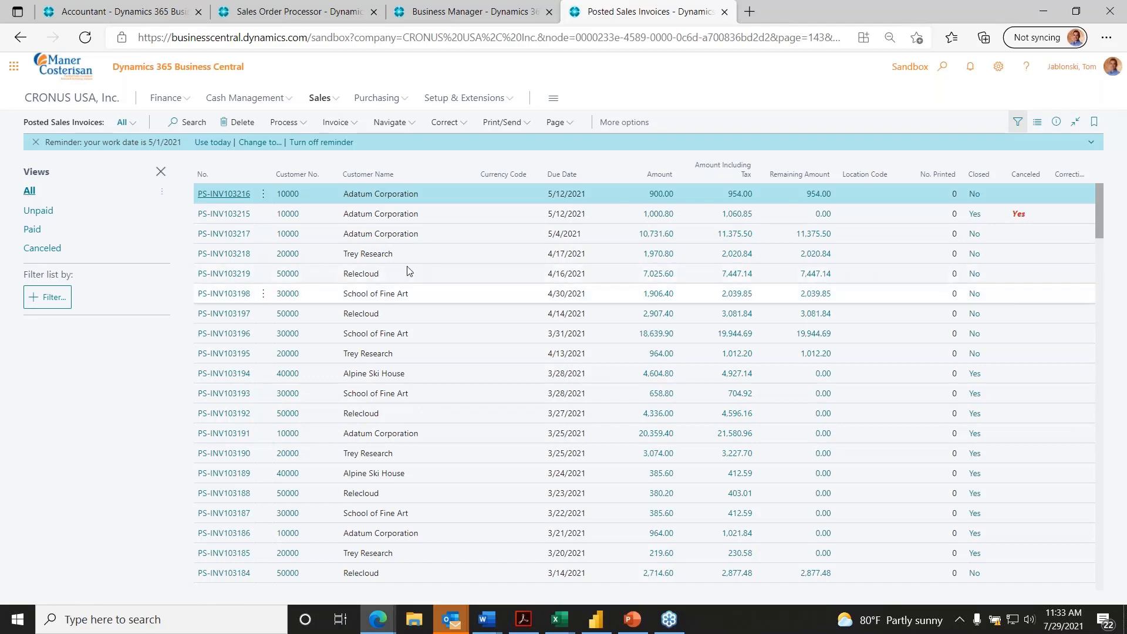
Step: Look through the posted sales invoices and sort them by Remaining Amount in descending order
scroll(696, 348, down, 10)
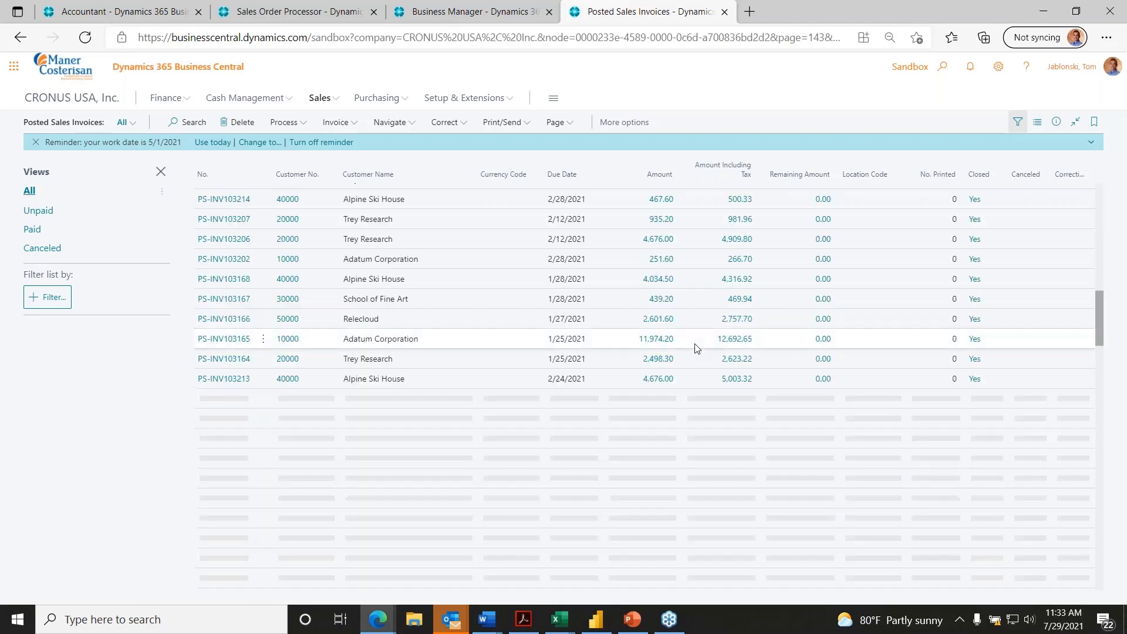
scroll(695, 352, down, 5)
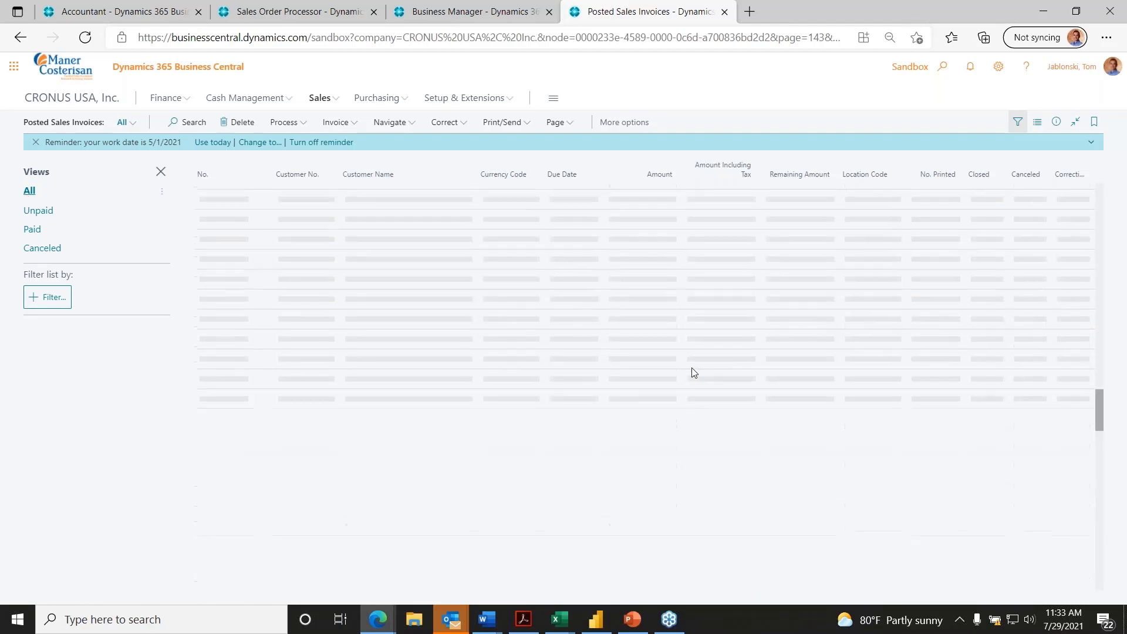
scroll(691, 369, down, 5)
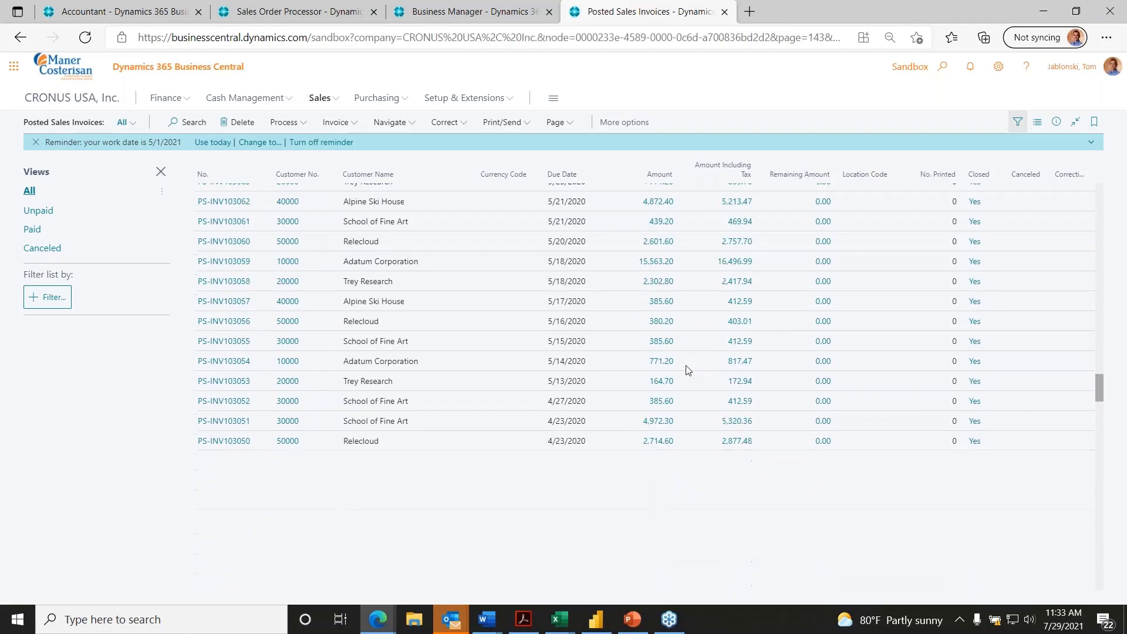
scroll(688, 369, down, 5)
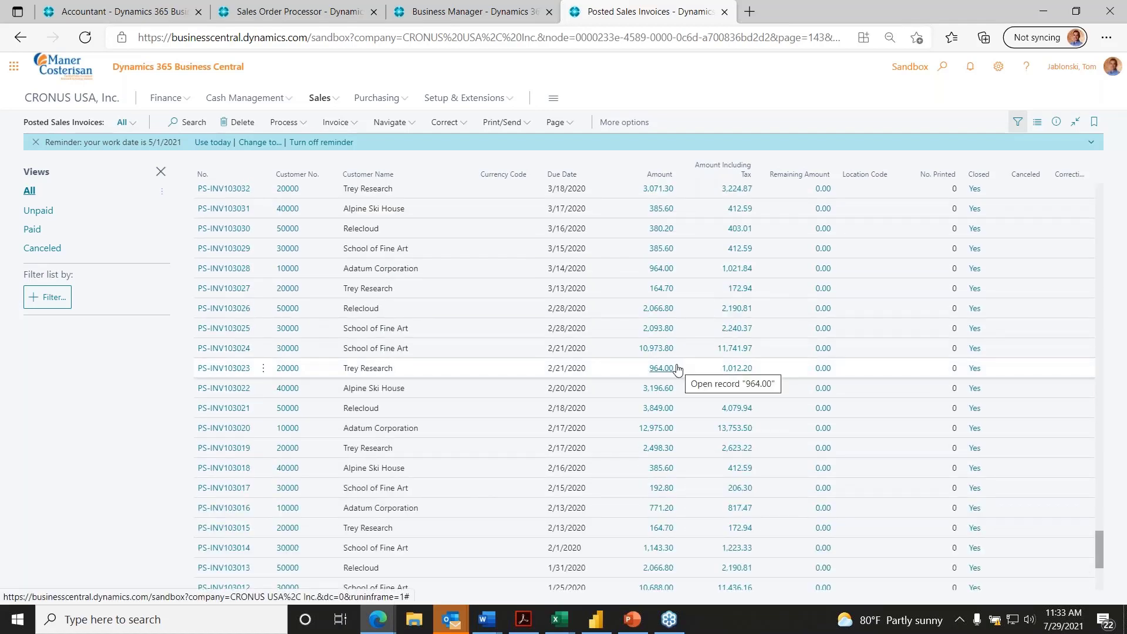
scroll(763, 411, down, 1)
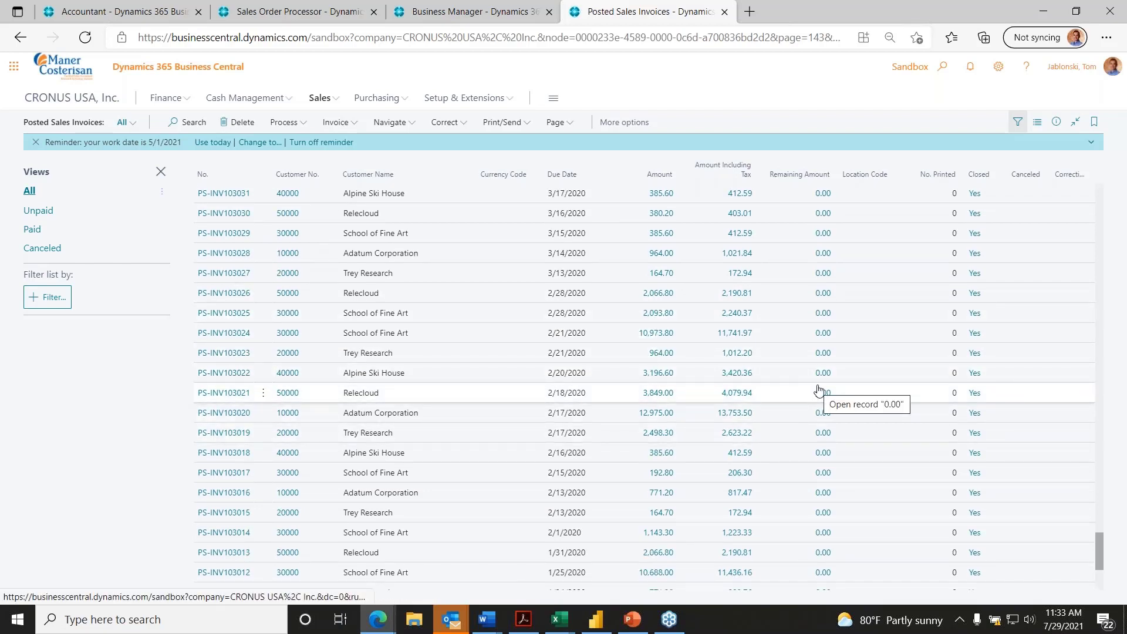
scroll(838, 276, up, 5)
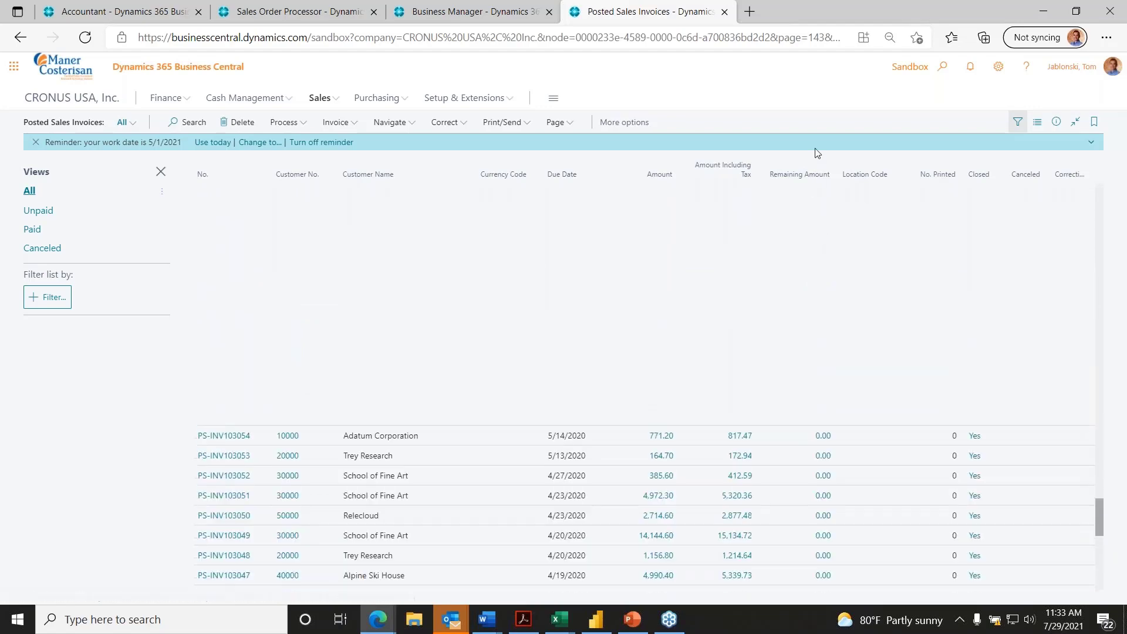
click(826, 167)
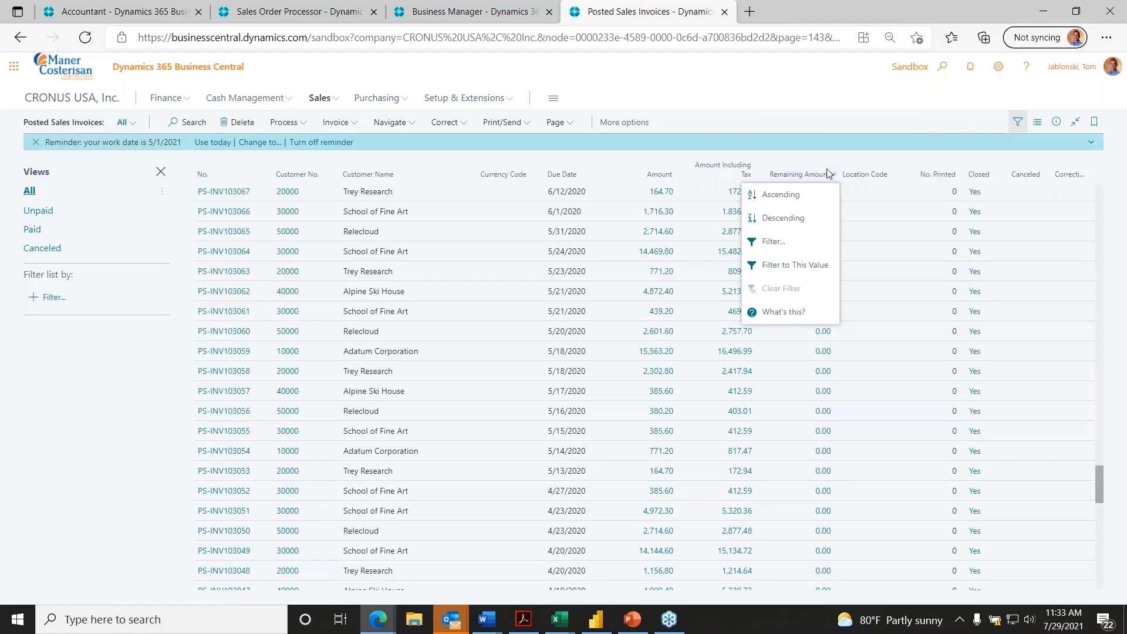
click(809, 223)
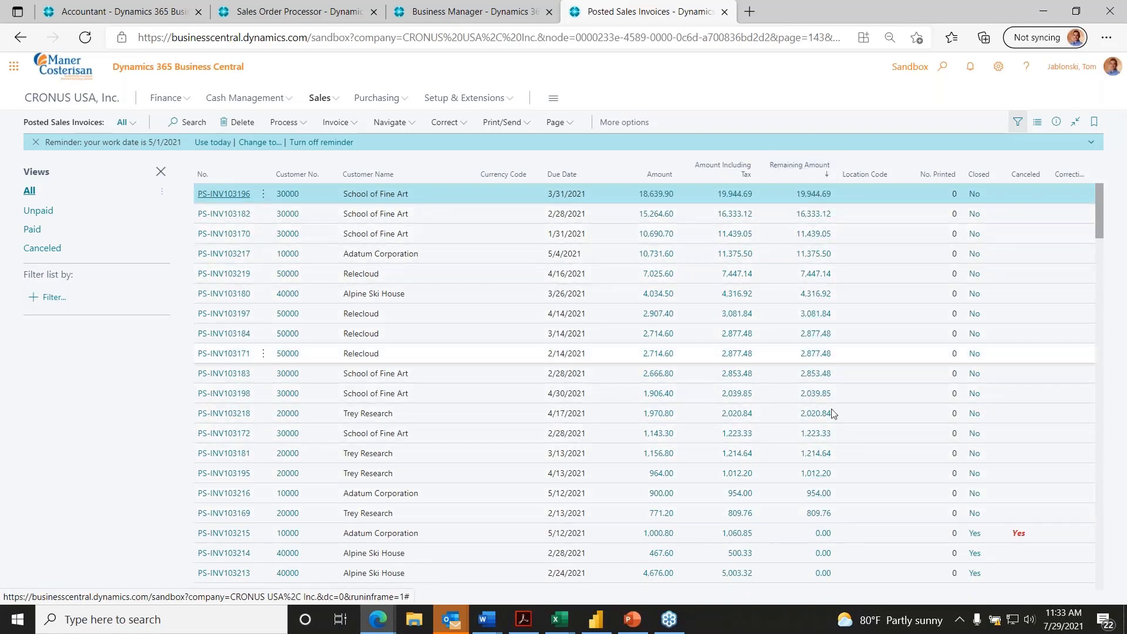
scroll(826, 520, down, 10)
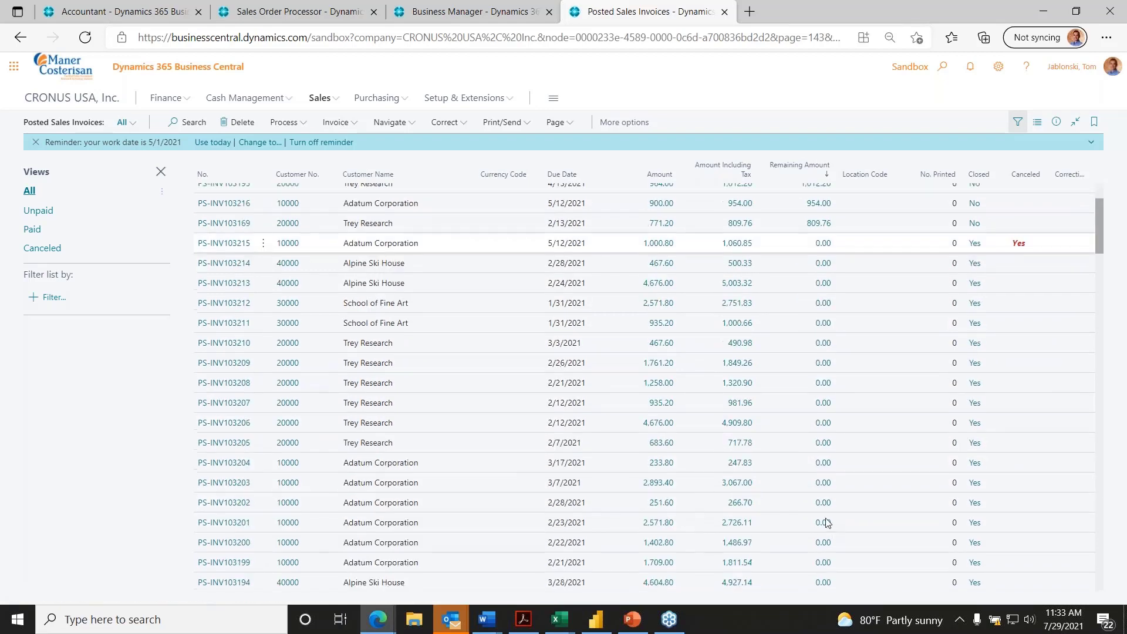
scroll(822, 481, up, 12)
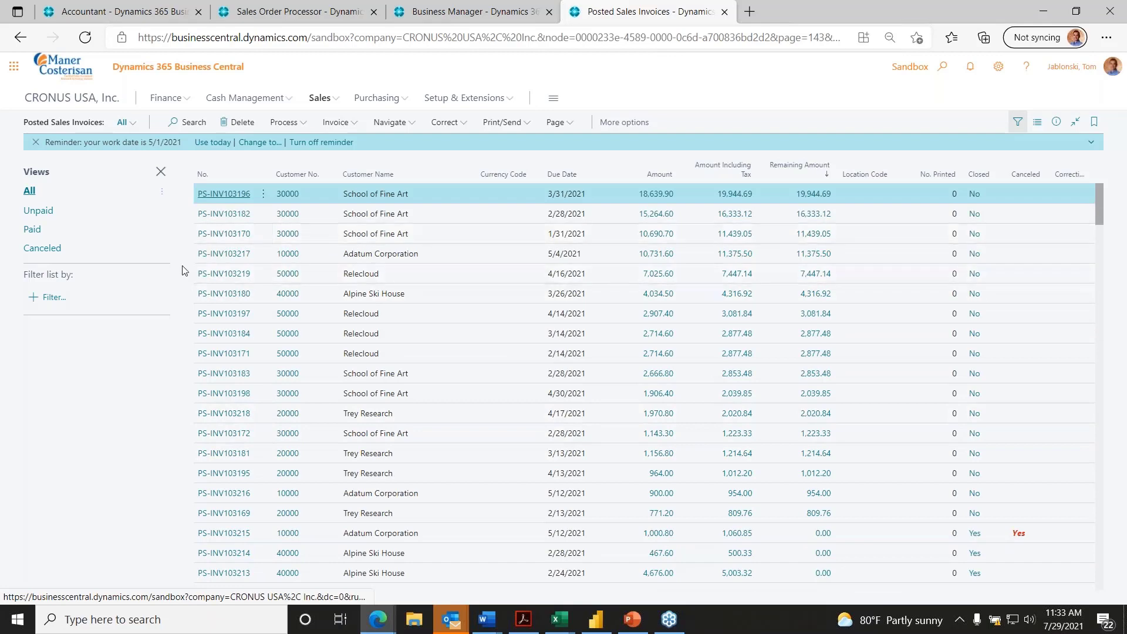
Step: Compare the Unpaid, Paid and Canceled views of the posted sales invoices and return to the Unpaid view
click(43, 216)
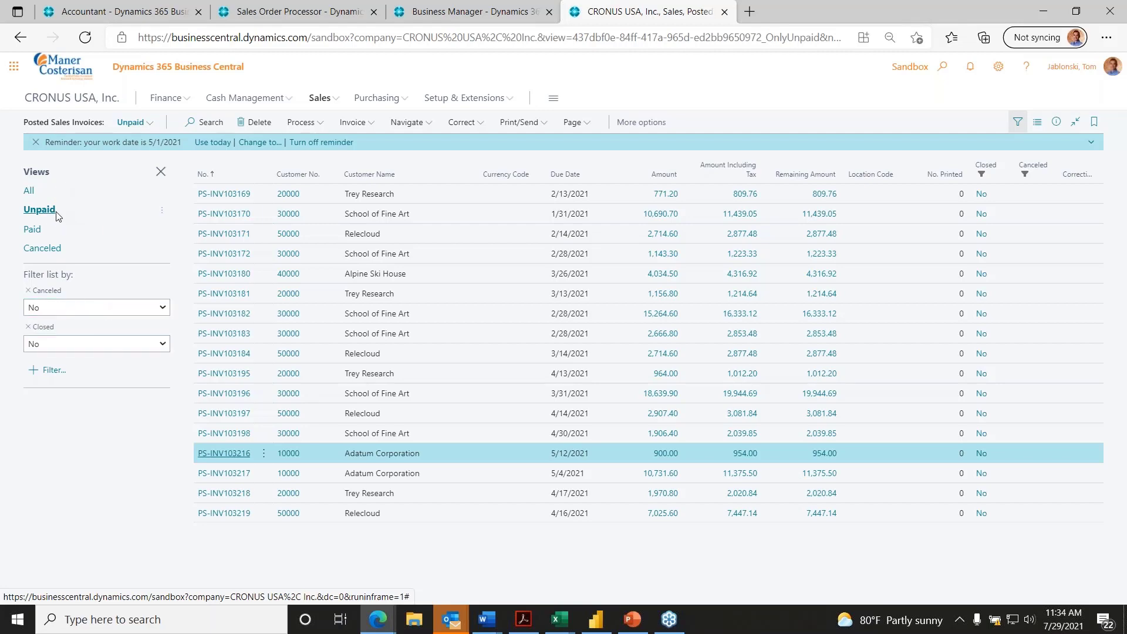
click(32, 229)
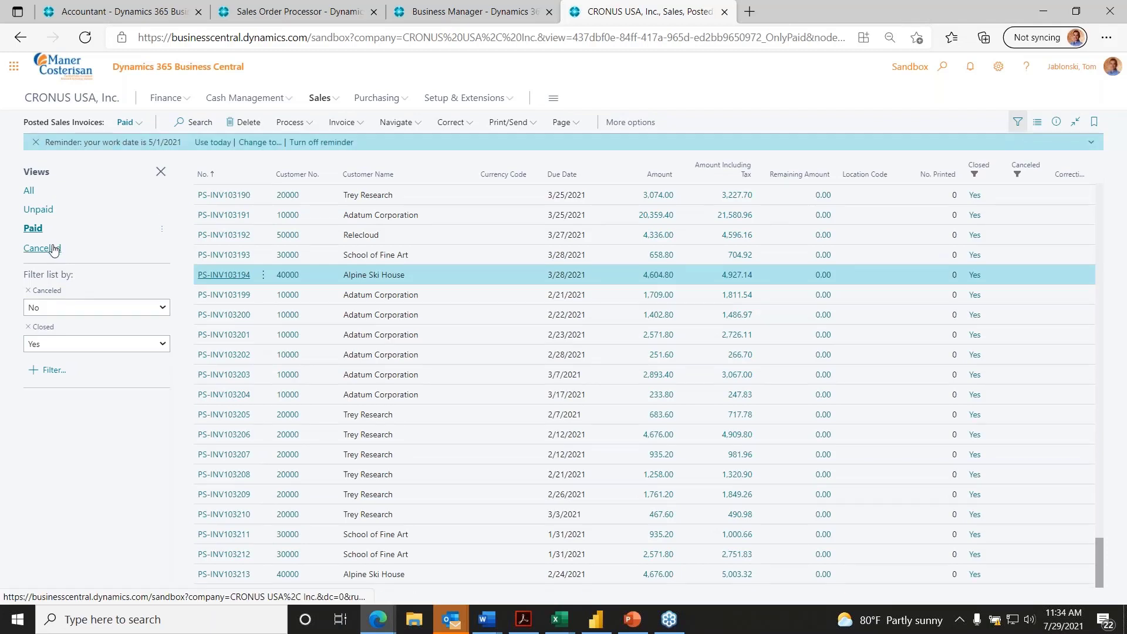
click(54, 248)
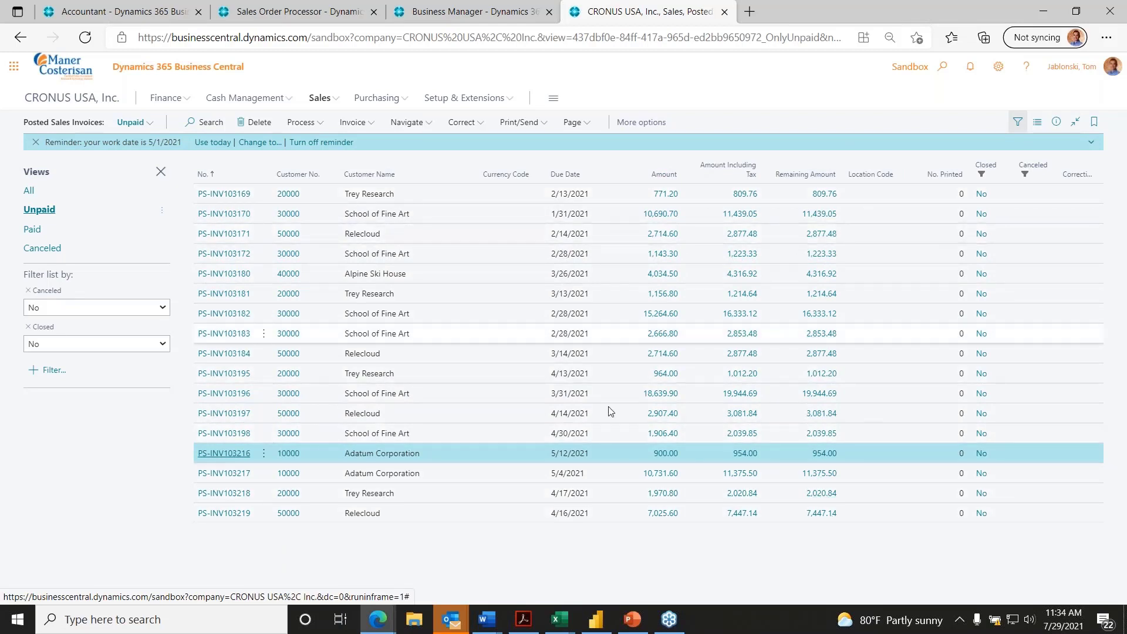
Step: Examine the first unpaid Trey Research invoice and its correction options, and return to the unpaid invoices list
click(235, 194)
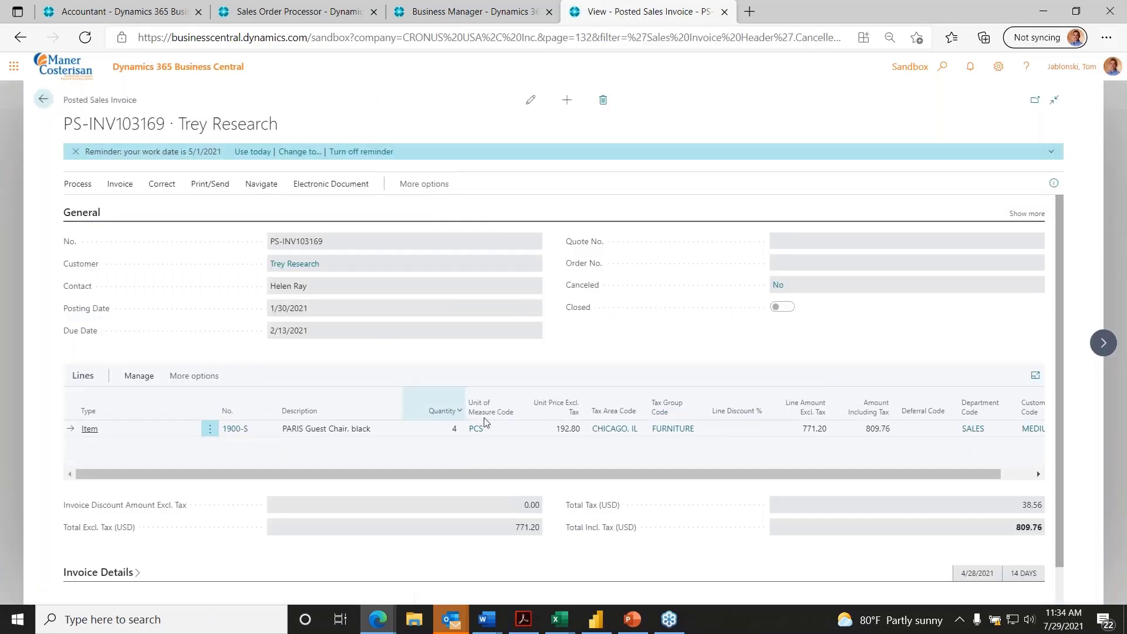
scroll(652, 399, down, 1)
scroll(651, 401, up, 1)
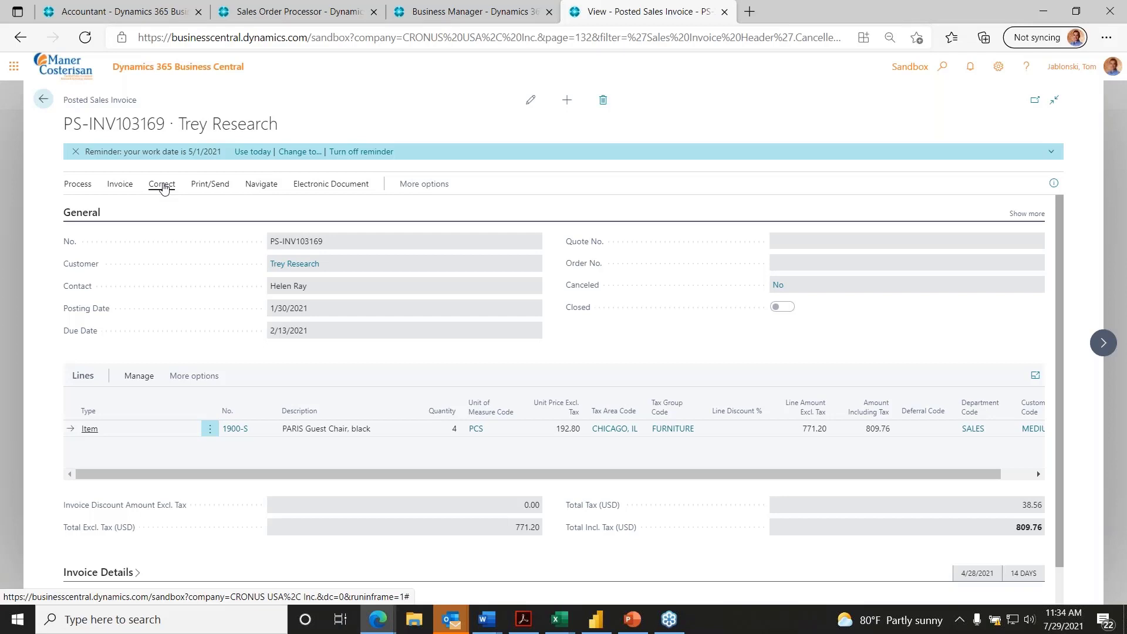
click(163, 185)
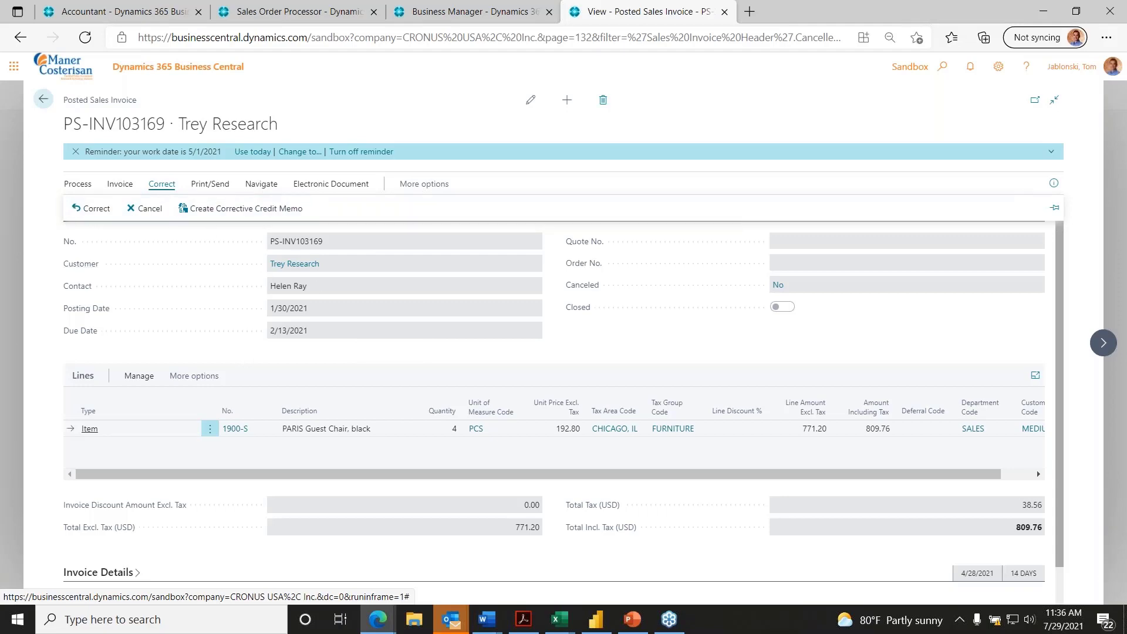
click(43, 99)
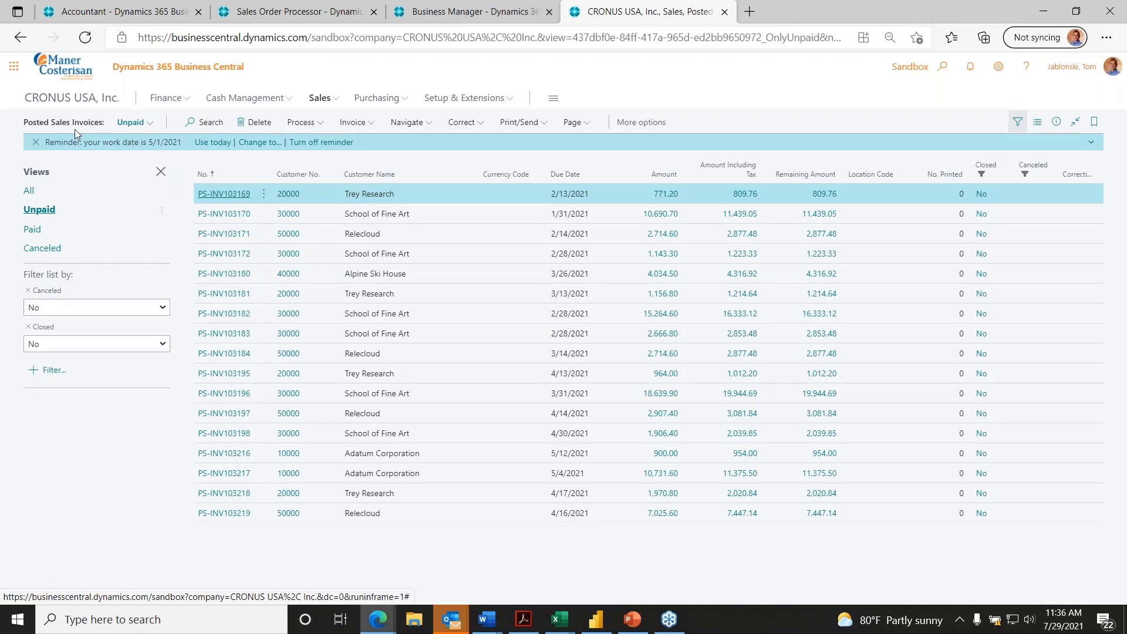
Step: Open the first Fabrikam, Inc. purchase order from the Purchase Orders list and start personalizing its page
click(67, 100)
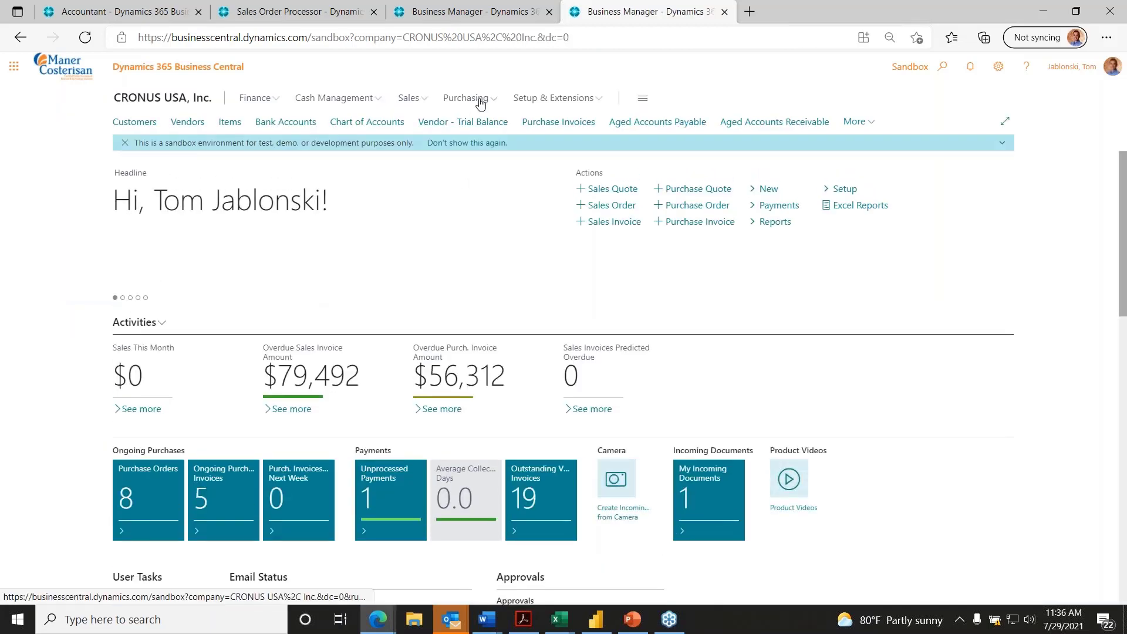
click(473, 99)
click(364, 128)
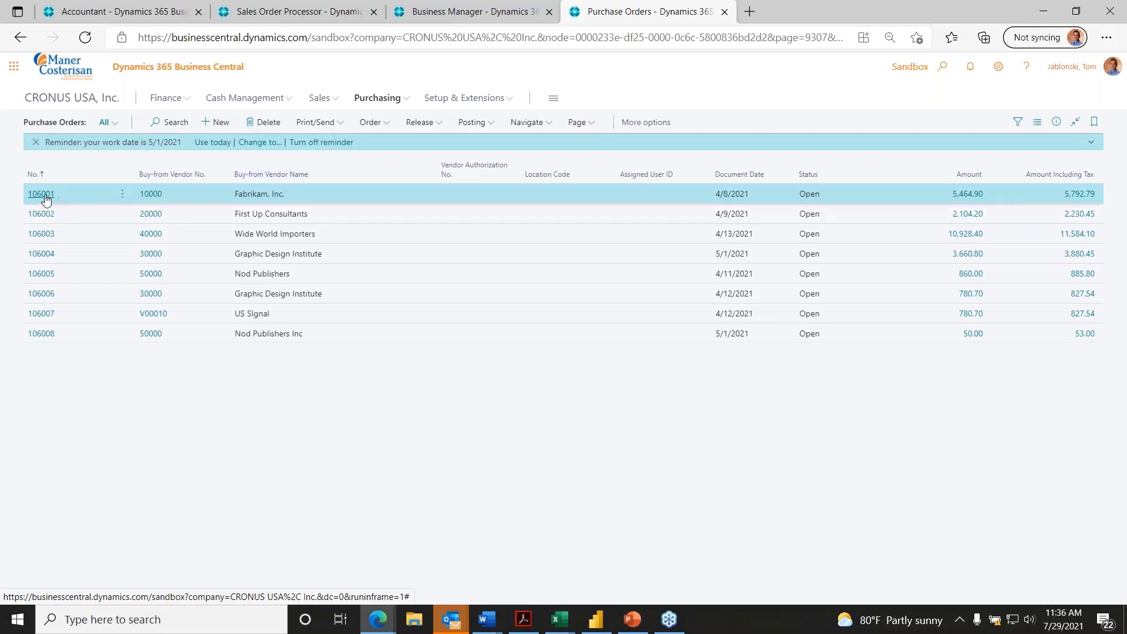
click(46, 197)
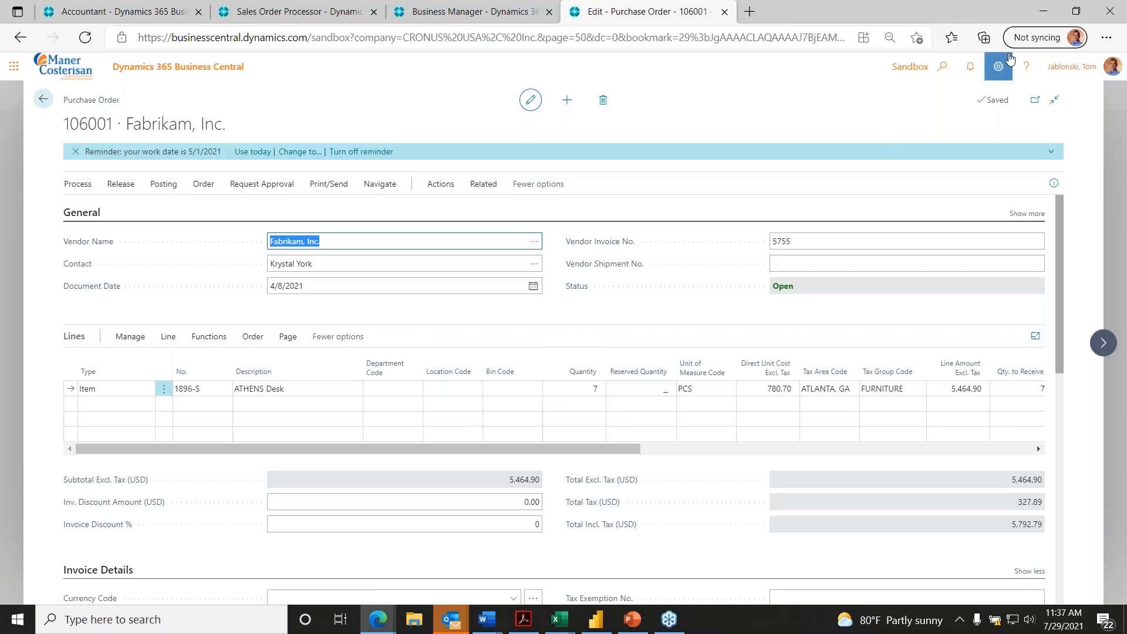
click(1000, 68)
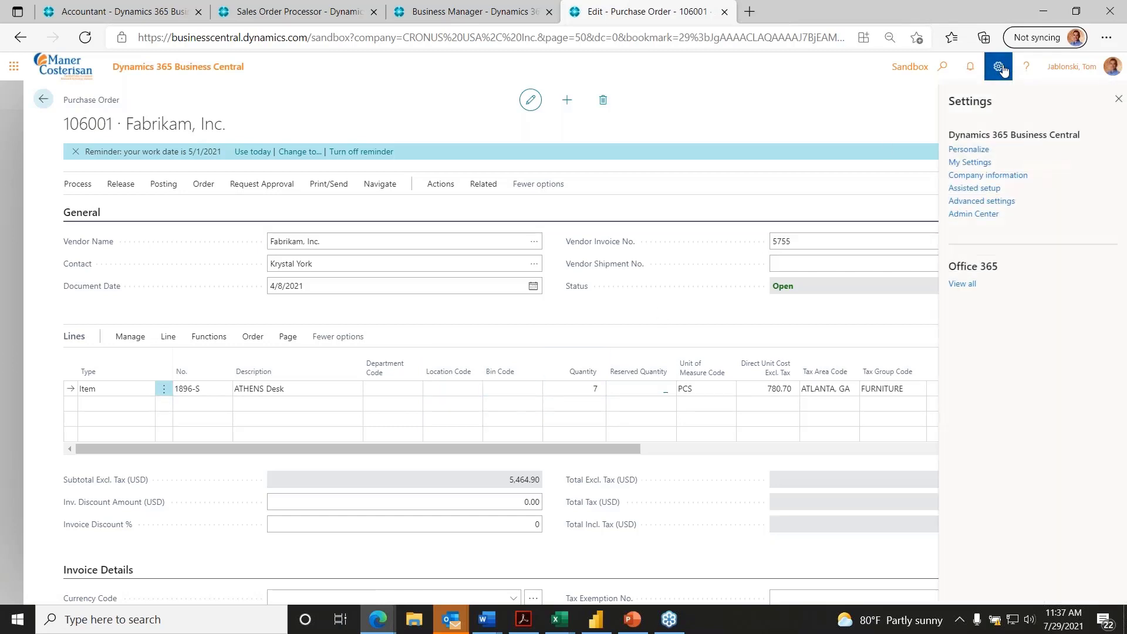
click(968, 150)
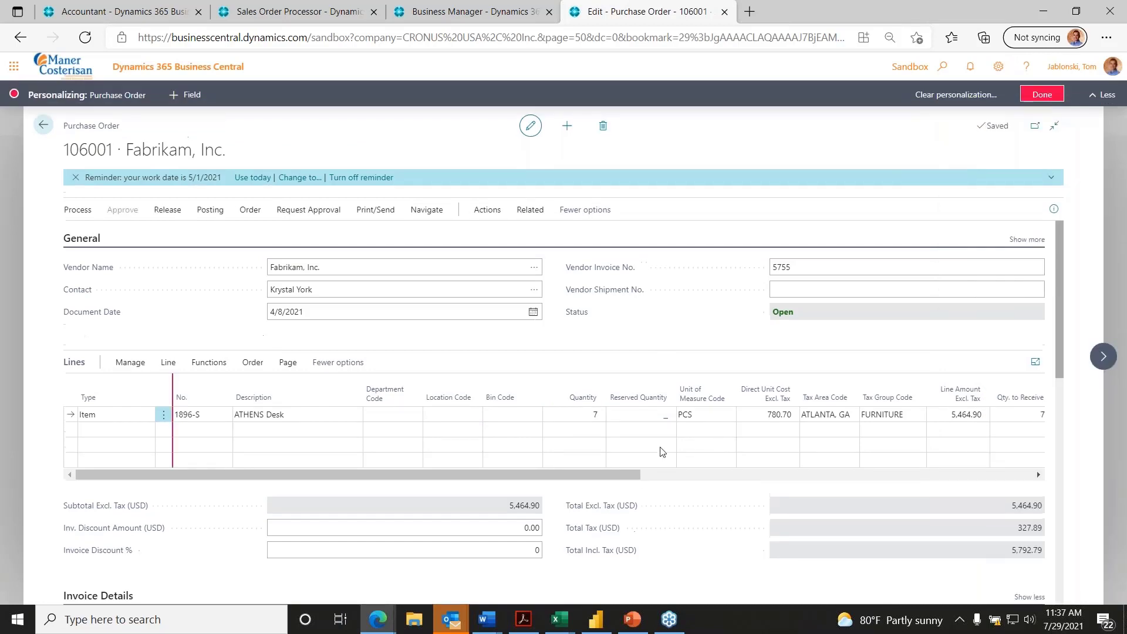
Step: Hide the Bin Code and Location Code columns in the purchase order lines
click(539, 386)
click(570, 441)
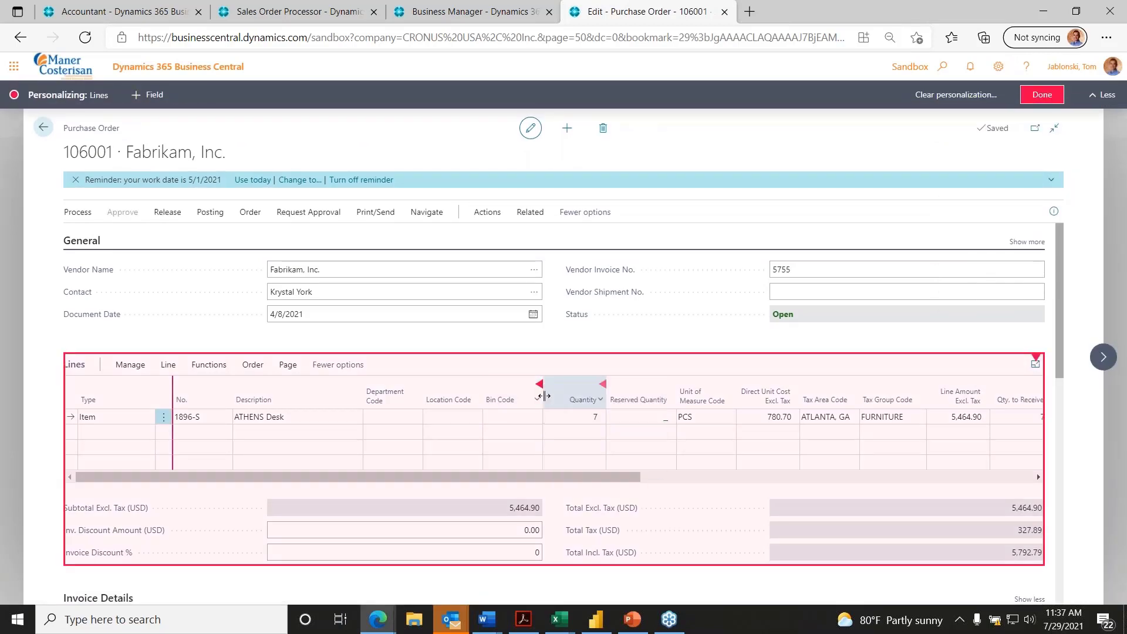
click(480, 386)
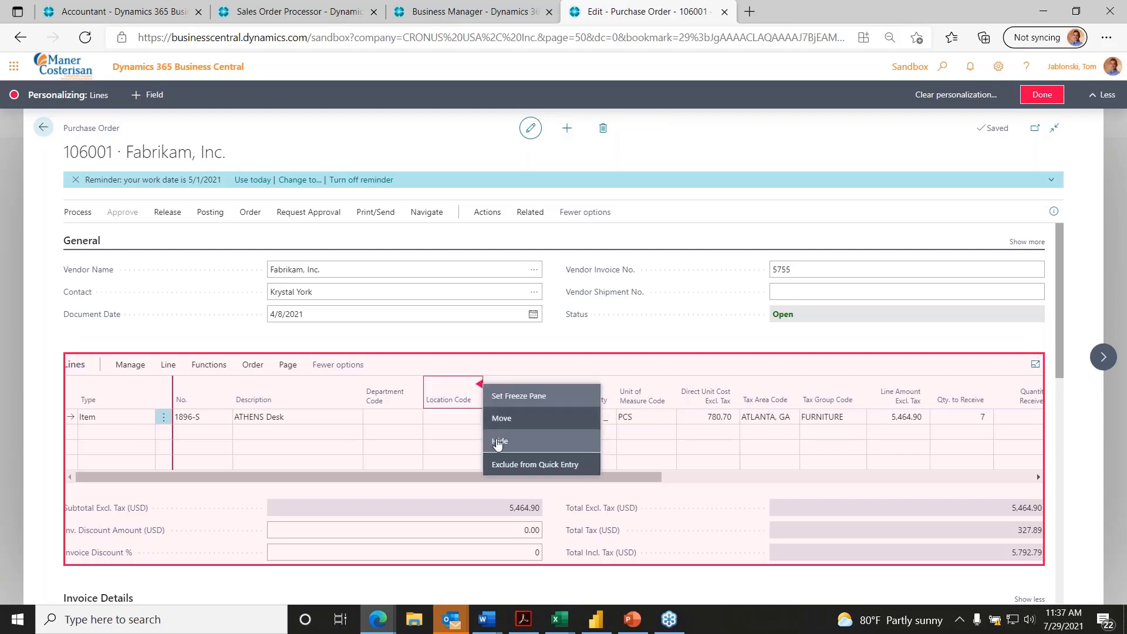
click(495, 438)
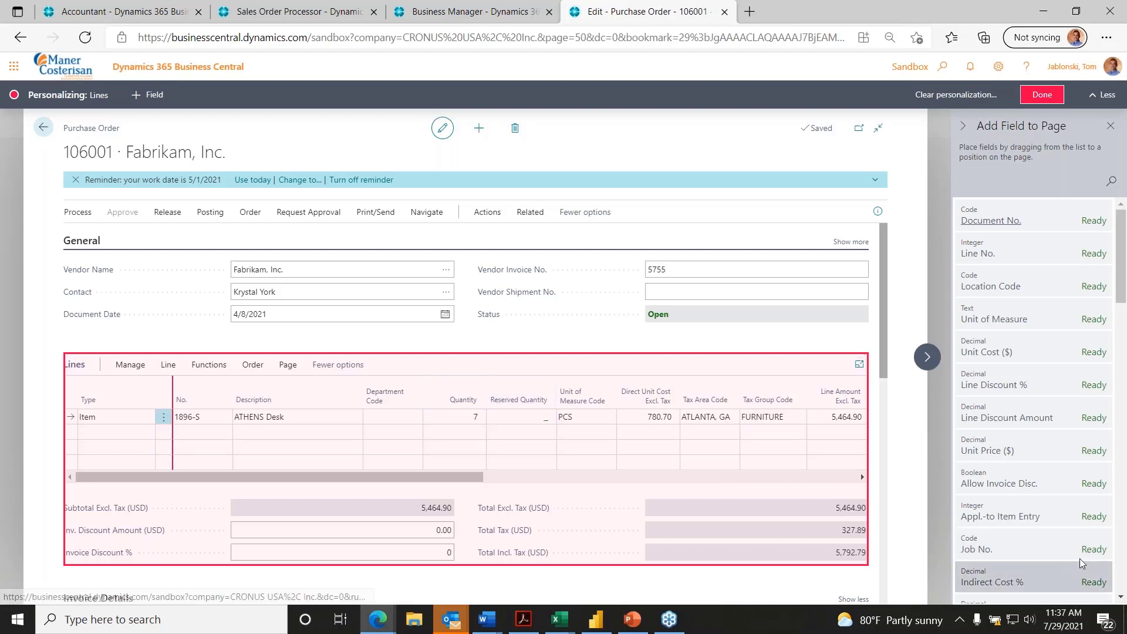
Step: Look through the list of fields that can be added to the purchase order lines
scroll(1018, 543, down, 10)
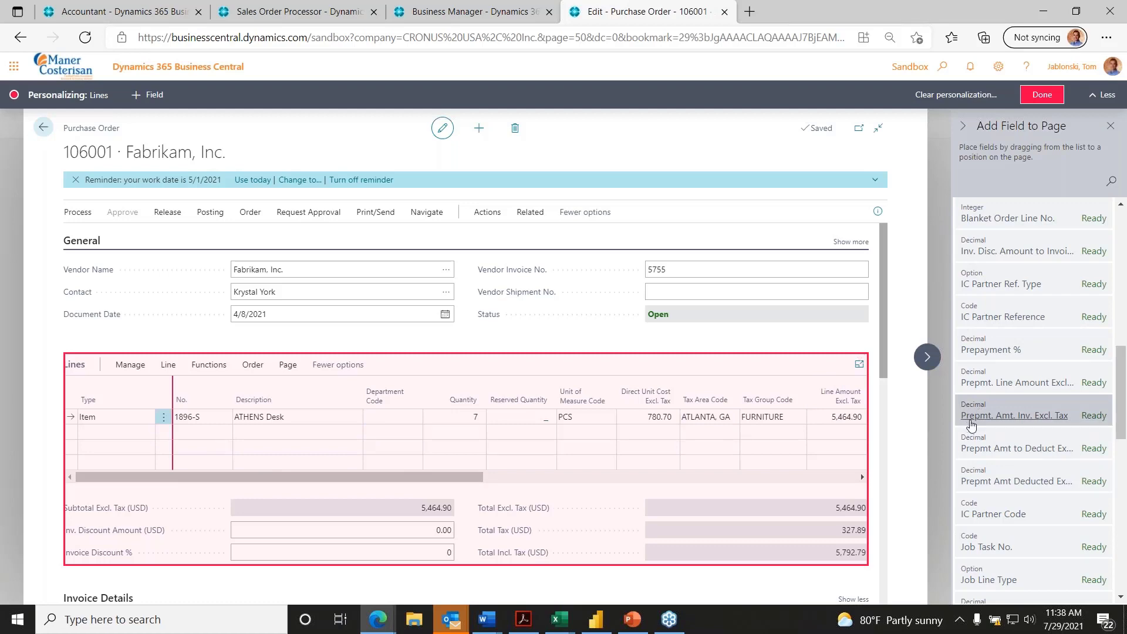
drag(970, 427, 663, 392)
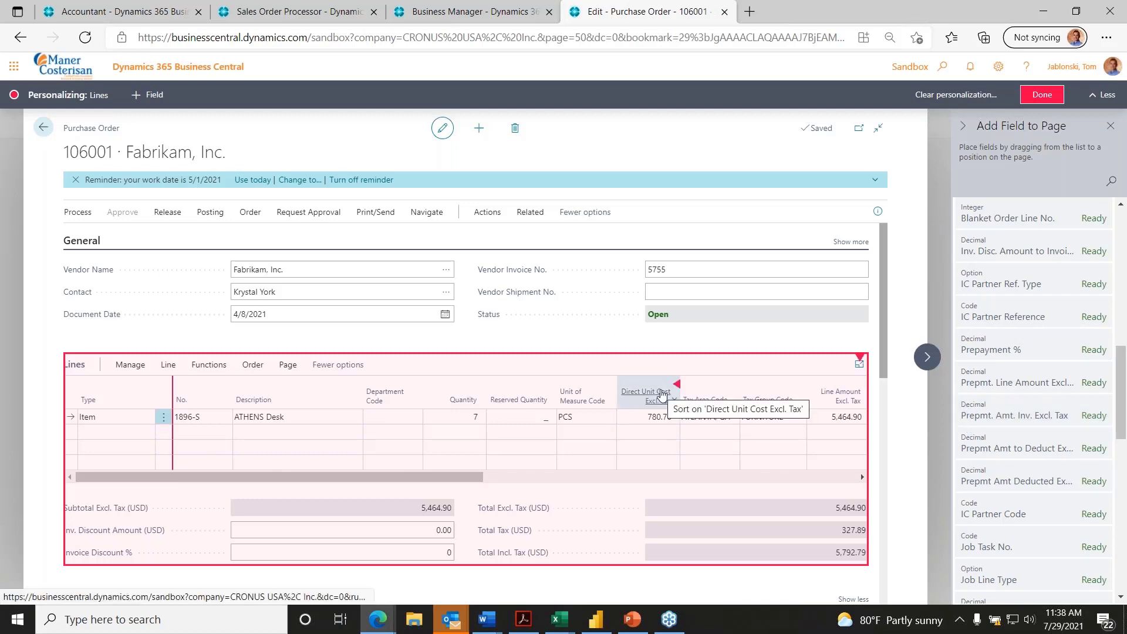
Step: Collapse the Shipping and Payment section and reduce Invoice Details to its main fields
scroll(472, 369, down, 3)
scroll(472, 369, down, 9)
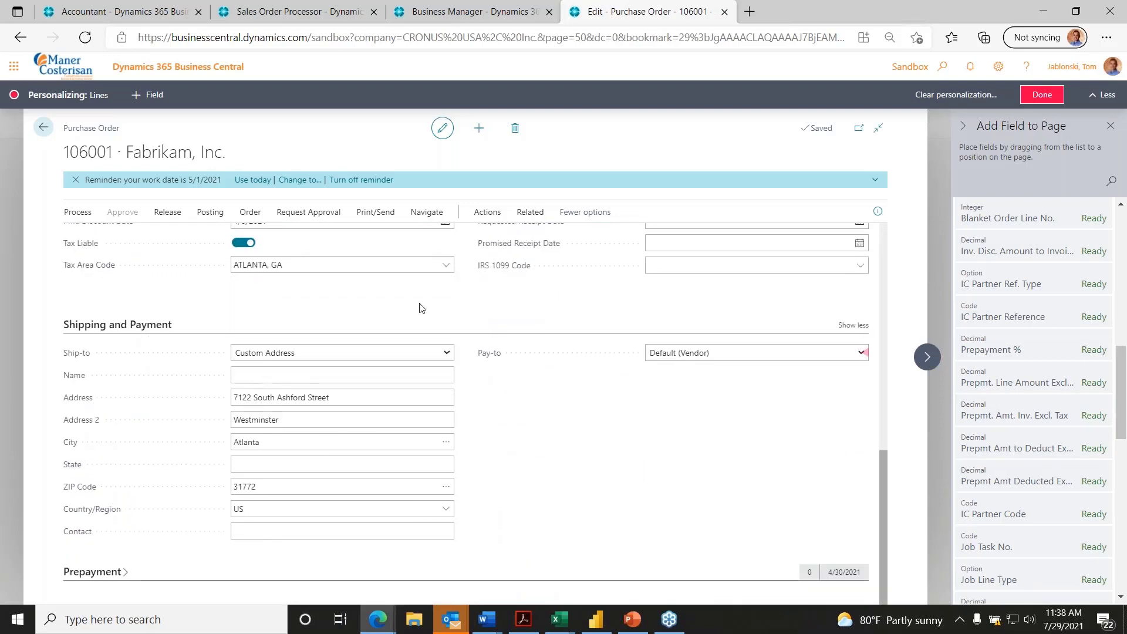
click(123, 325)
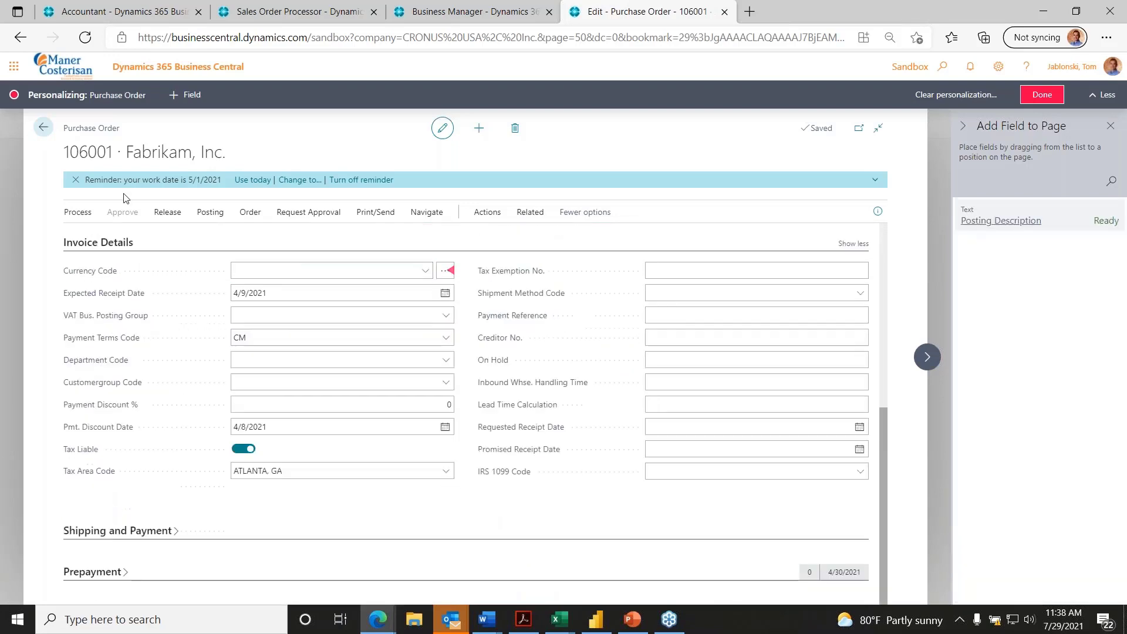
click(100, 242)
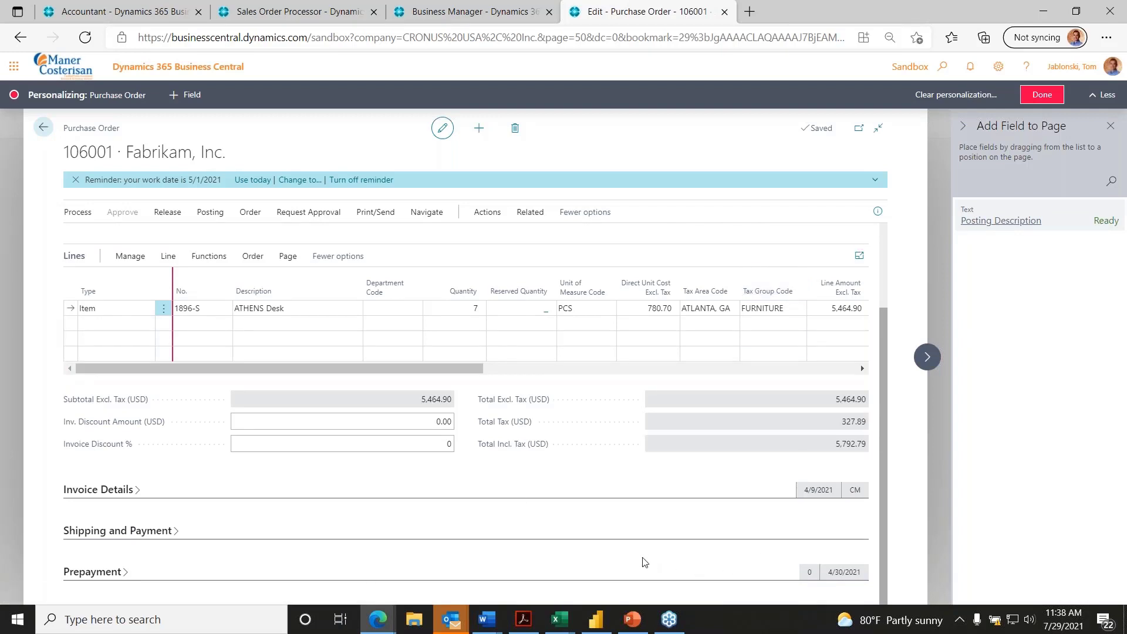
click(133, 490)
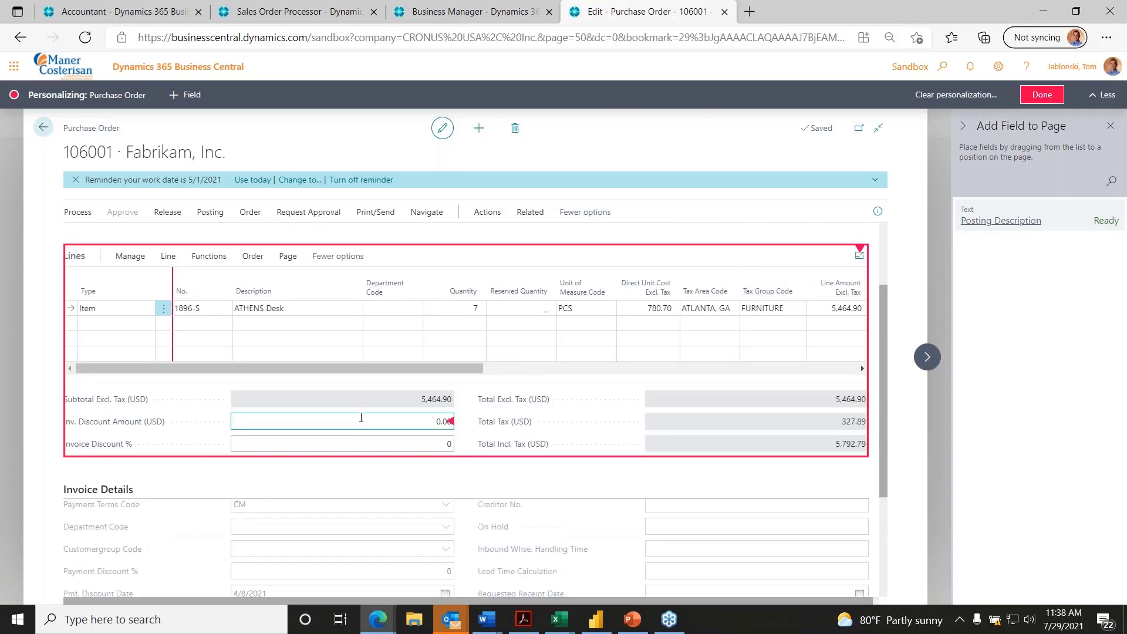
scroll(481, 442, down, 3)
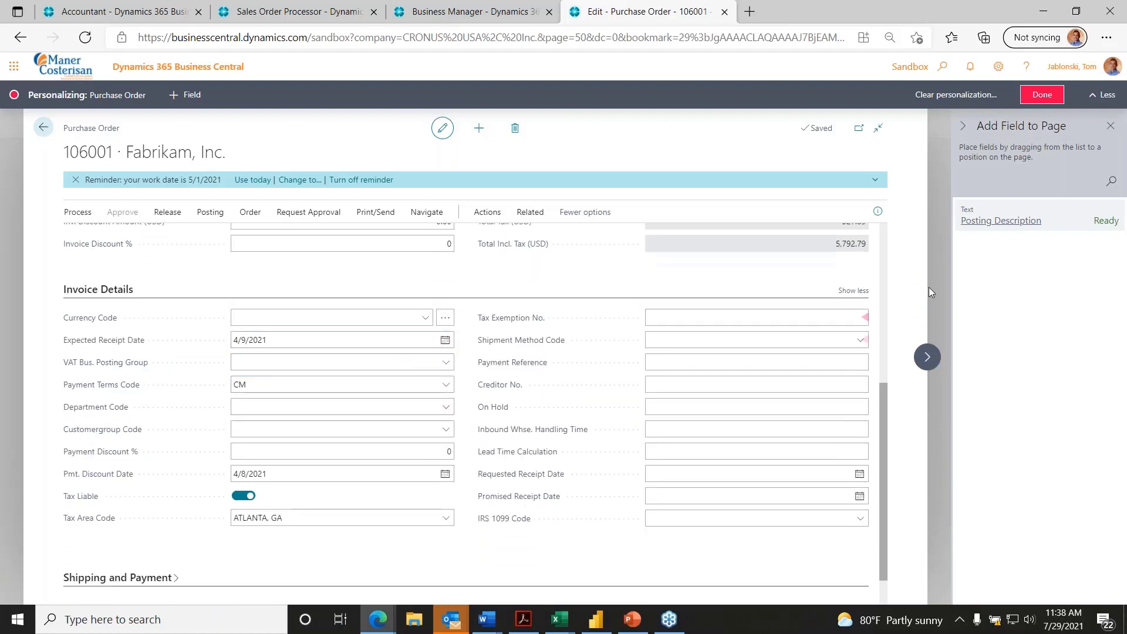
click(856, 292)
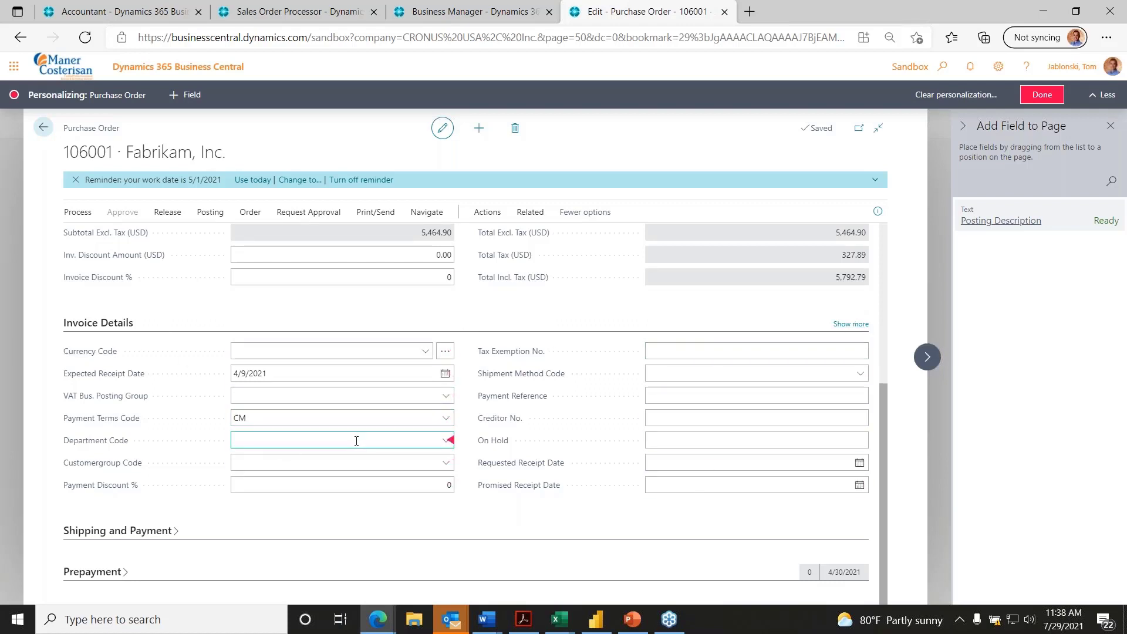
Step: Check the personalization options of Department Code, and move the Payment Terms Code field from Invoice Details into the General section
click(451, 440)
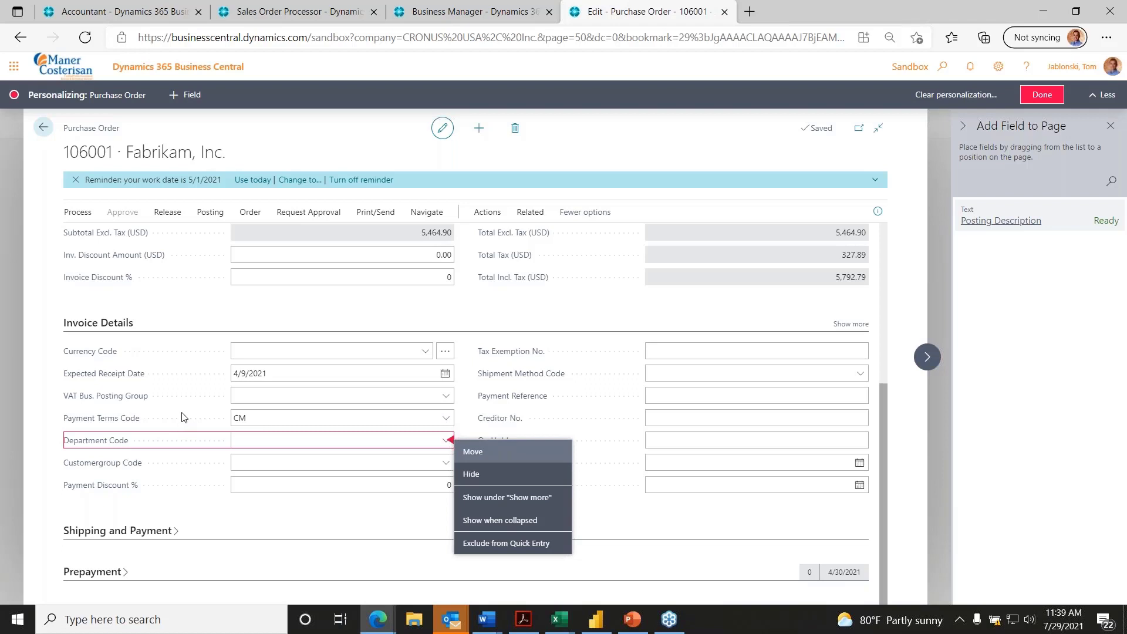
click(210, 419)
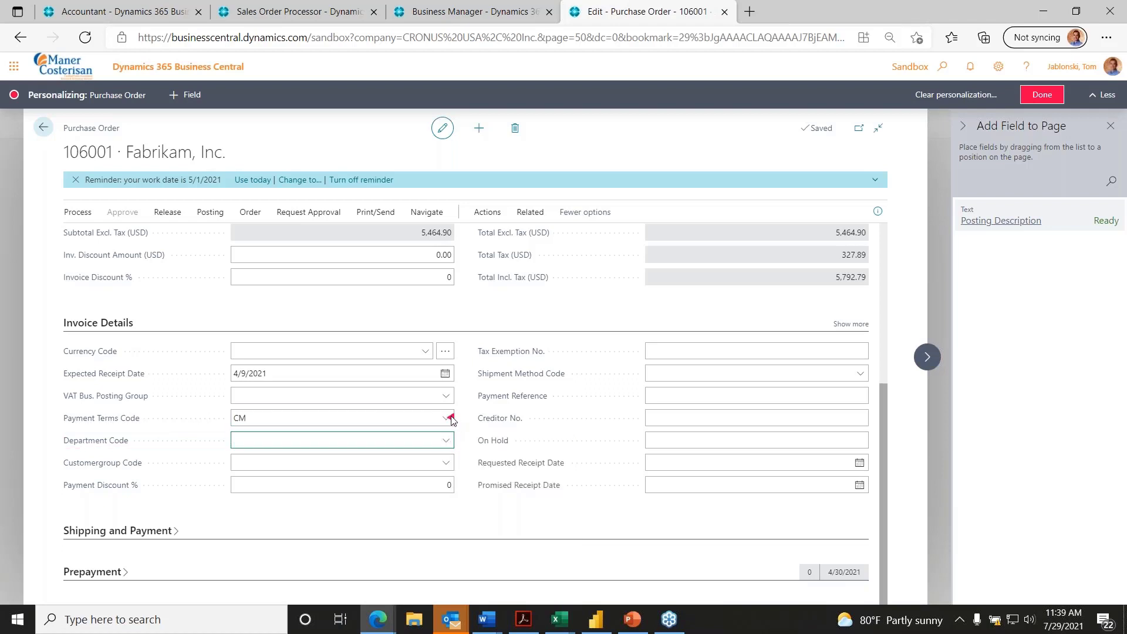
click(451, 418)
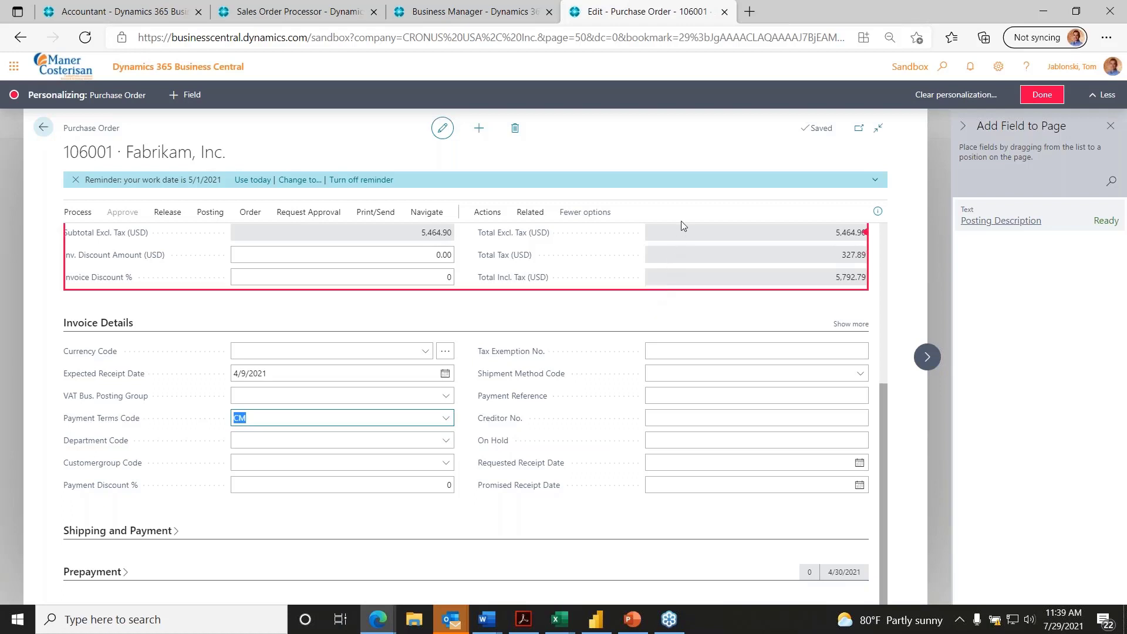
drag(377, 412, 614, 329)
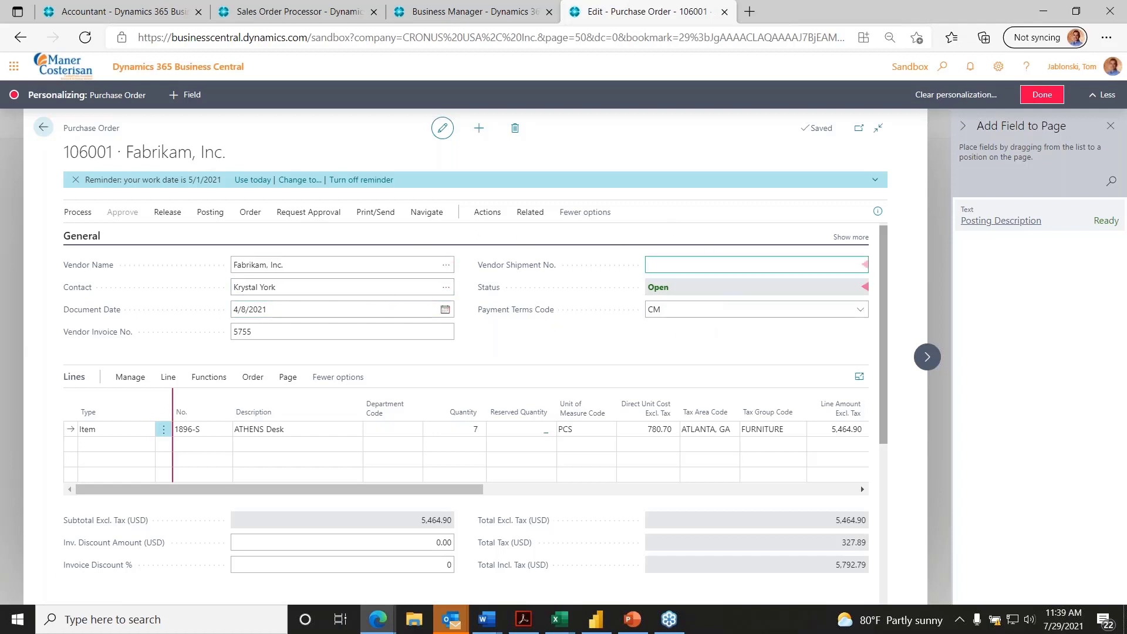
Step: Expand the General section to show its additional fields and finish personalizing the purchase order page
click(854, 239)
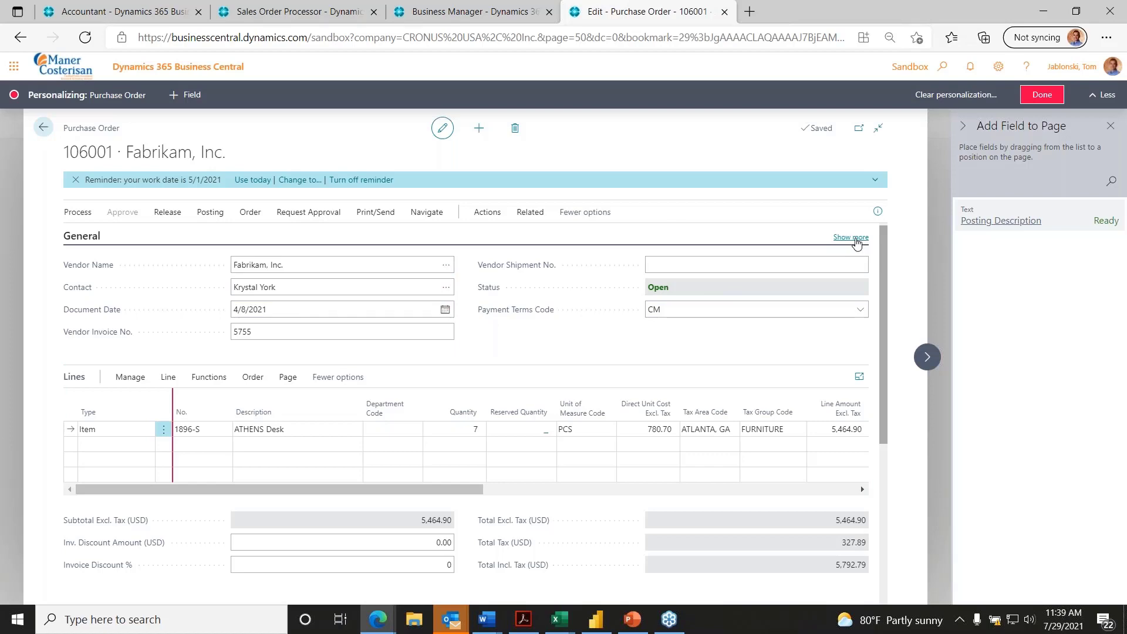
click(856, 240)
click(111, 245)
click(856, 238)
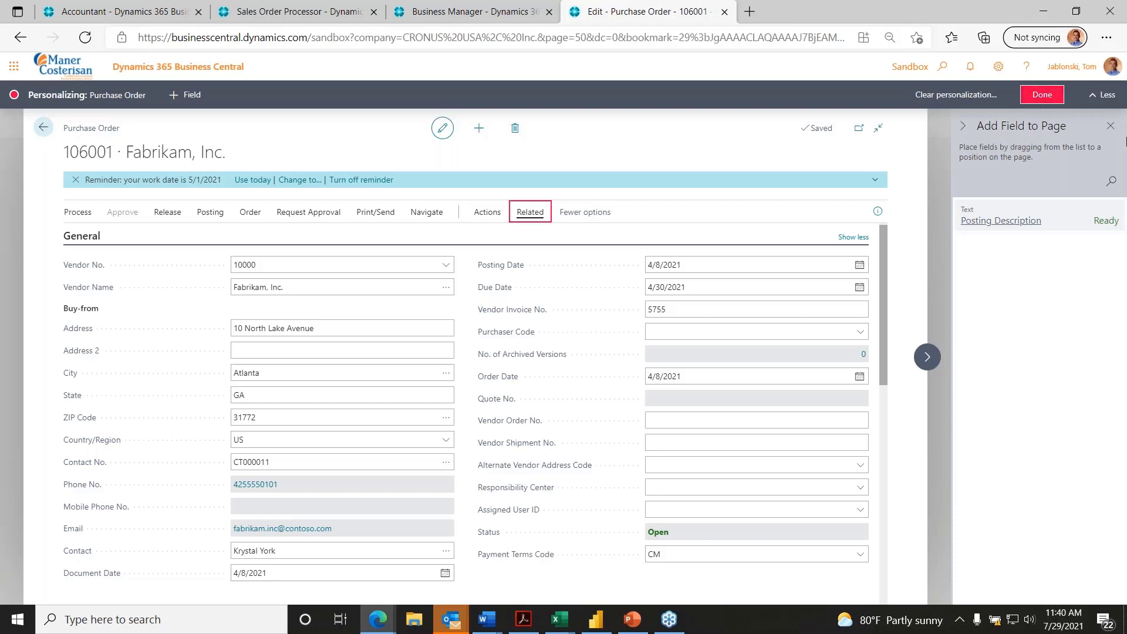
click(1042, 95)
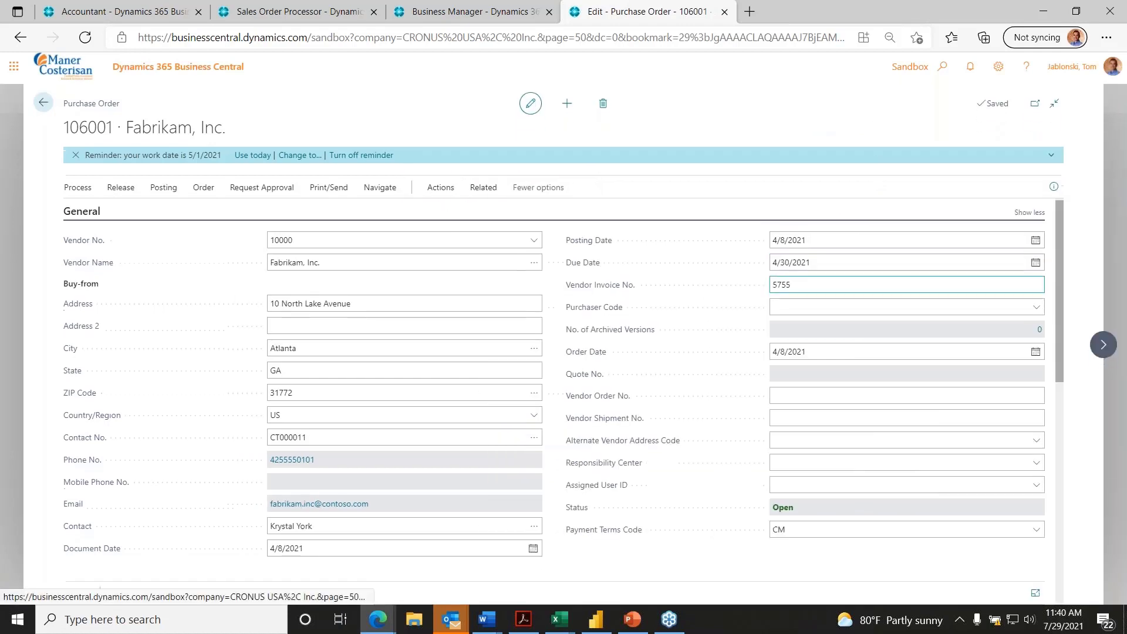
Step: Collapse the General section and open a print preview of the Fabrikam, Inc. purchase order
click(82, 209)
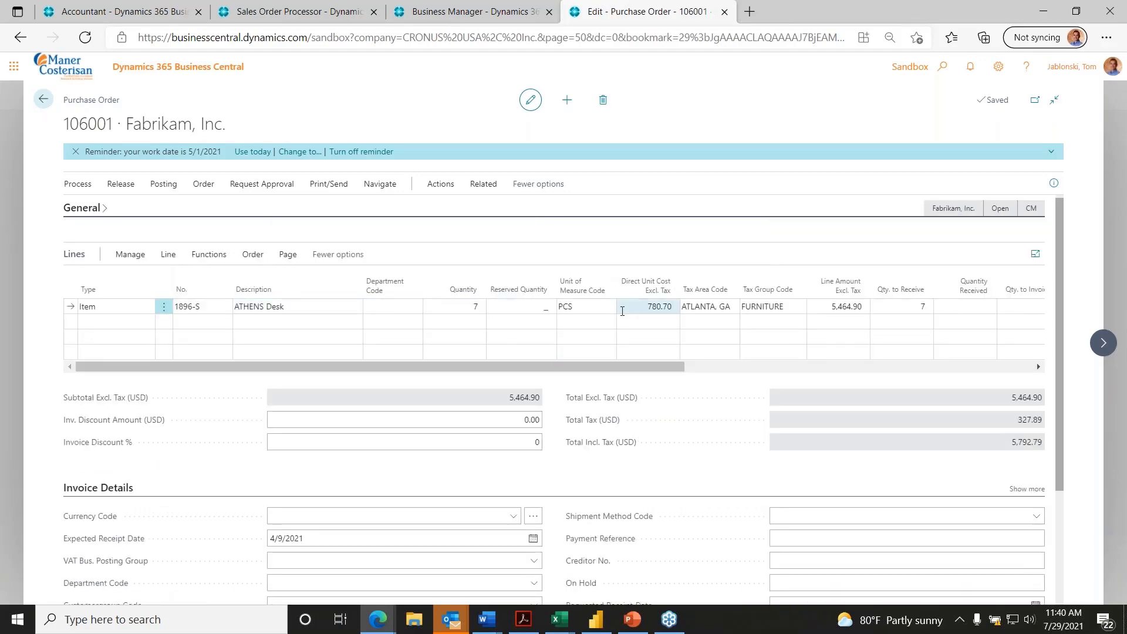
click(329, 184)
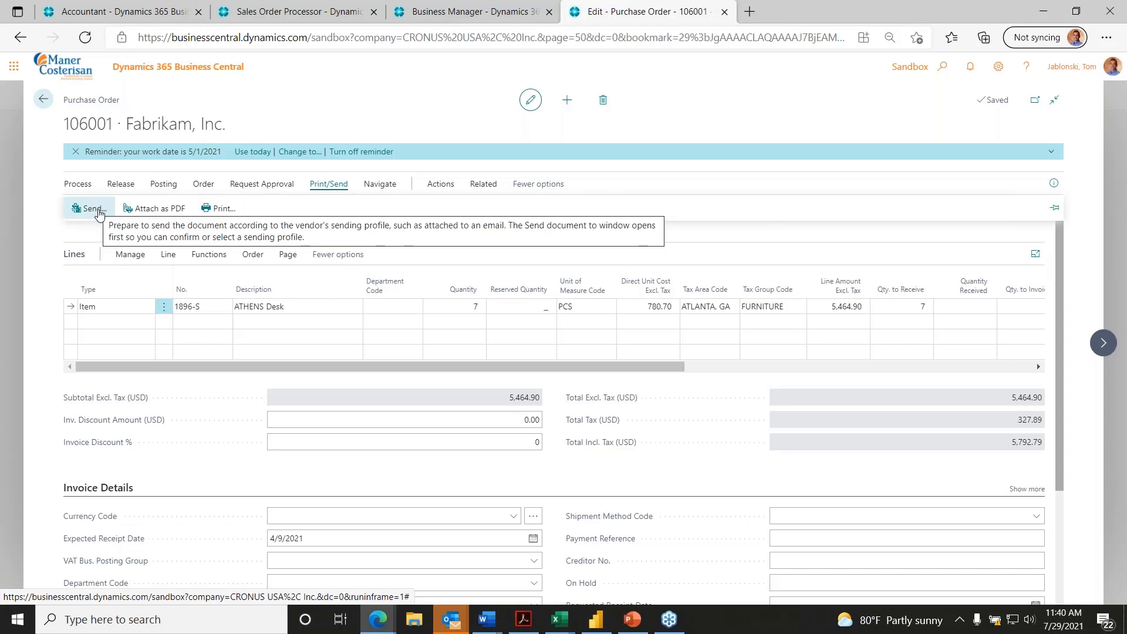
click(229, 209)
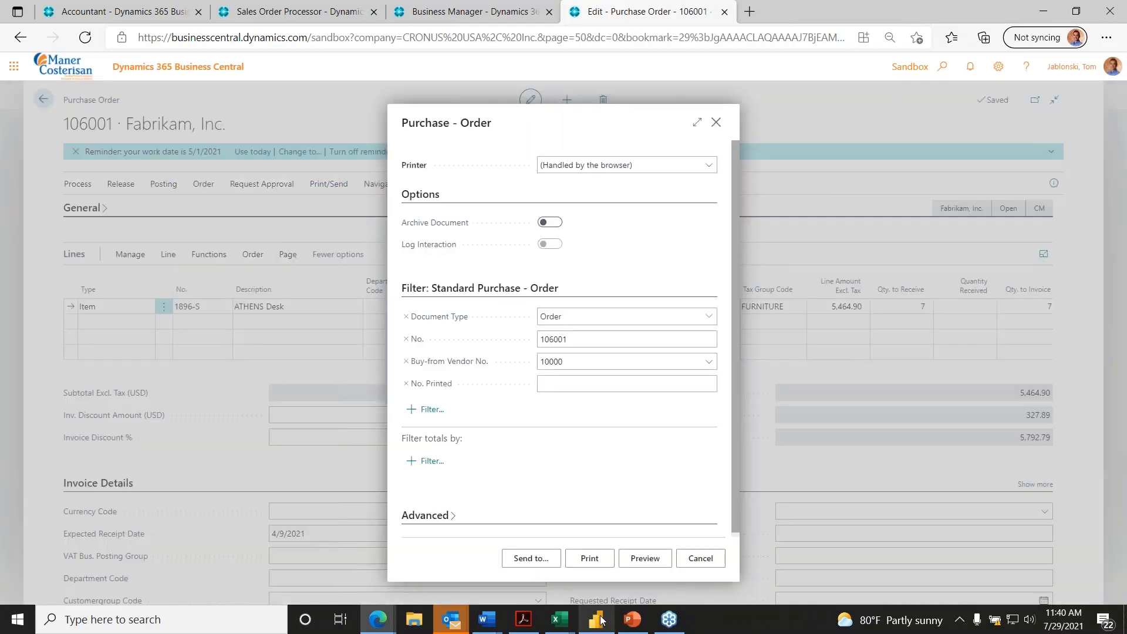
click(658, 558)
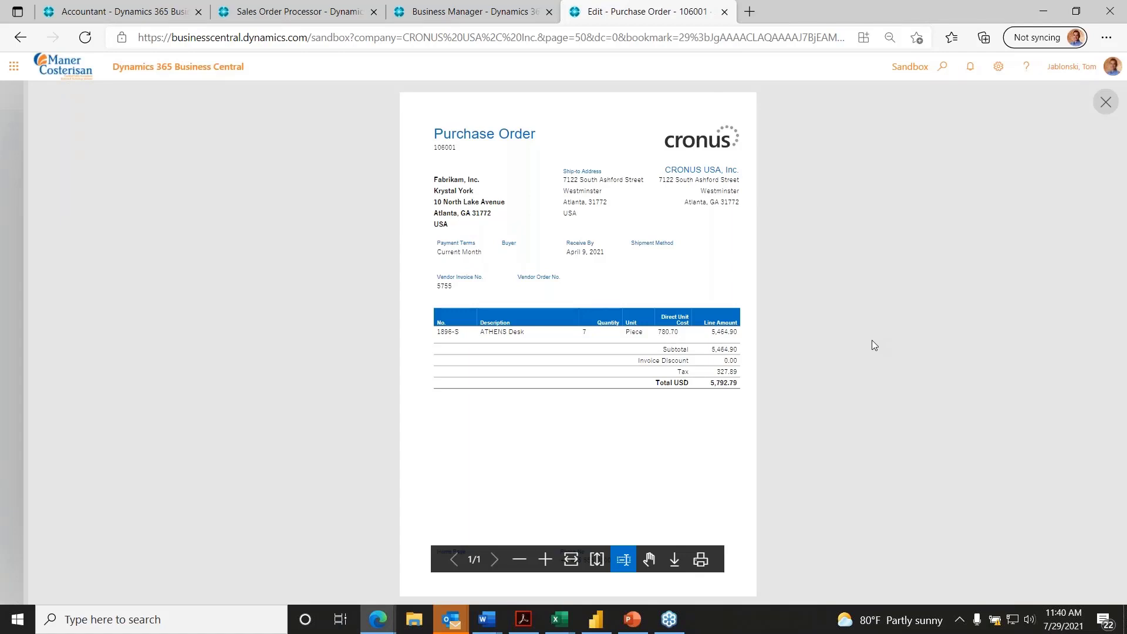
Step: Enlarge and read through the printed purchase order layout, then close the preview and the print request
click(571, 559)
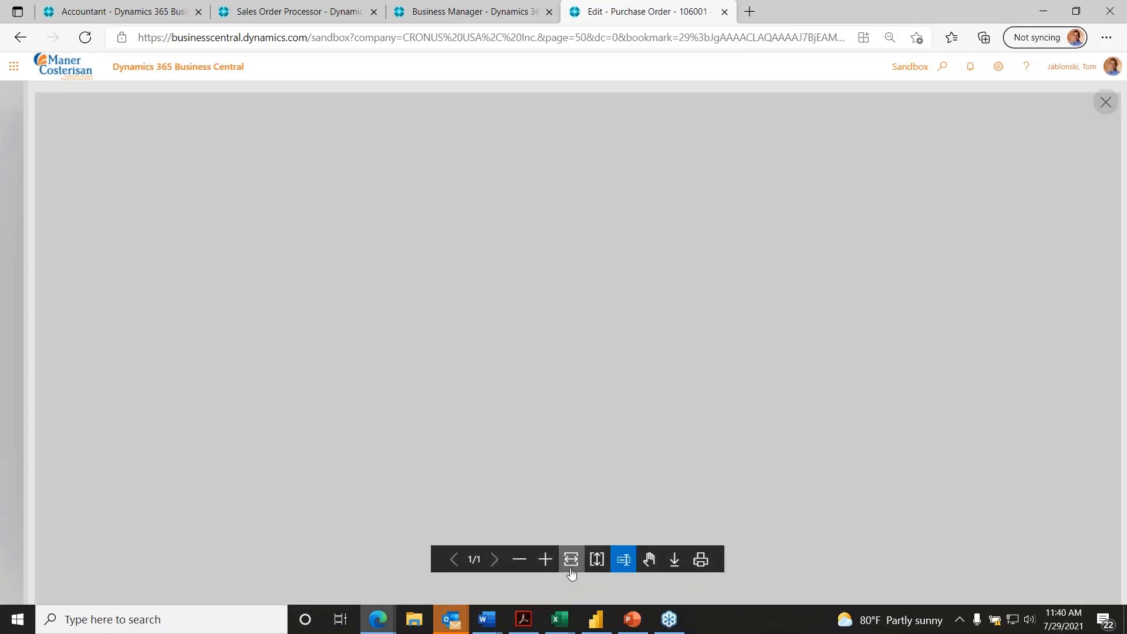
click(524, 561)
click(525, 562)
scroll(901, 442, down, 8)
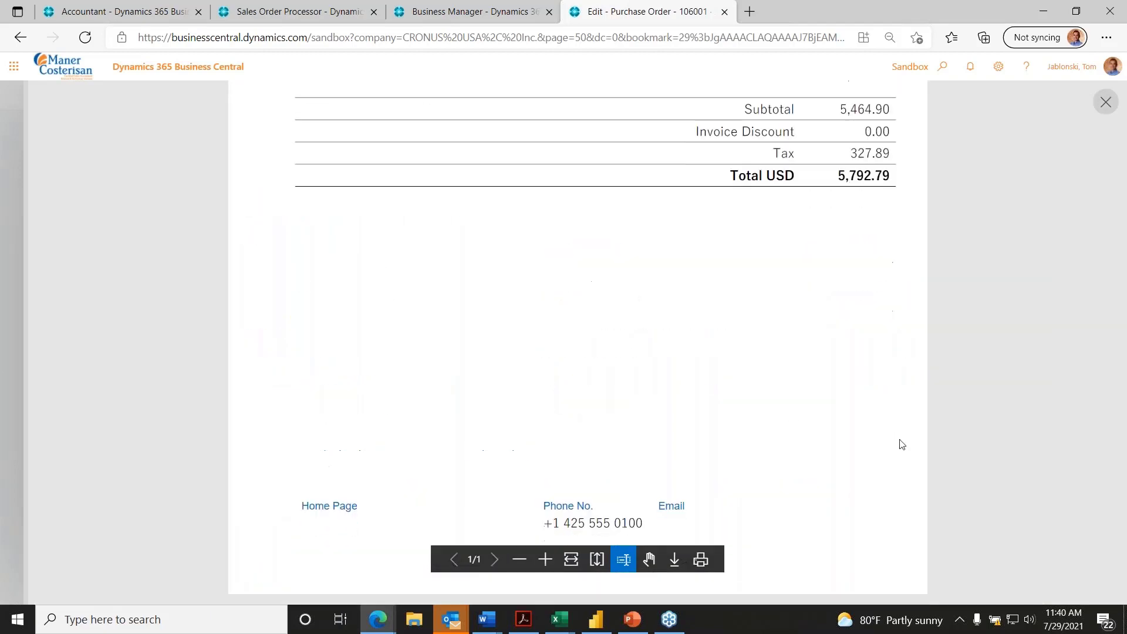
scroll(902, 444, up, 4)
scroll(902, 444, up, 3)
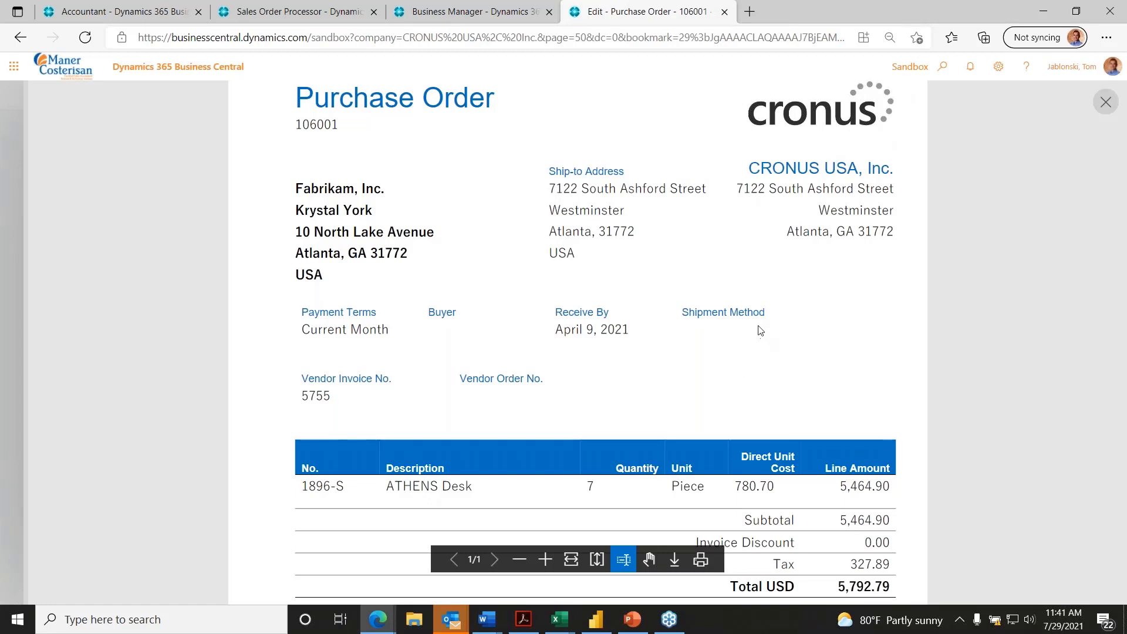
scroll(761, 330, down, 5)
scroll(761, 329, up, 4)
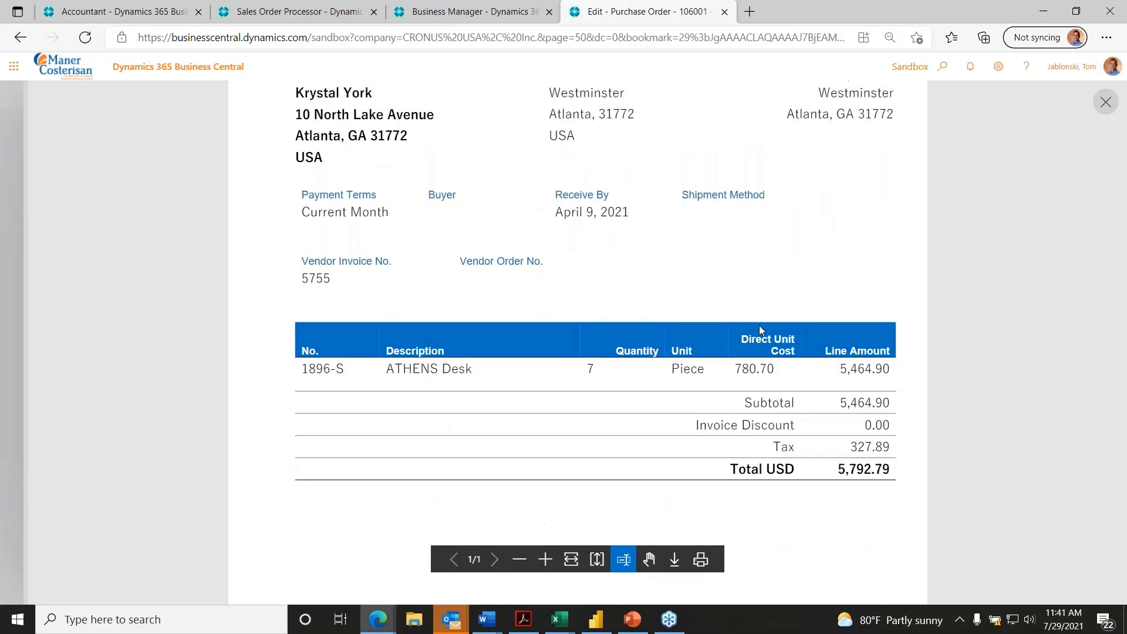
scroll(759, 325, up, 2)
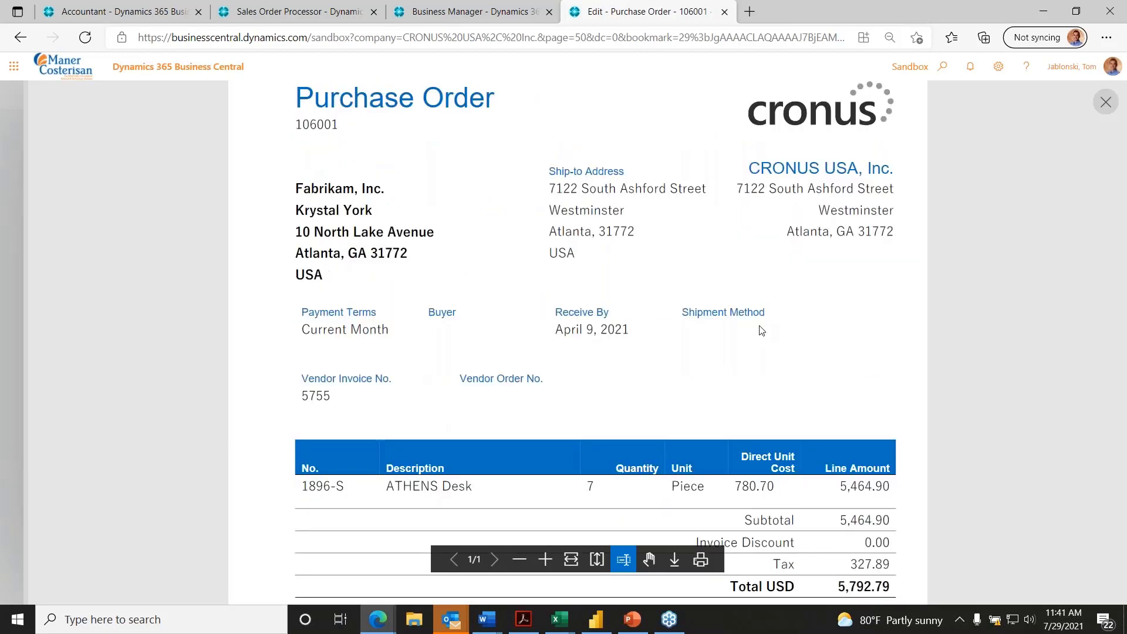
scroll(813, 431, down, 6)
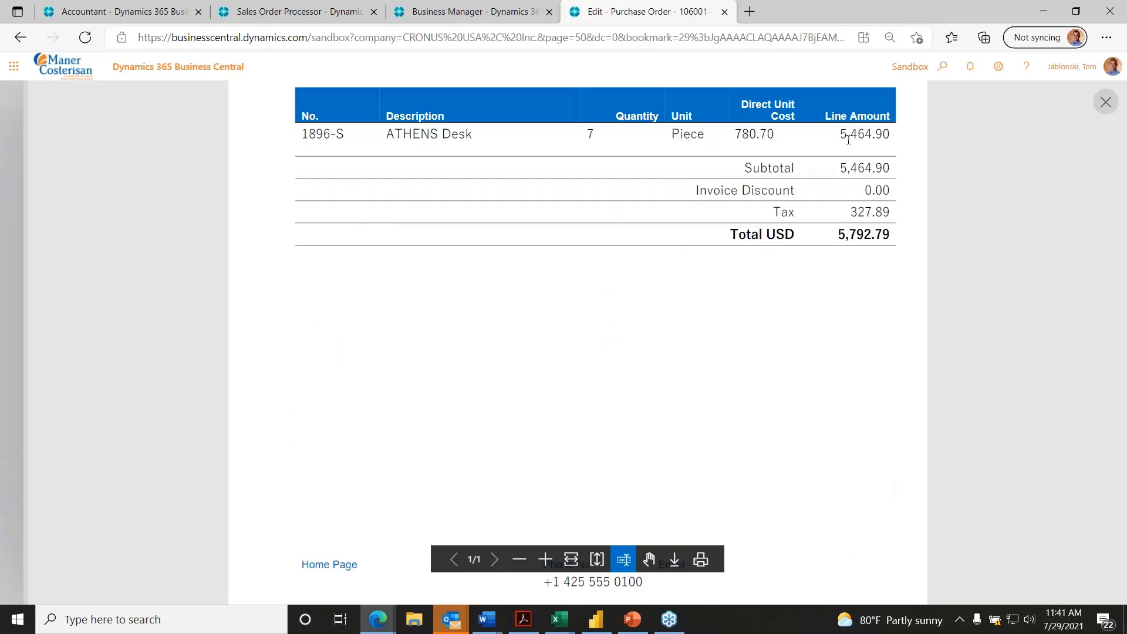
click(1107, 106)
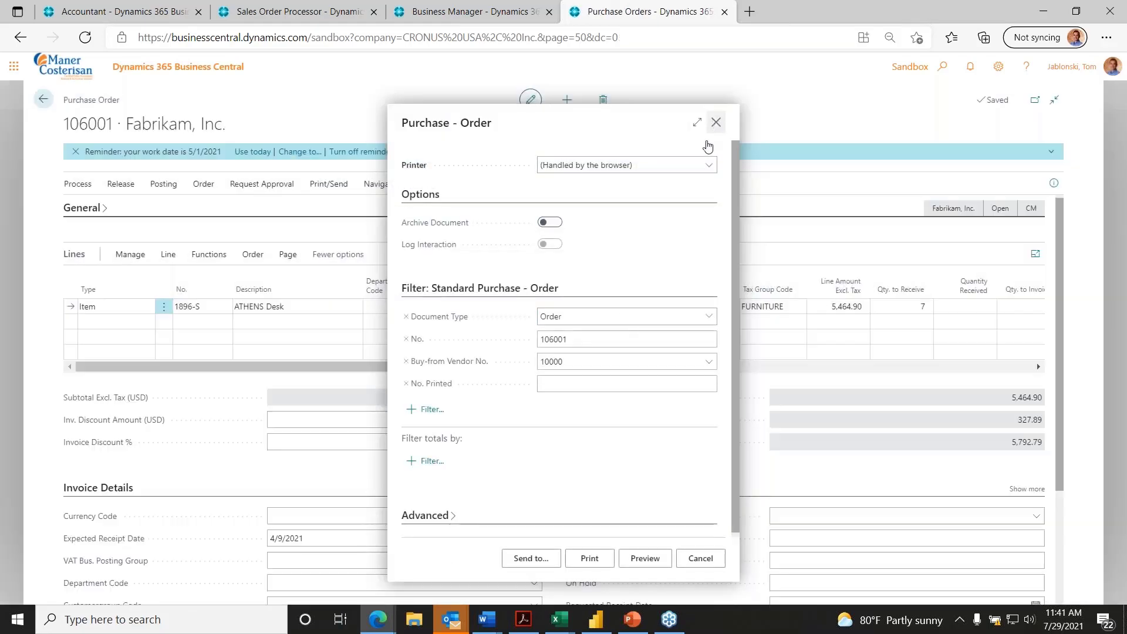
click(715, 122)
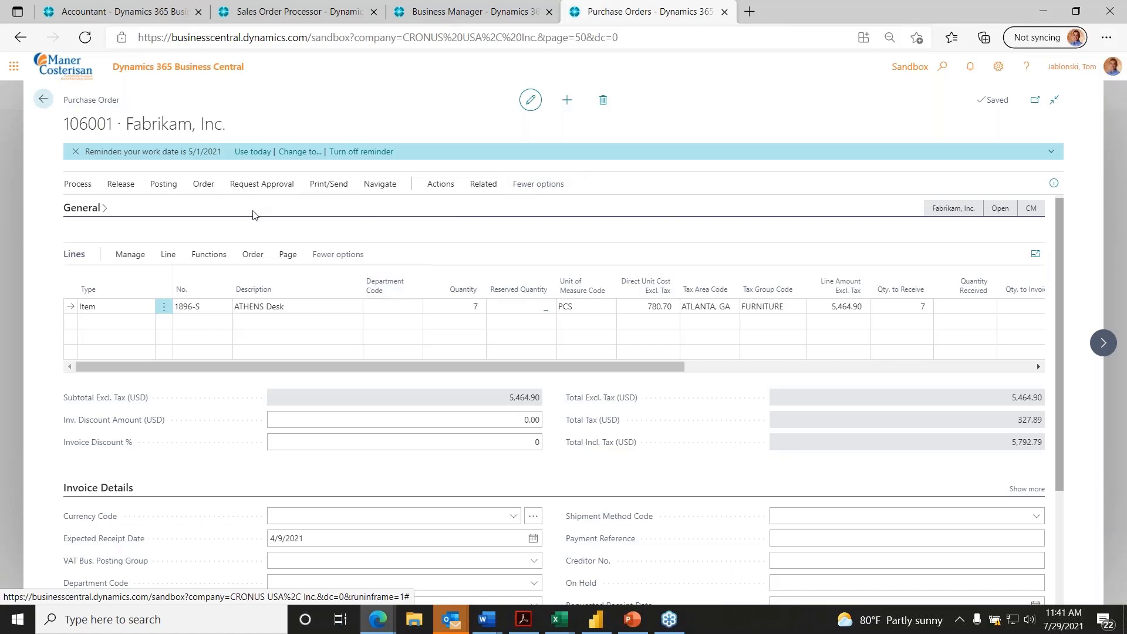
Step: Review the purchase order's print and send options and return to the Purchase Orders list
click(320, 189)
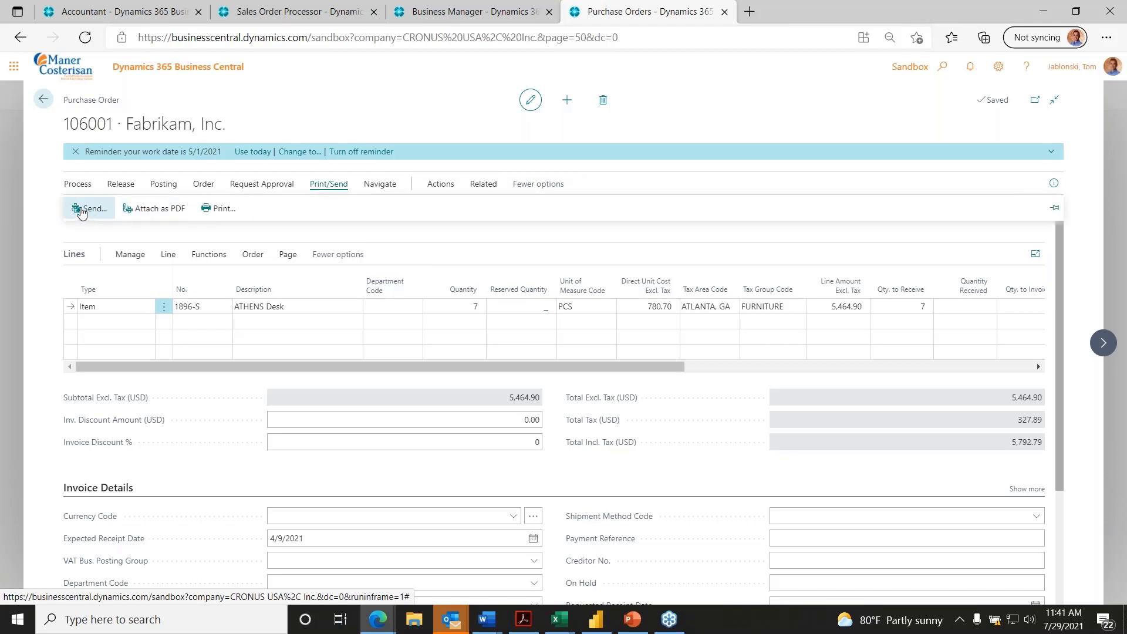
click(42, 101)
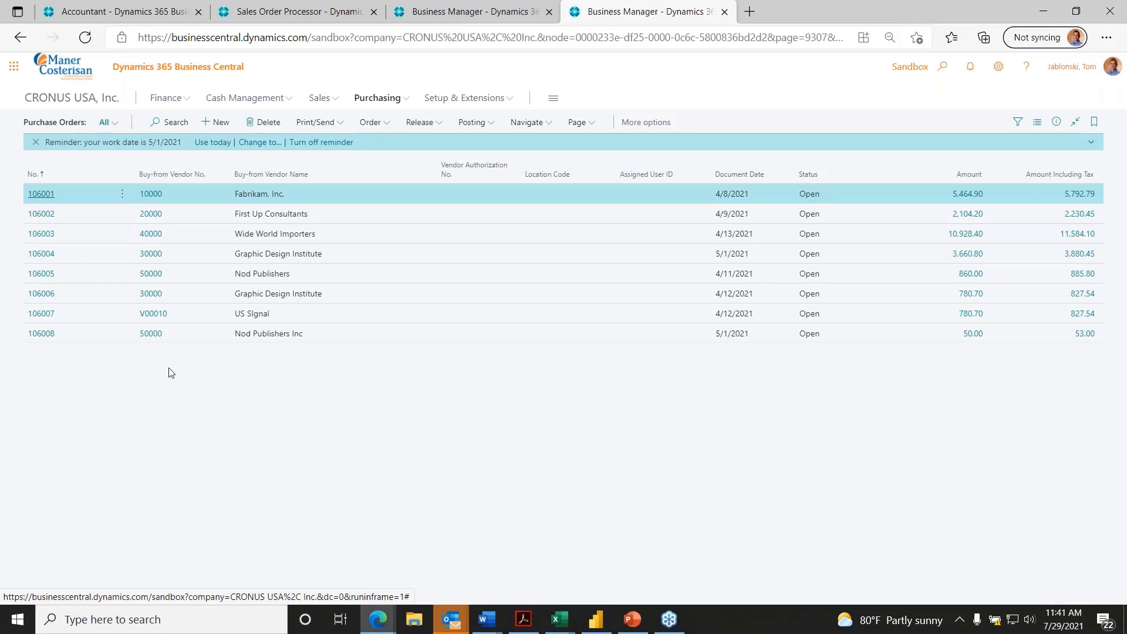
Step: Open the Chart of Accounts from the Business Manager home page and look through its accounts
click(82, 101)
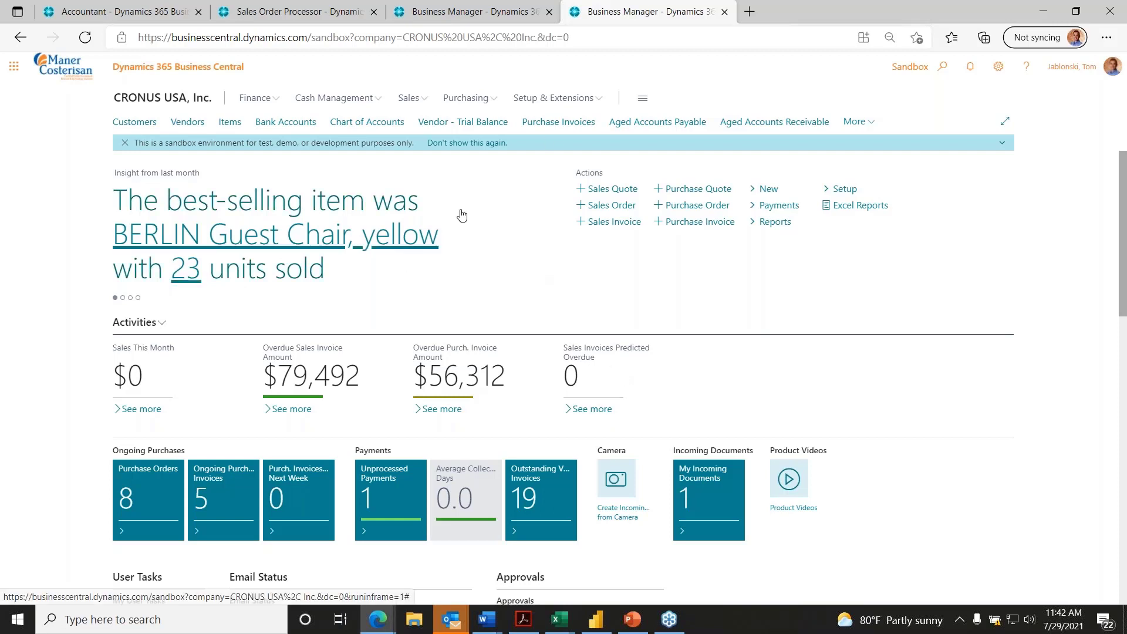
click(373, 123)
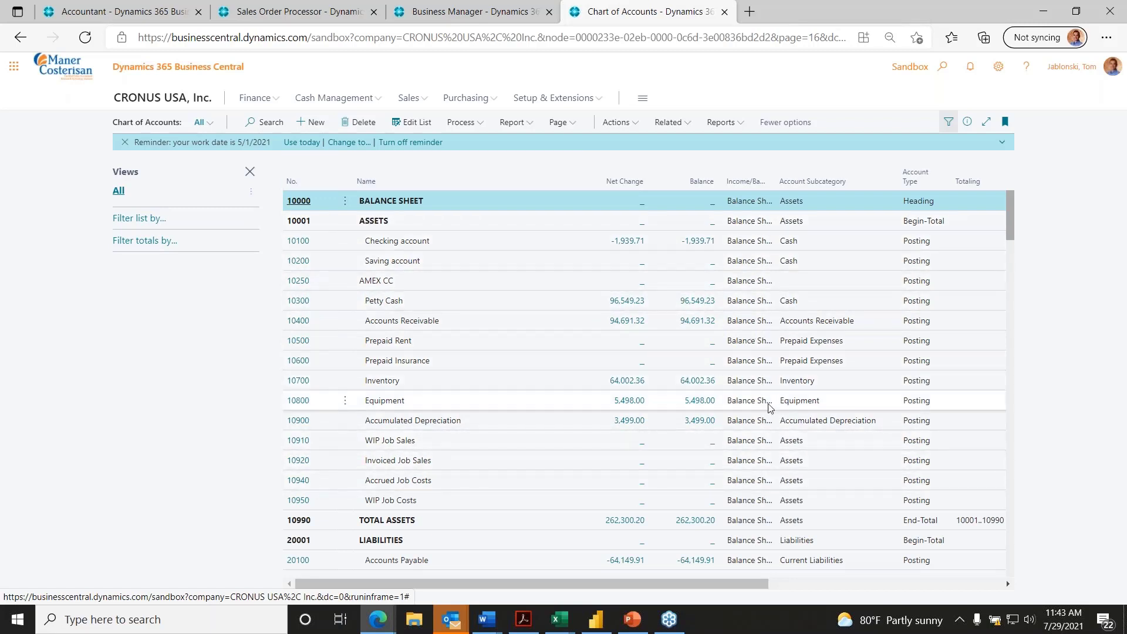
scroll(770, 407, down, 3)
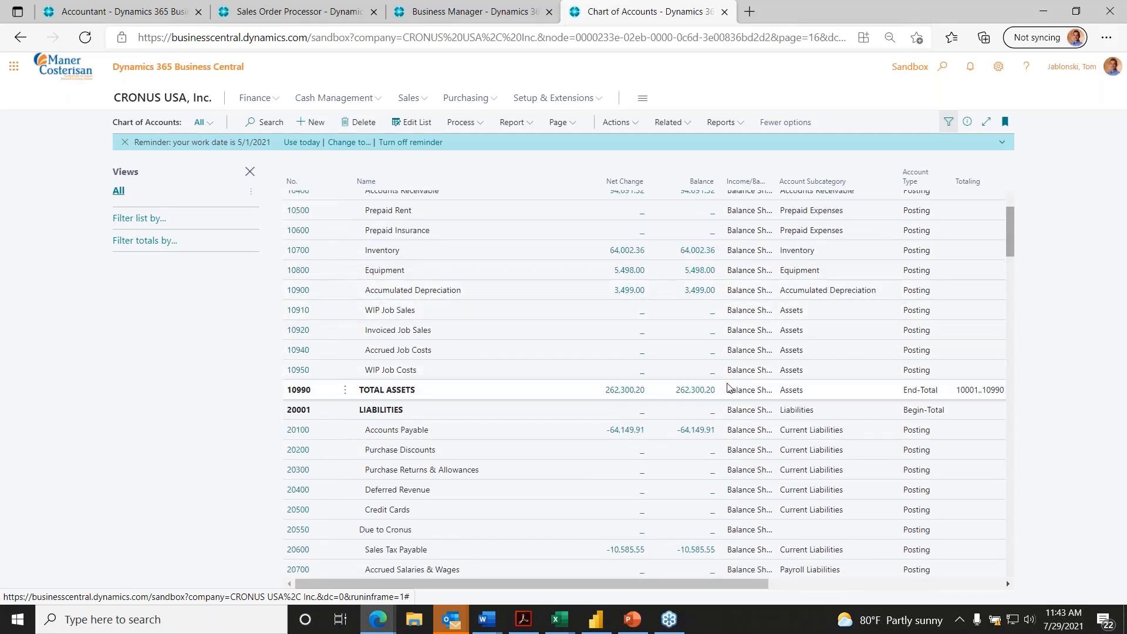
Step: Look through the Chart of Accounts from the asset and liability accounts down to income, cost of goods sold and expenses
scroll(720, 392, down, 1)
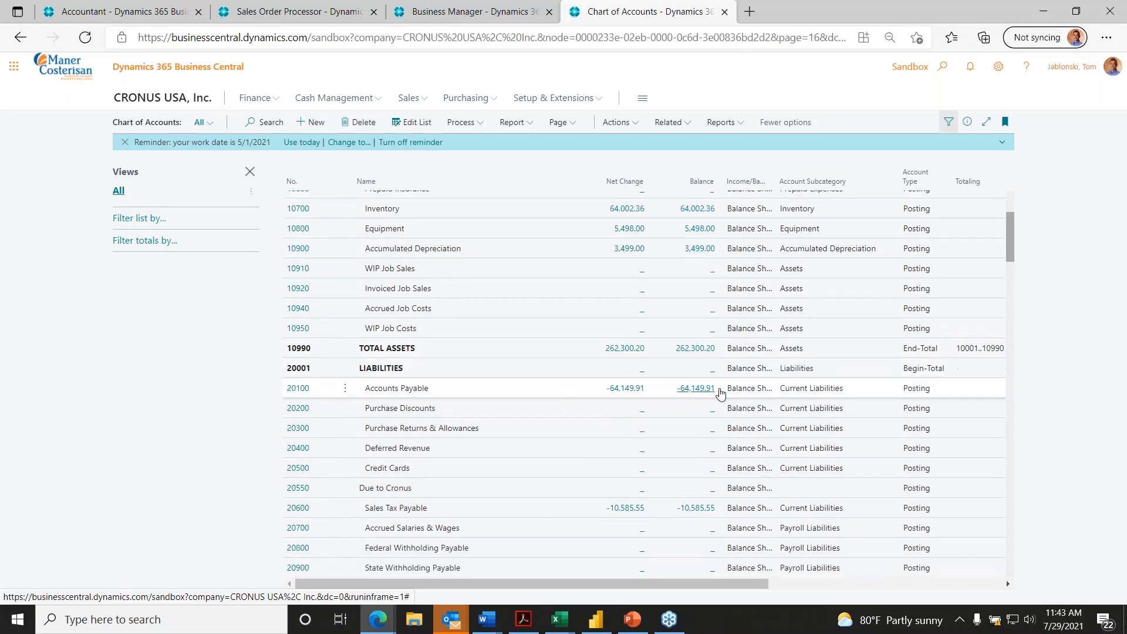
scroll(721, 392, down, 2)
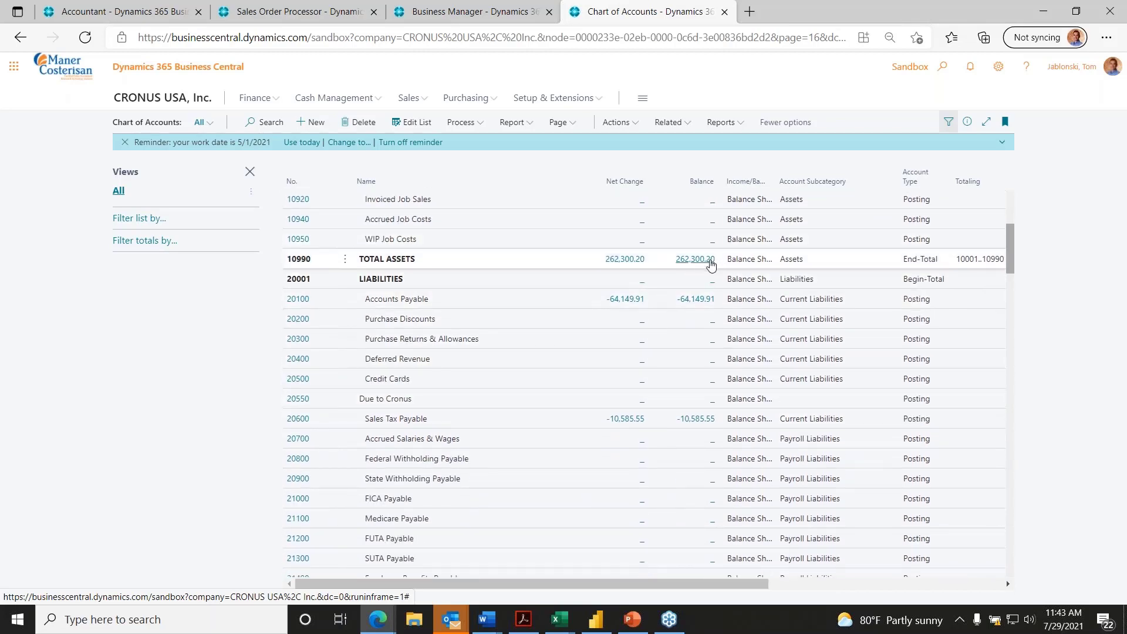
scroll(713, 276, down, 8)
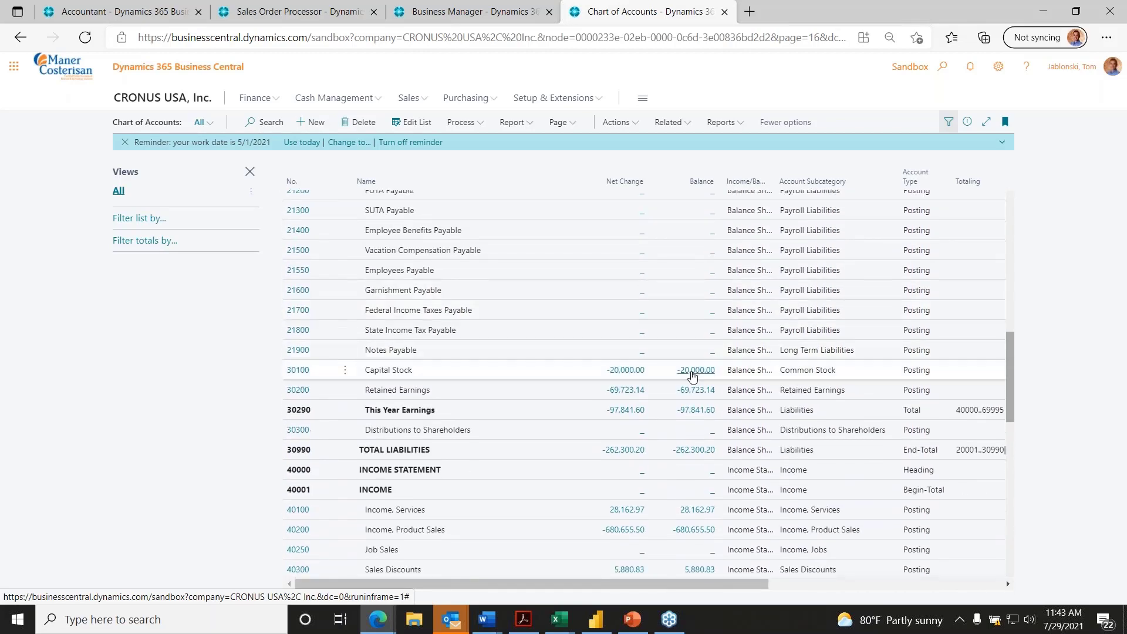
scroll(704, 376, down, 3)
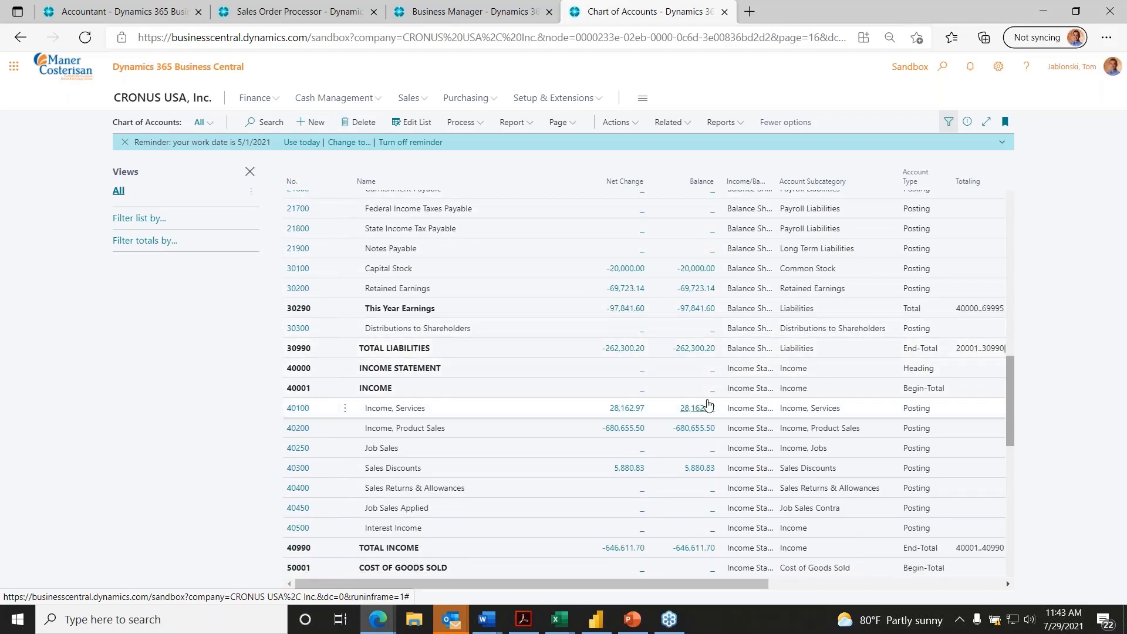
scroll(708, 405, down, 1)
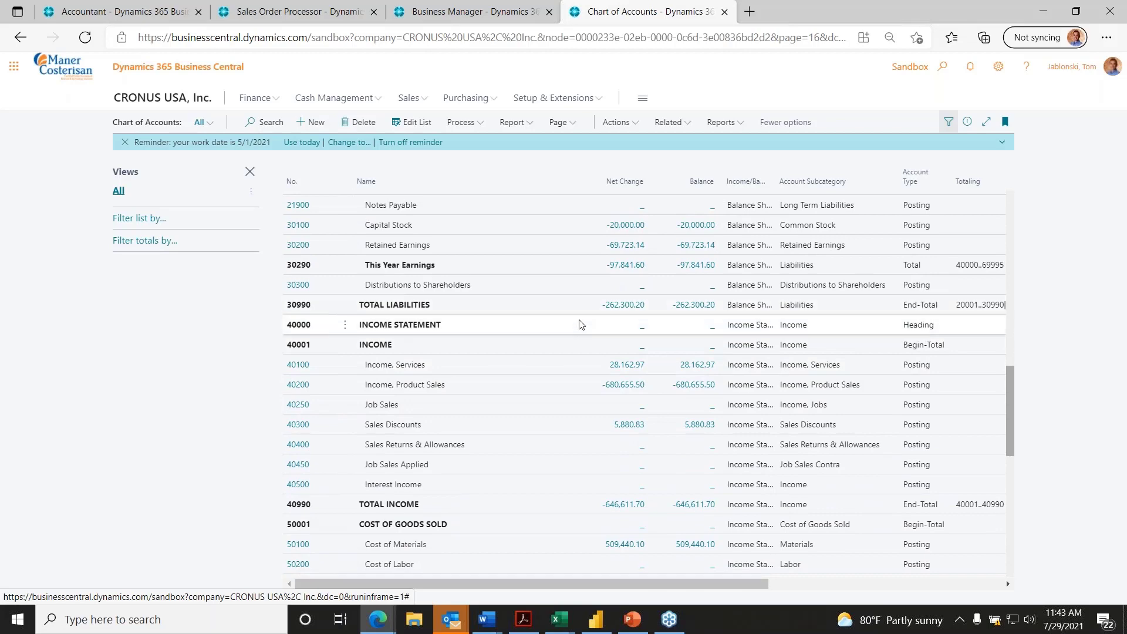
scroll(580, 324, down, 5)
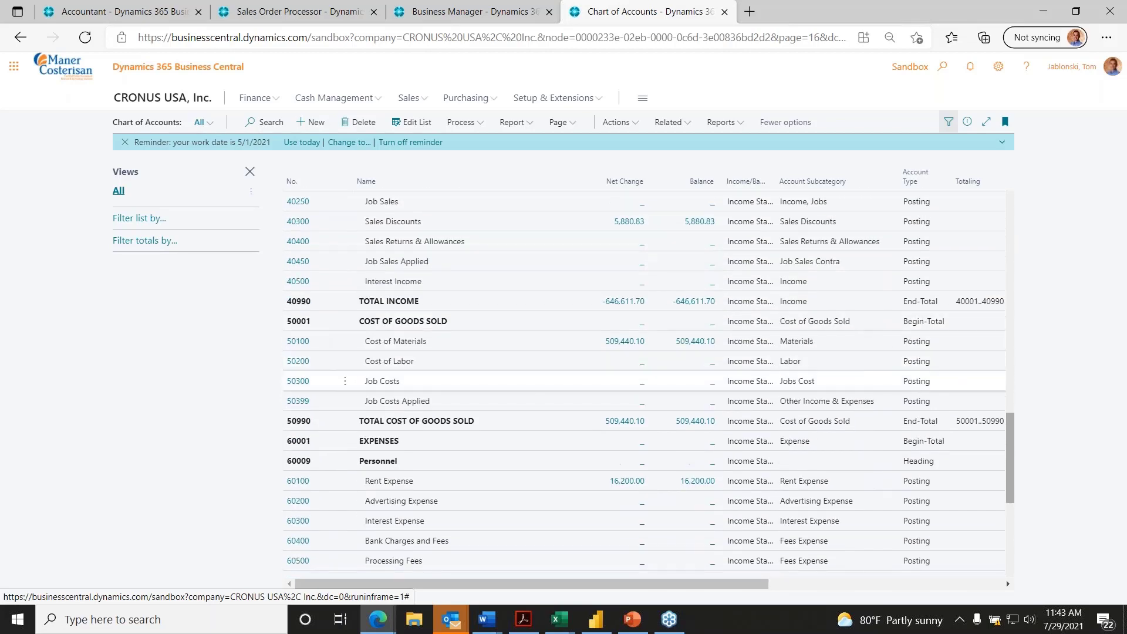
scroll(579, 384, down, 5)
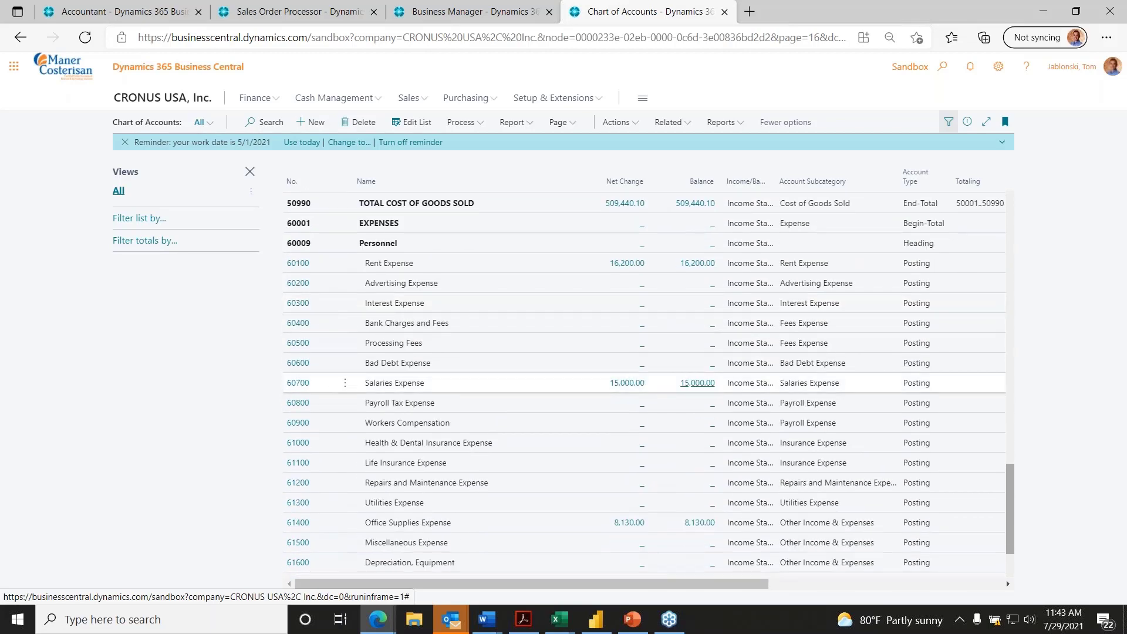
Step: Drill into the Accounts Payable balance to view its general ledger entries, and return to the Chart of Accounts
scroll(712, 352, up, 20)
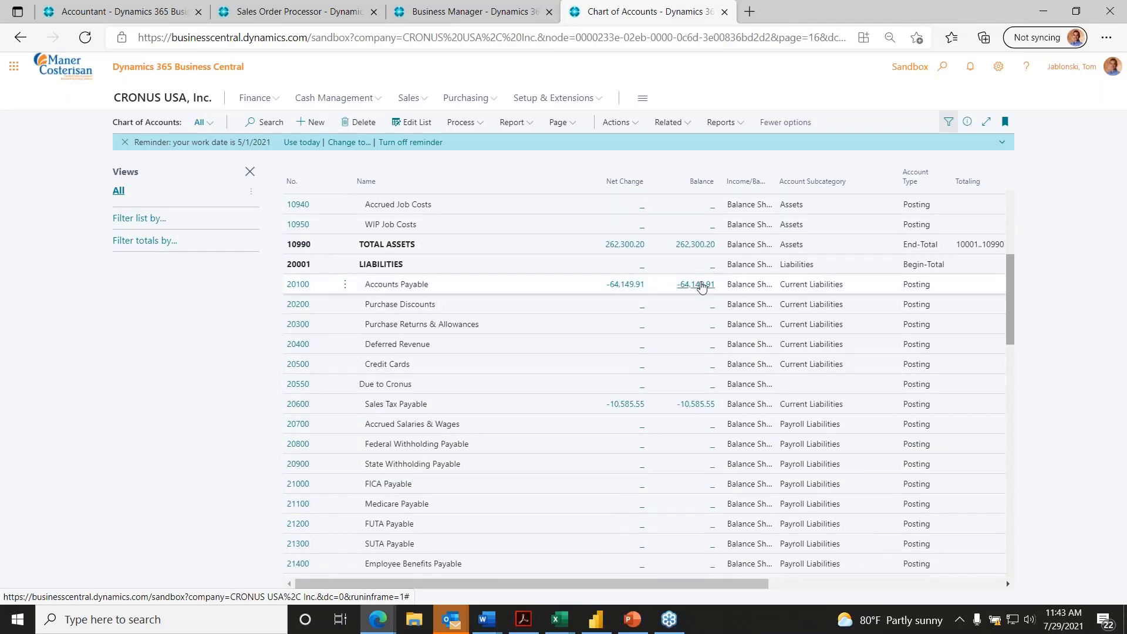
click(703, 286)
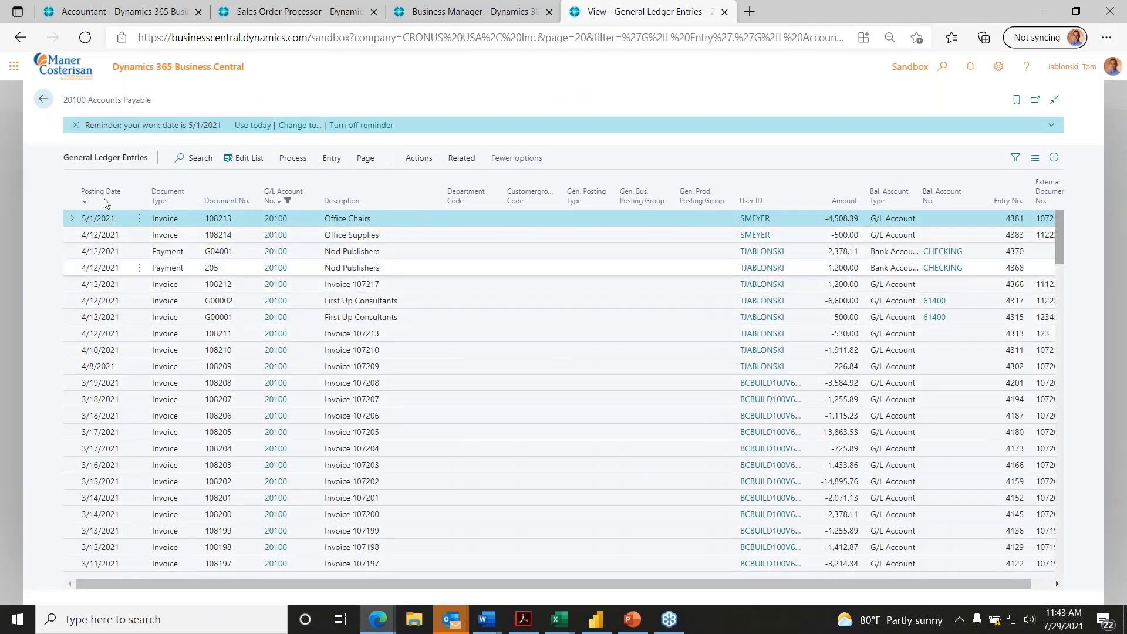
click(41, 101)
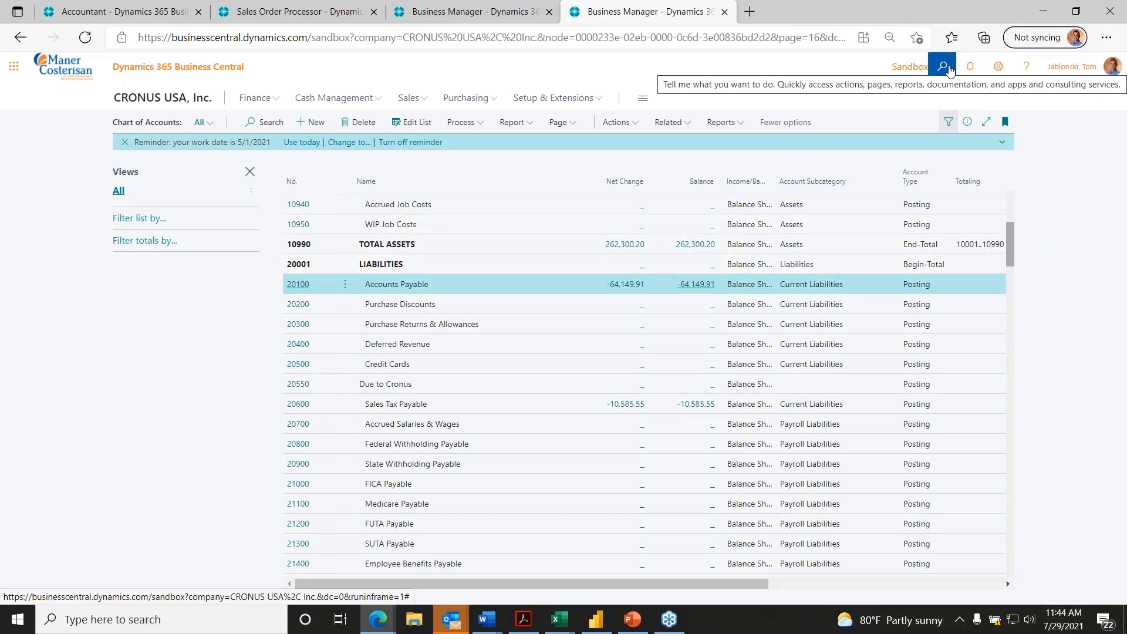
Step: Search for "dimen", open the Dimensions page to review the defined dimensions, and close it
click(947, 68)
text(d)
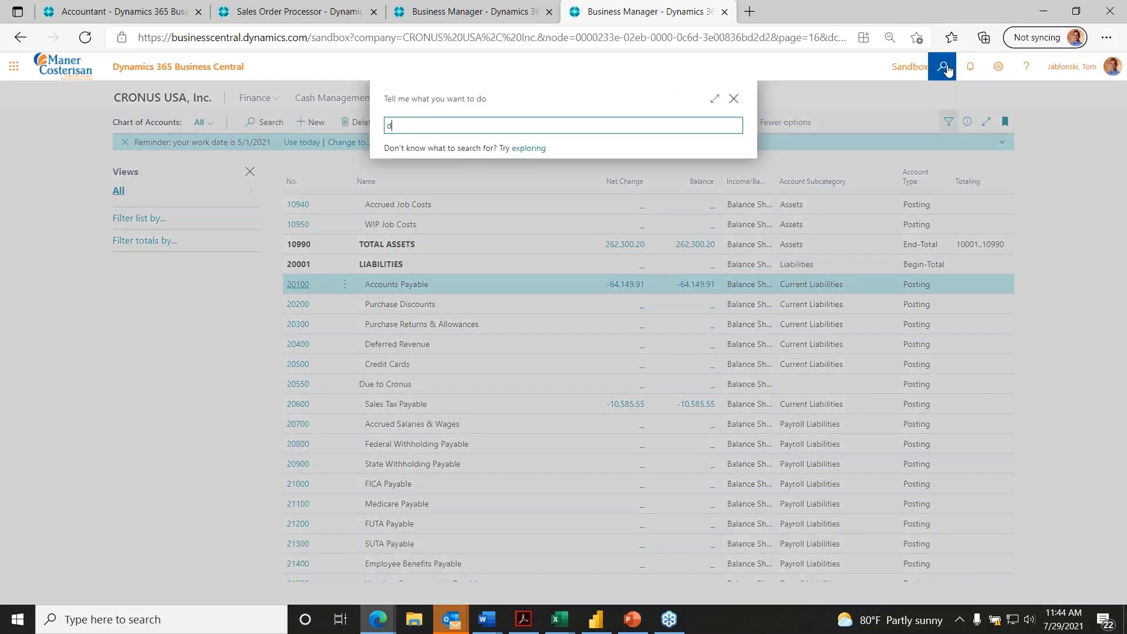
text(imen)
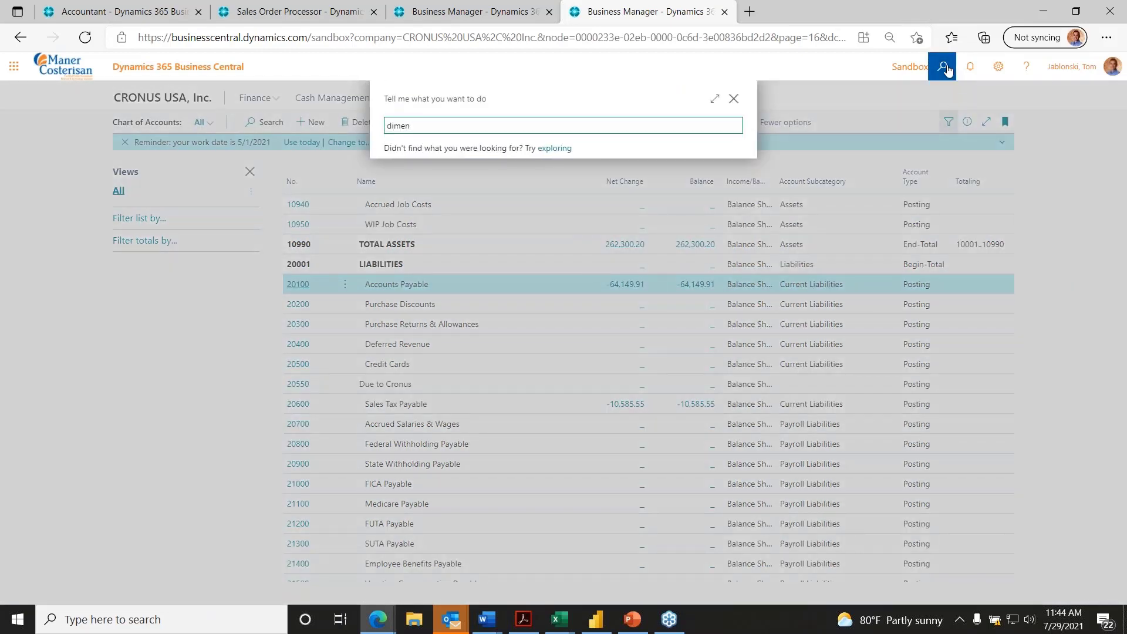
click(487, 301)
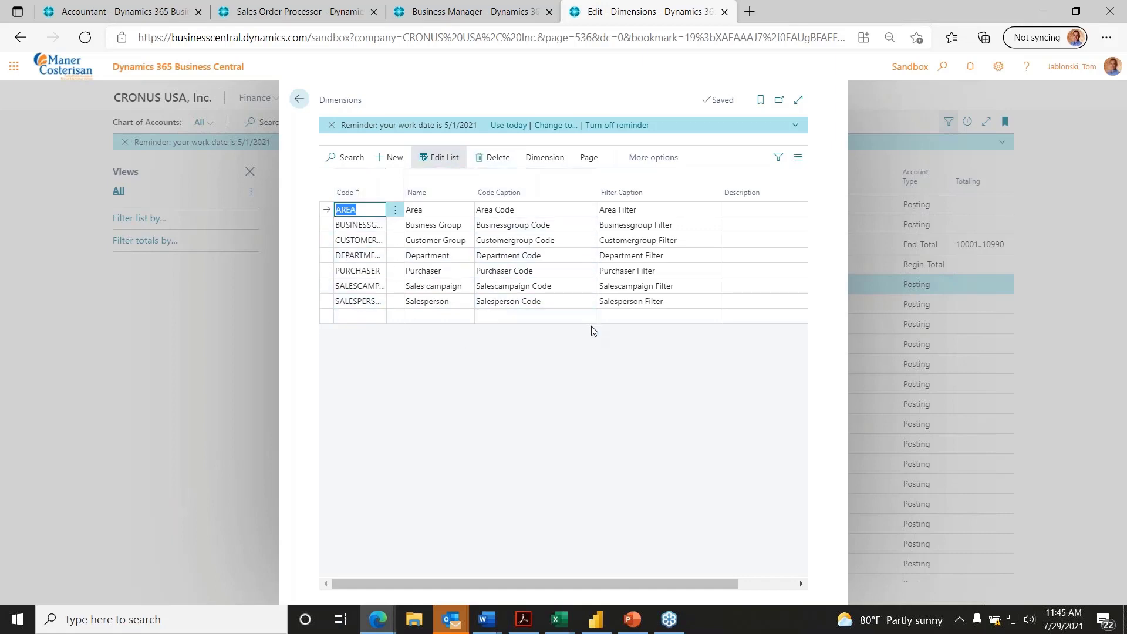
click(301, 100)
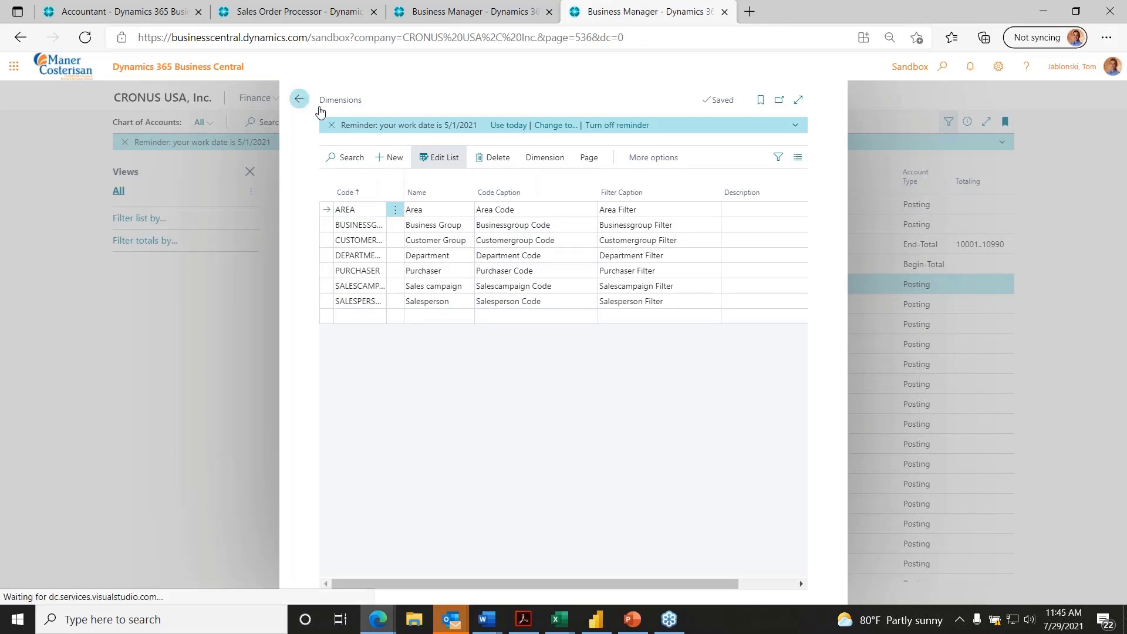
Step: Open the Graphic Design Institute invoice from the Purchase Invoices list
click(465, 101)
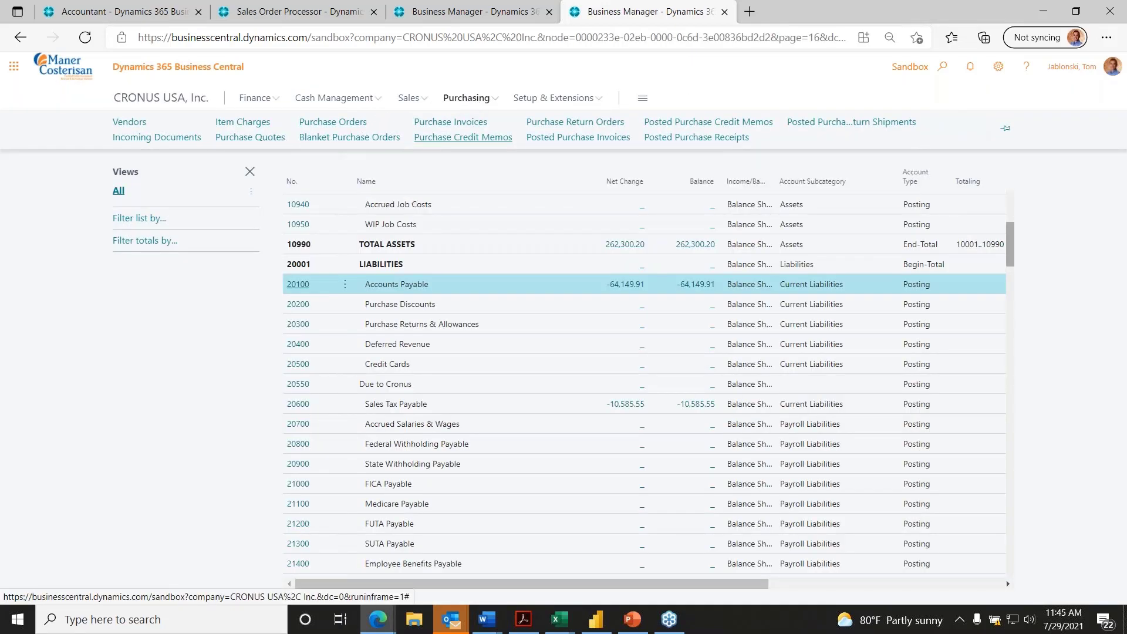
click(463, 123)
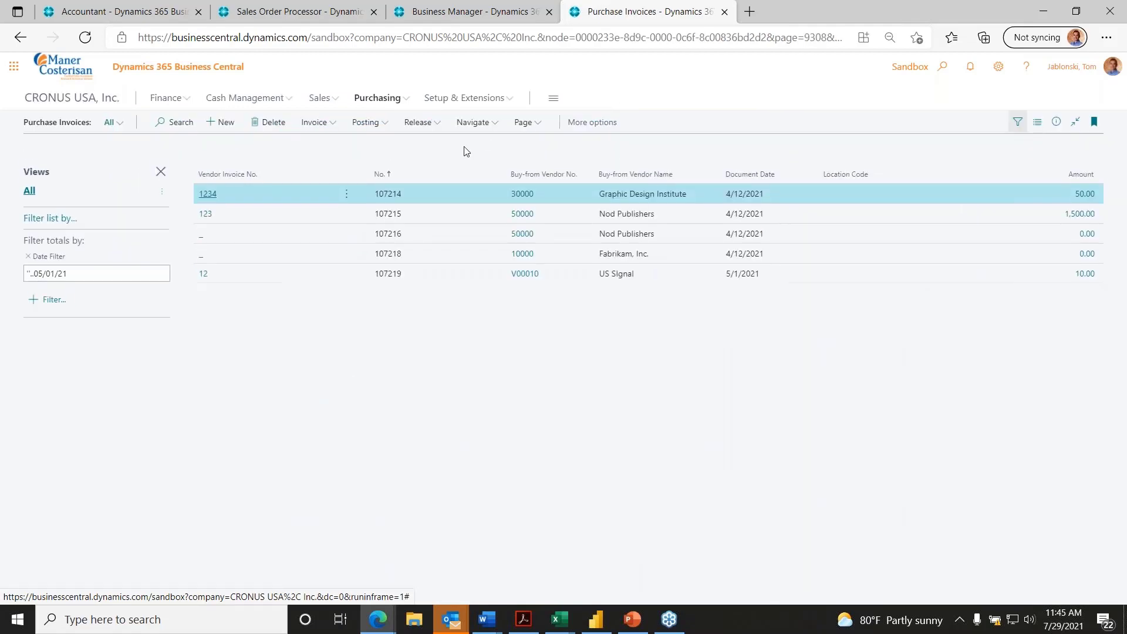
click(206, 194)
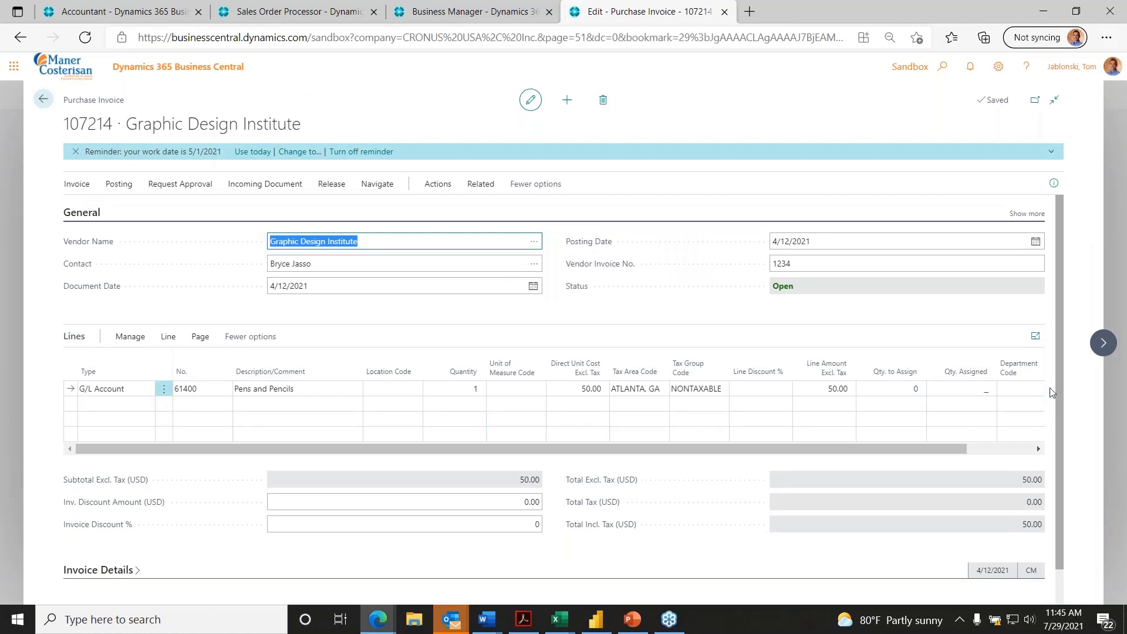
Step: Set the Department Code of the Pens and Pencils invoice line to PROD
drag(949, 447, 1015, 448)
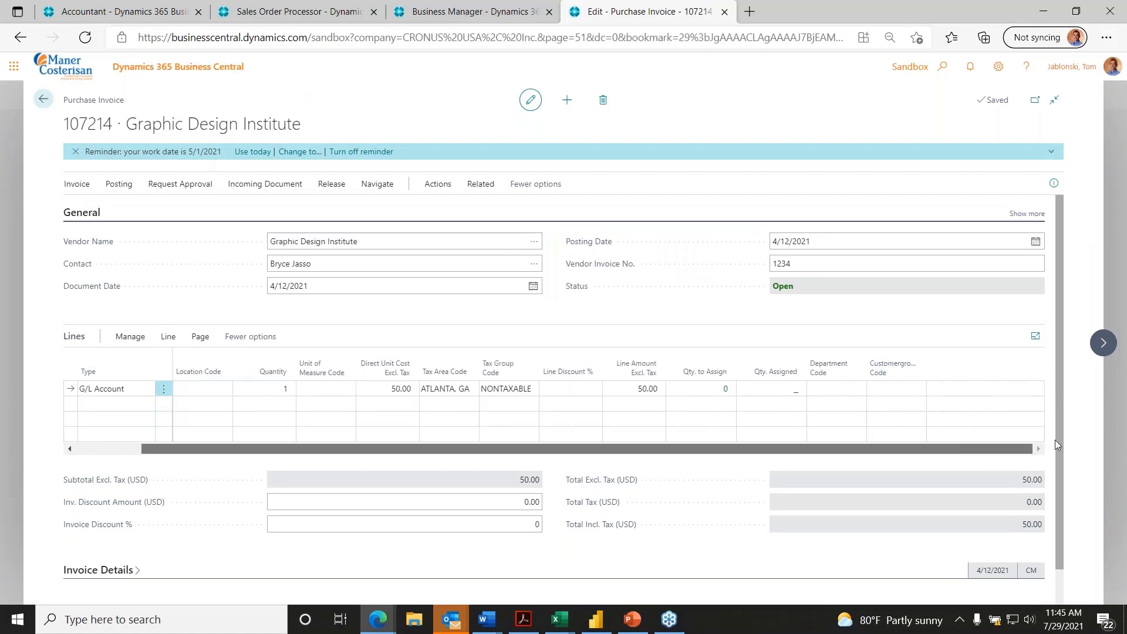
click(843, 394)
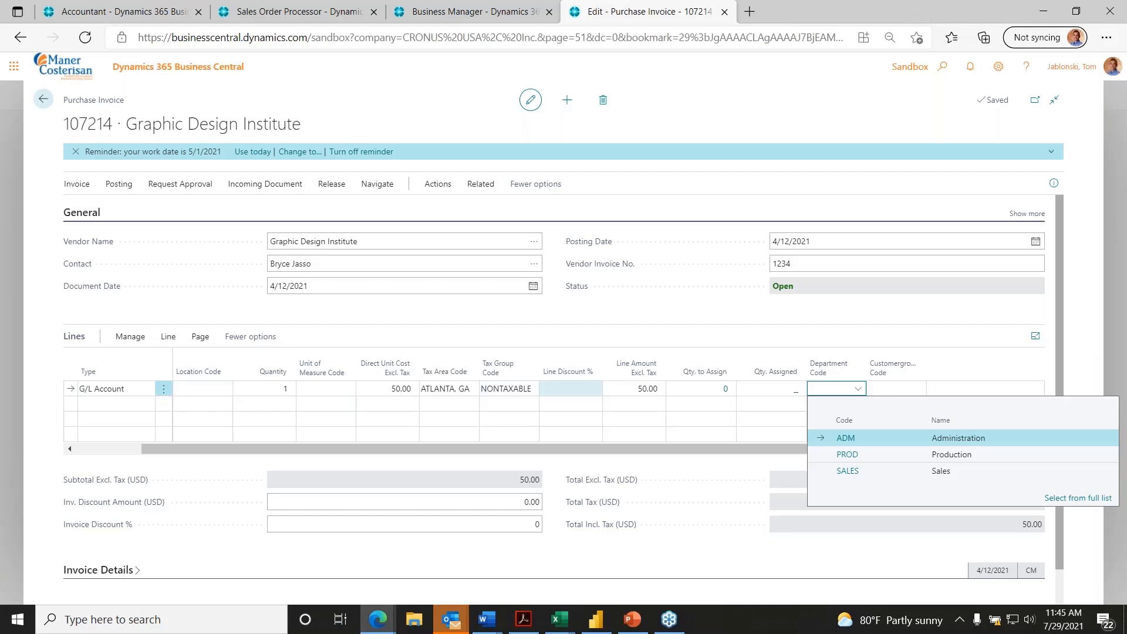
click(846, 454)
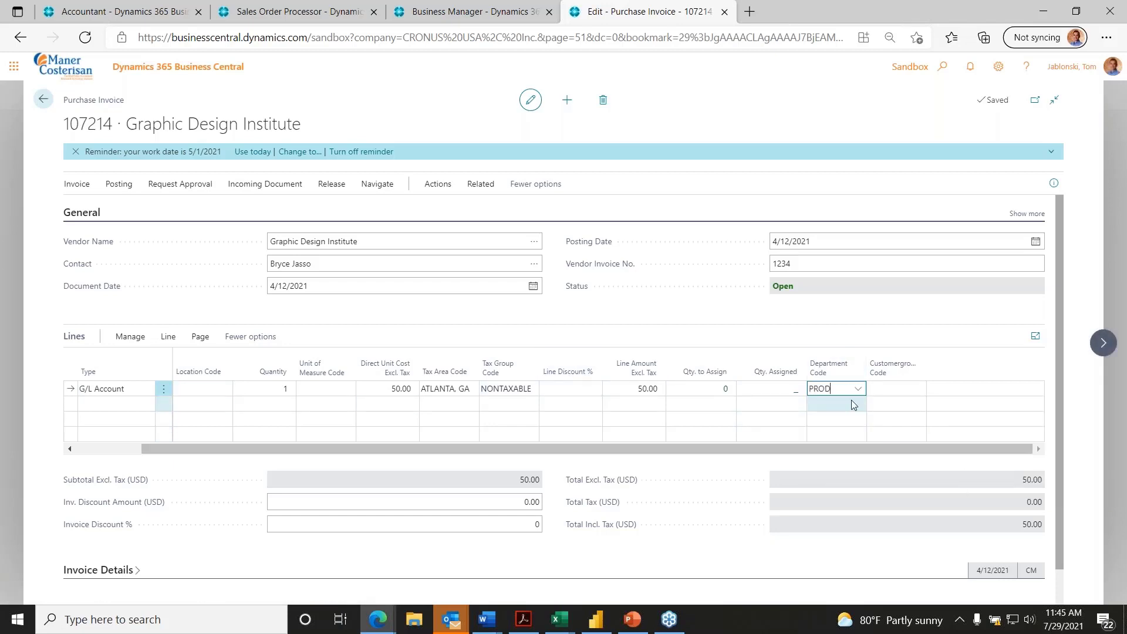
Step: Review the Customergroup Code choices for the invoice line and exit the invoice without posting it
click(917, 387)
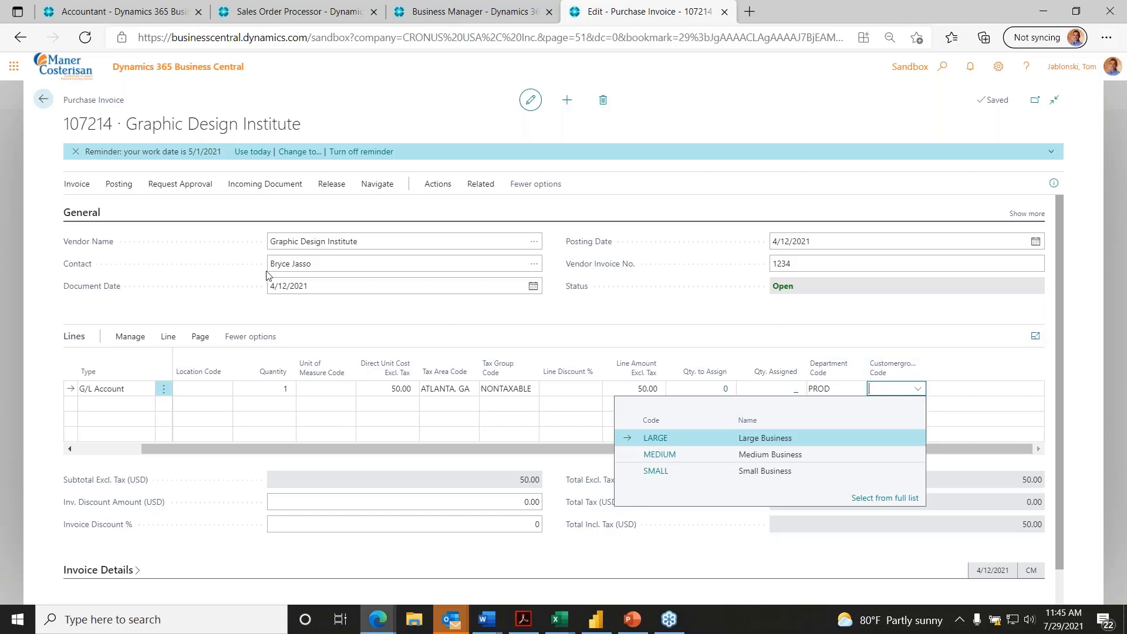
click(43, 99)
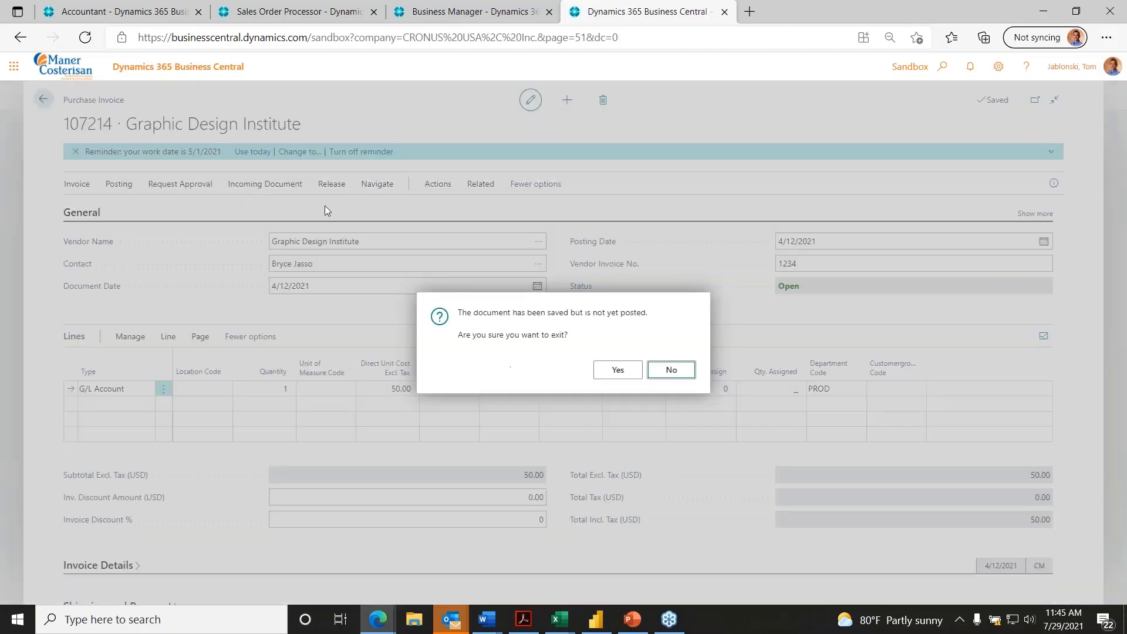
click(625, 374)
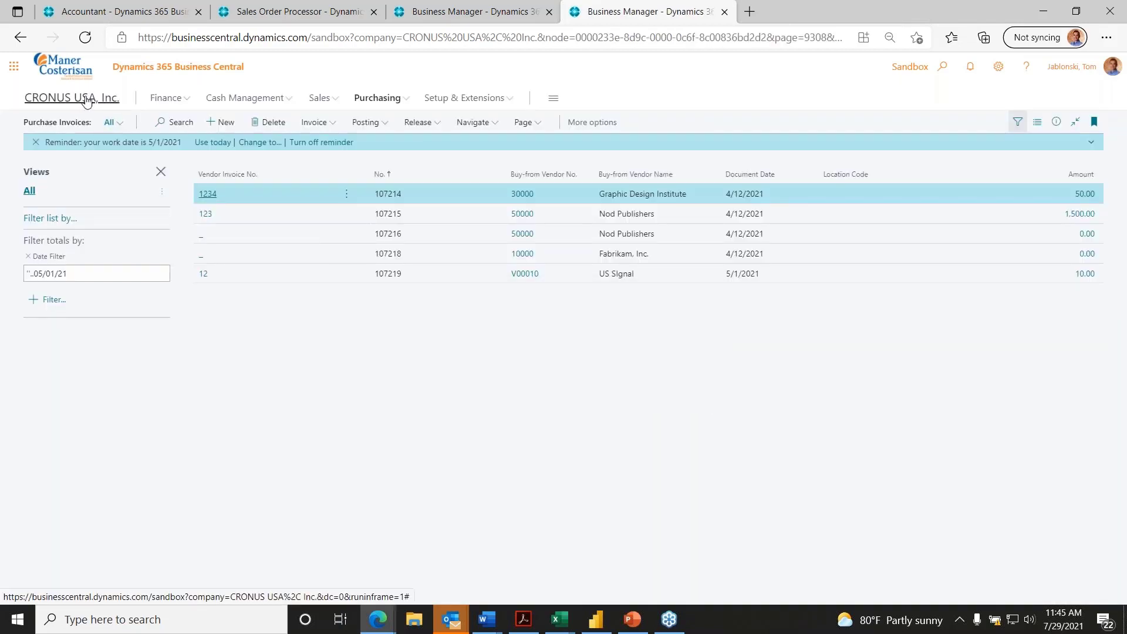
Step: Open the Account Schedules list and show the overview of the M-INCOME income statement schedule
click(171, 98)
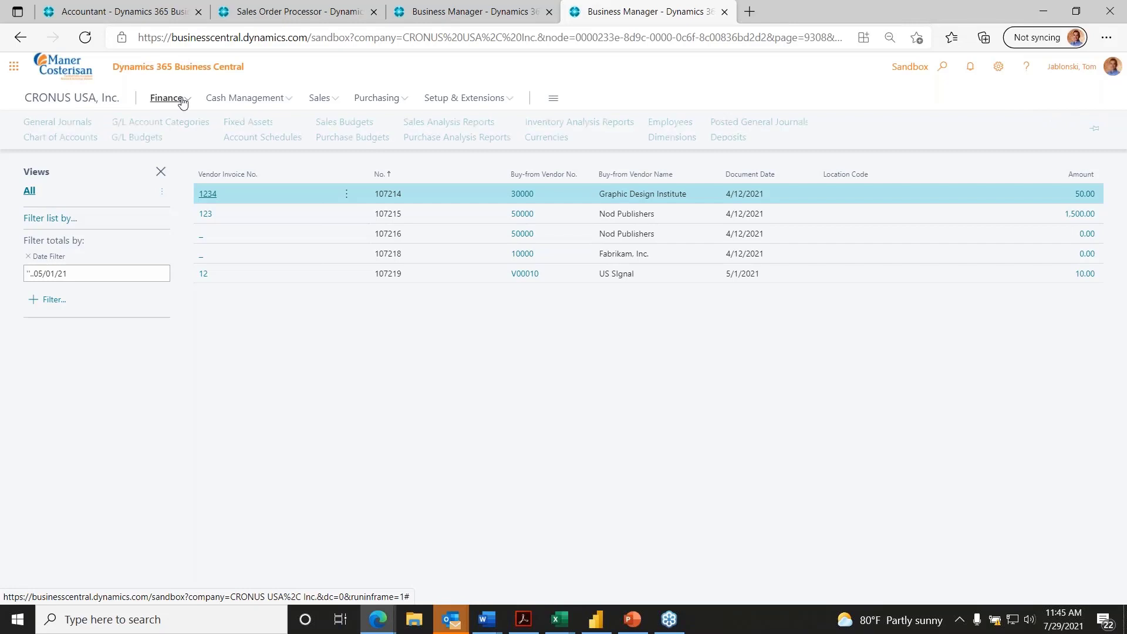
click(264, 139)
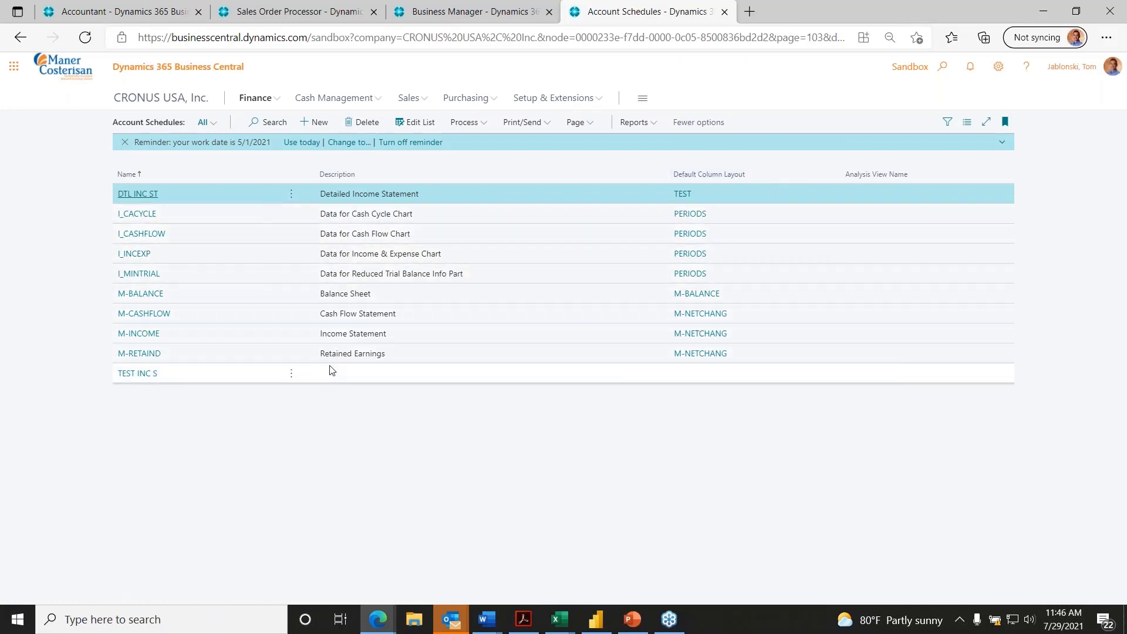
click(279, 332)
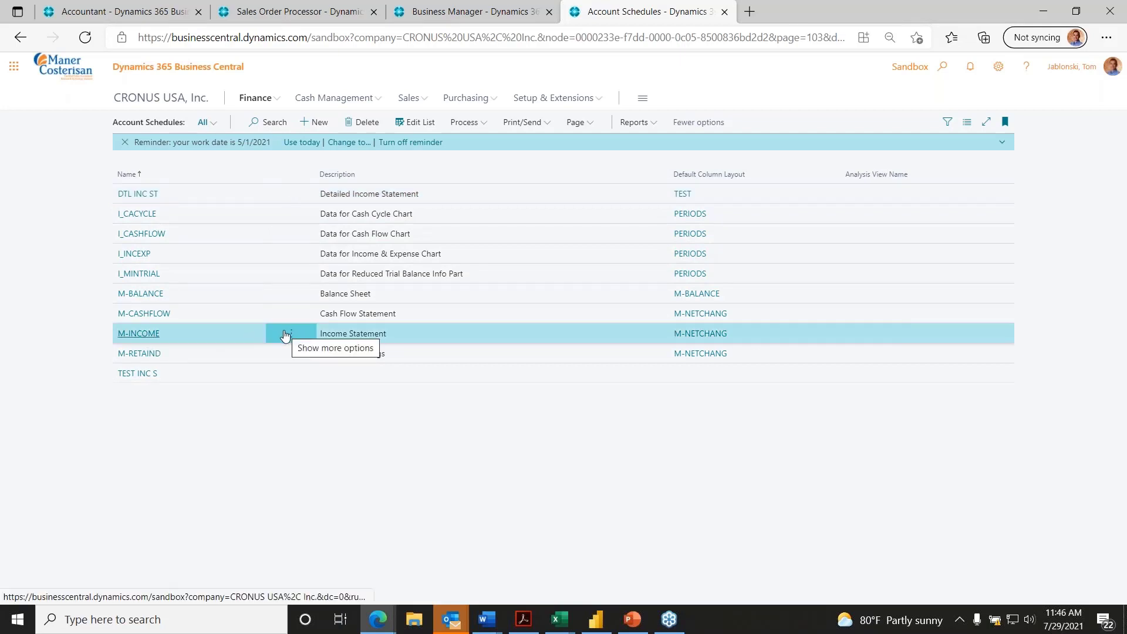
click(539, 123)
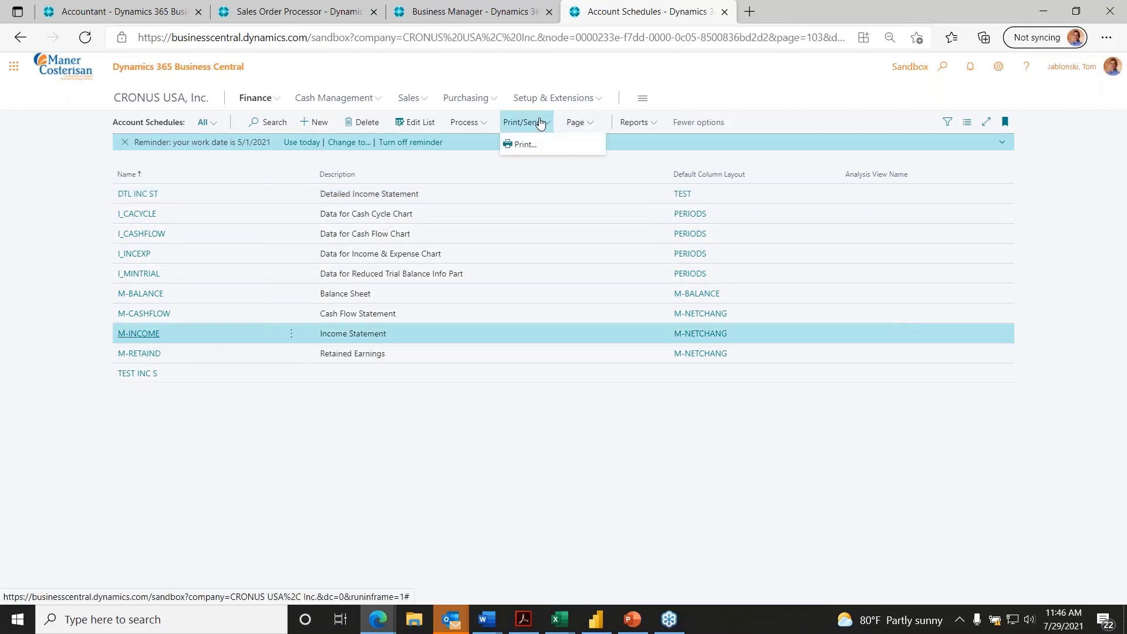
click(486, 122)
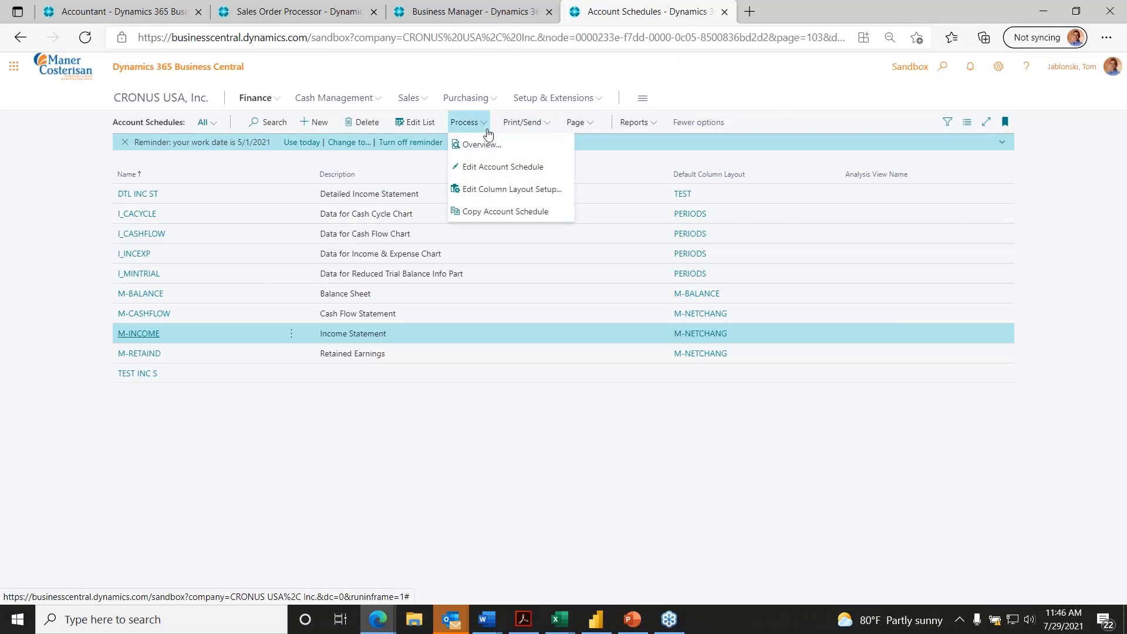
click(482, 145)
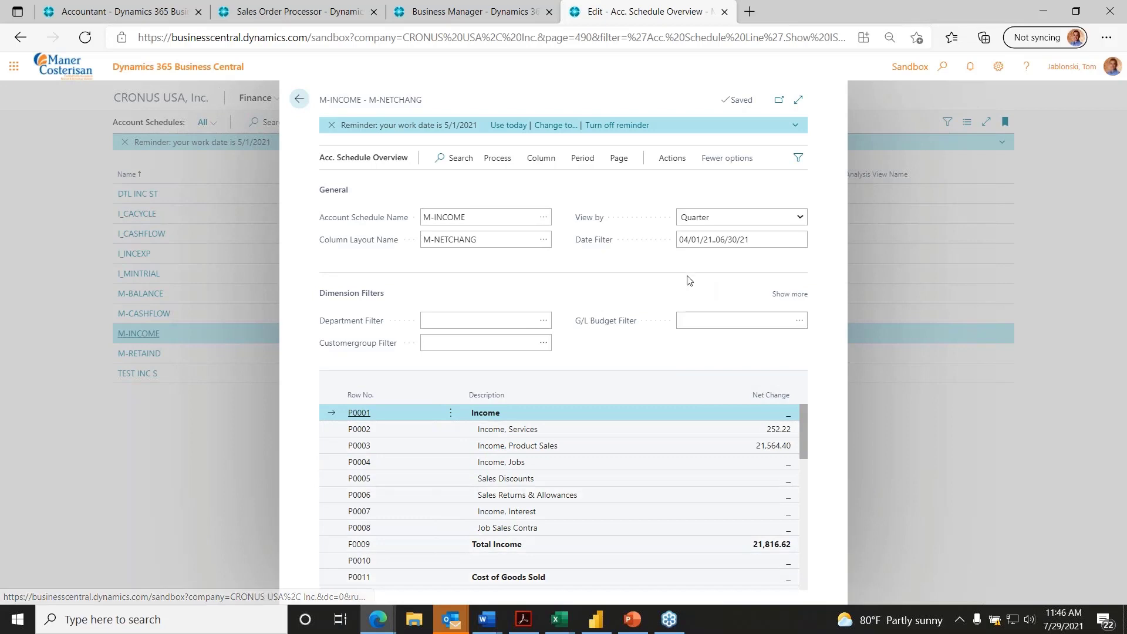
Step: Check the date filter, drill from the Income, Services net change down to its general ledger entries, and return to the schedule overview
click(685, 241)
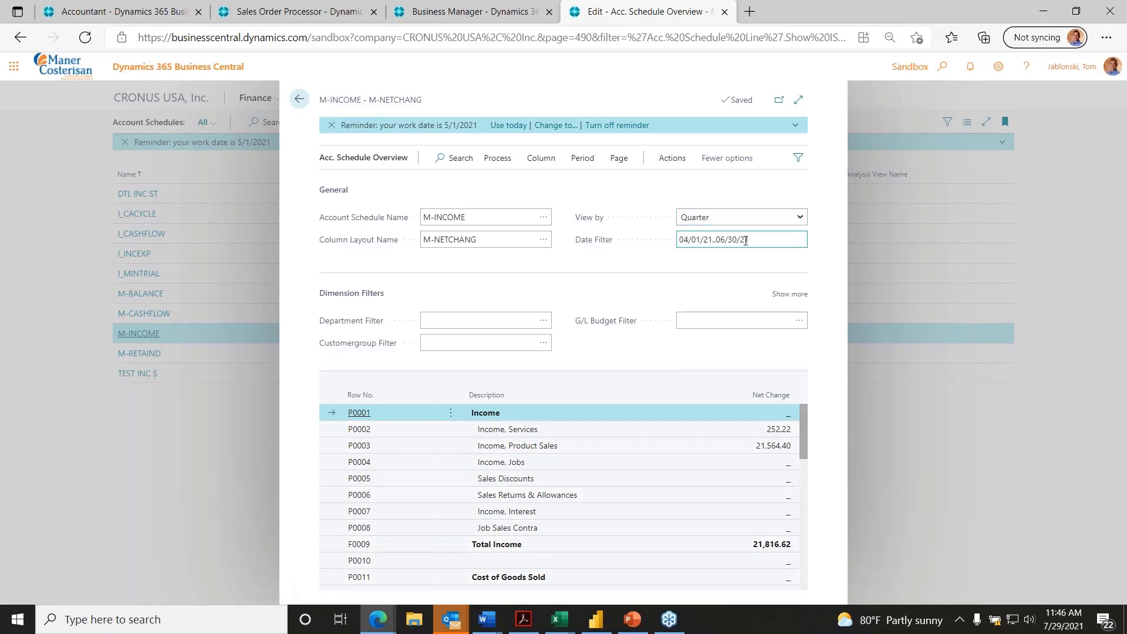
click(779, 430)
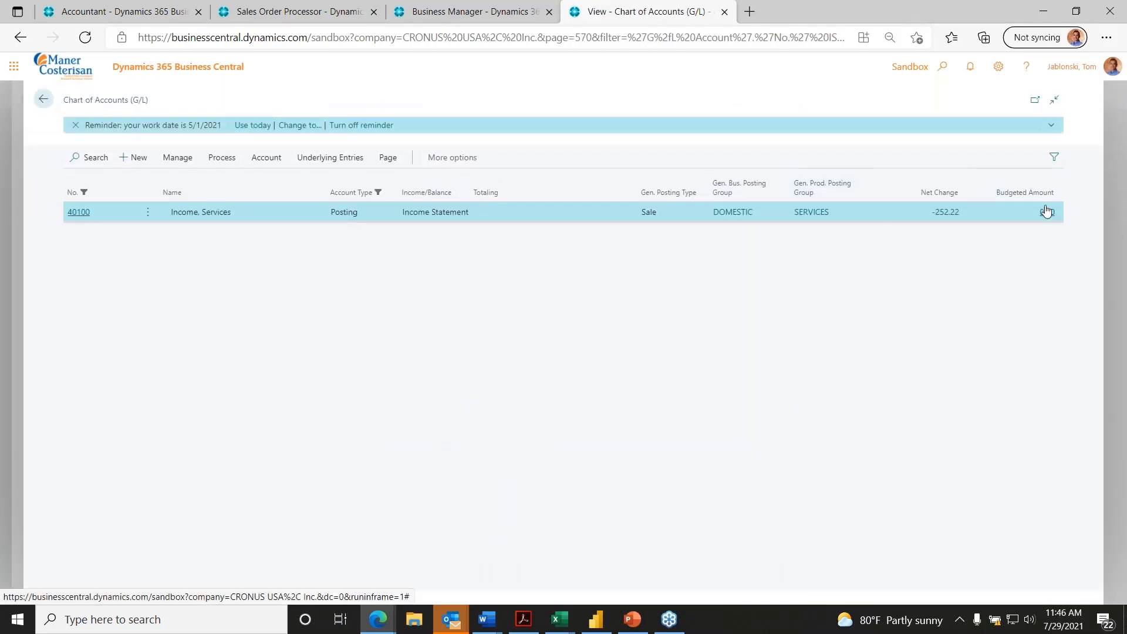
click(945, 212)
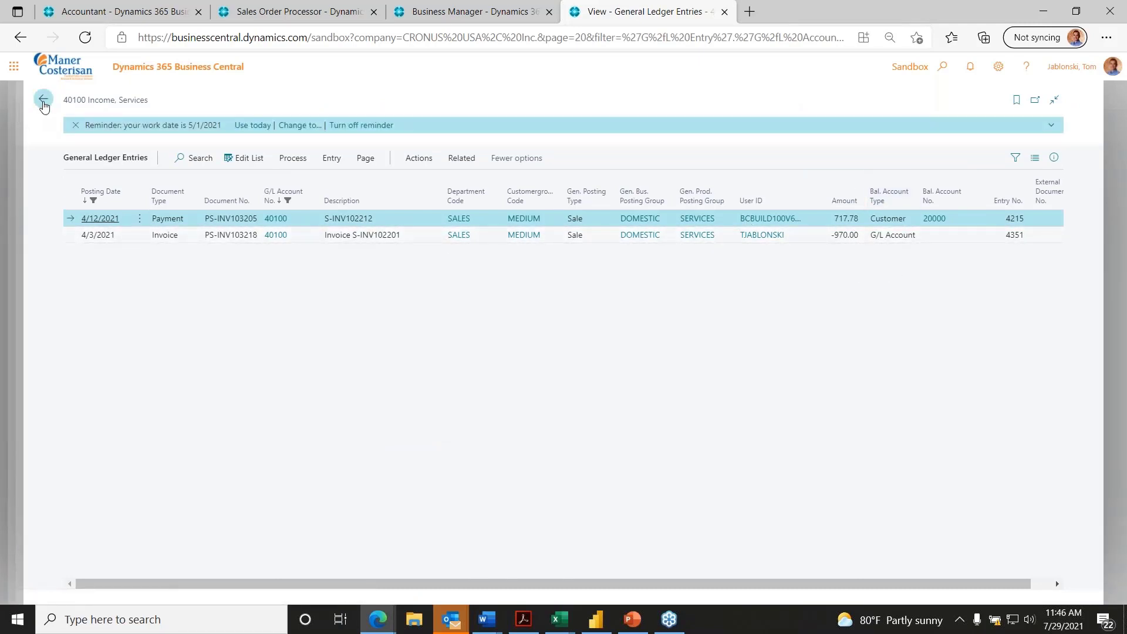
click(44, 101)
click(44, 101)
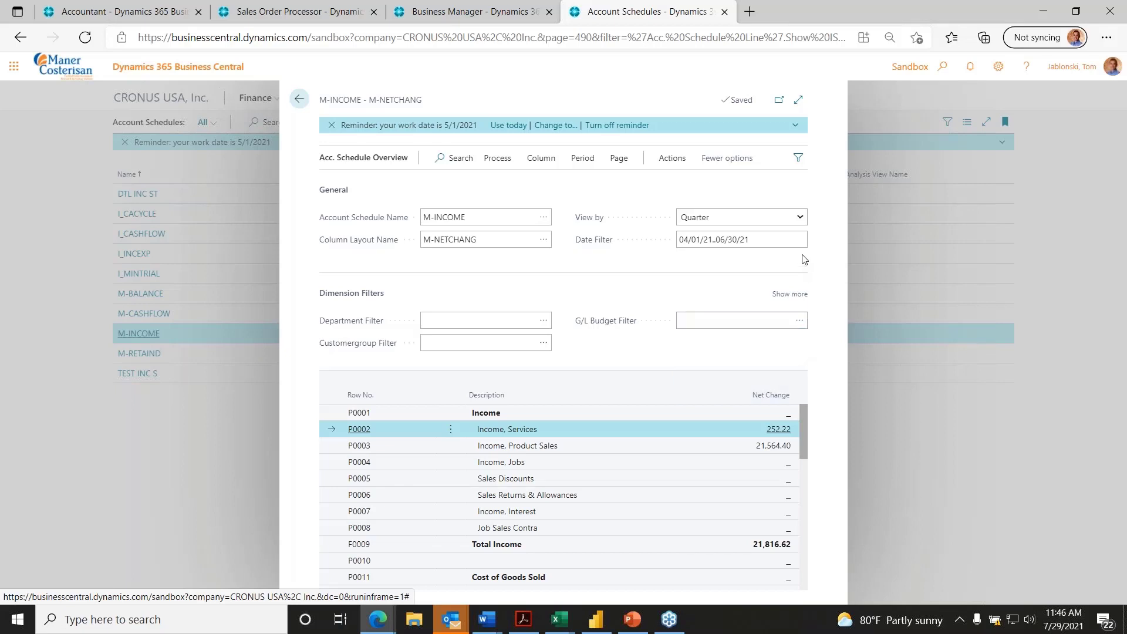
Step: Filter the M-INCOME schedule overview by the ADM department
click(454, 322)
click(543, 324)
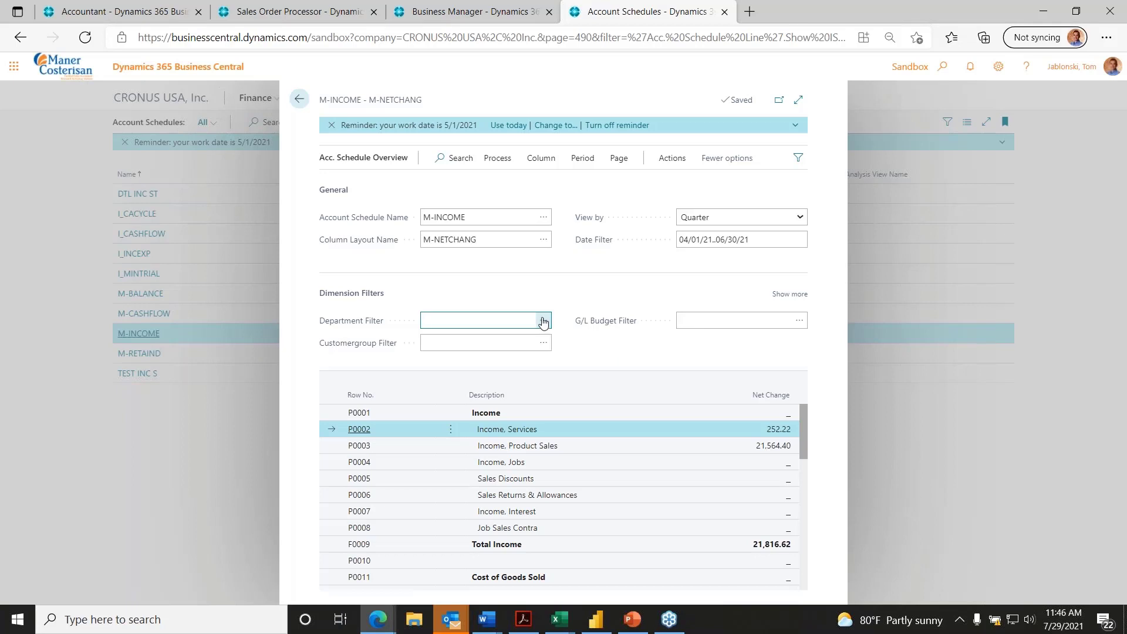
click(729, 503)
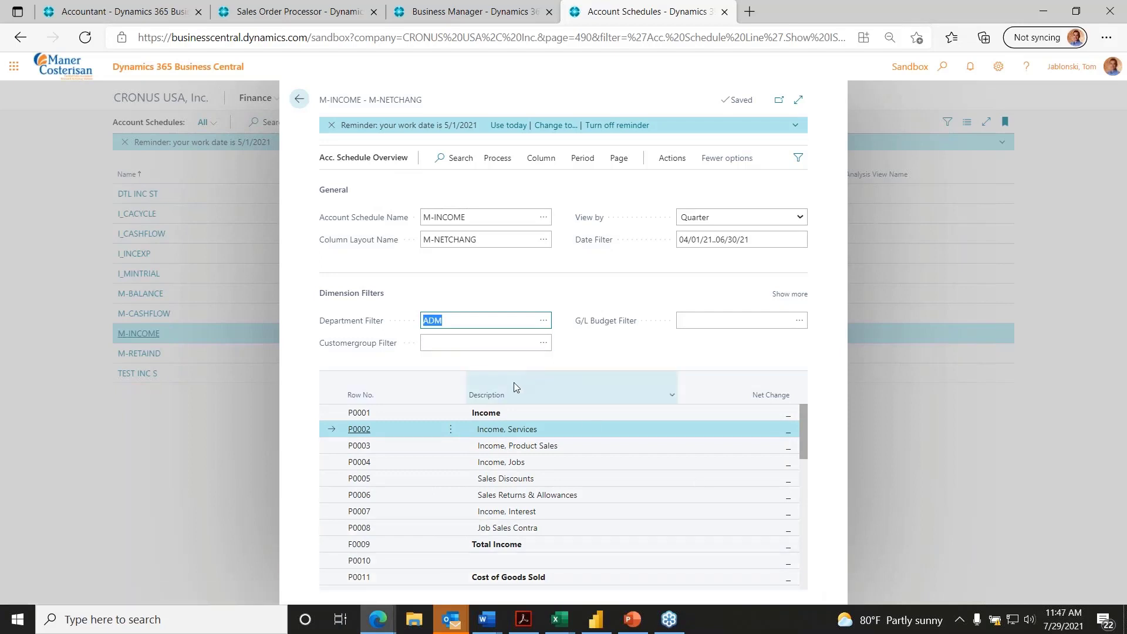
Step: Clear the Department Filter on the M-INCOME schedule overview and view the figures by month
key(Delete)
click(451, 346)
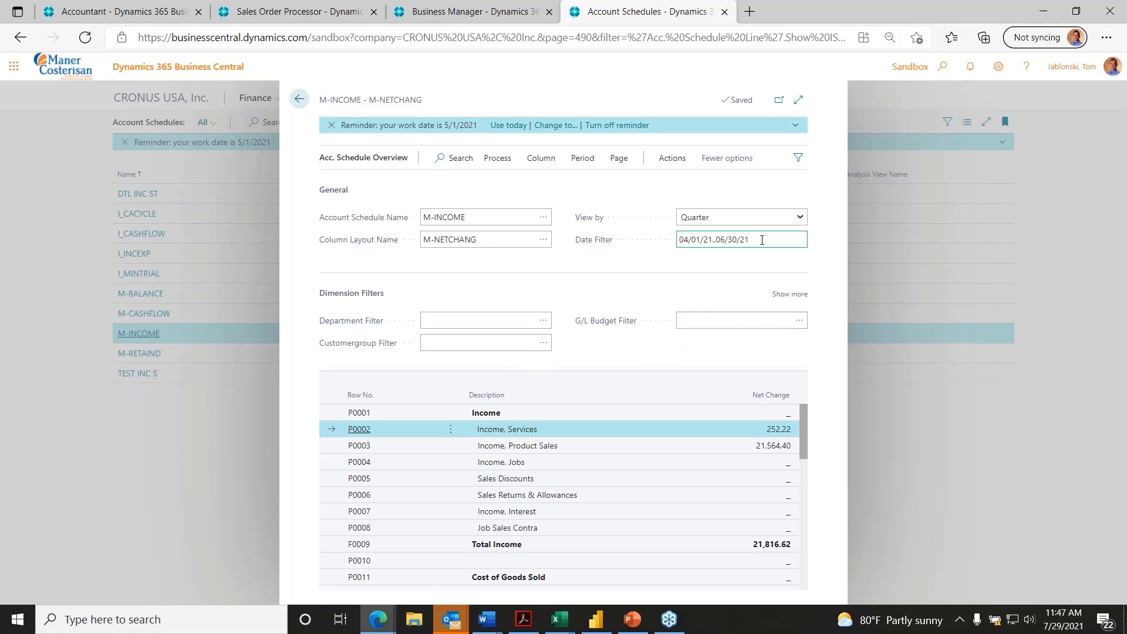
click(803, 219)
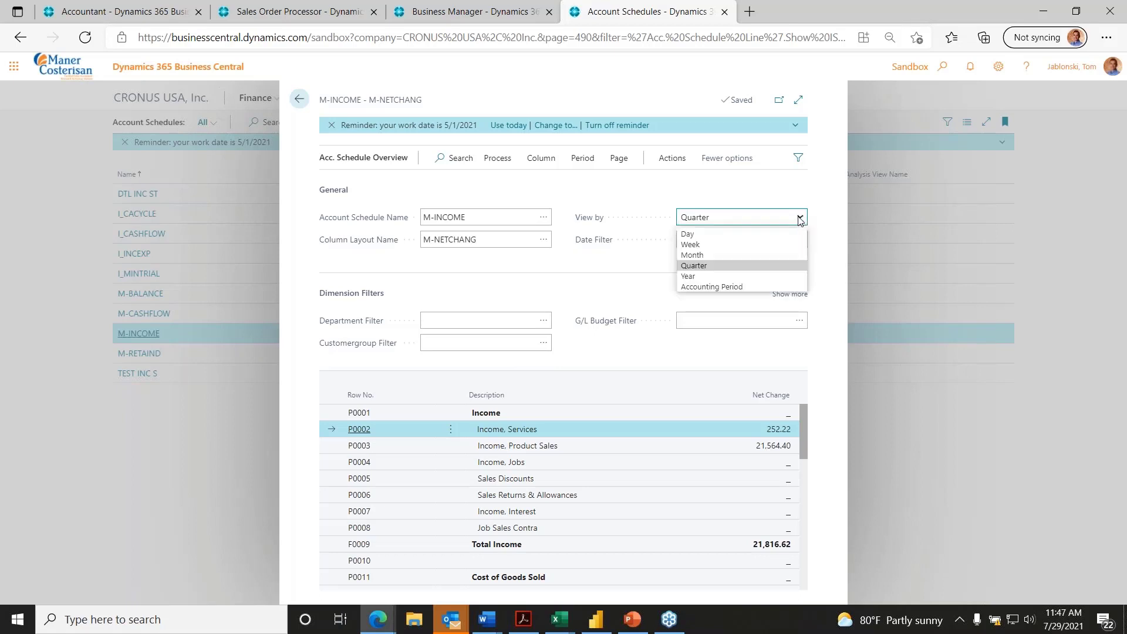
click(727, 255)
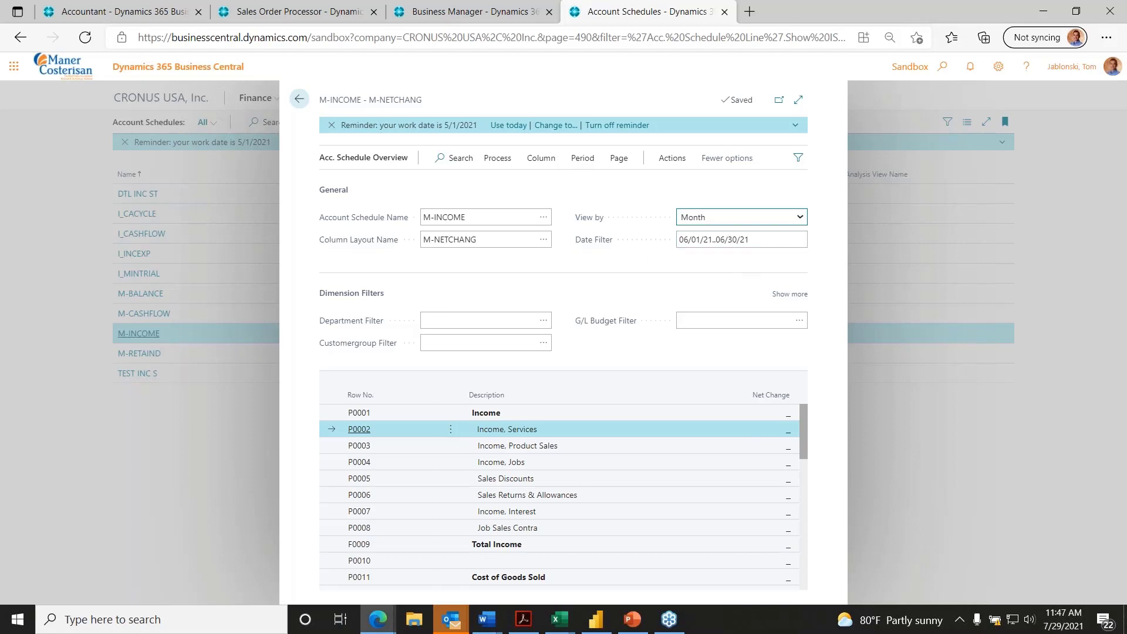
Step: Move the schedule overview back two monthly periods to the date filter 04/01/21..04/30/21
click(582, 158)
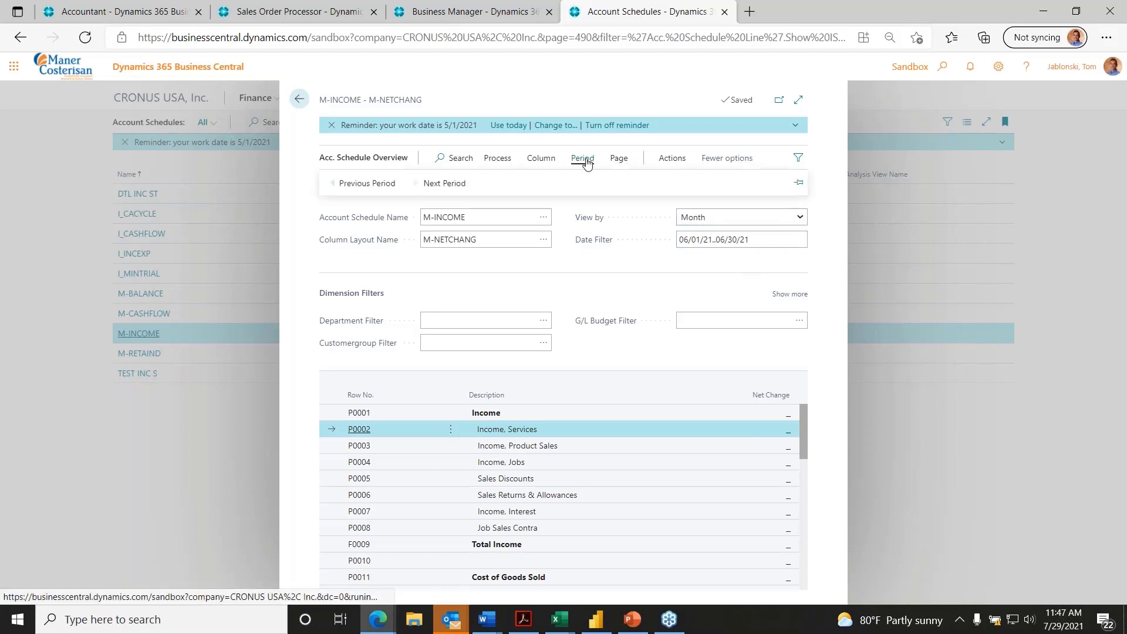
click(382, 184)
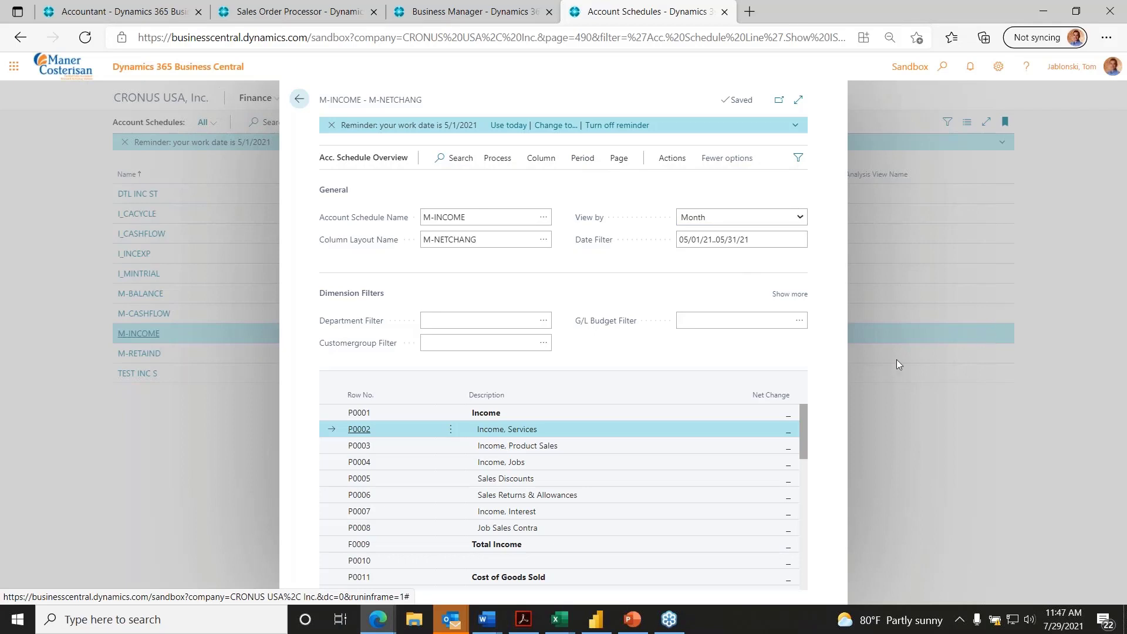
click(582, 159)
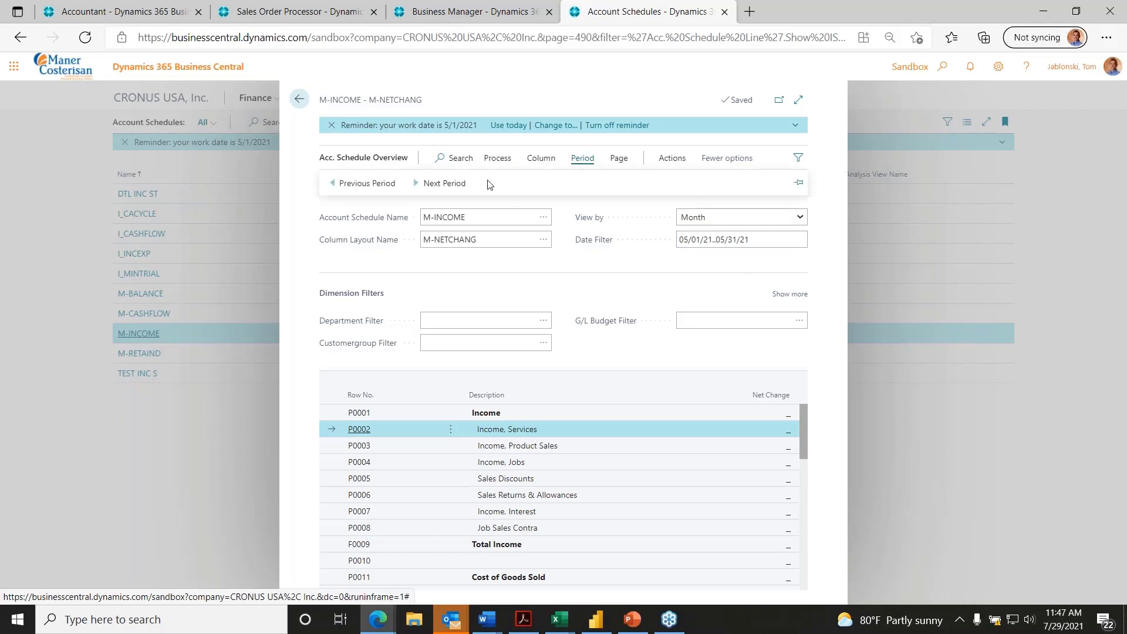
click(380, 184)
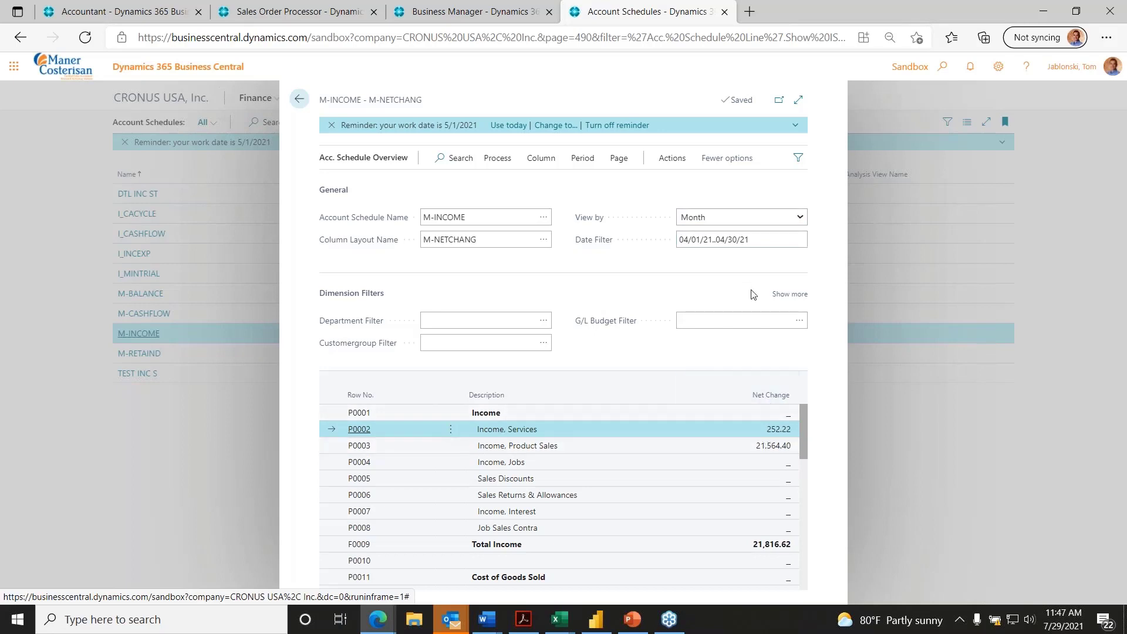
Step: View the schedule by week and move back two periods to 04/12/21..04/18/21
click(800, 218)
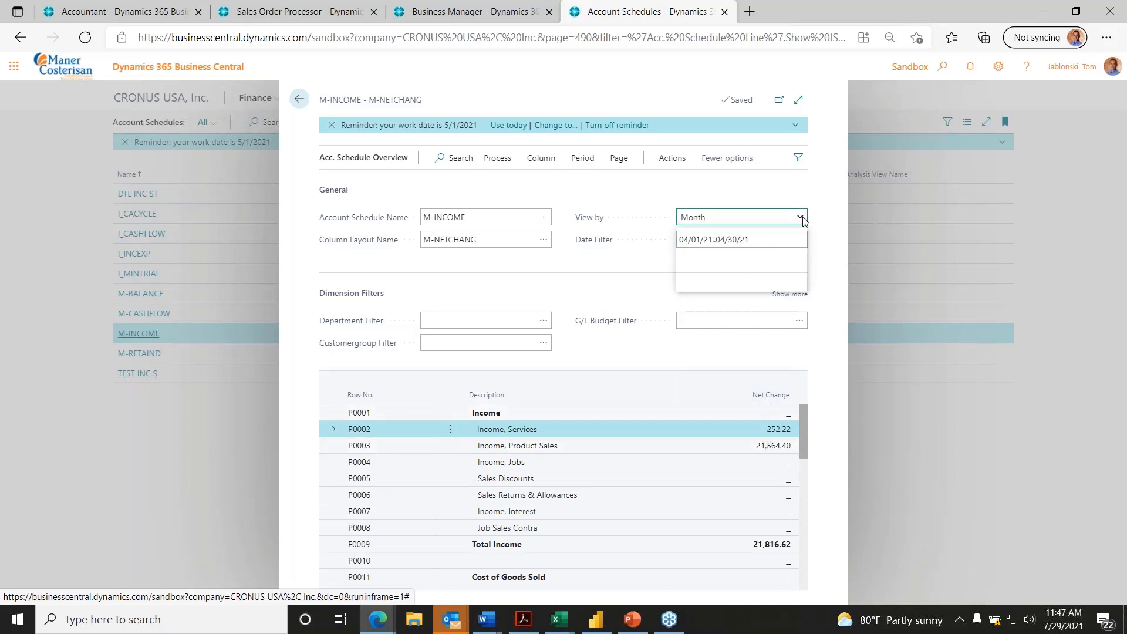
click(755, 246)
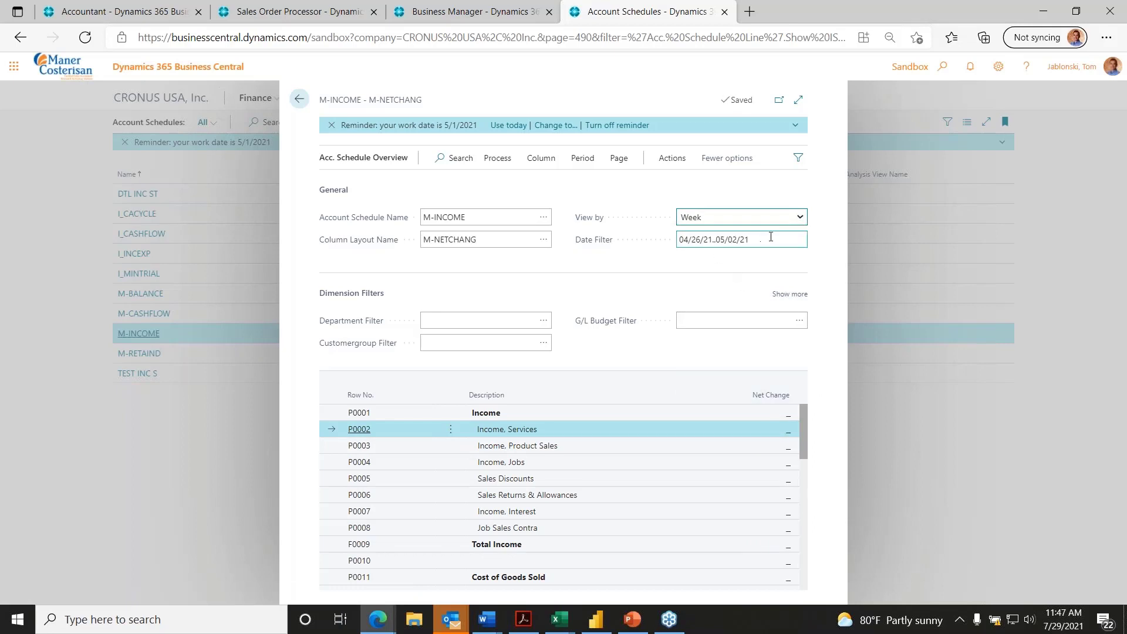
click(584, 162)
click(378, 186)
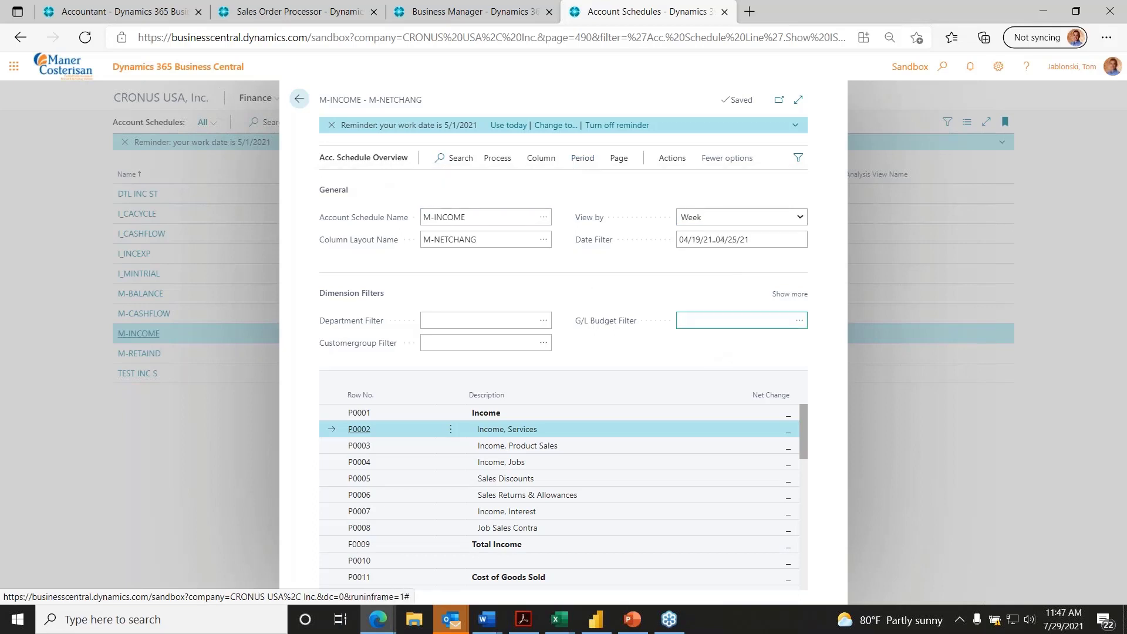
click(584, 162)
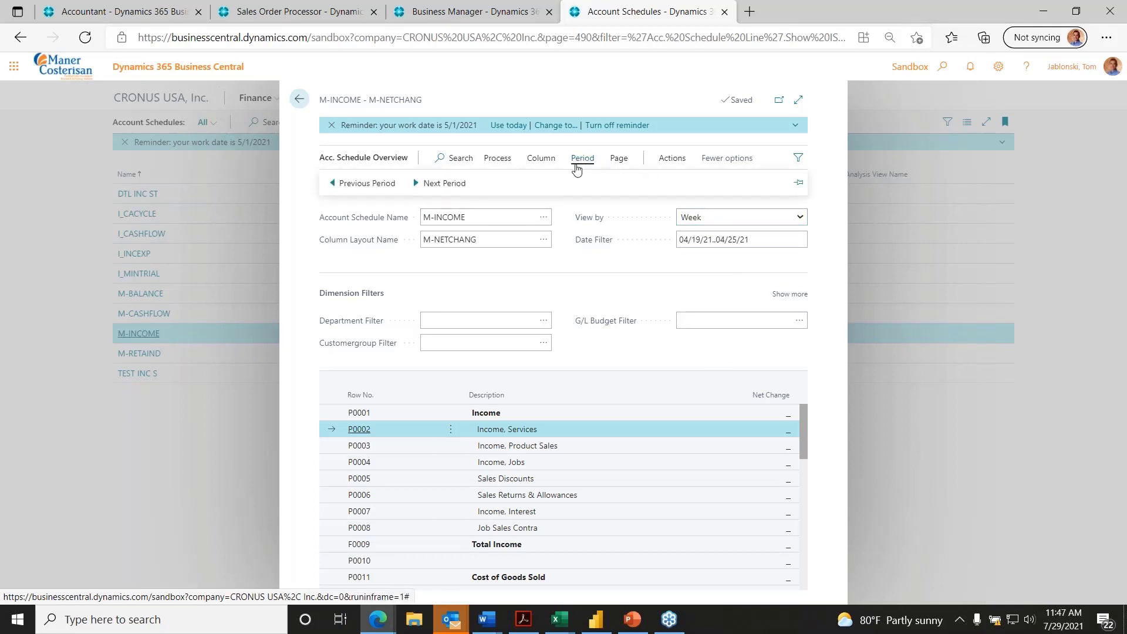
click(378, 187)
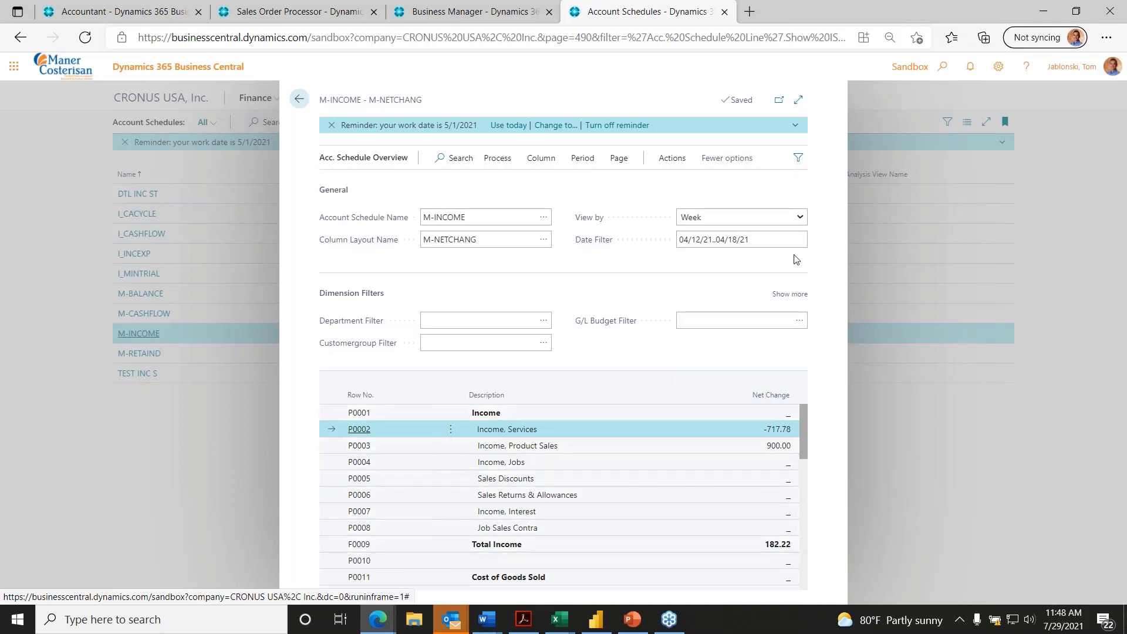
Step: View the income statement schedule by day and switch it back to the weekly view
click(800, 218)
click(741, 233)
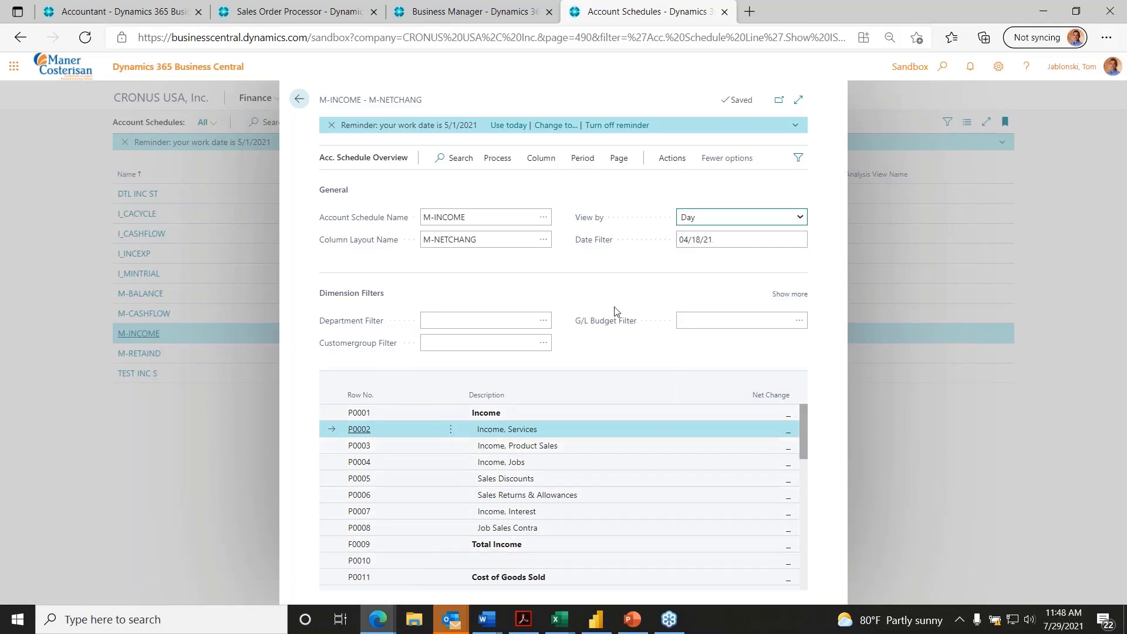
click(802, 218)
click(772, 243)
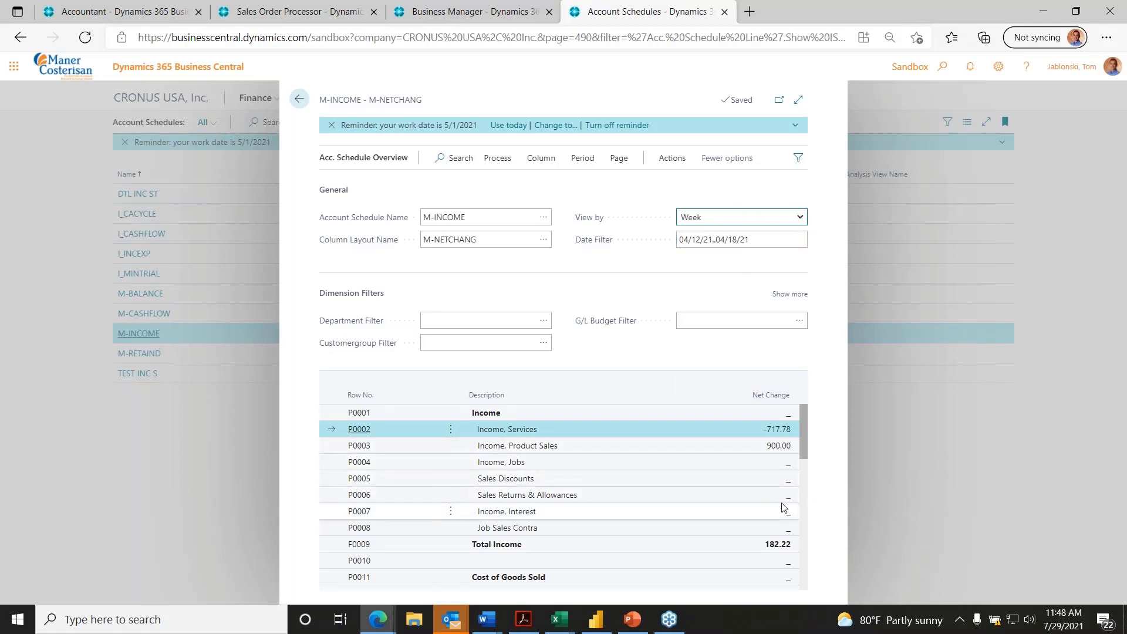
Step: Review the weekly income statement down to the Net Income row and check the available View by periods
scroll(783, 508, down, 10)
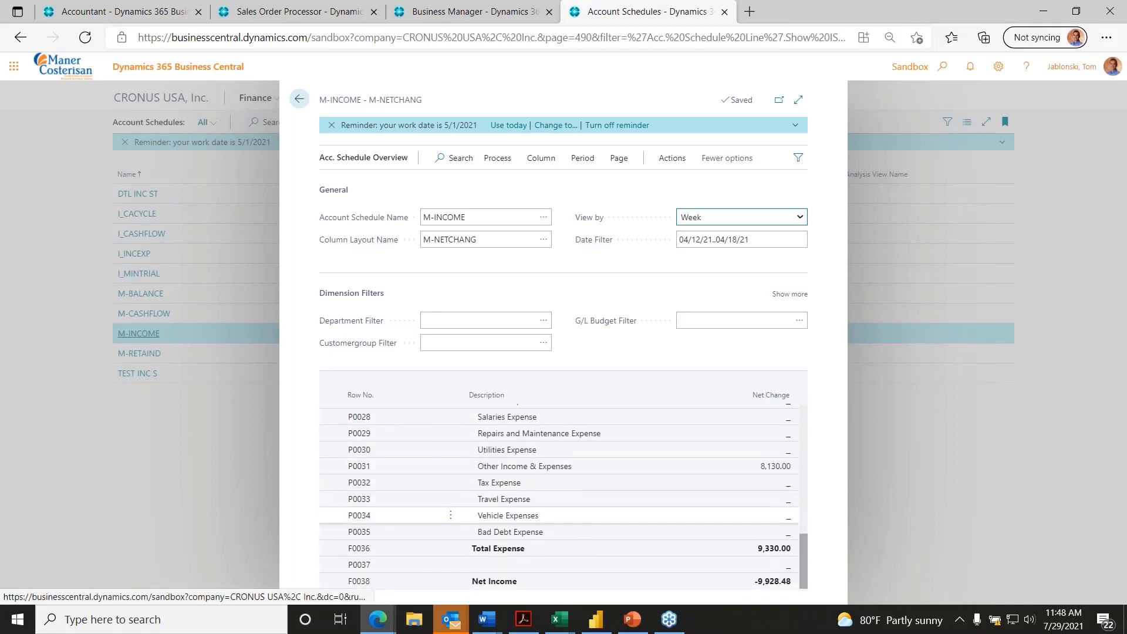
scroll(786, 500, up, 5)
scroll(798, 501, up, 5)
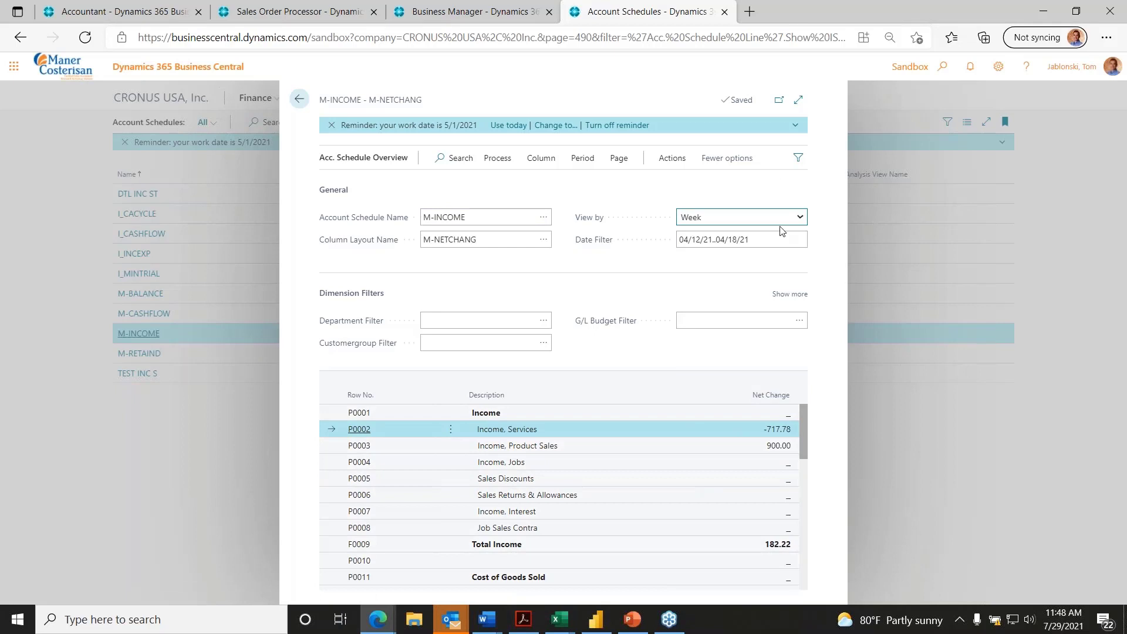
click(799, 218)
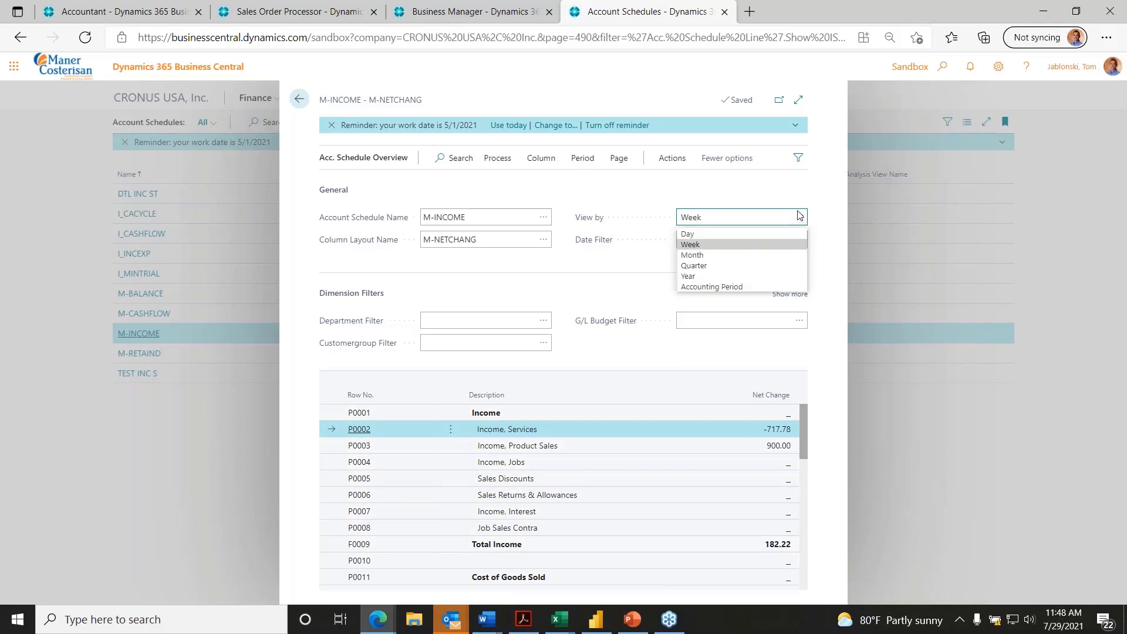
click(770, 194)
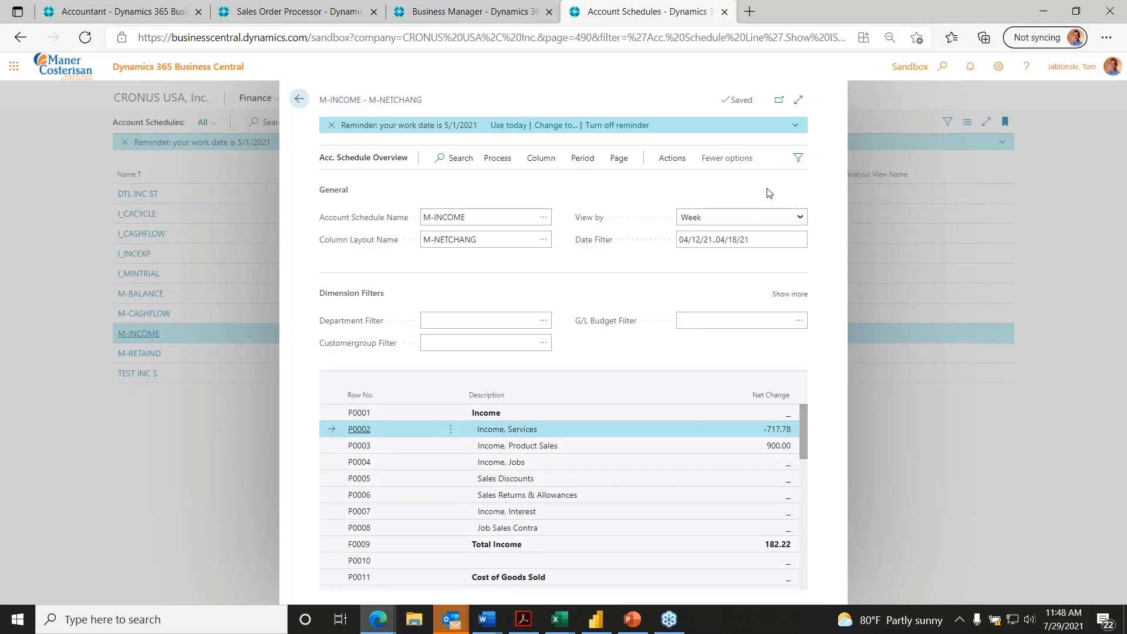
Step: Leave the account schedules for the role center, open the Items list and browse its picture tiles
click(299, 99)
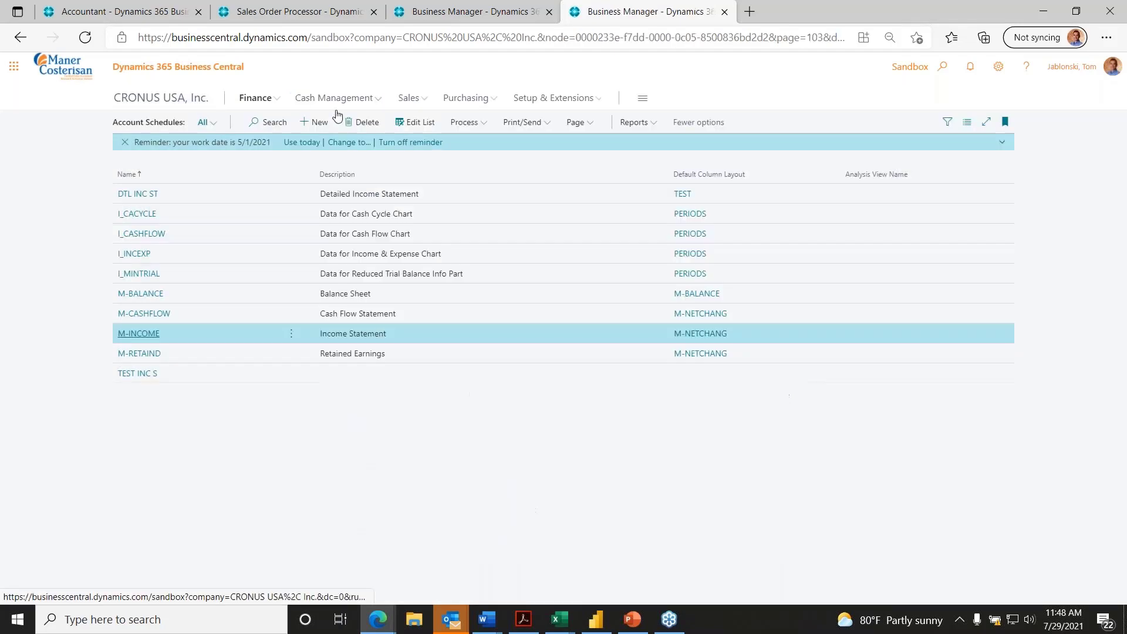
click(170, 98)
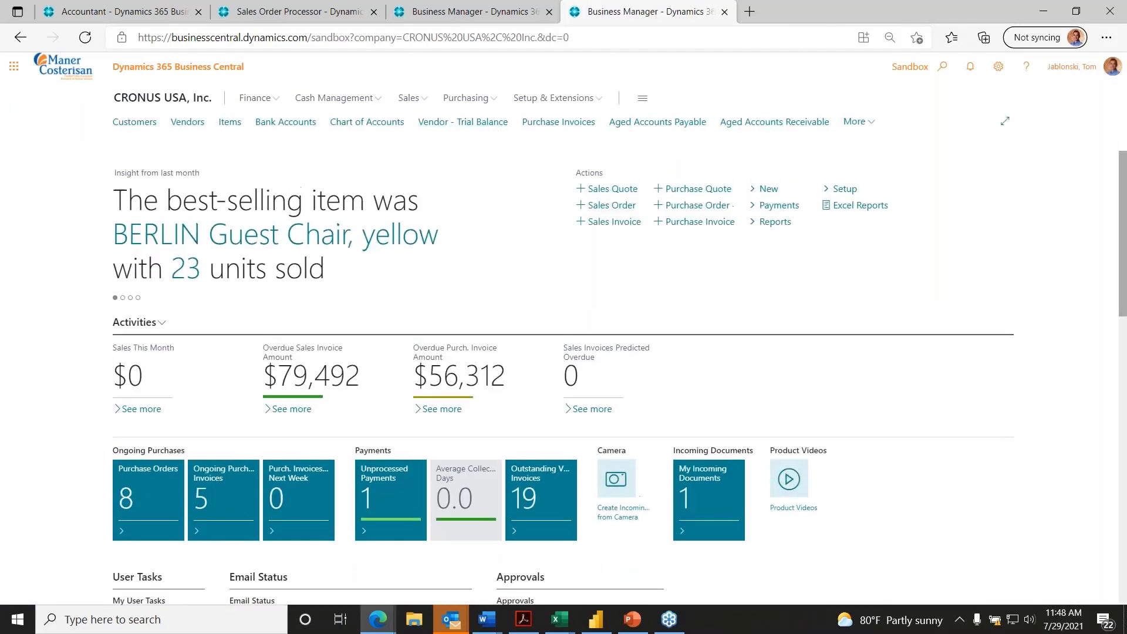
click(229, 124)
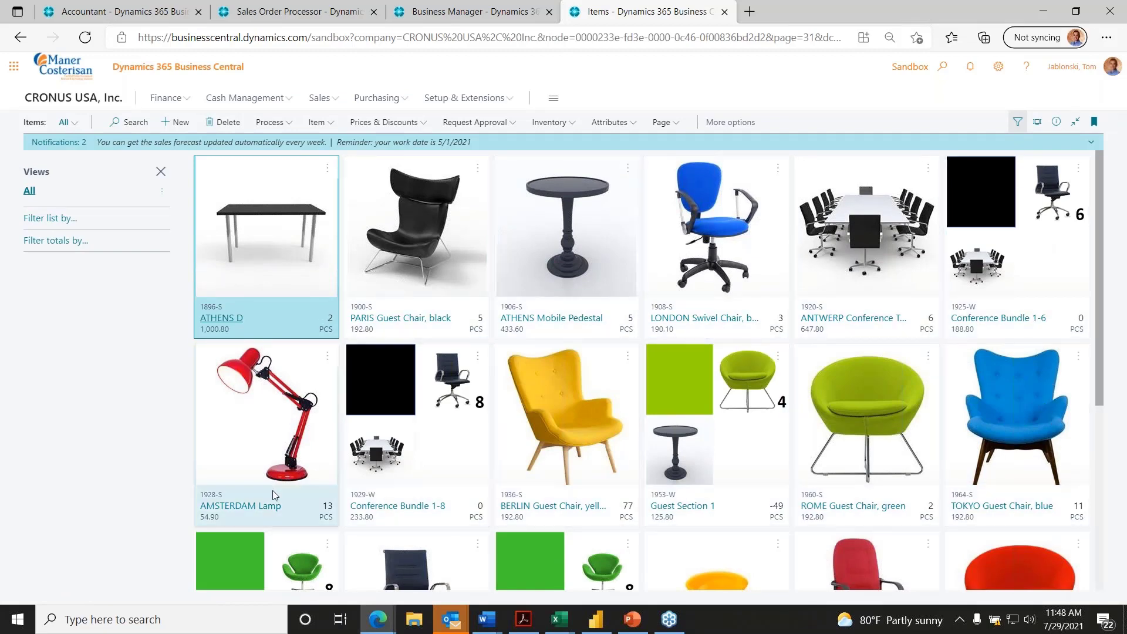
scroll(659, 483, down, 5)
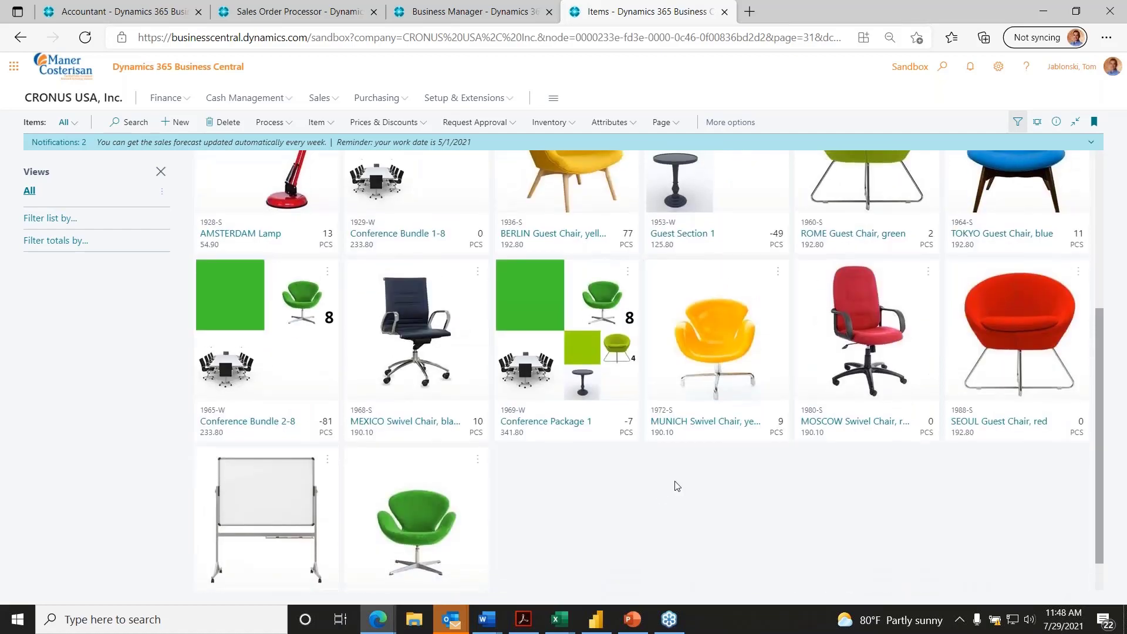
scroll(677, 486, up, 5)
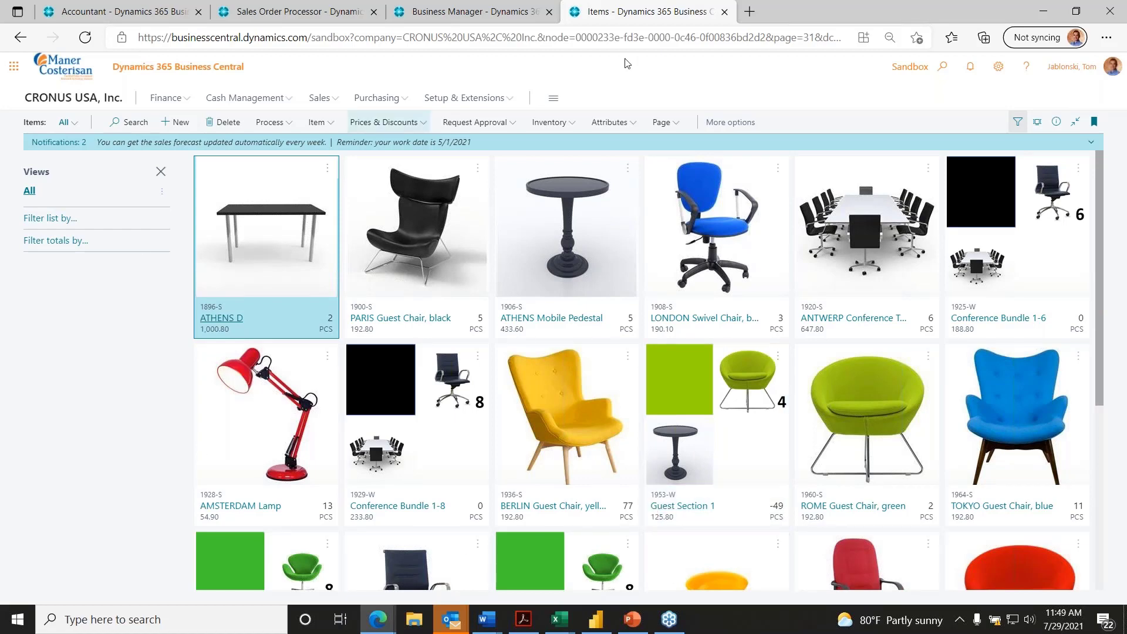
Step: Show the items in the List layout to inspect their columns and return to the Tall Tiles layout
click(1037, 121)
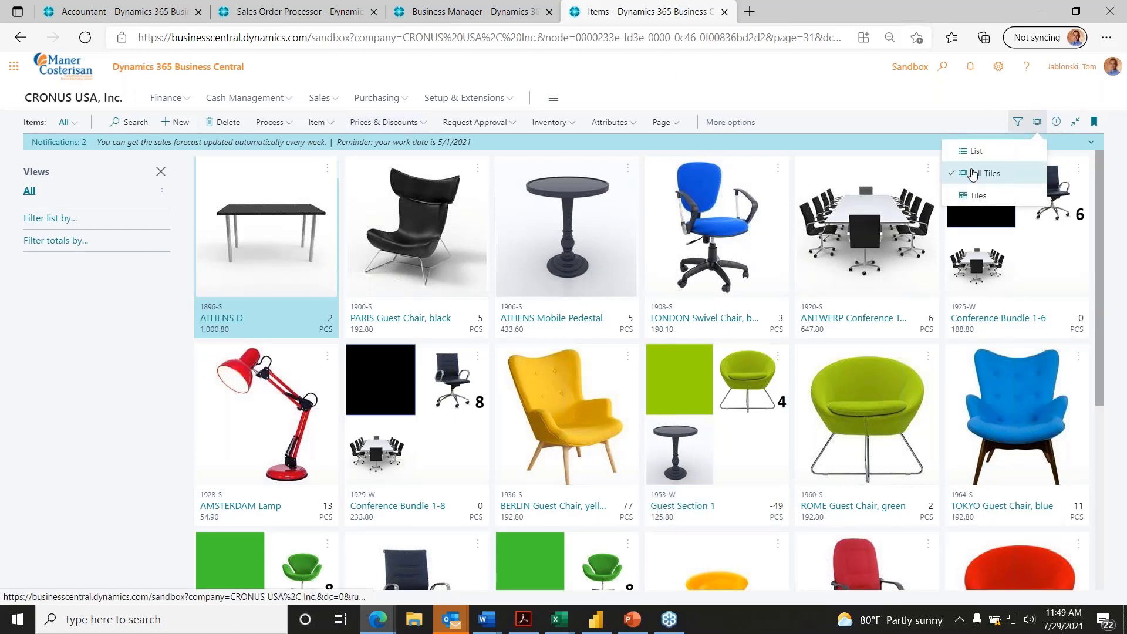
click(975, 152)
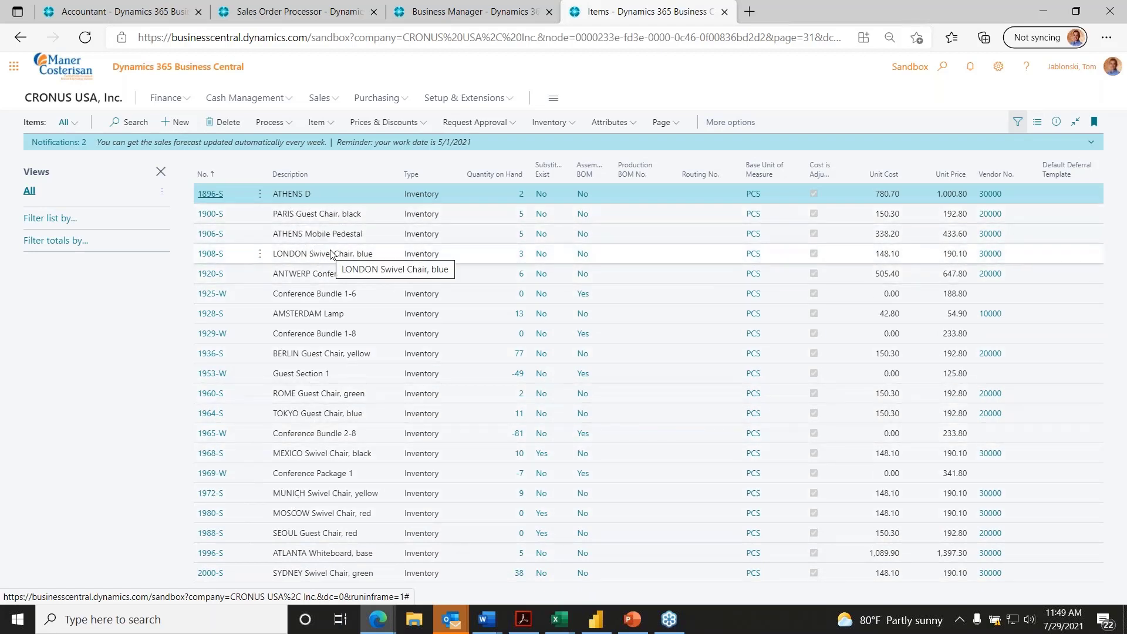
click(1037, 123)
click(976, 174)
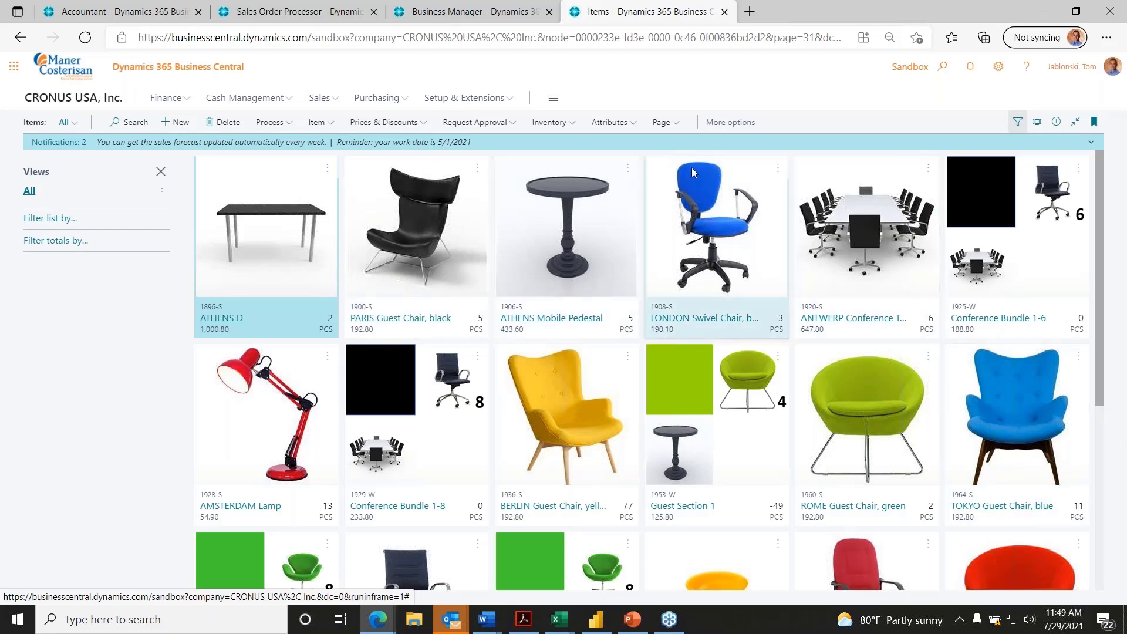
Step: Filter the items by attribute, using the Color attribute with the value Blue
click(632, 123)
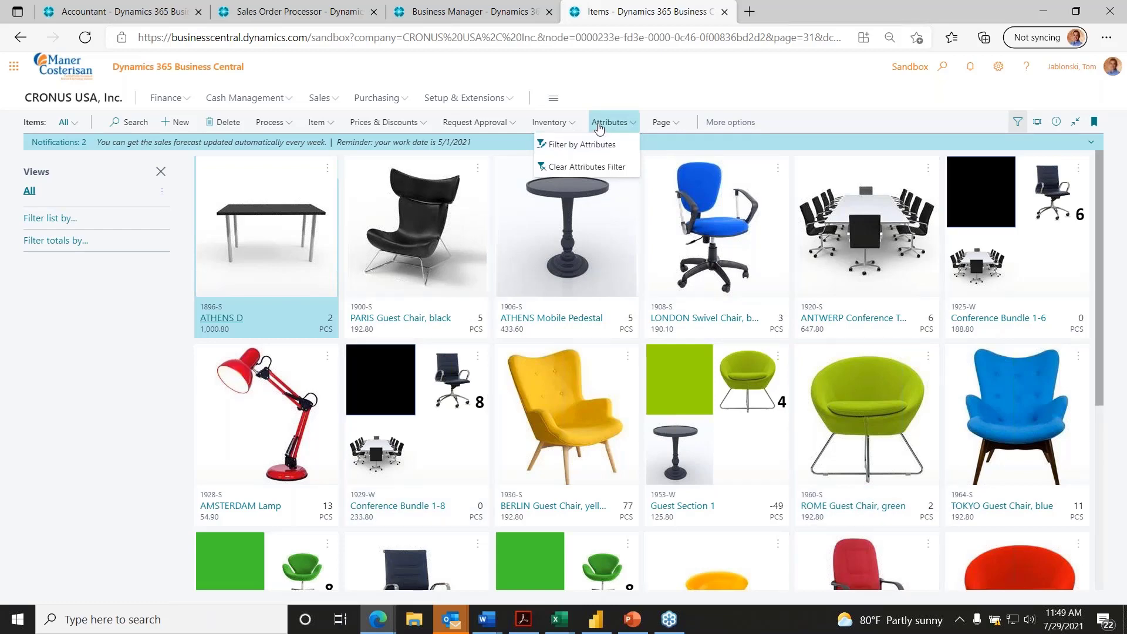
click(605, 146)
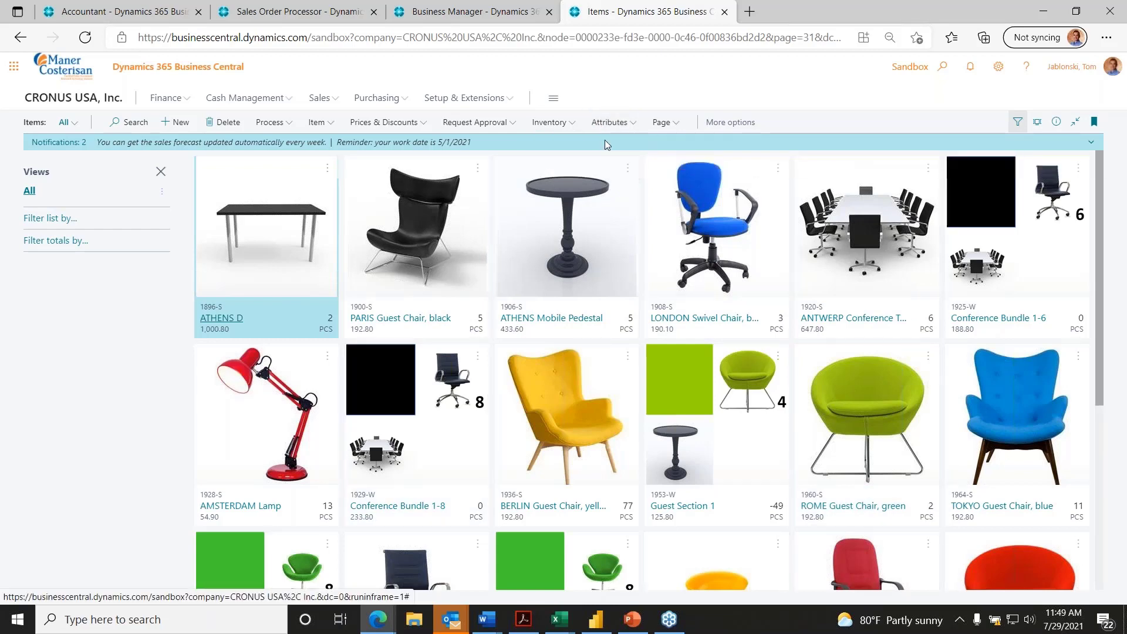
click(554, 306)
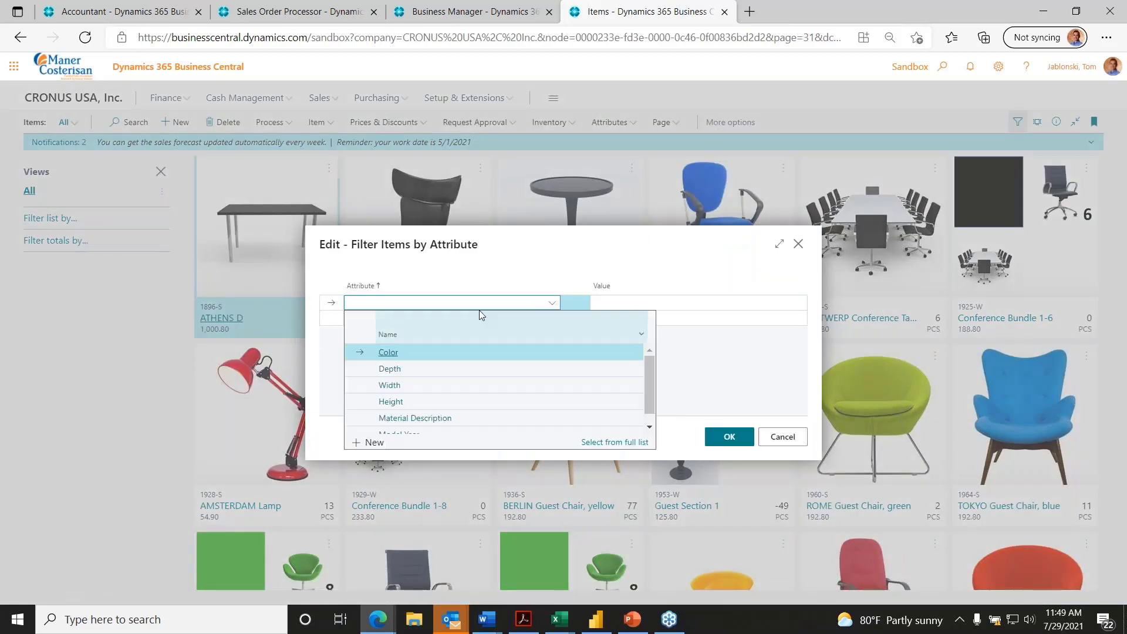
click(438, 351)
click(672, 302)
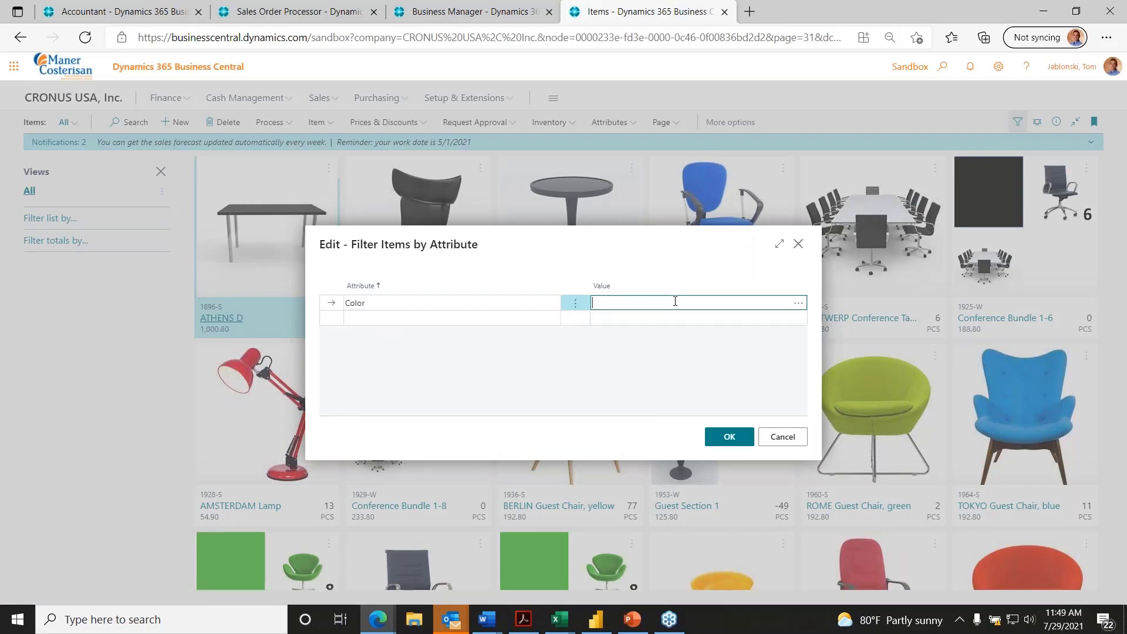
click(801, 306)
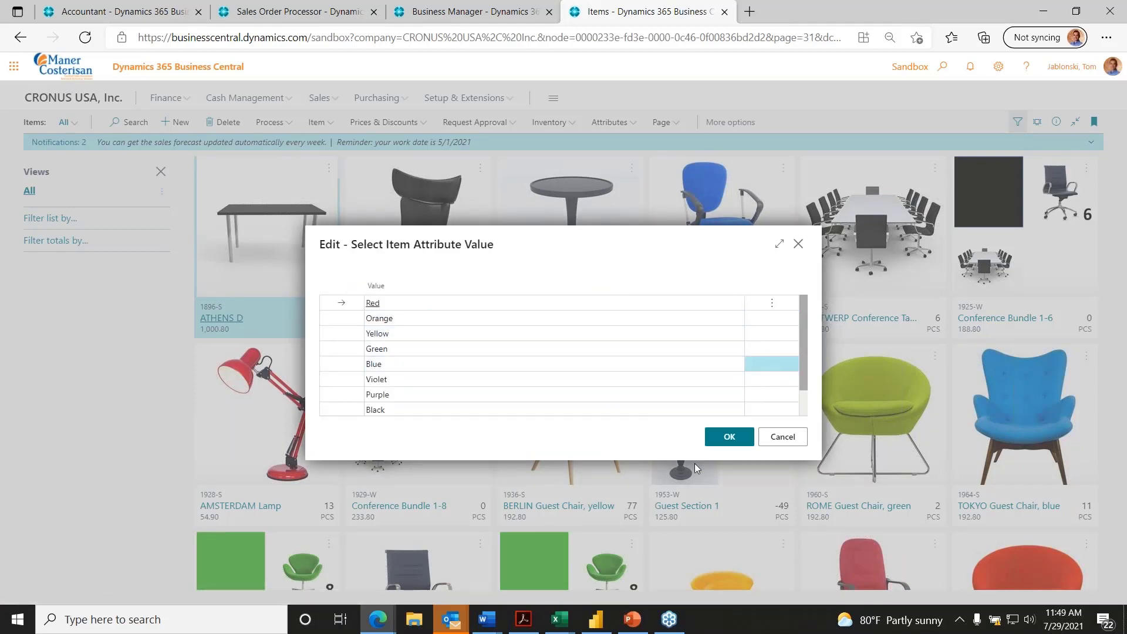
click(734, 441)
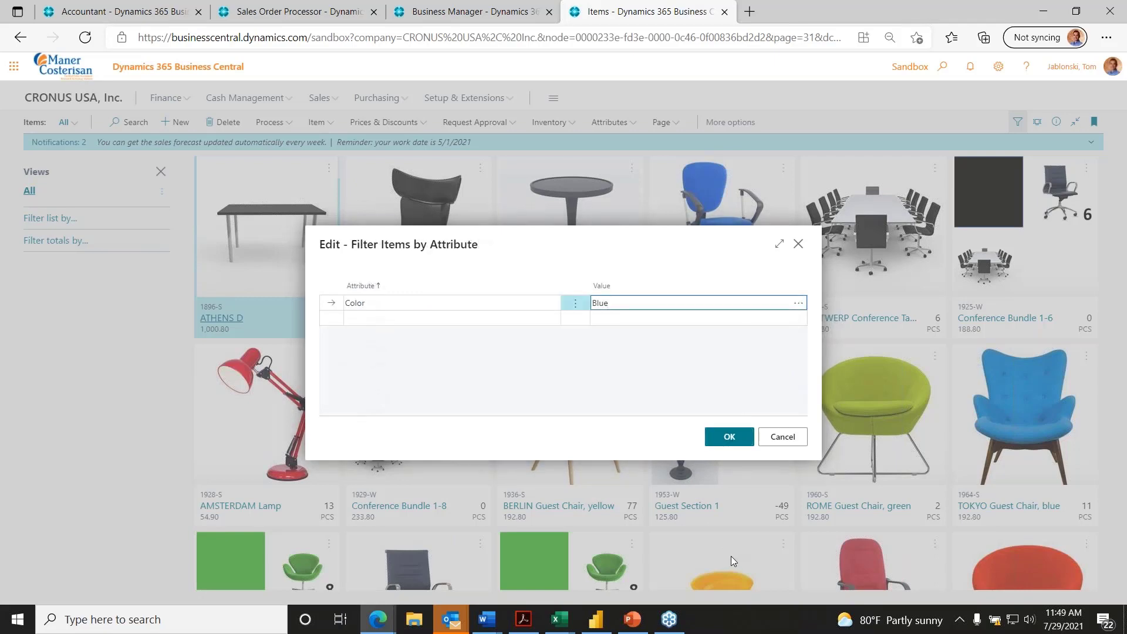
click(732, 437)
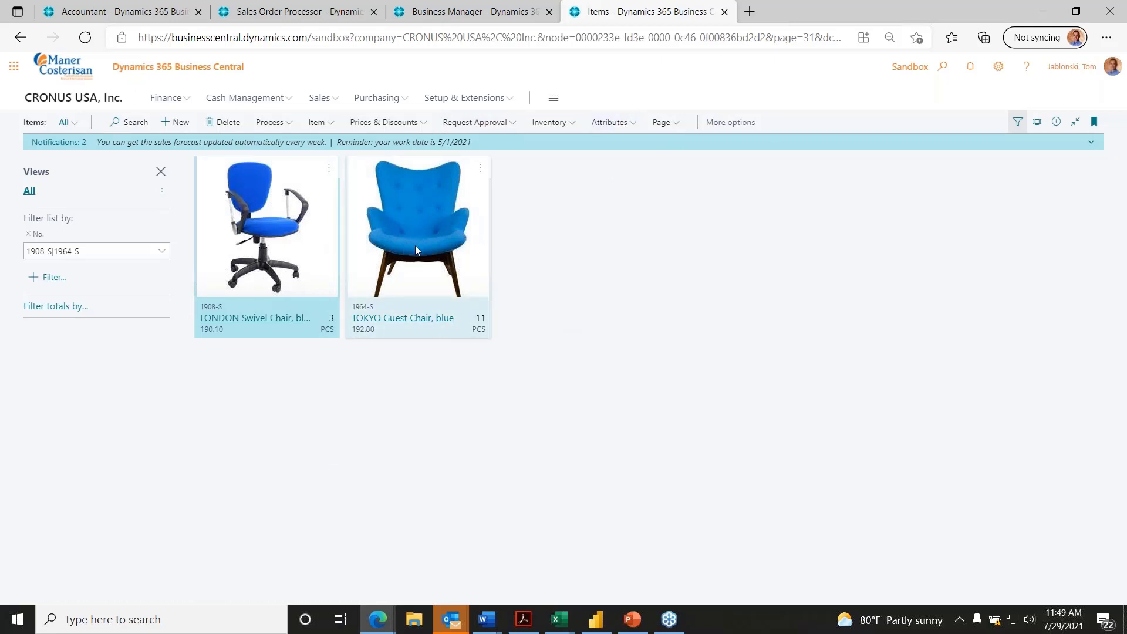
Step: Clear the attribute filter from the Items list
click(614, 122)
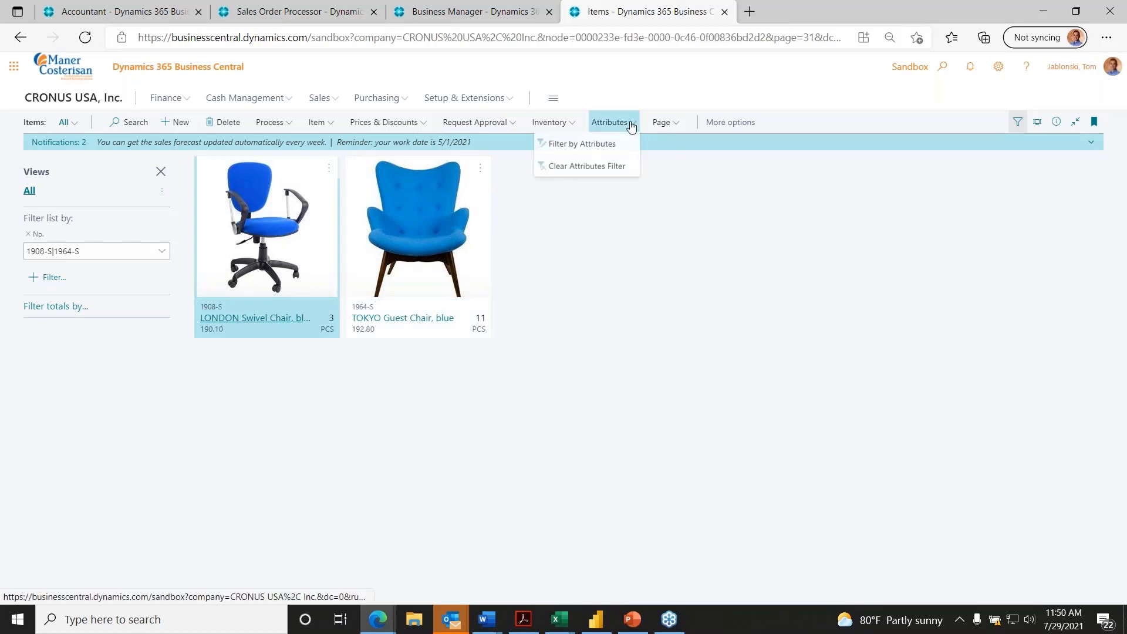
click(620, 170)
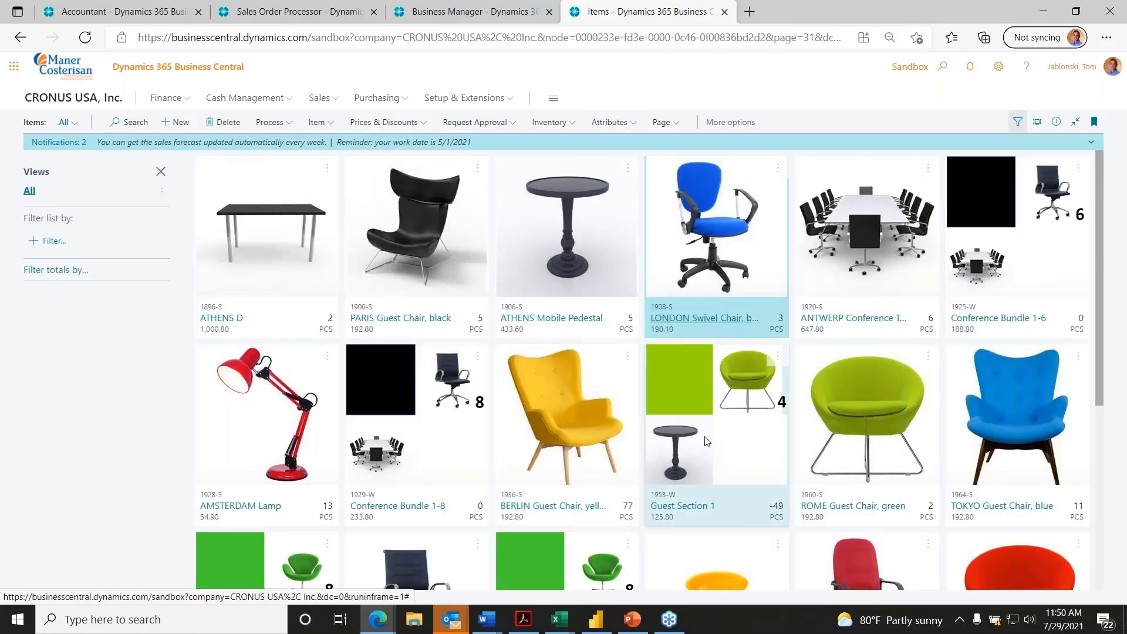
Step: Open the item card of the LONDON Swivel Chair, blue, and review its costing, pricing and replenishment sections
click(703, 319)
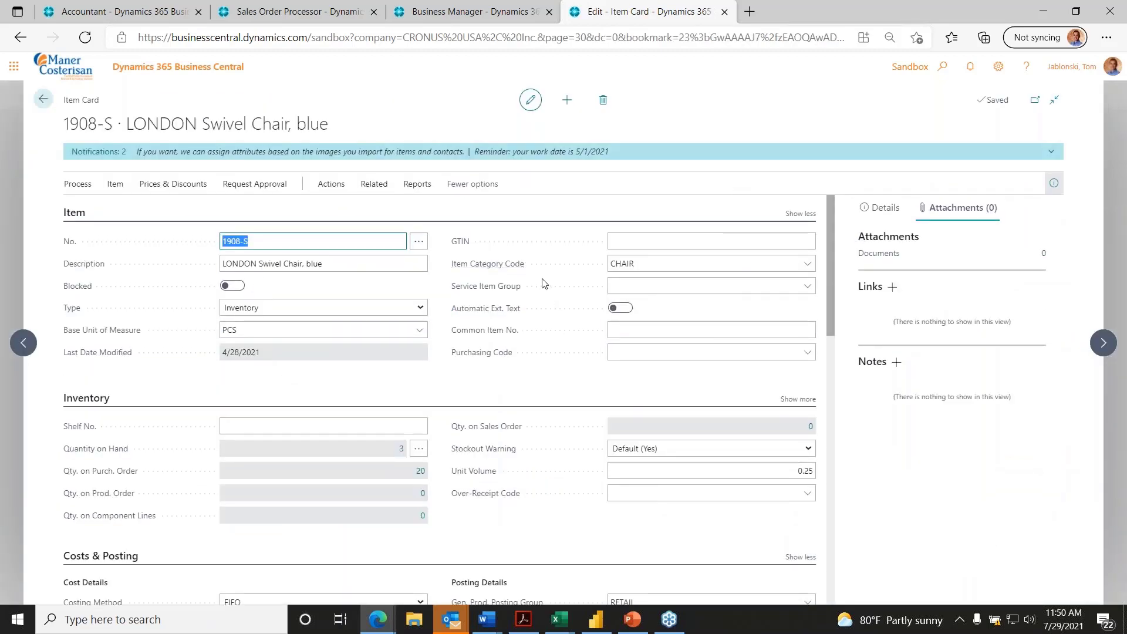
scroll(545, 284, down, 10)
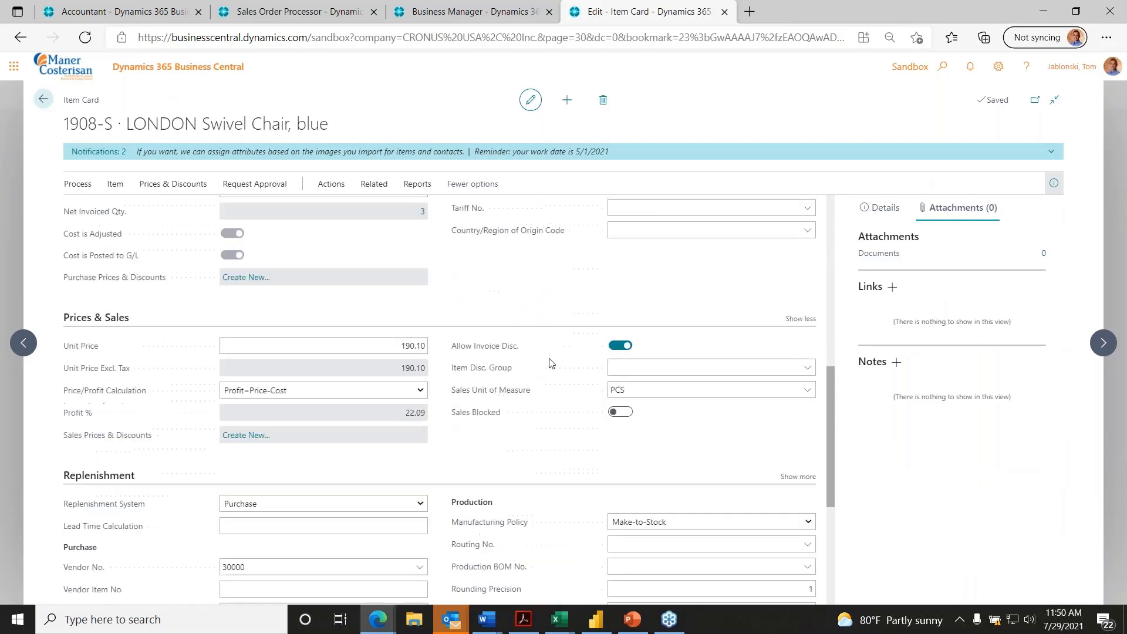
scroll(550, 365, down, 5)
Step: View the purchase lines behind the chair's Qty. on Purch. Order in the Inventory section and return to the item card
scroll(549, 369, up, 10)
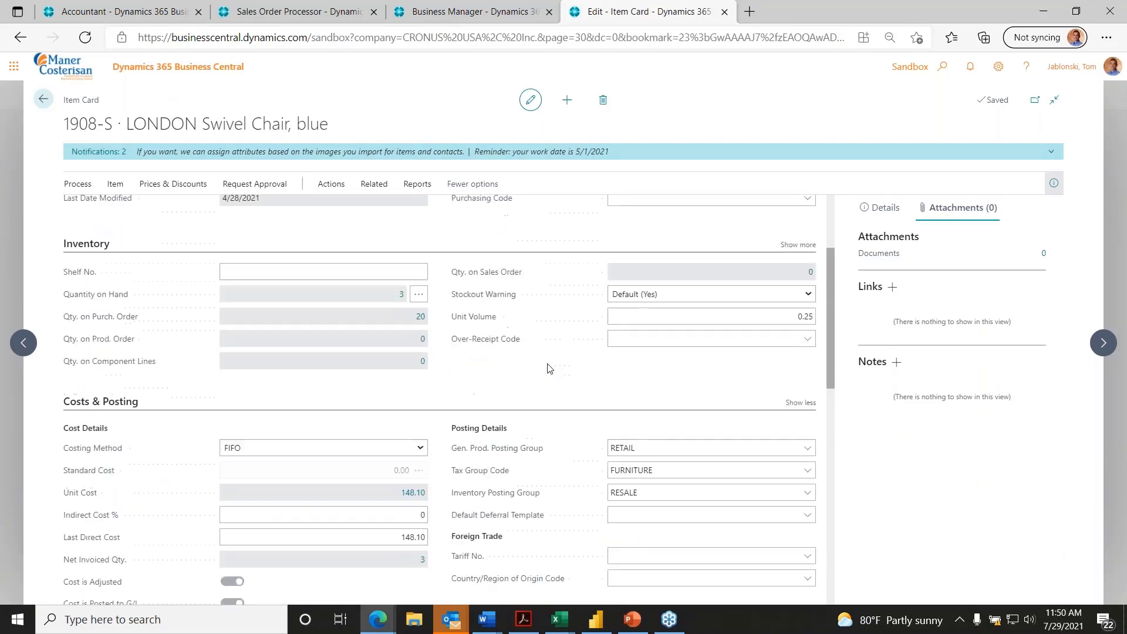
scroll(547, 368, up, 1)
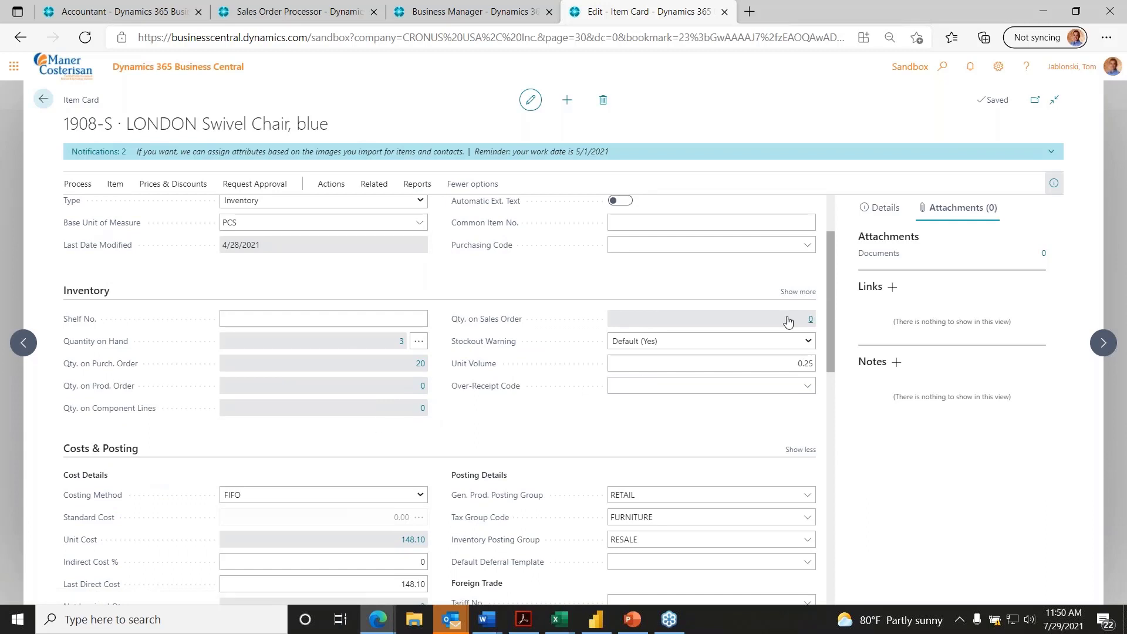
click(420, 364)
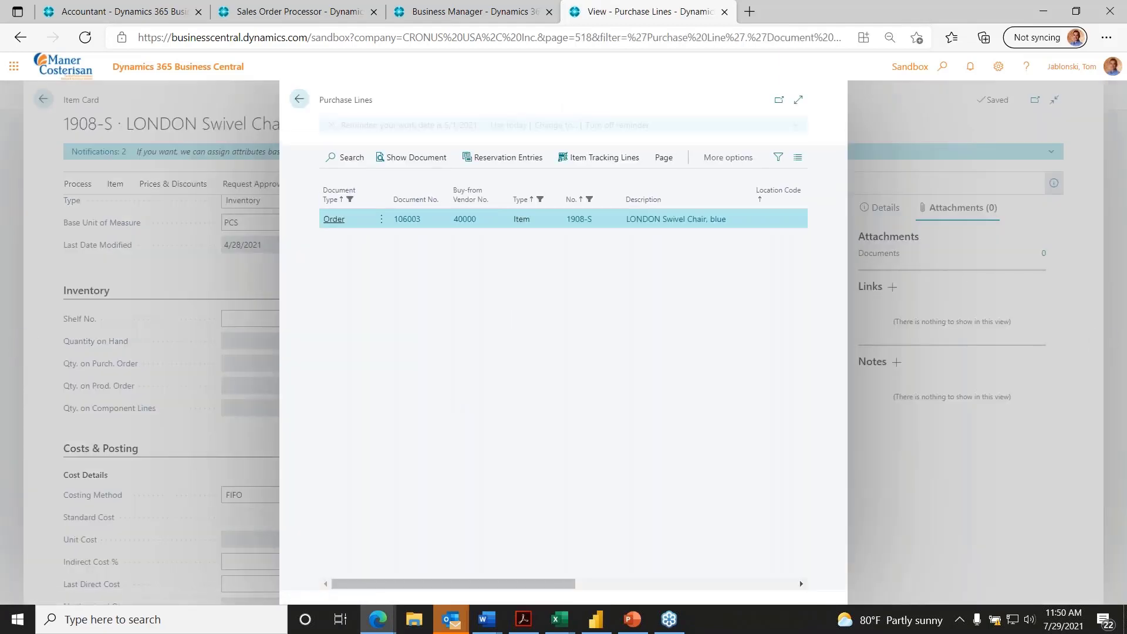
click(299, 100)
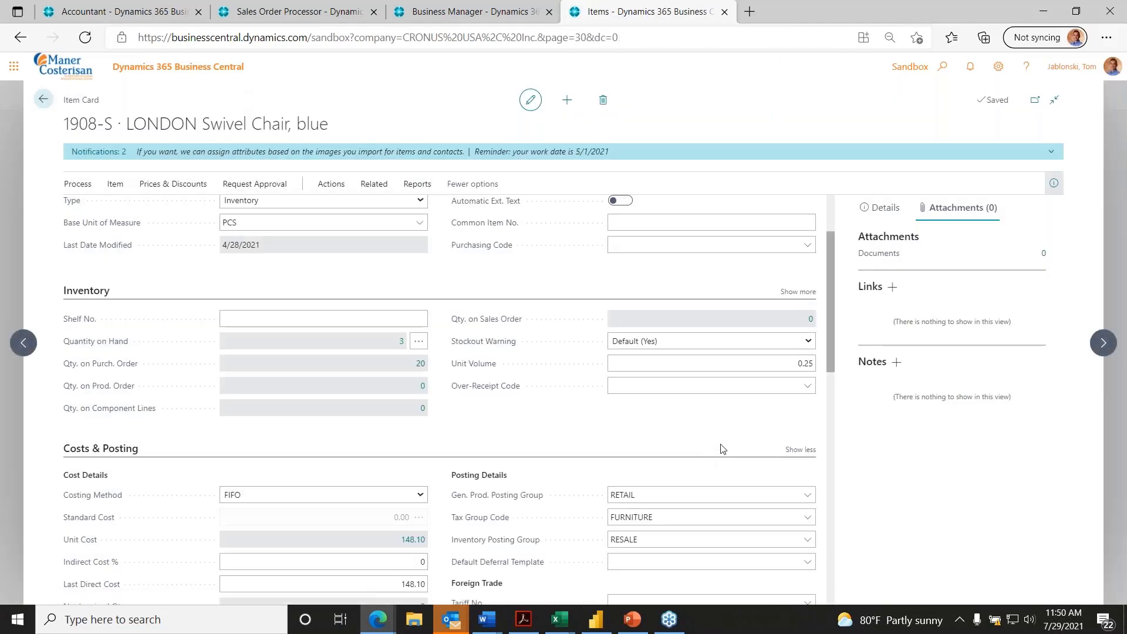
Step: Show the chair's details instead of its attachments and review its picture and item attributes
click(883, 207)
scroll(968, 294, down, 2)
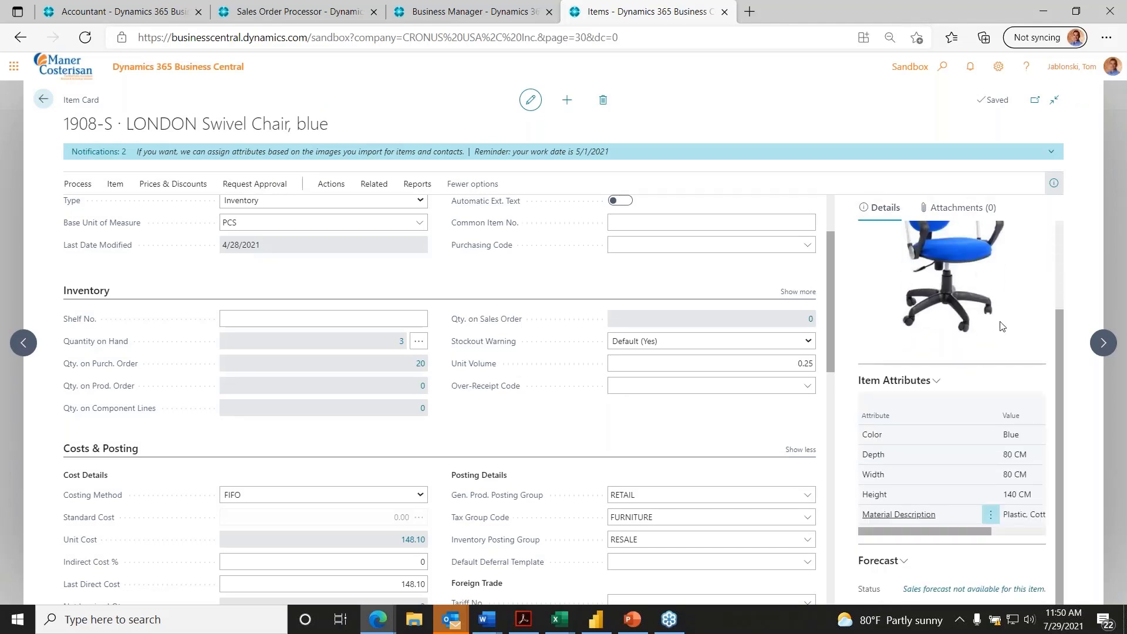
scroll(980, 371, up, 2)
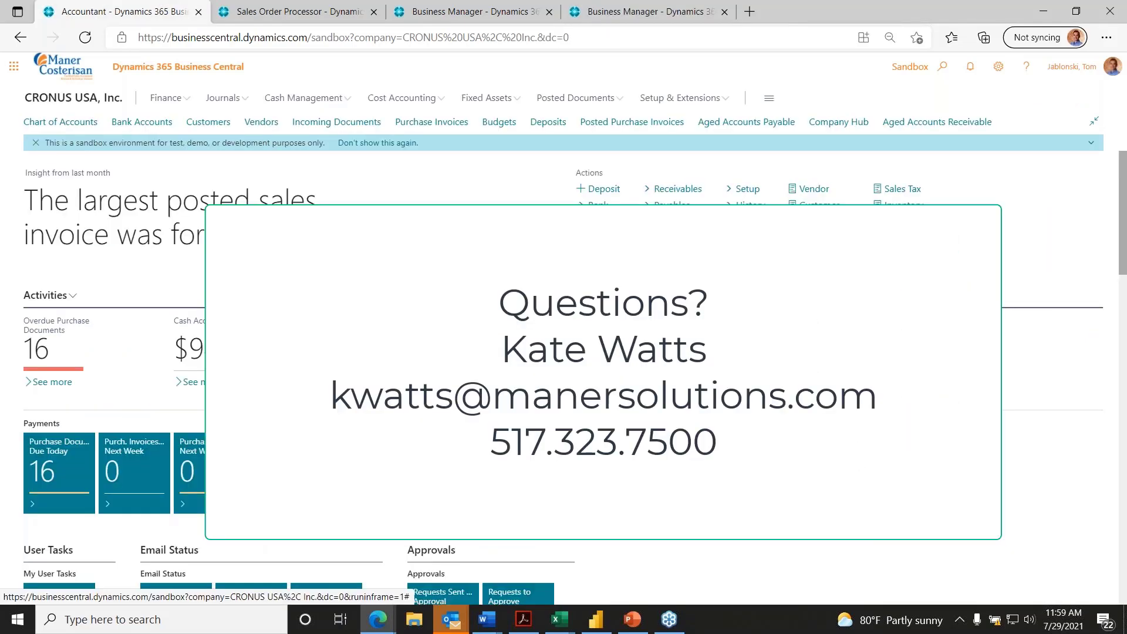